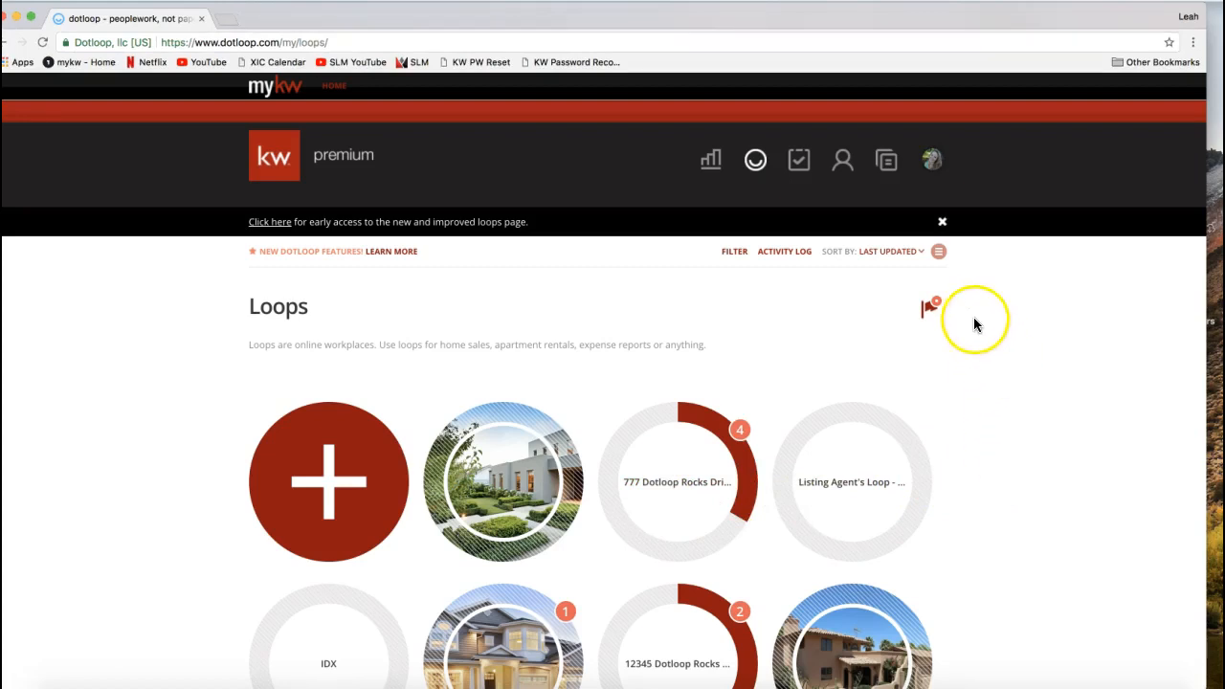
- Switch the loops page from grid view to list view
left_click(983, 286)
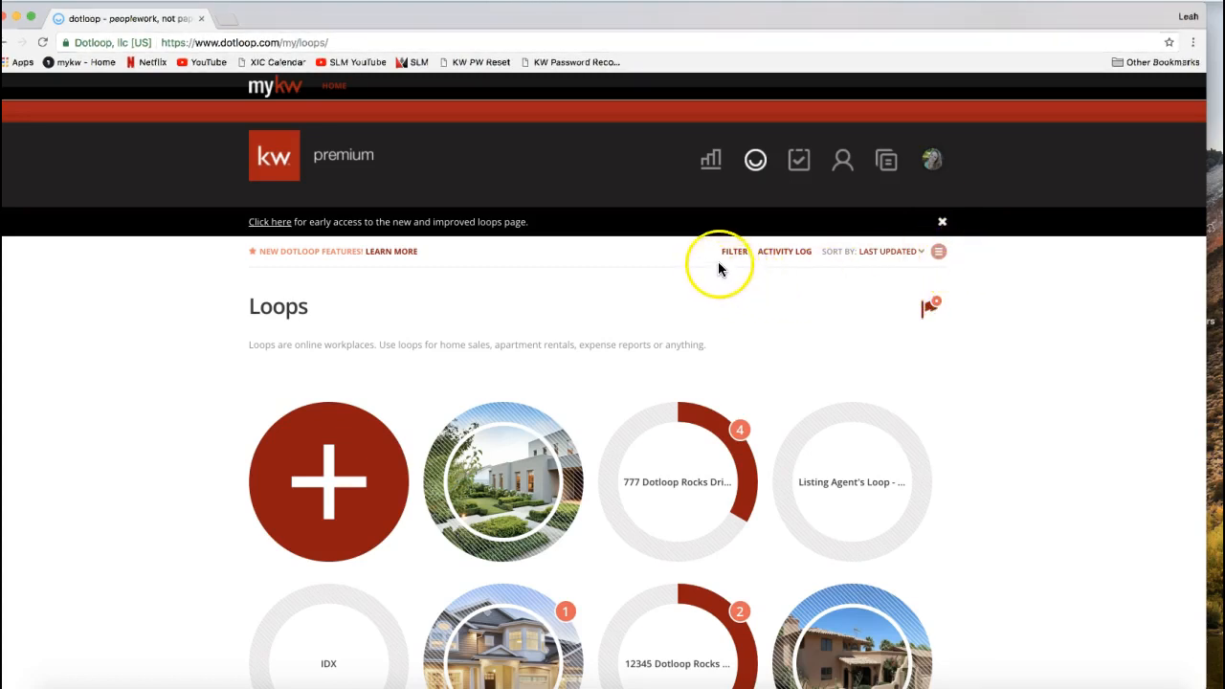
left_click(938, 254)
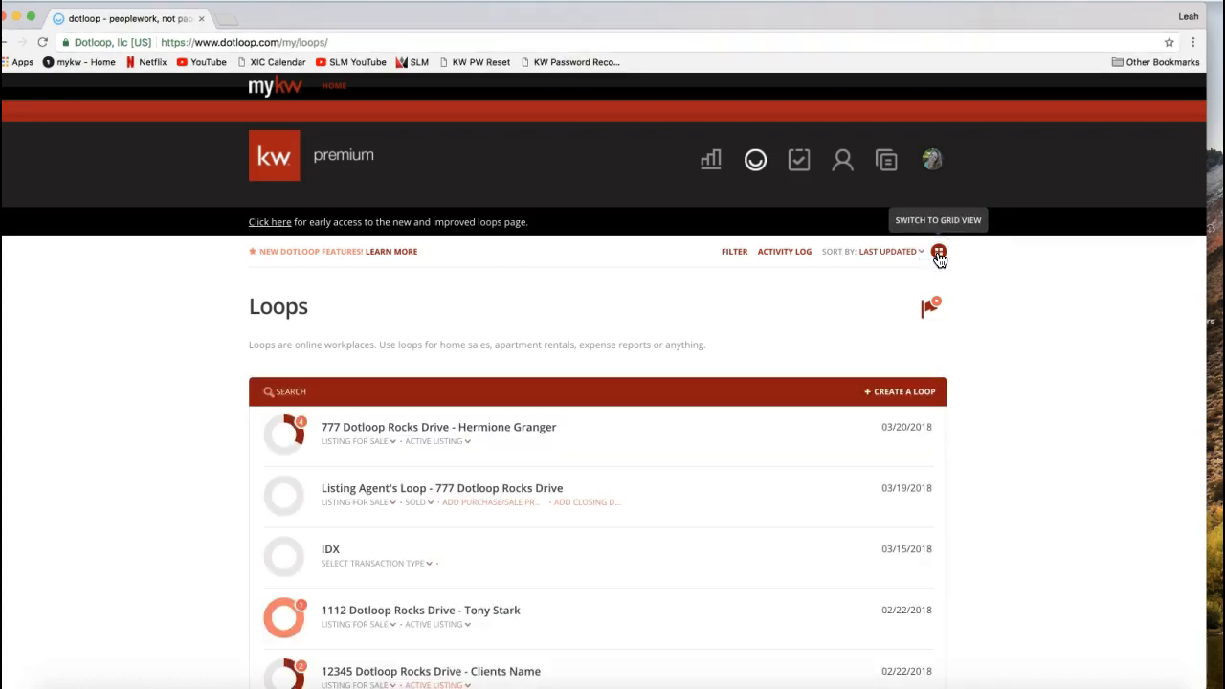
left_click(939, 256)
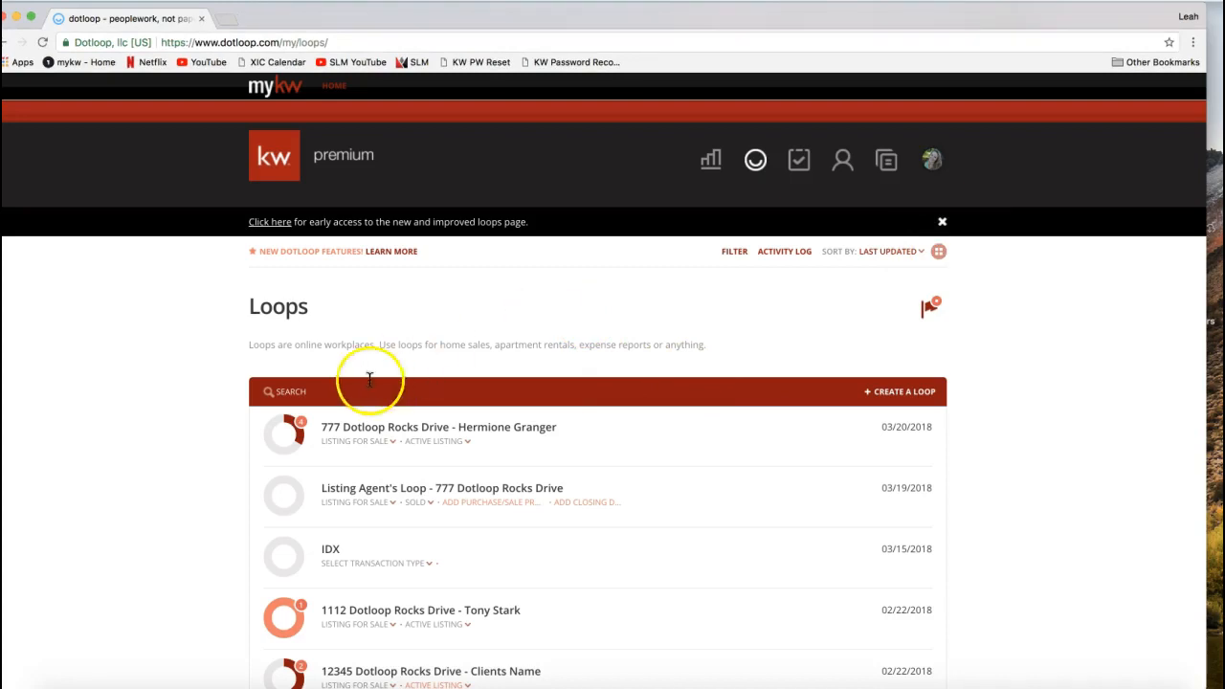
- Search the loops list for "777"
left_click(297, 388)
scroll(160, 412, "down", 3)
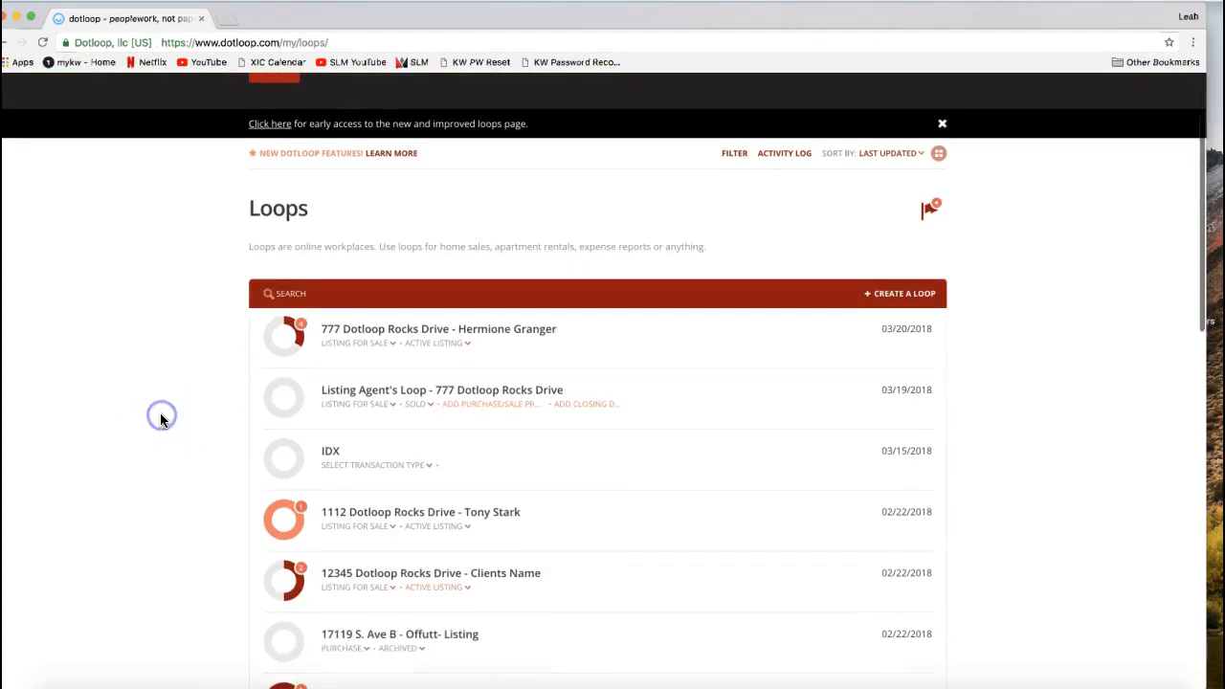
left_click(334, 193)
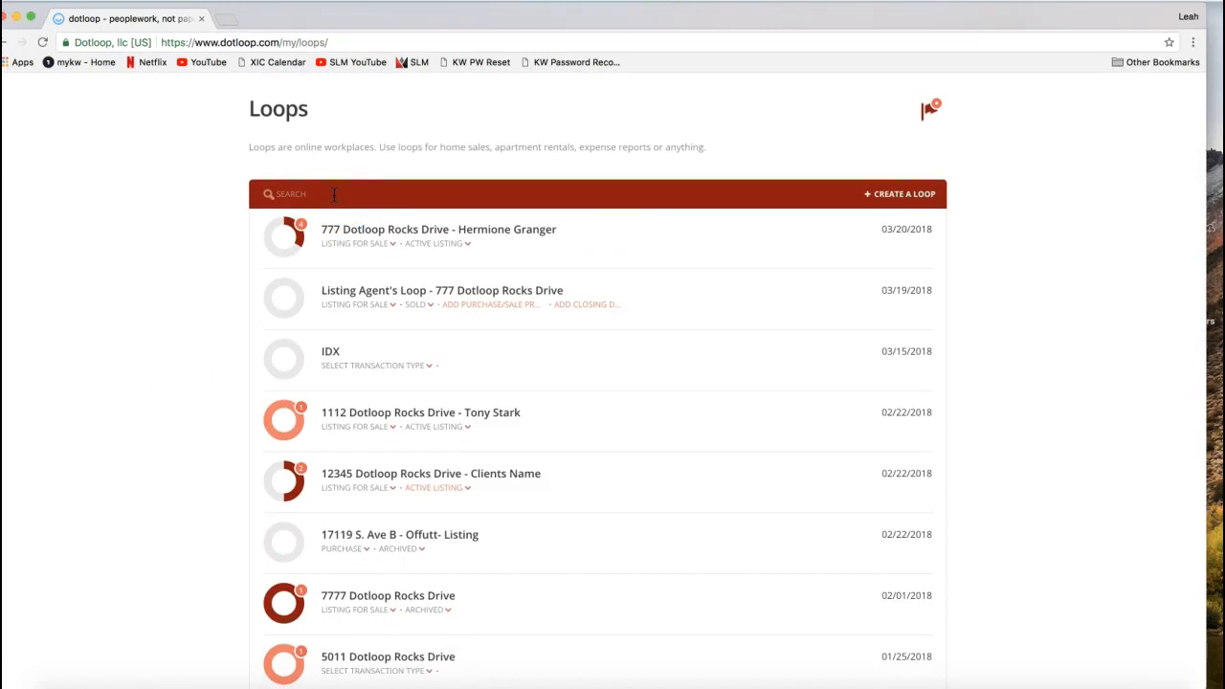
left_click(310, 193)
left_click(216, 239)
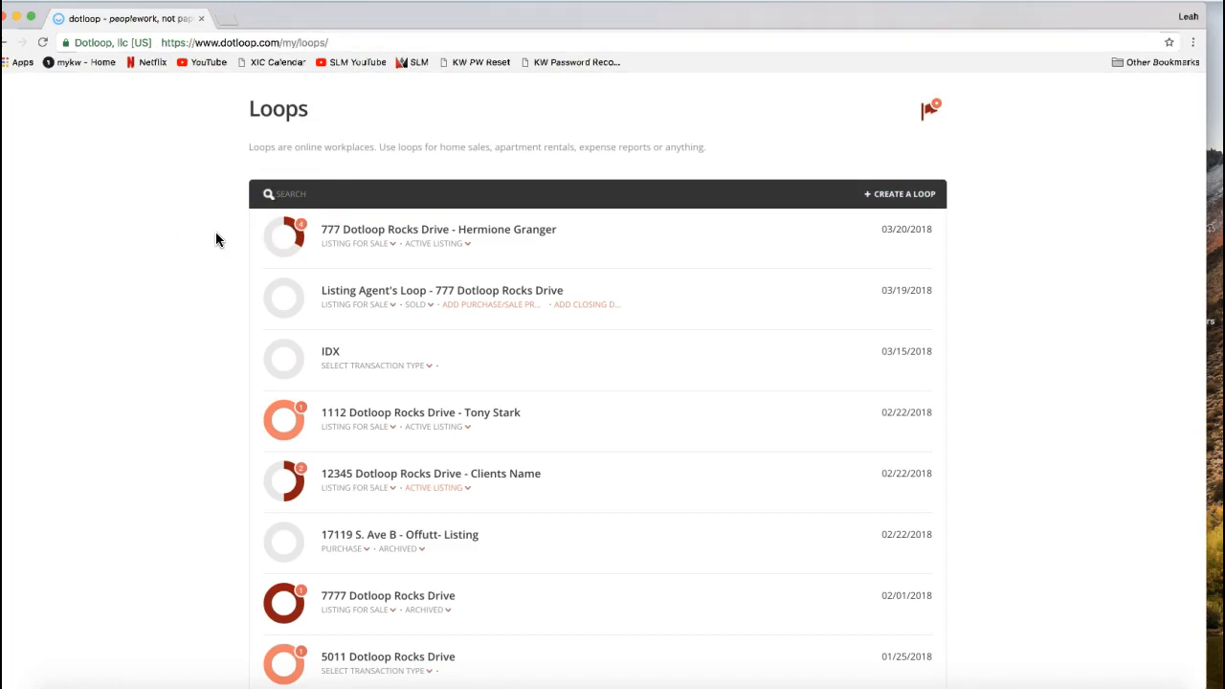
left_click(311, 196)
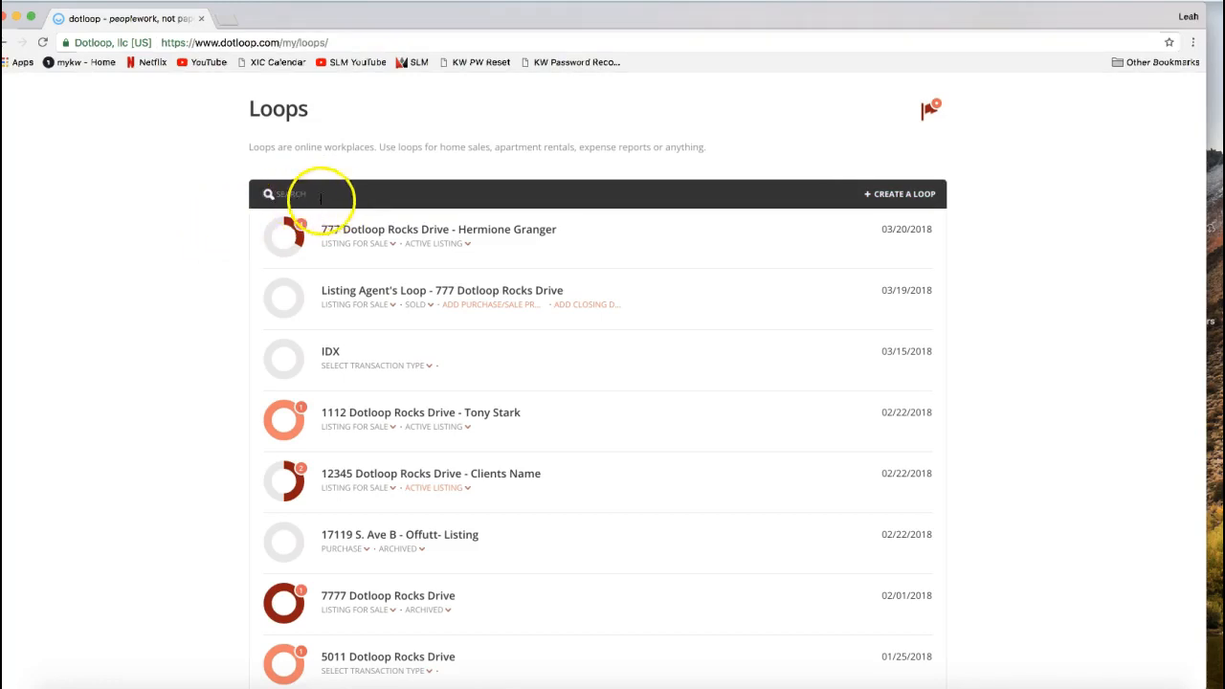
type("777")
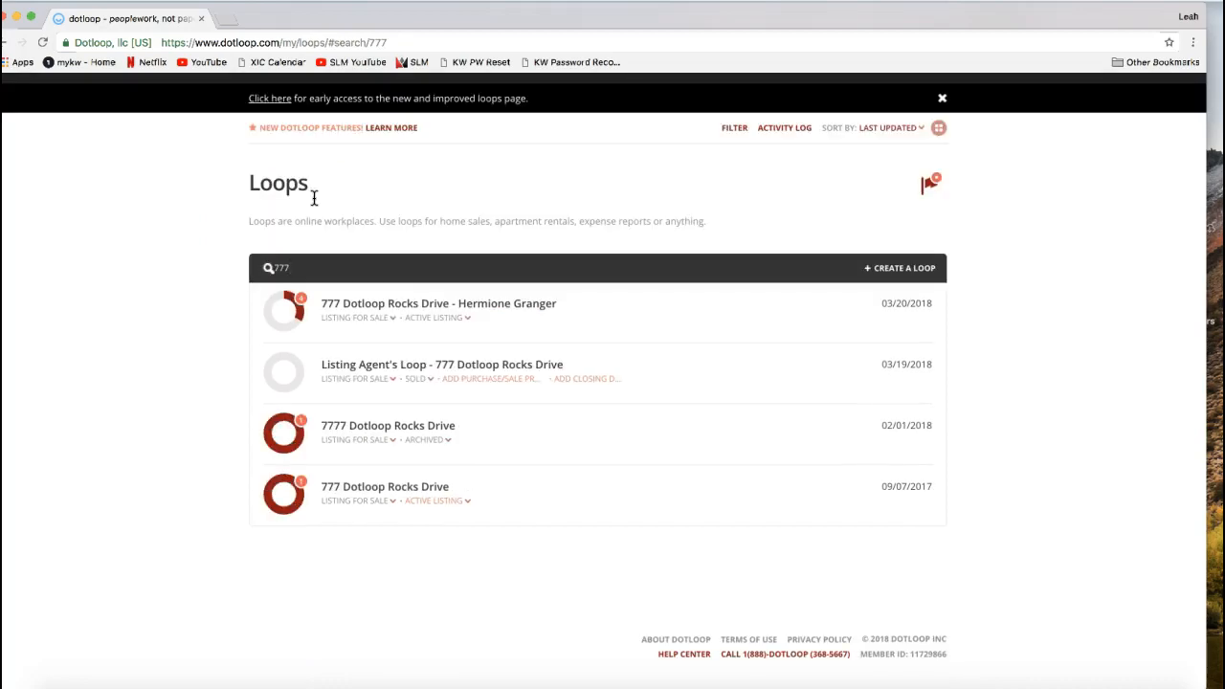
- Clear the search text so the full loops list is shown again
key("BackSpace")
key("BackSpace")
key("BackSpace")
left_click(135, 390)
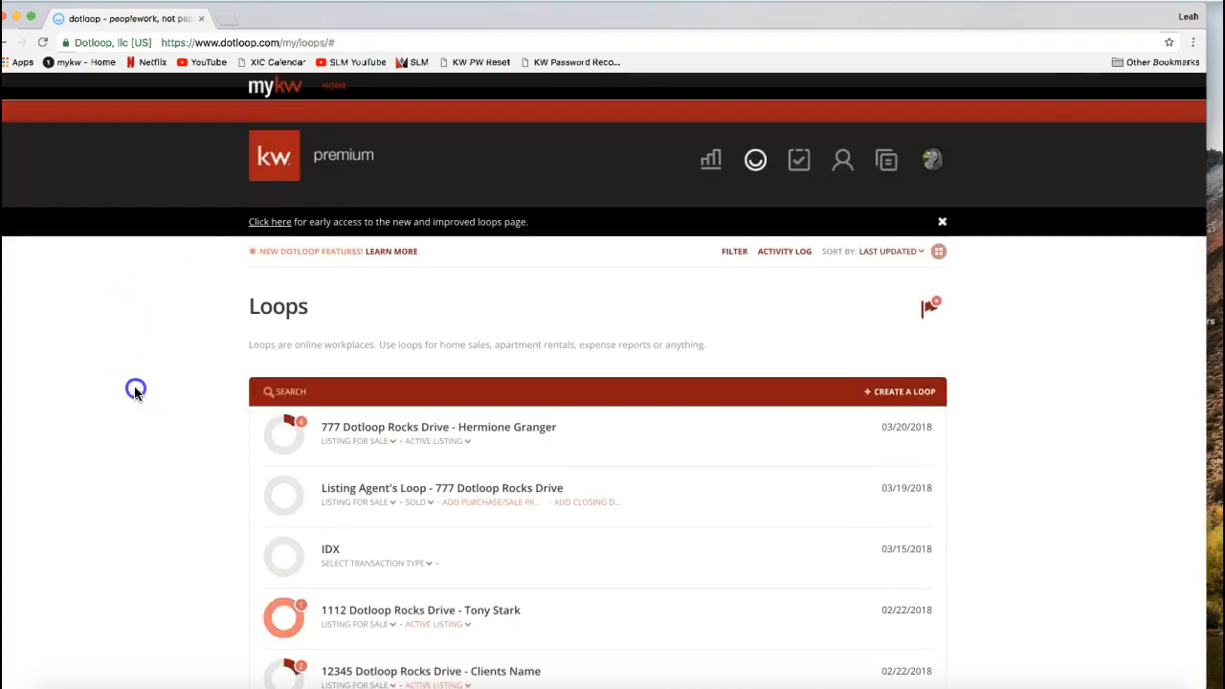
- Open the transaction type choices of the first loop in the list to review them
scroll(135, 392, "down", 1)
scroll(134, 392, "down", 1)
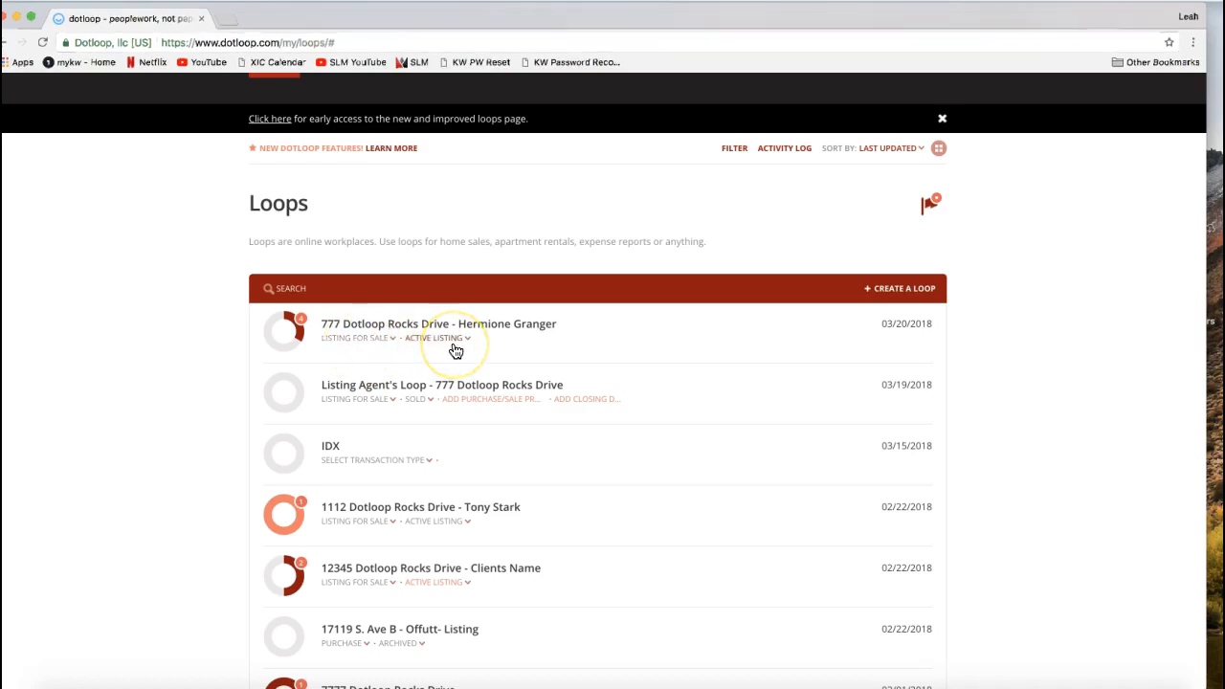
left_click(350, 341)
left_click(294, 352)
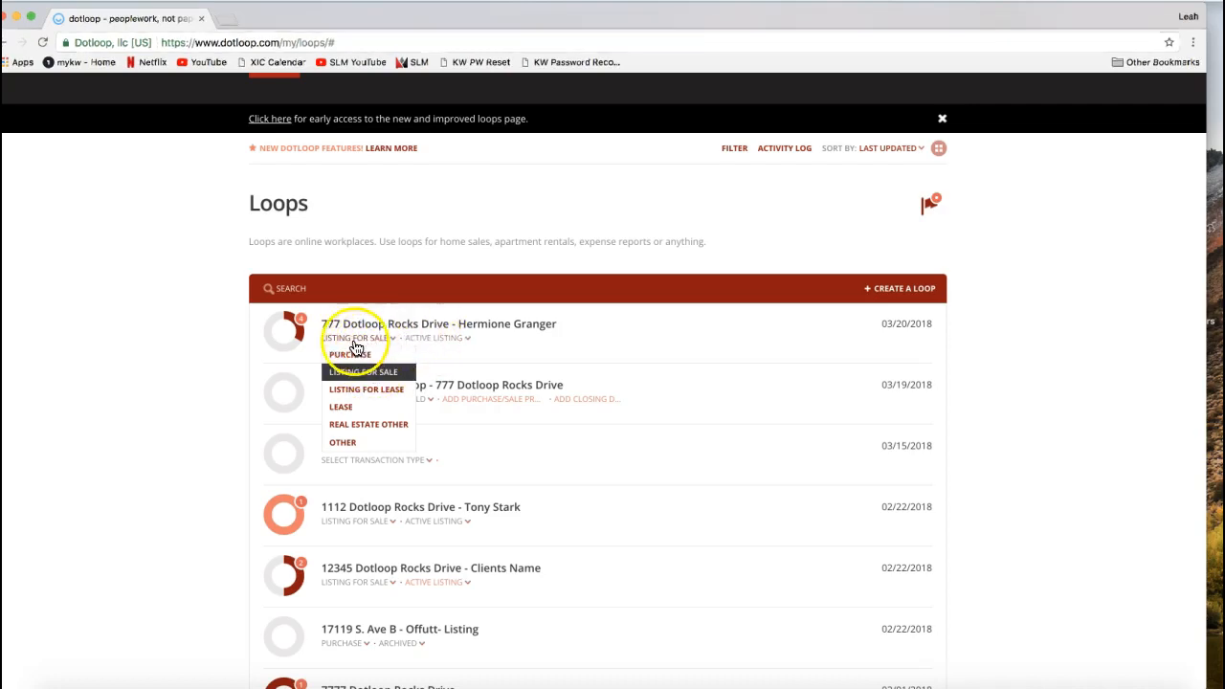
left_click(194, 359)
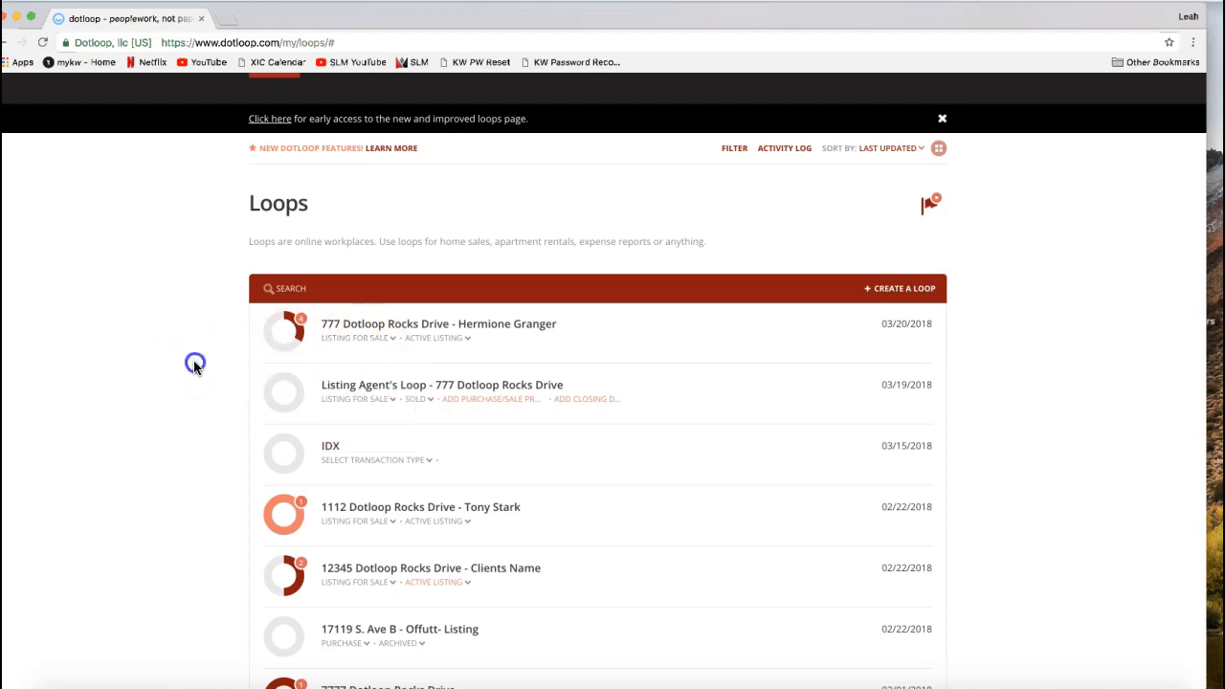
left_click(347, 341)
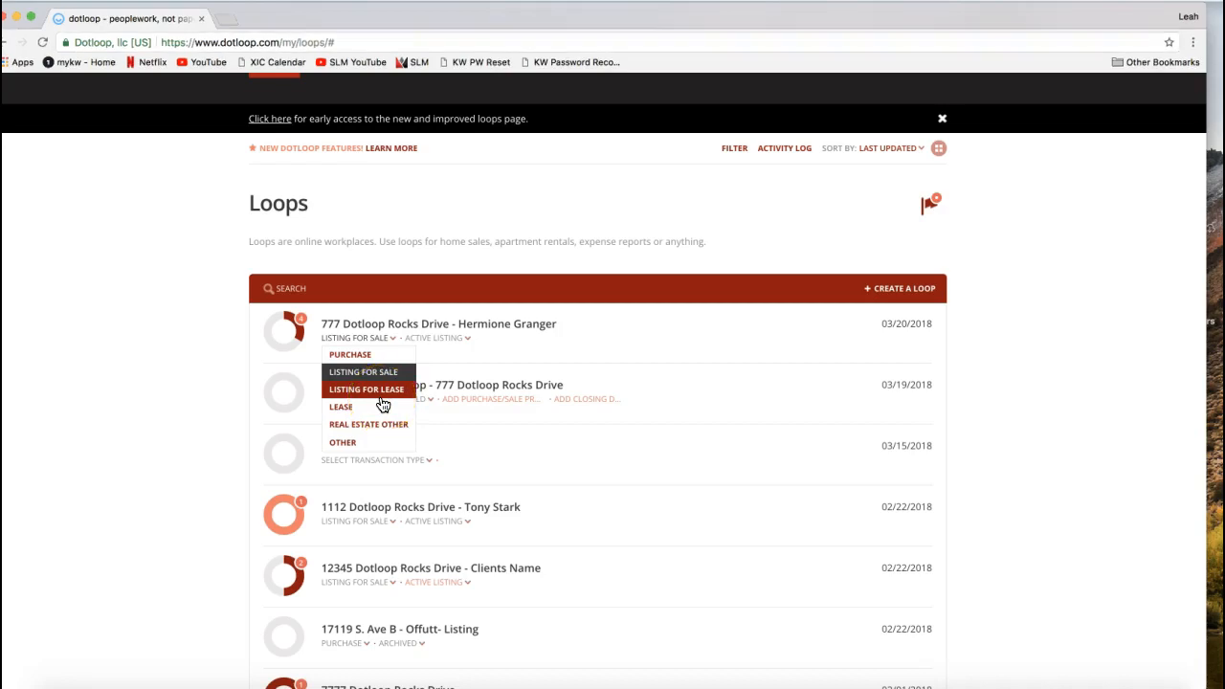
- Set the status of the first loop in the list to Archived
left_click(452, 347)
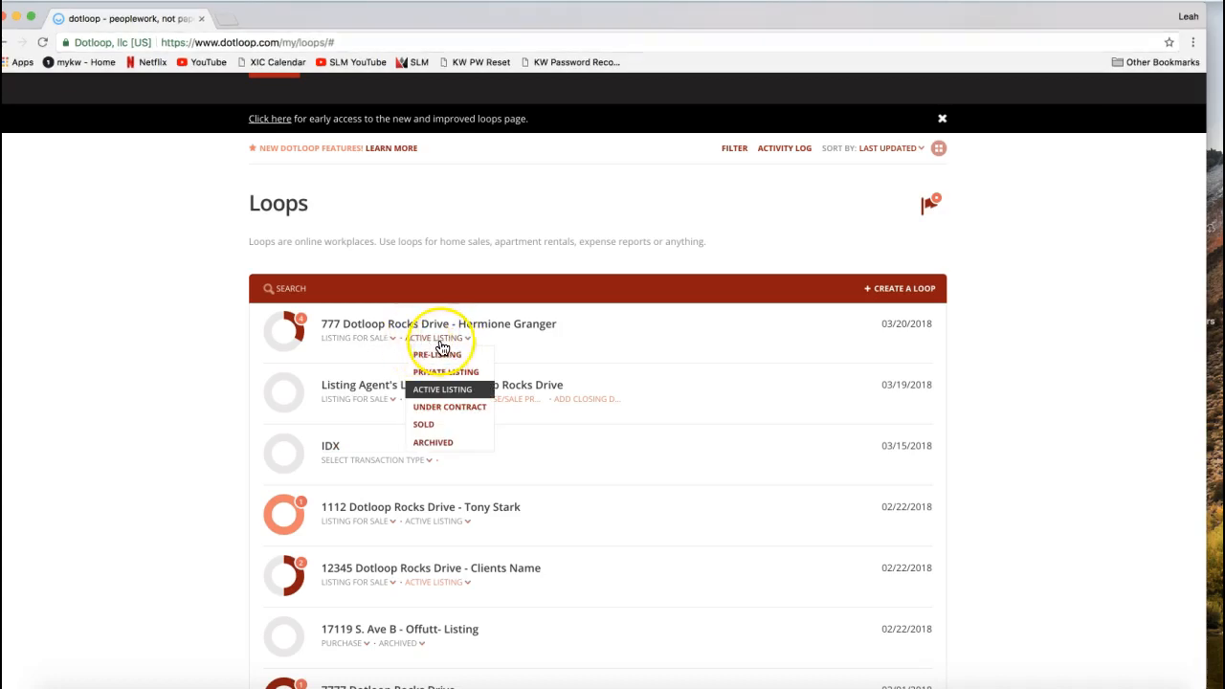
left_click(356, 348)
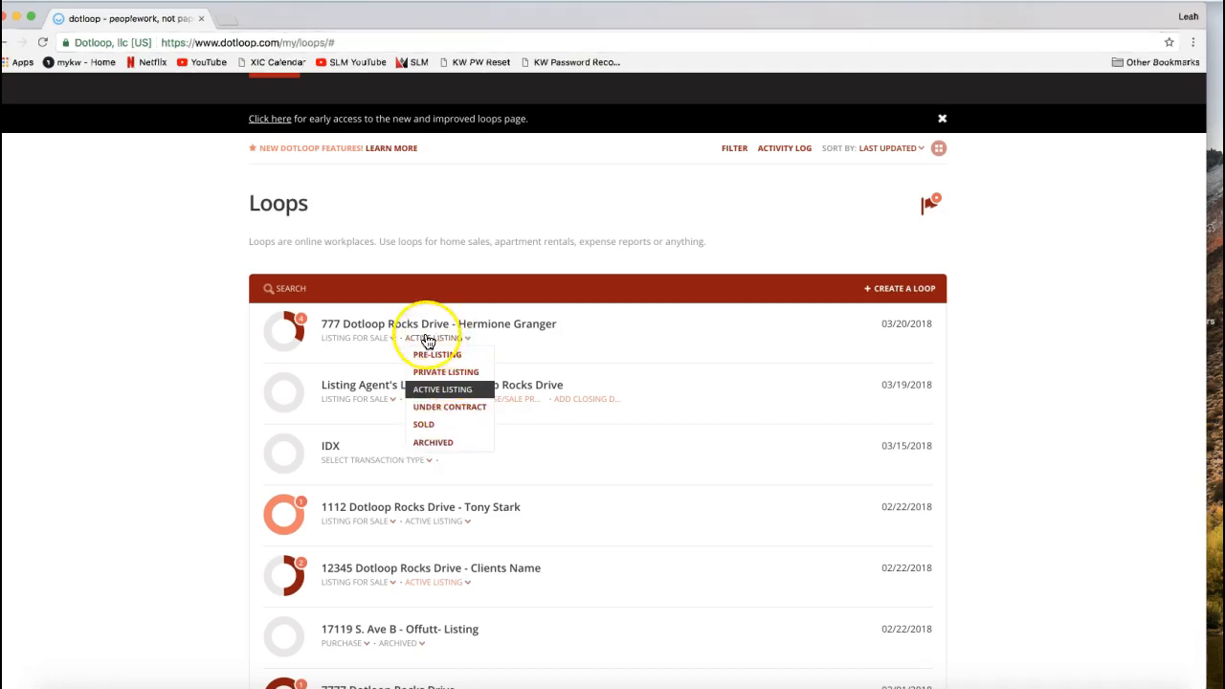
left_click(436, 451)
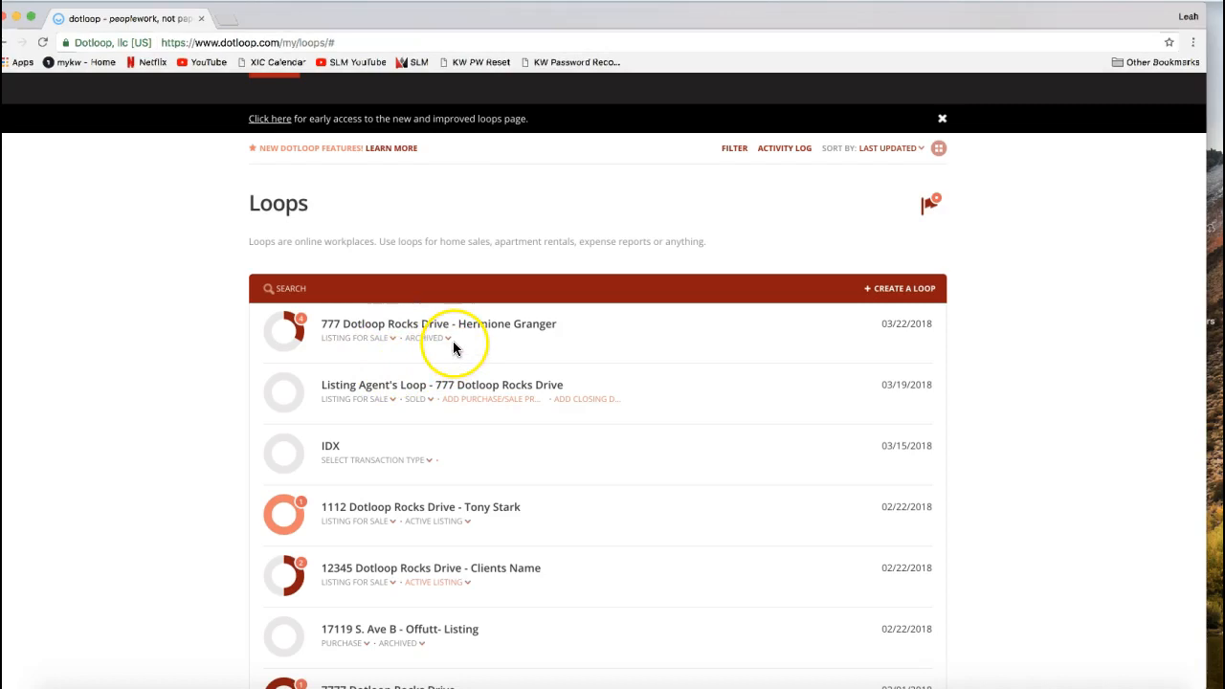
- In the loop filters, select the statuses No Status, Private Listing, Active Listing, Under Contract, Leased and Pre-Listing
scroll(735, 191, "up", 1)
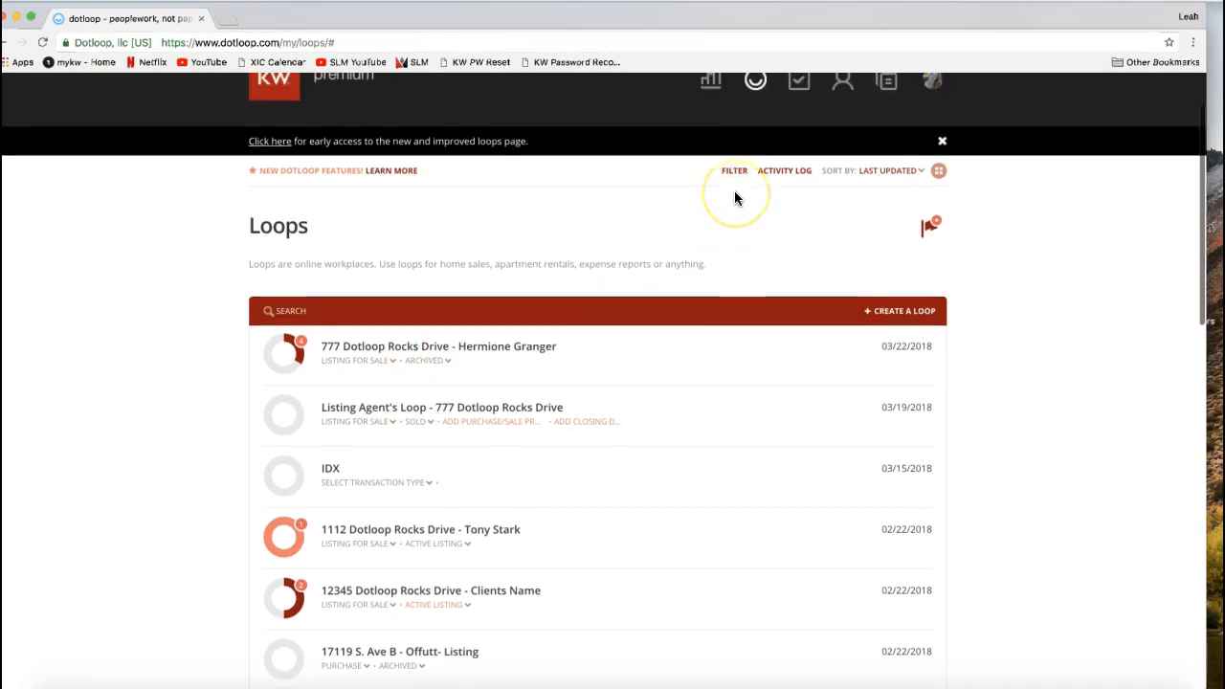
scroll(735, 206, "up", 2)
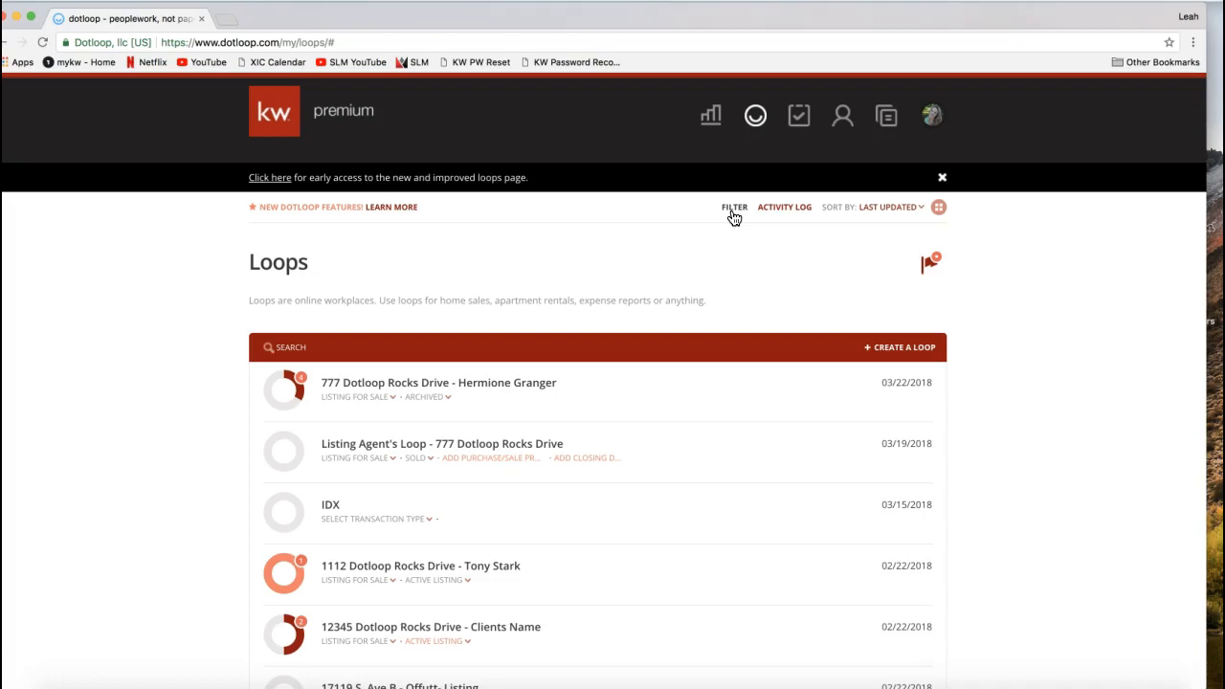
left_click(735, 209)
left_click(734, 210)
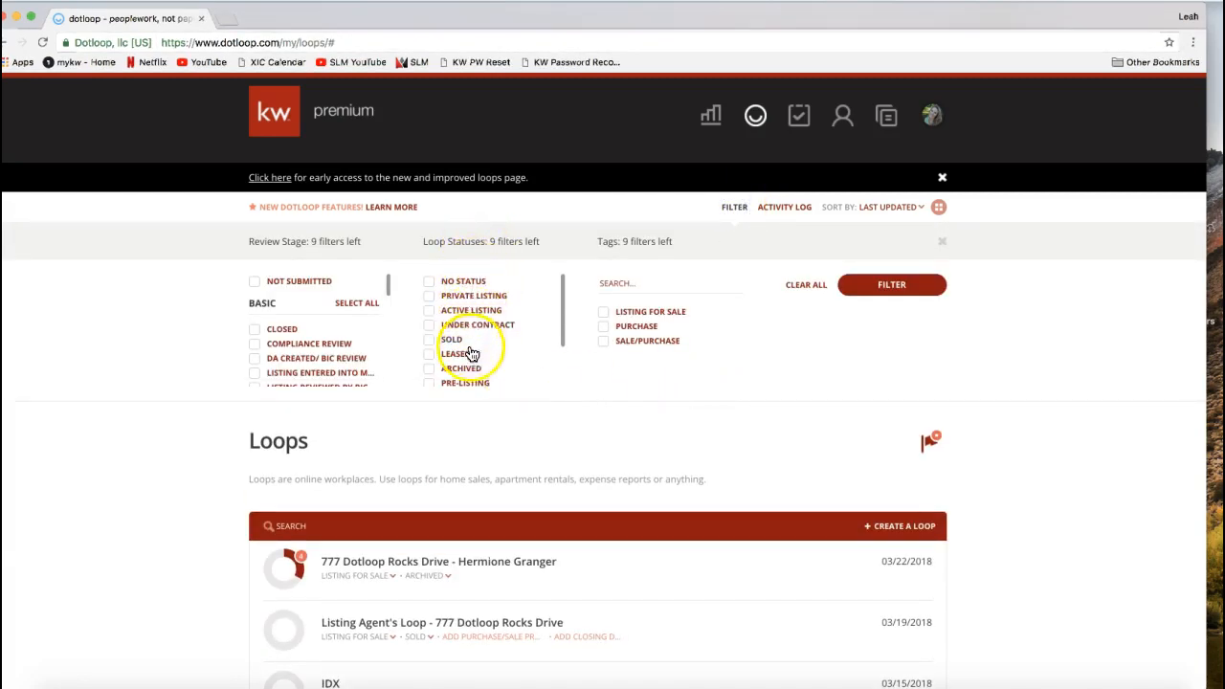
scroll(467, 320, "down", 2)
scroll(468, 320, "up", 2)
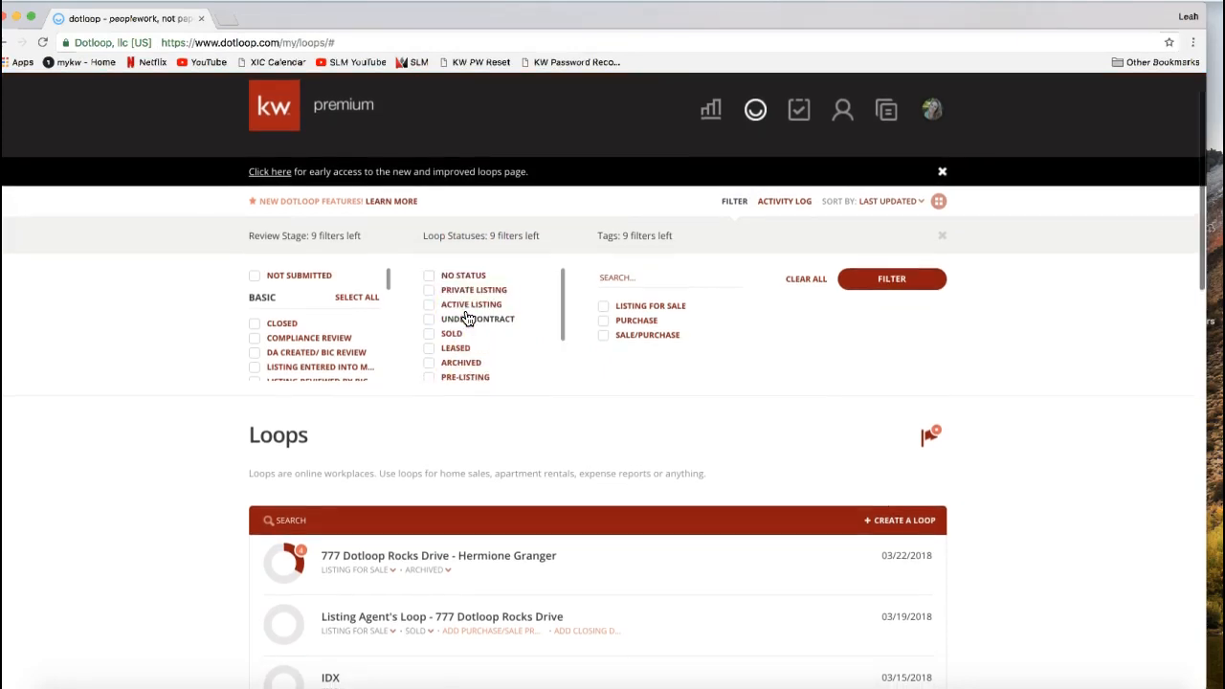
left_click(429, 274)
left_click(429, 288)
left_click(429, 303)
left_click(429, 317)
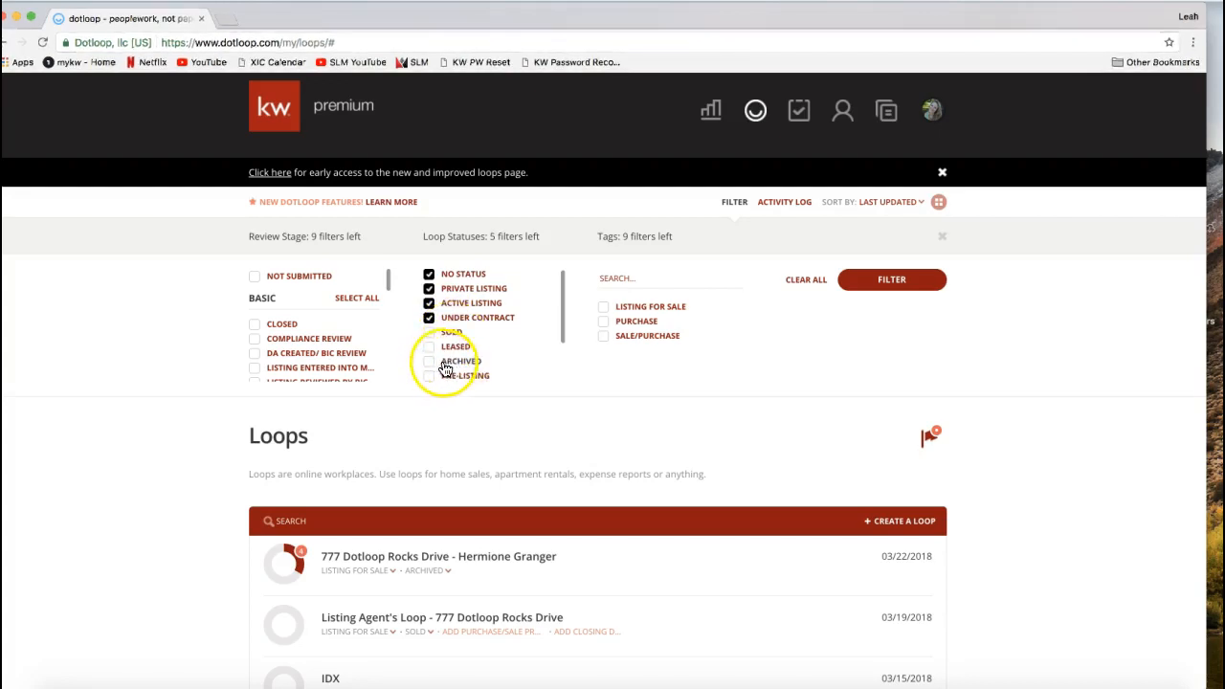
left_click(429, 346)
left_click(429, 378)
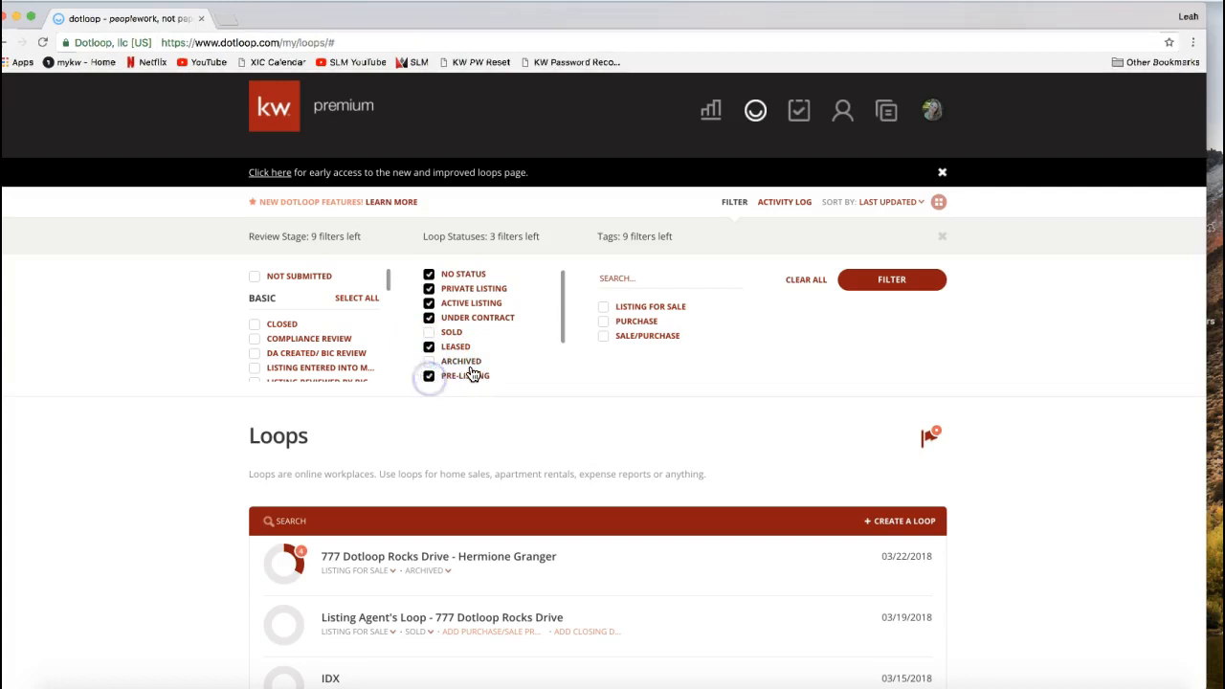
- Add the statuses Pre-Offer, New and In-Progress to the loop filters and apply them to the list
scroll(470, 375, "down", 2)
left_click(429, 329)
left_click(429, 344)
left_click(429, 359)
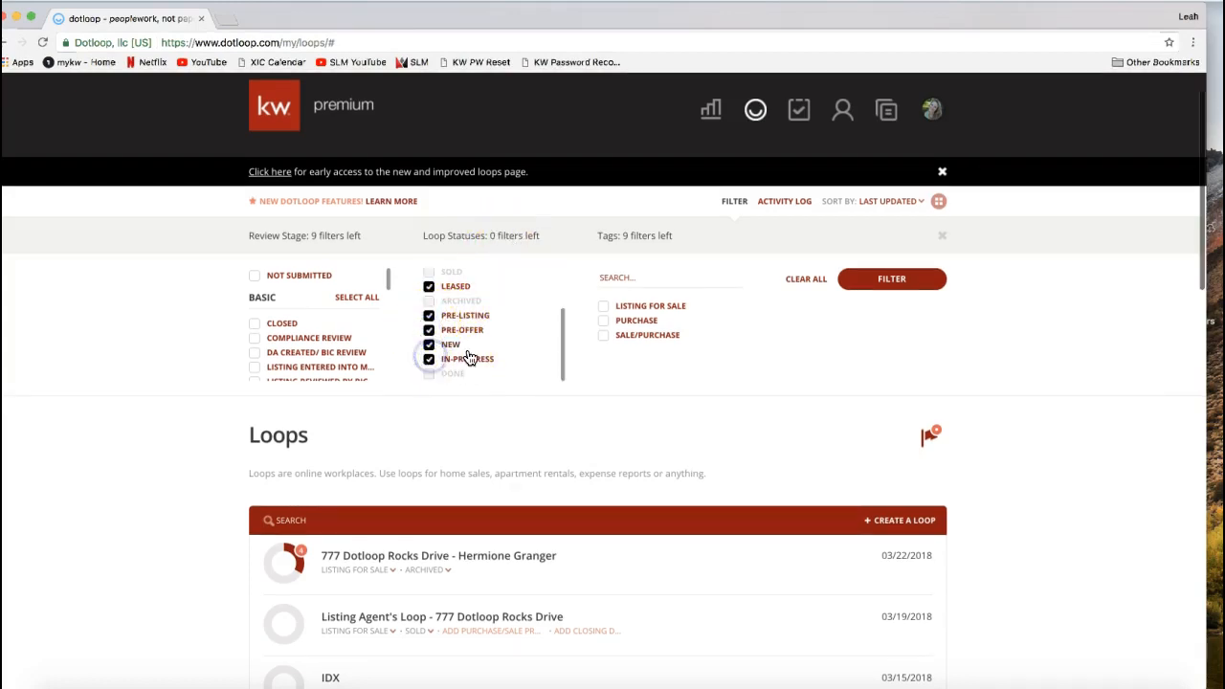
scroll(484, 355, "up", 5)
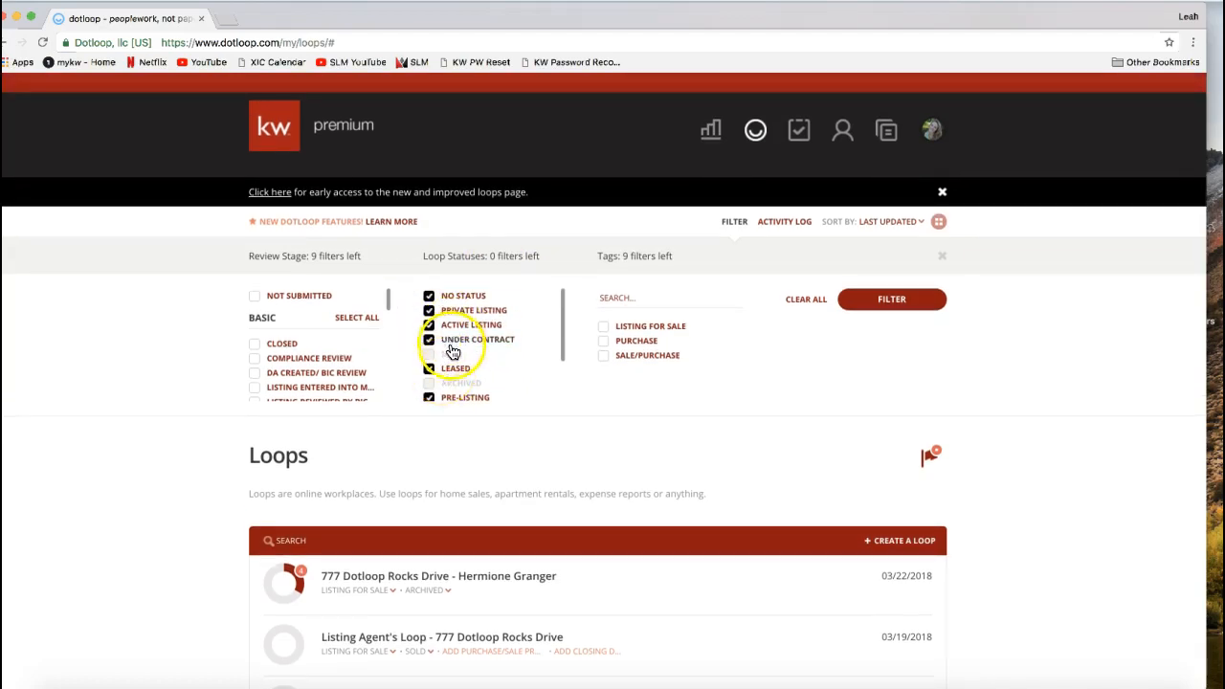
scroll(457, 354, "down", 2)
scroll(457, 356, "up", 2)
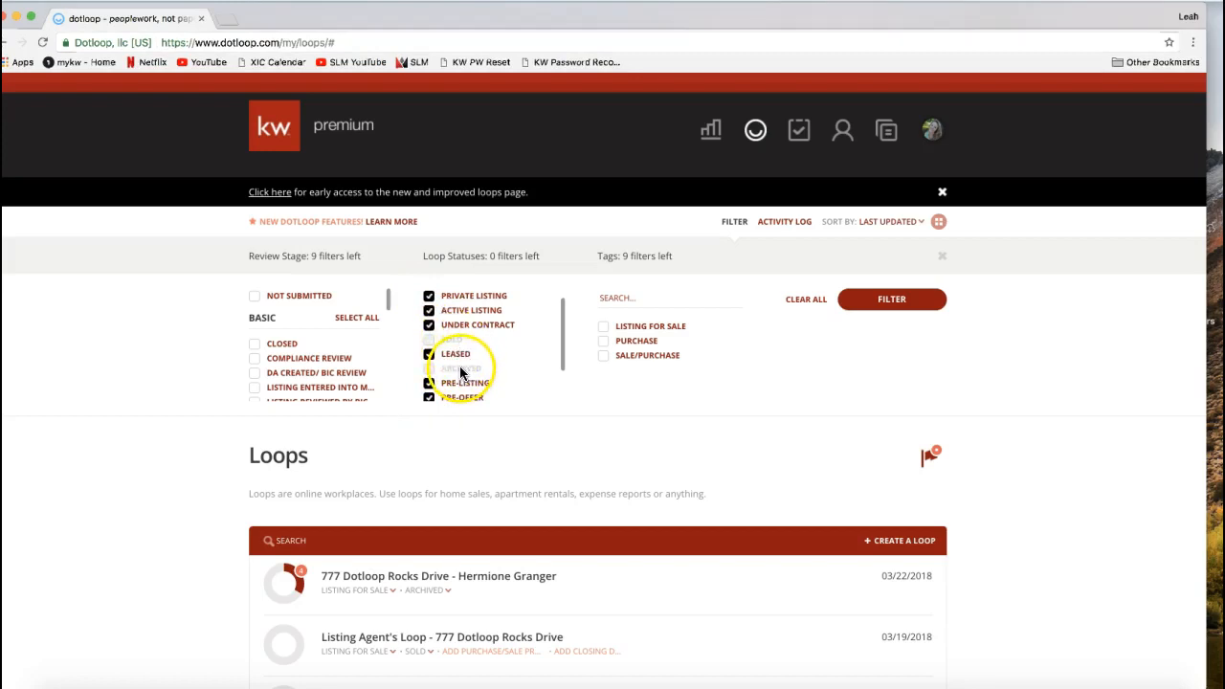
left_click(903, 301)
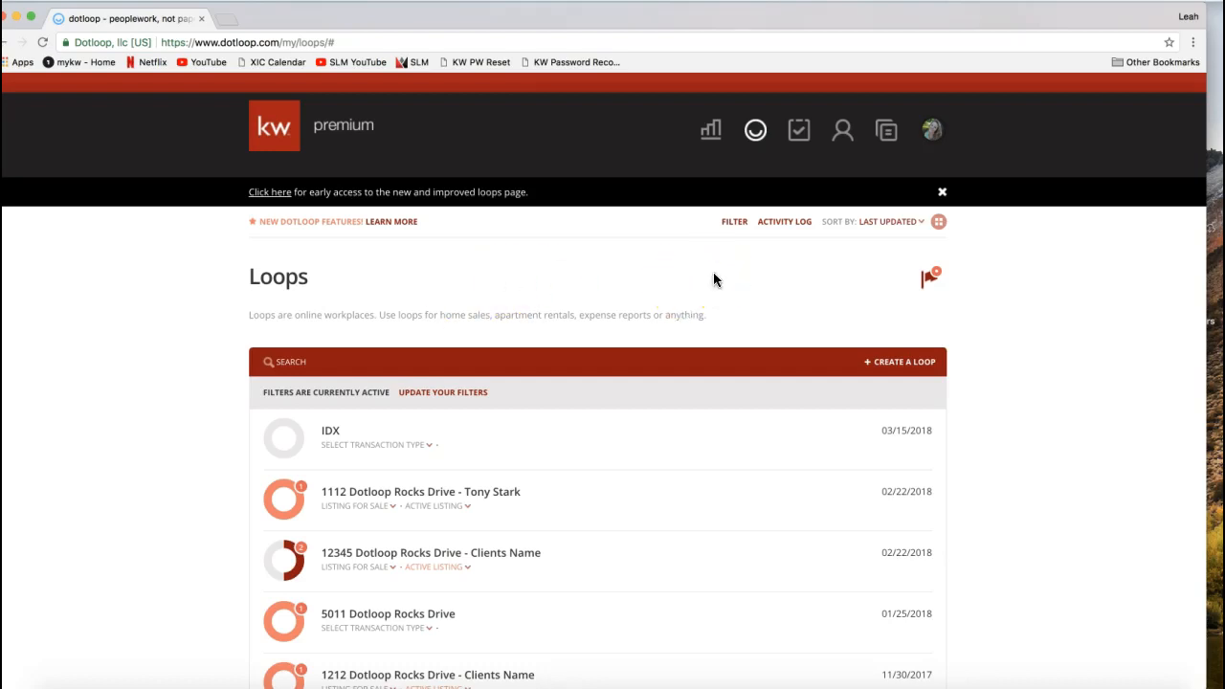
- Clear all loop filters and apply the change to the loops list
left_click(734, 223)
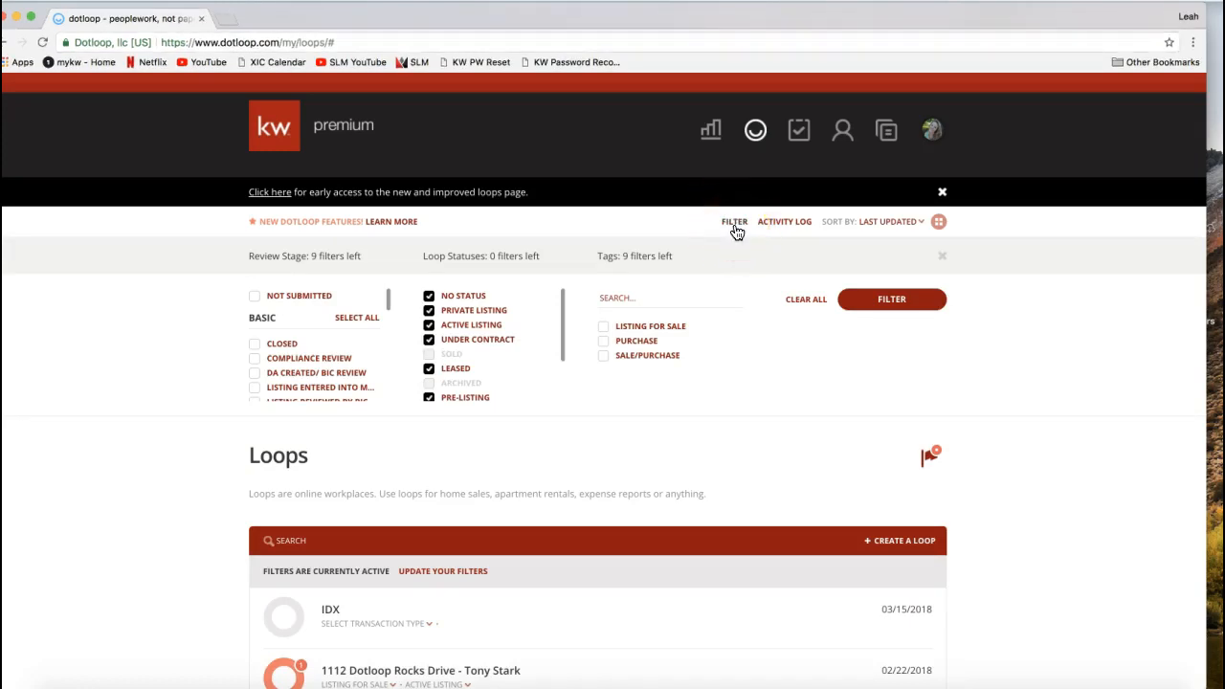
left_click(804, 301)
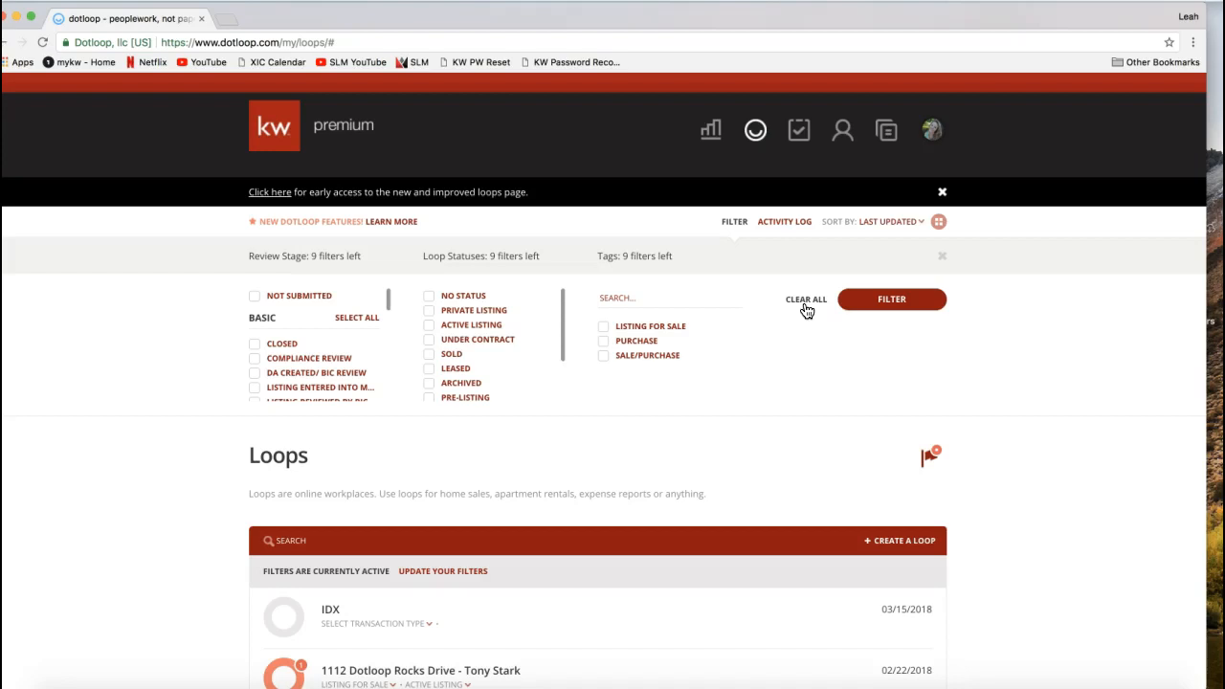
left_click(920, 304)
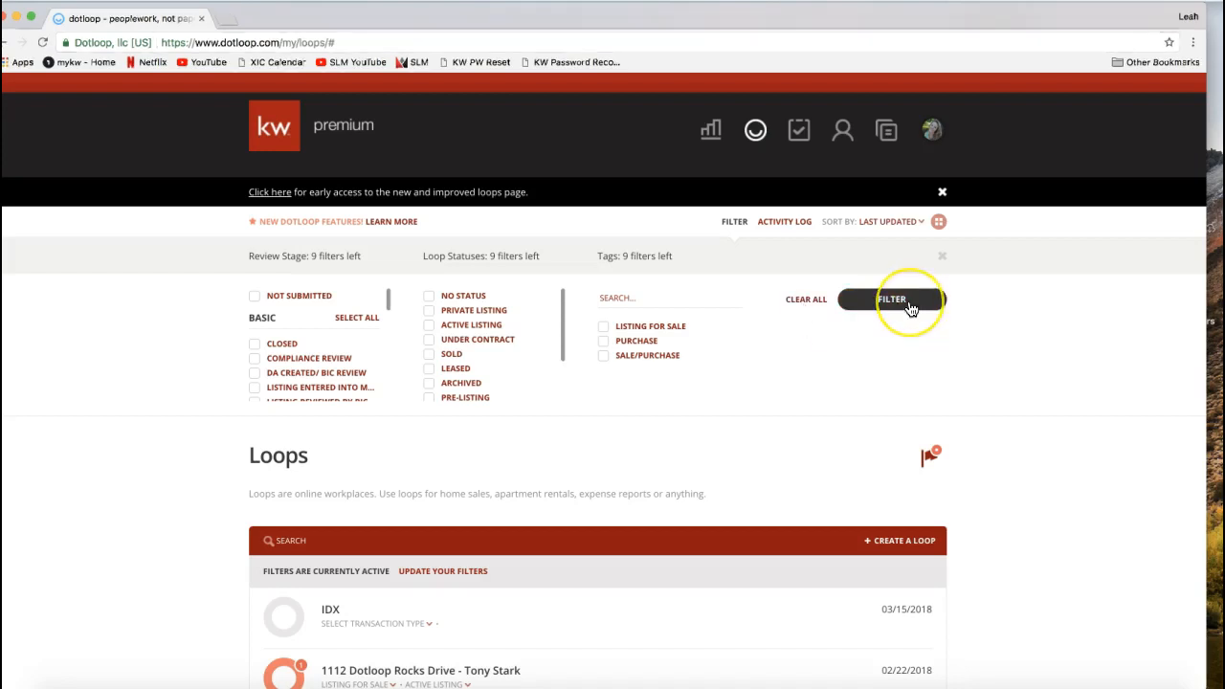
left_click(892, 305)
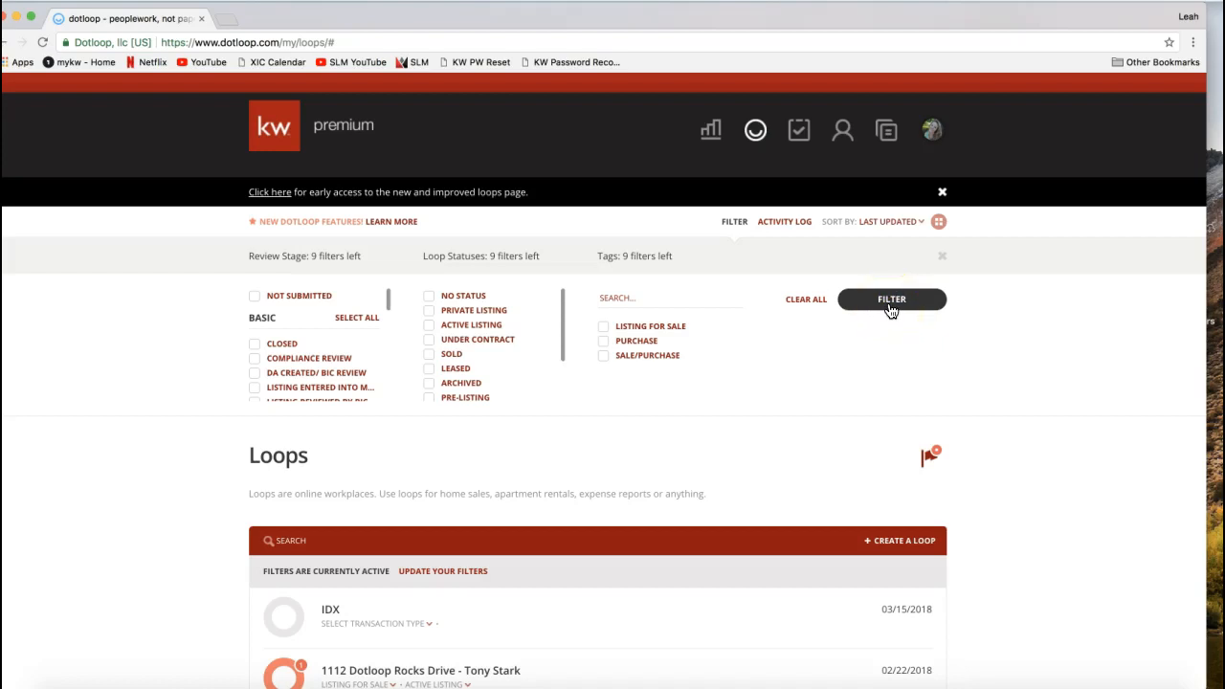
left_click(830, 544)
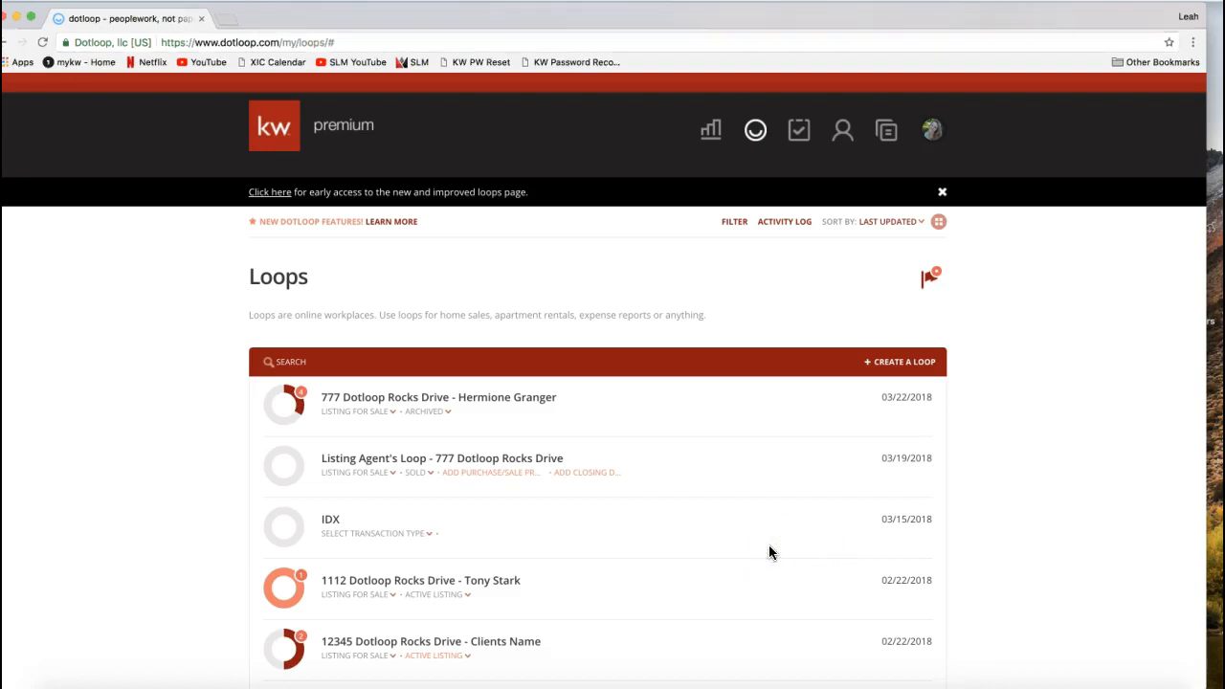
left_click(424, 363)
left_click(300, 368)
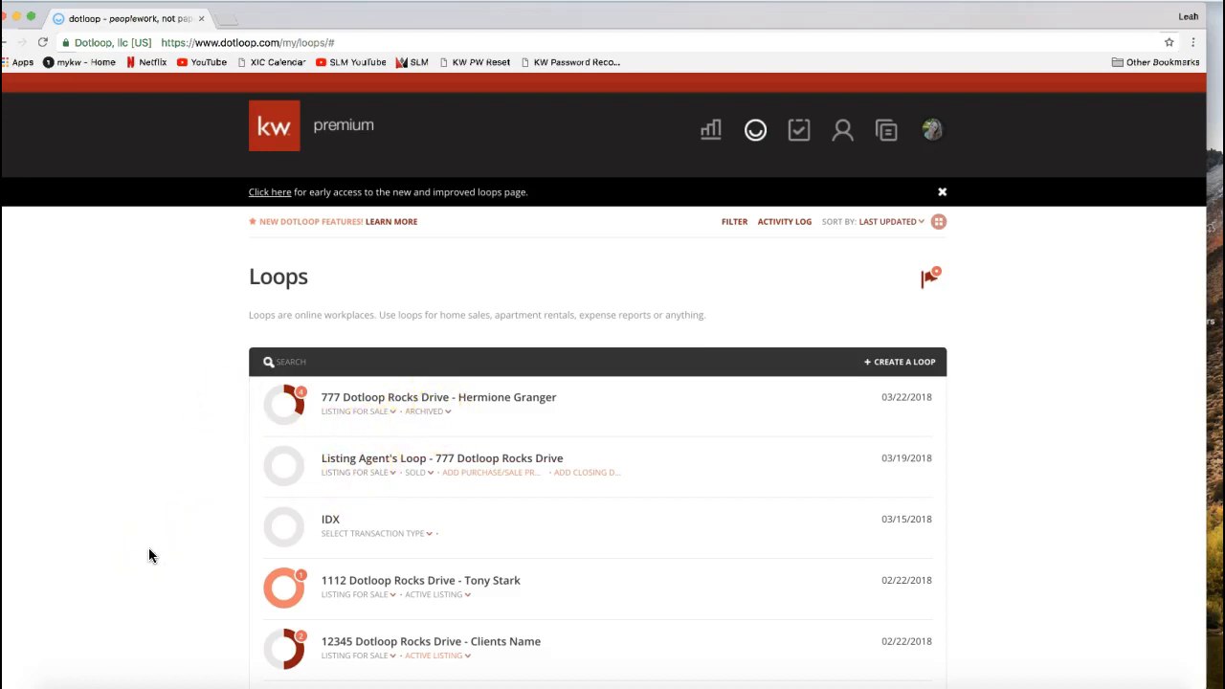
- Set the status of the first loop in the list to Active Listing
left_click(426, 413)
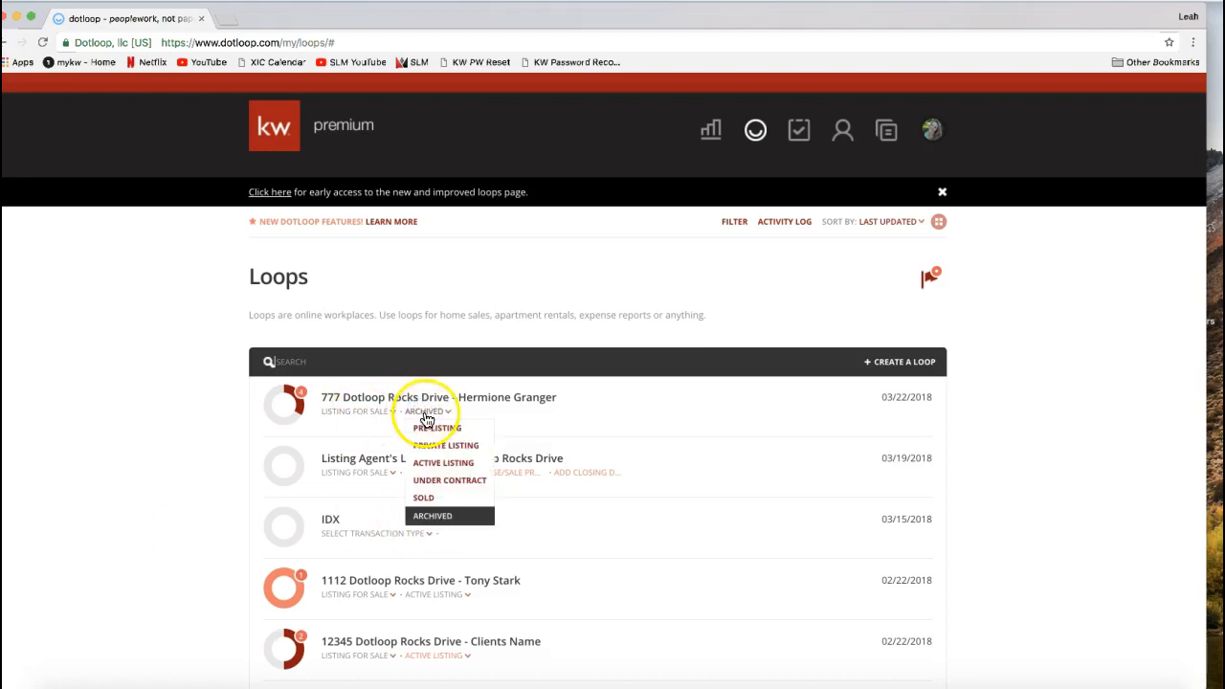
left_click(427, 466)
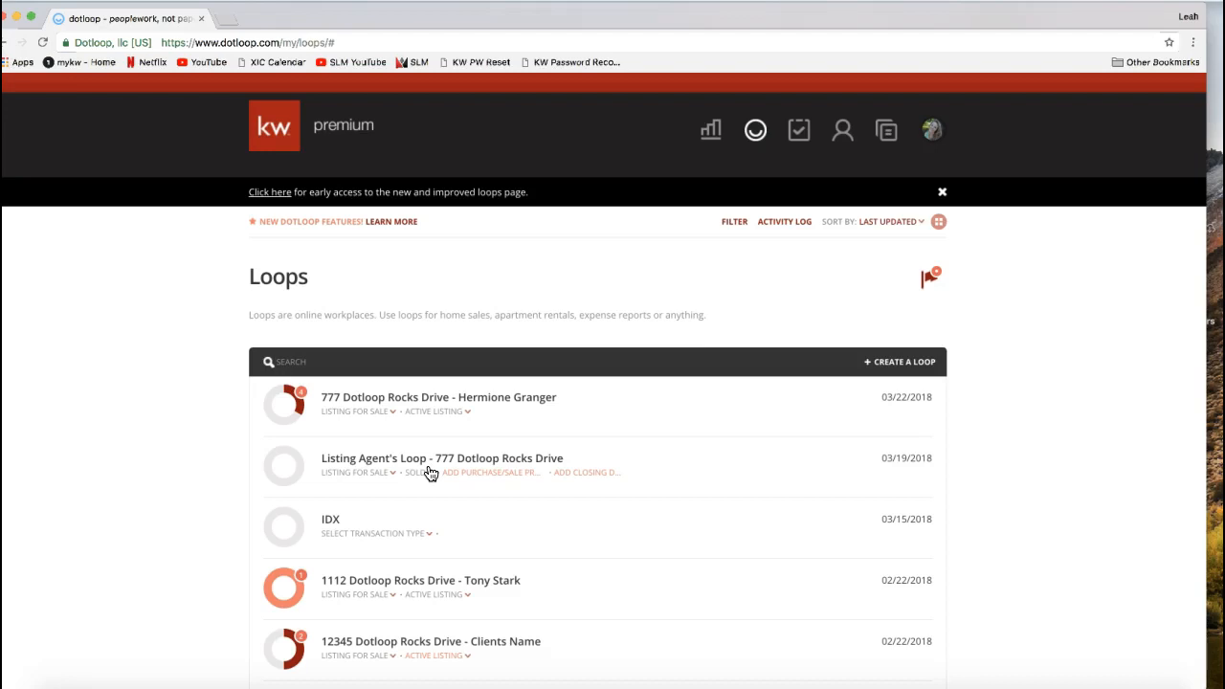
left_click(1030, 380)
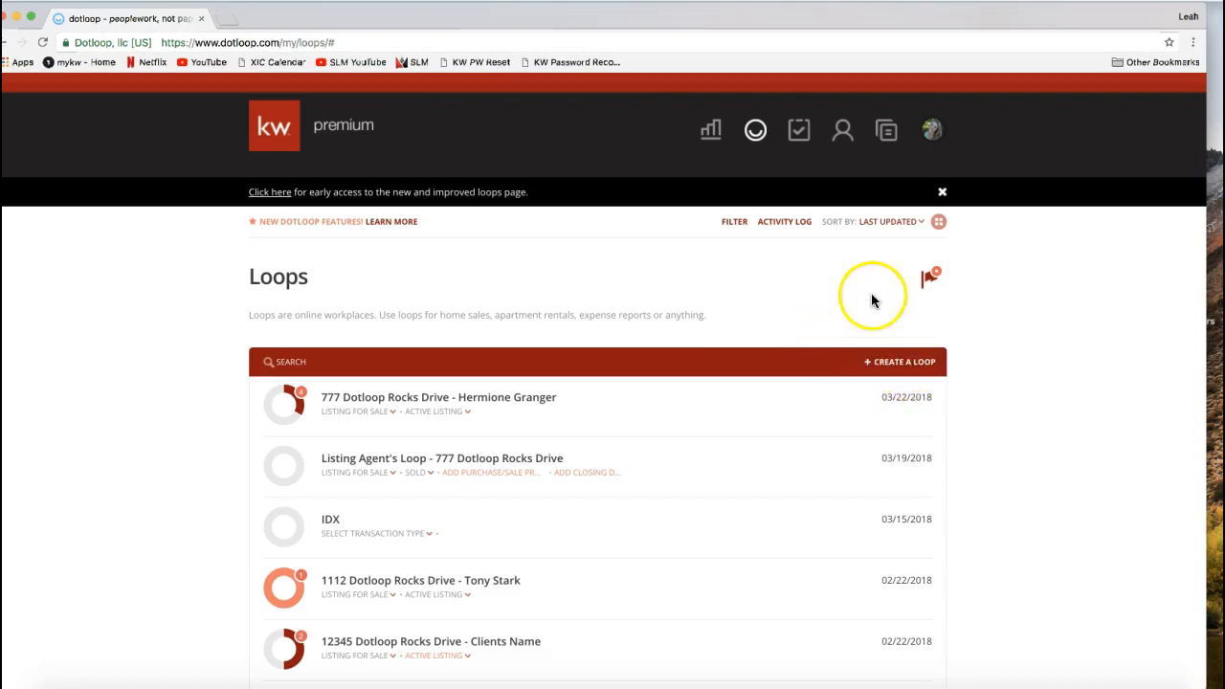
- Sort the loops list by Last Updated
left_click_drag(825, 224, 852, 237)
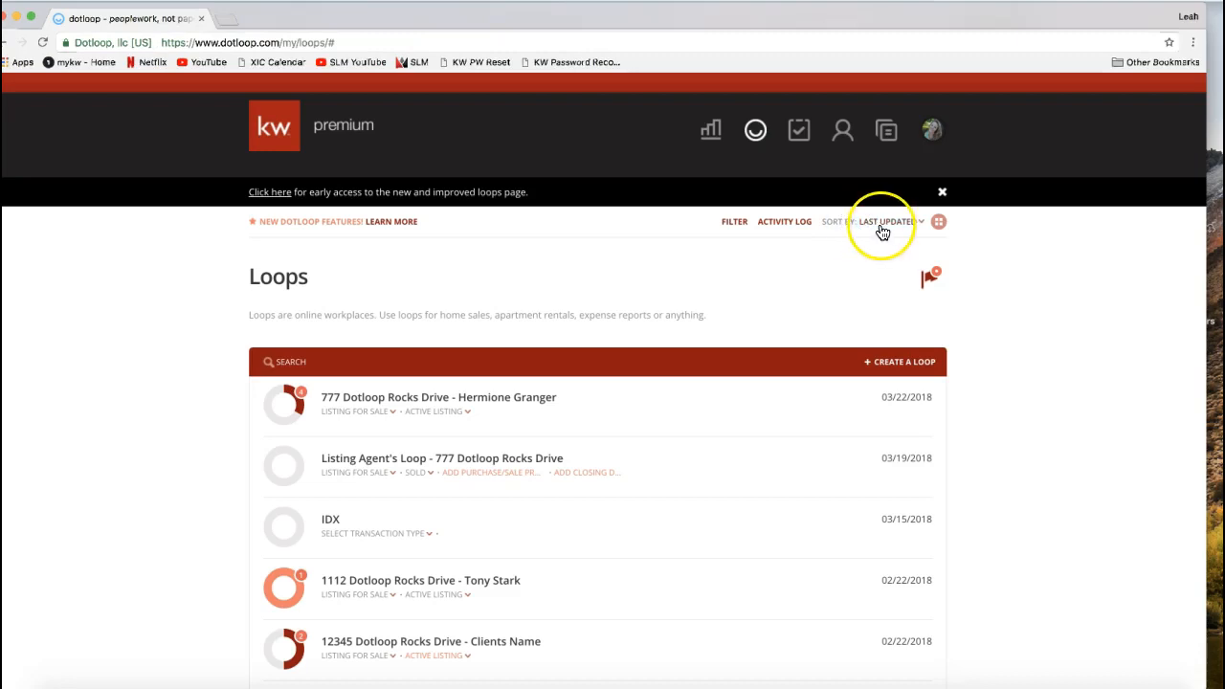
left_click(882, 229)
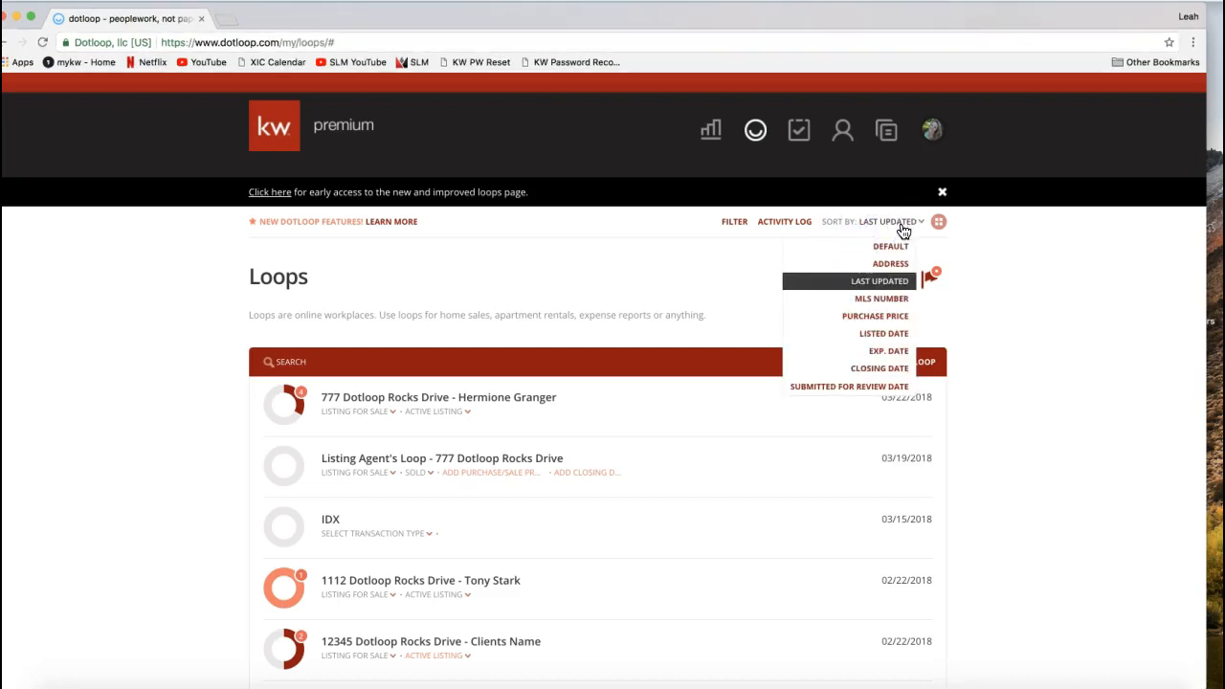
left_click(886, 290)
left_click(980, 283)
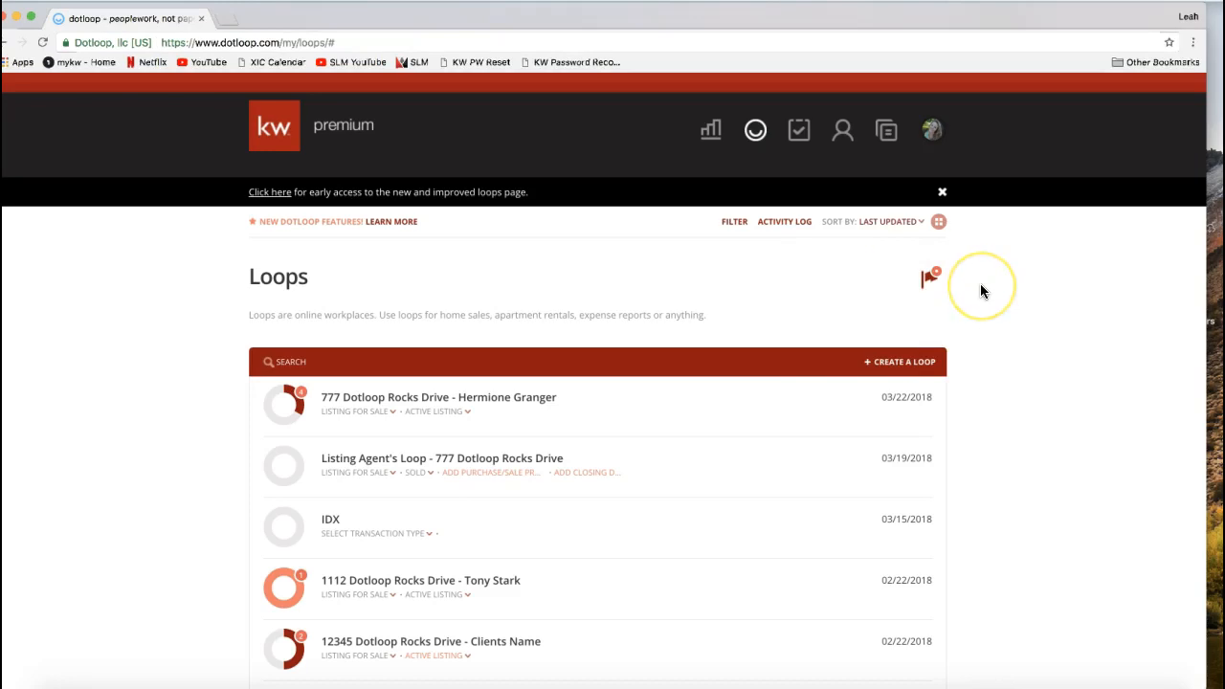
left_click(983, 332)
- Start a new loop and enter the property's street address as its name, without using a suggested listing
scroll(985, 338, "down", 1)
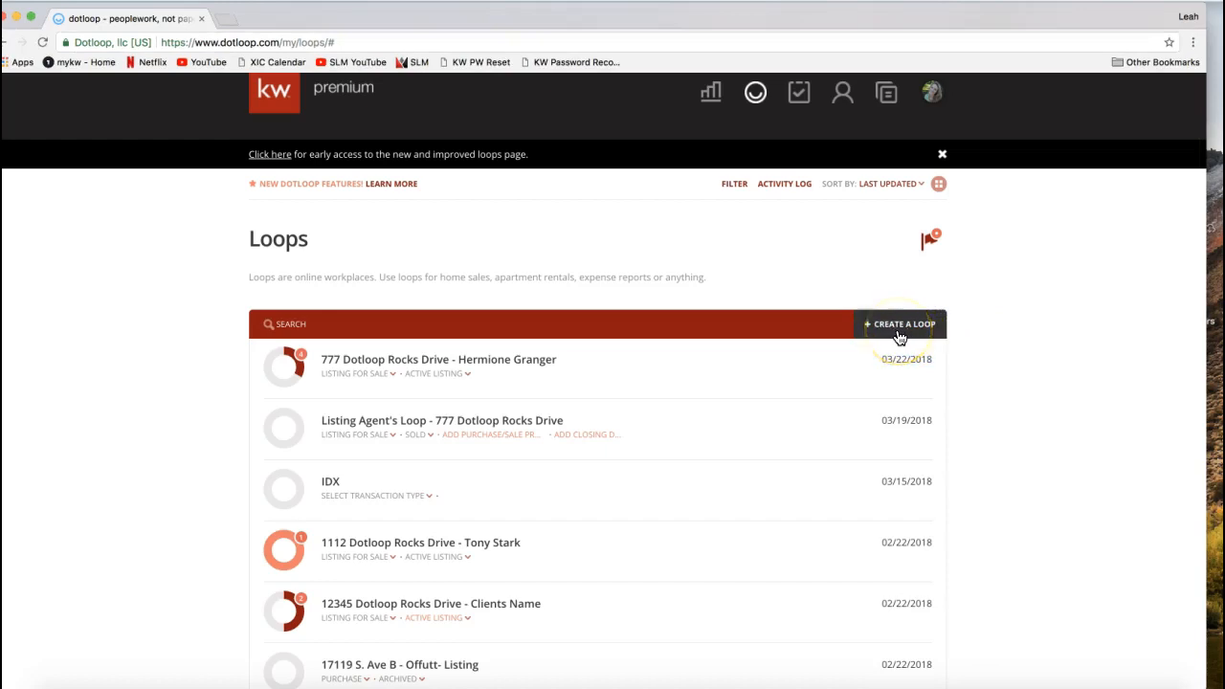
left_click(984, 328)
left_click(926, 337)
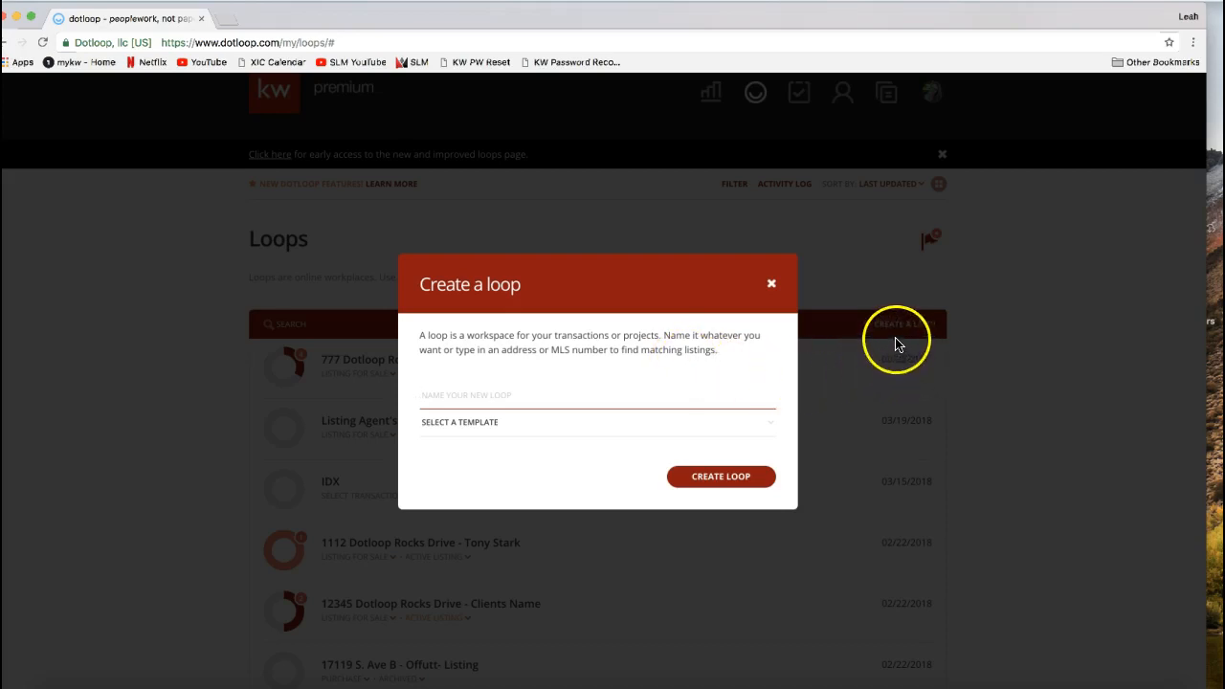
left_click(556, 396)
type("2323")
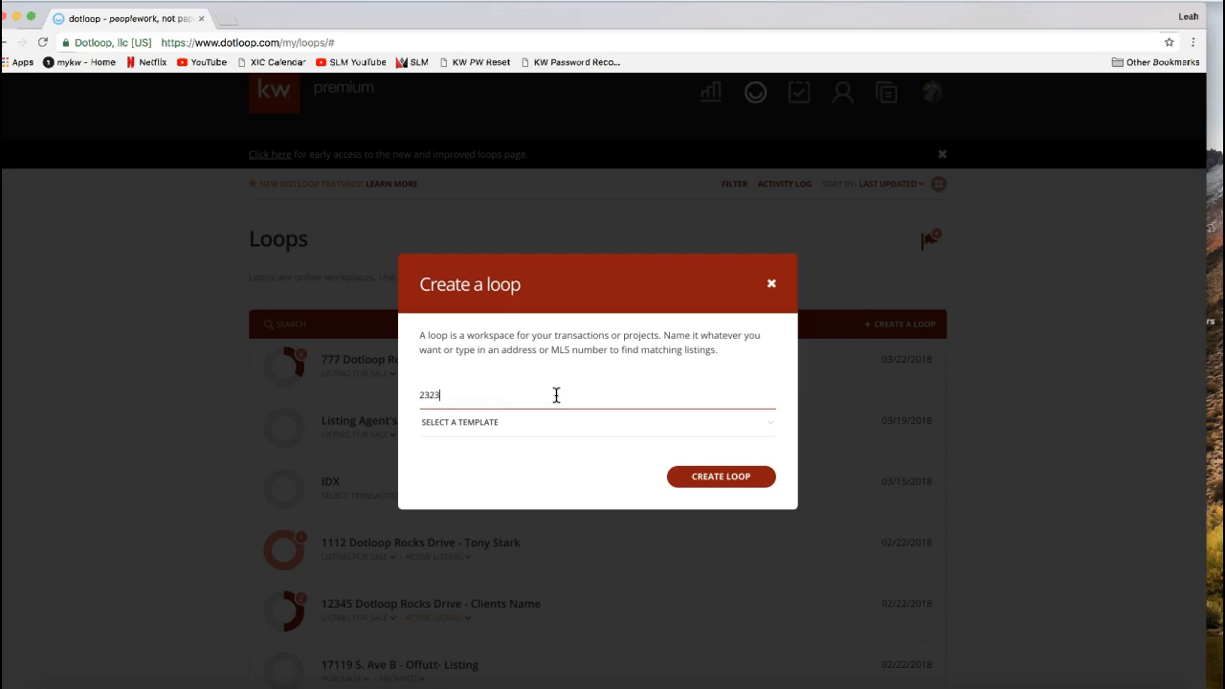
type(" Dotl")
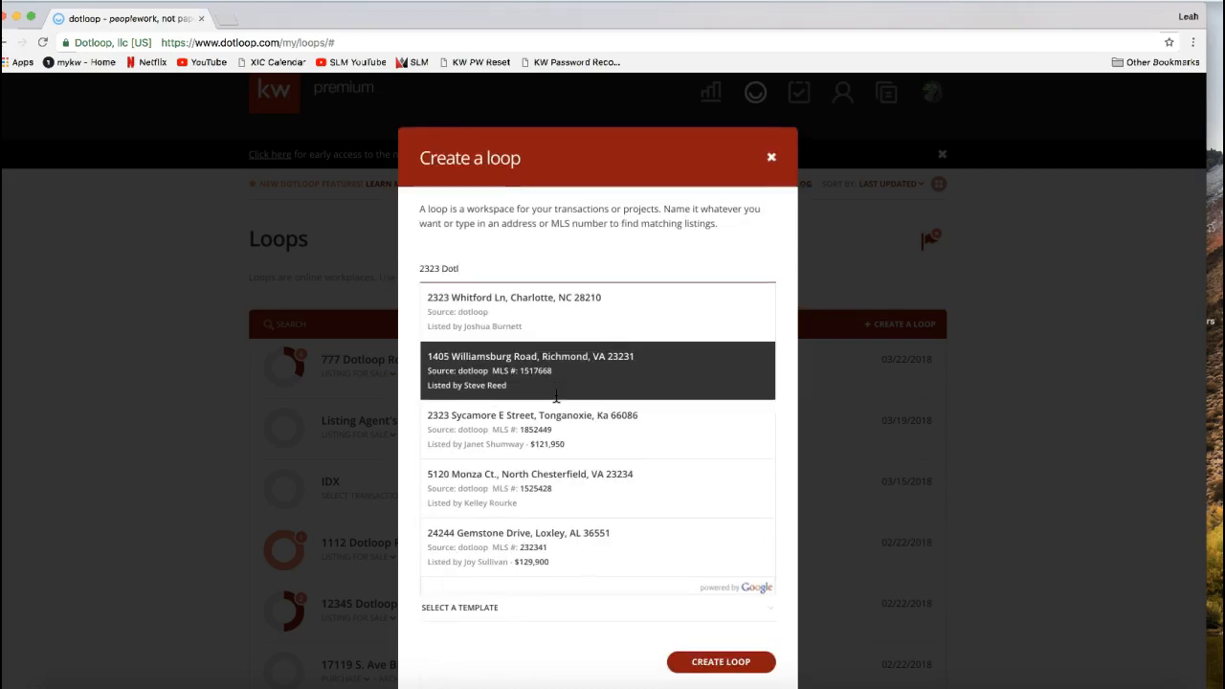
key("BackSpace")
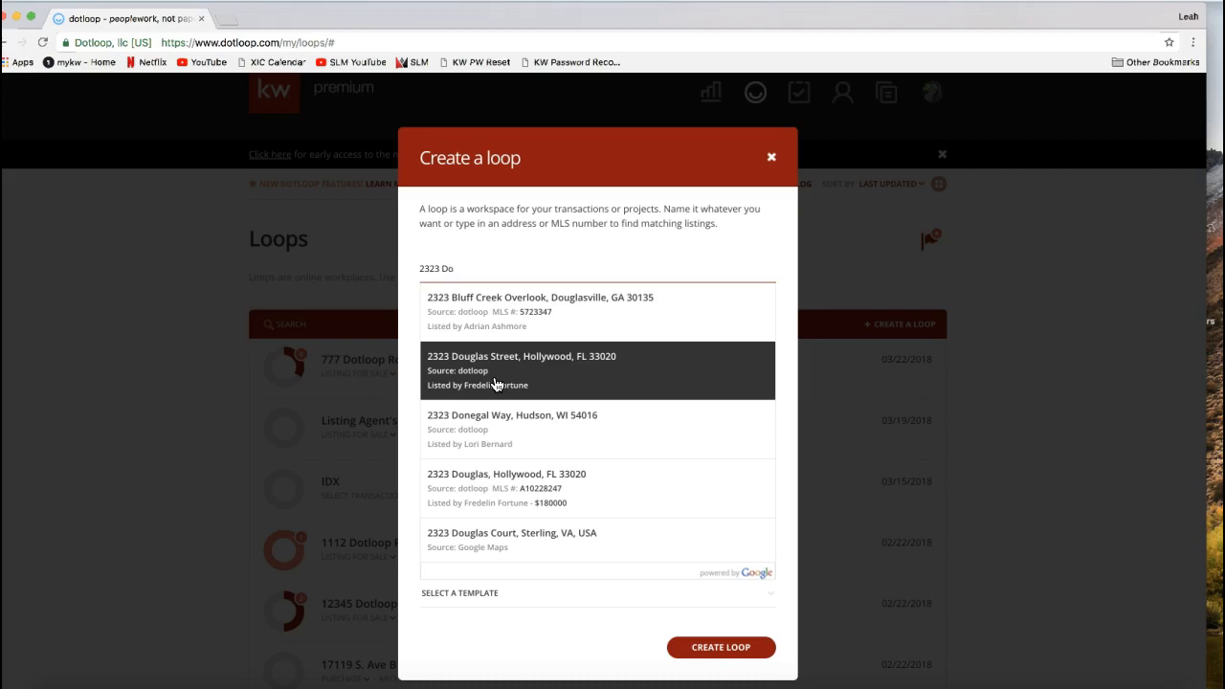
left_click(498, 383)
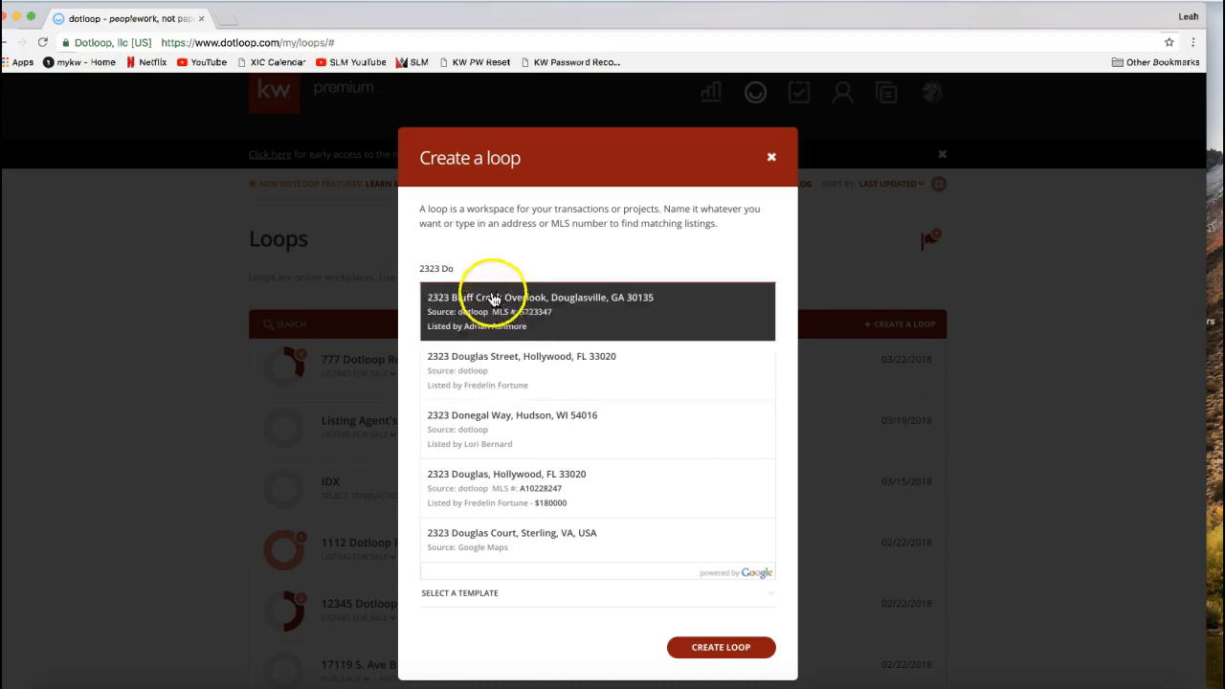
type("tloop Ro")
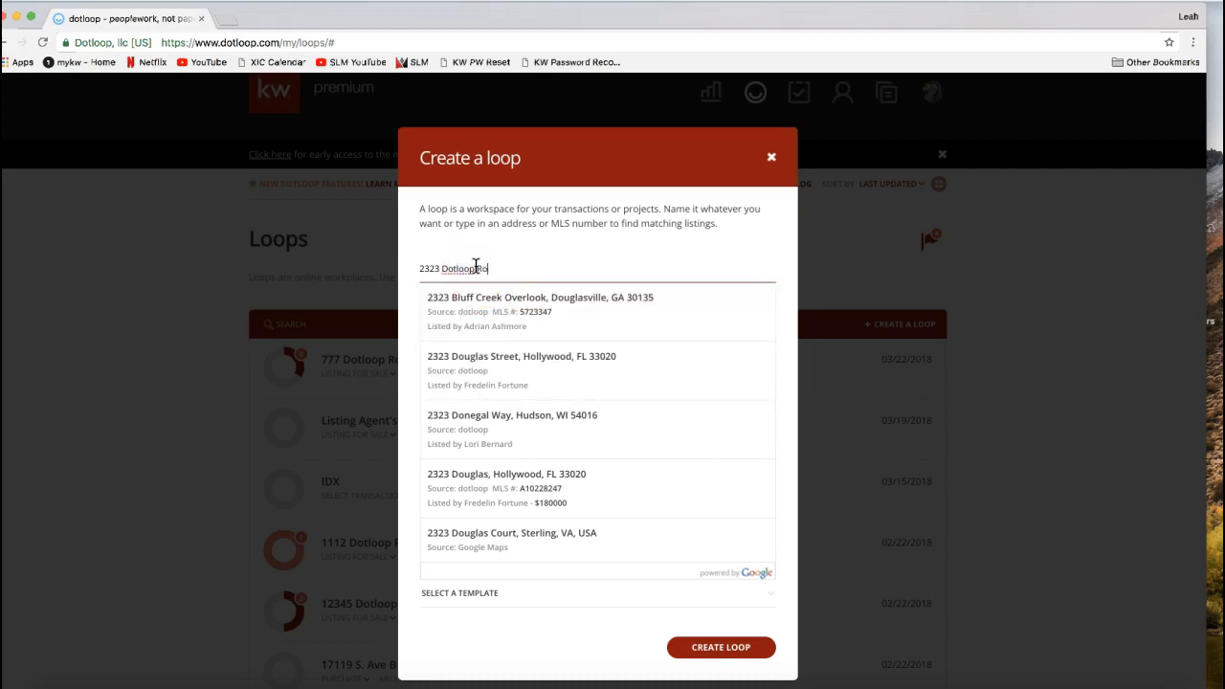
type("cks Drive")
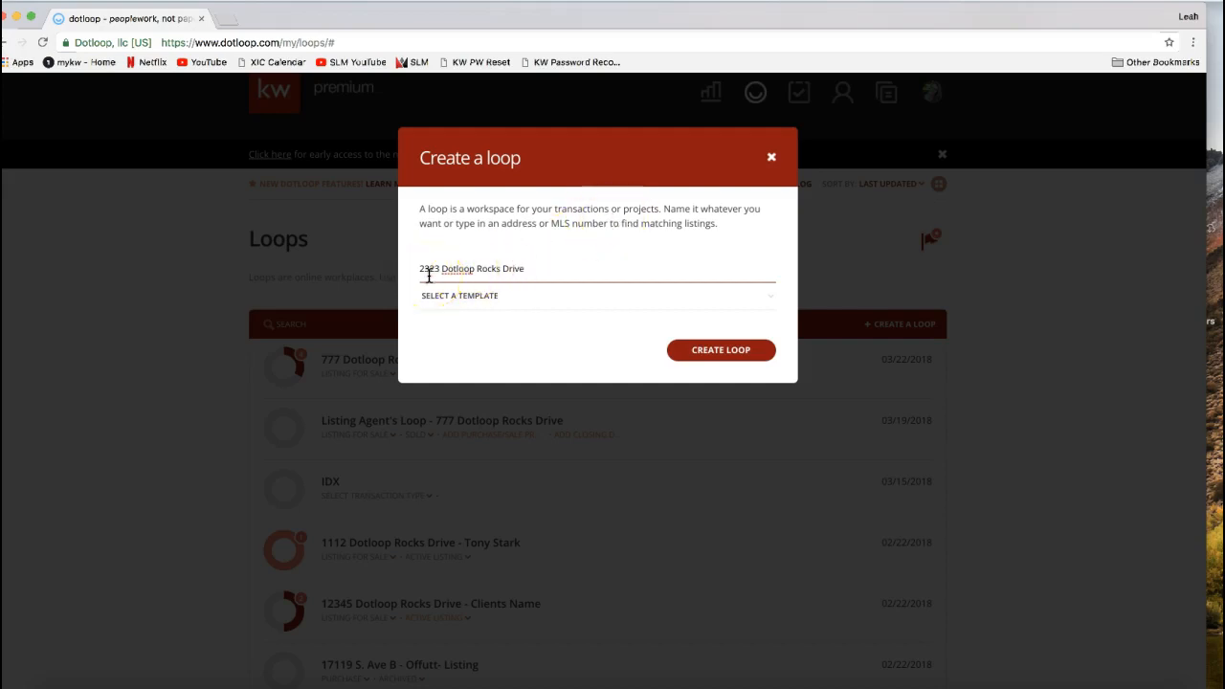
- Check the available loop templates and create the loop without selecting one
left_click_drag(423, 271, 532, 269)
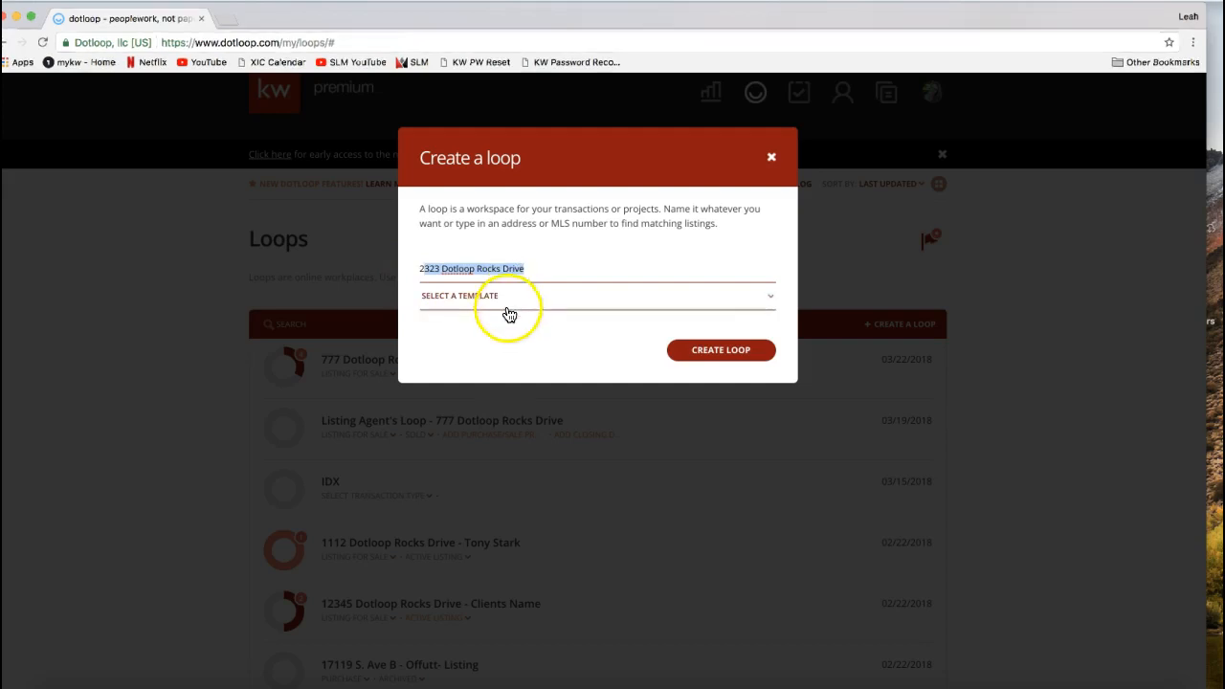
left_click(498, 299)
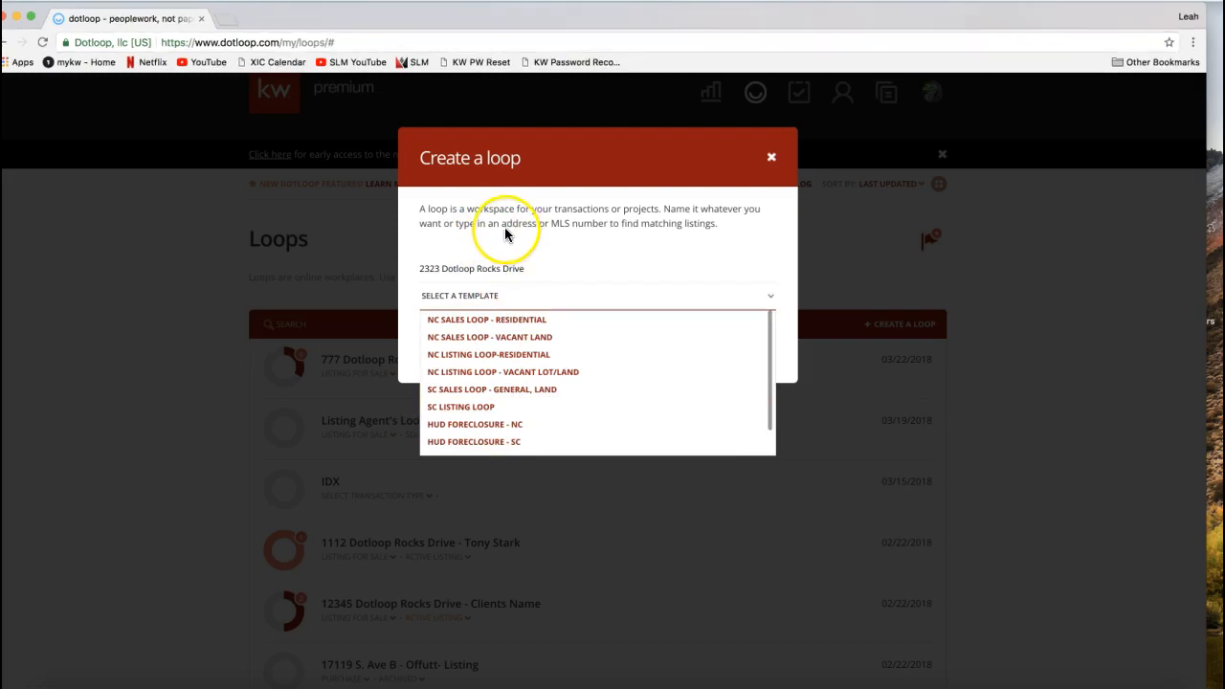
left_click(623, 225)
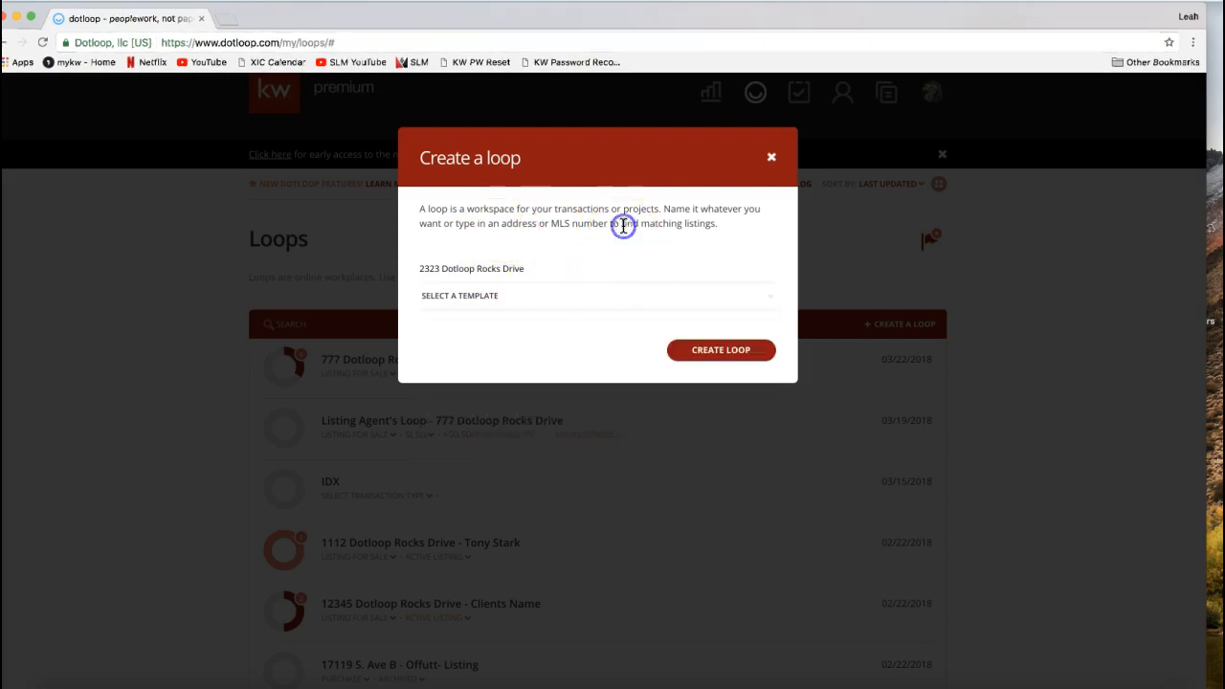
left_click(720, 361)
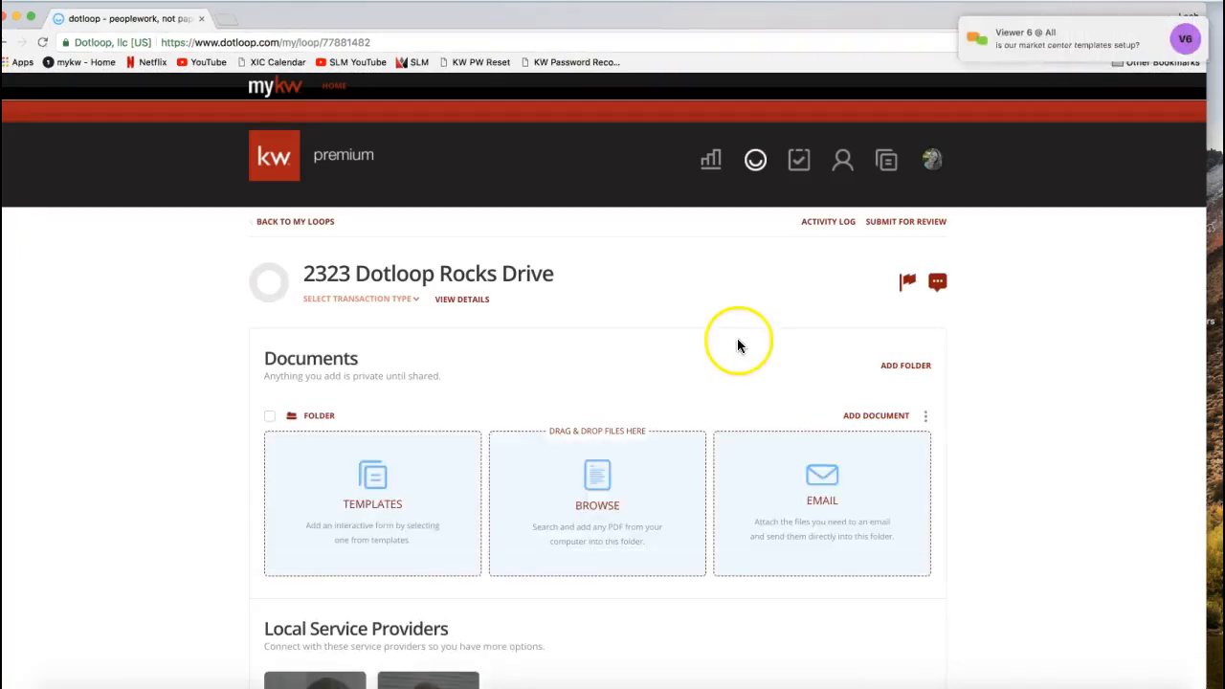
- Examine the new loop's Documents, Local Service Providers, People and Add tasks sections and its header options
mouse_move(1026, 59)
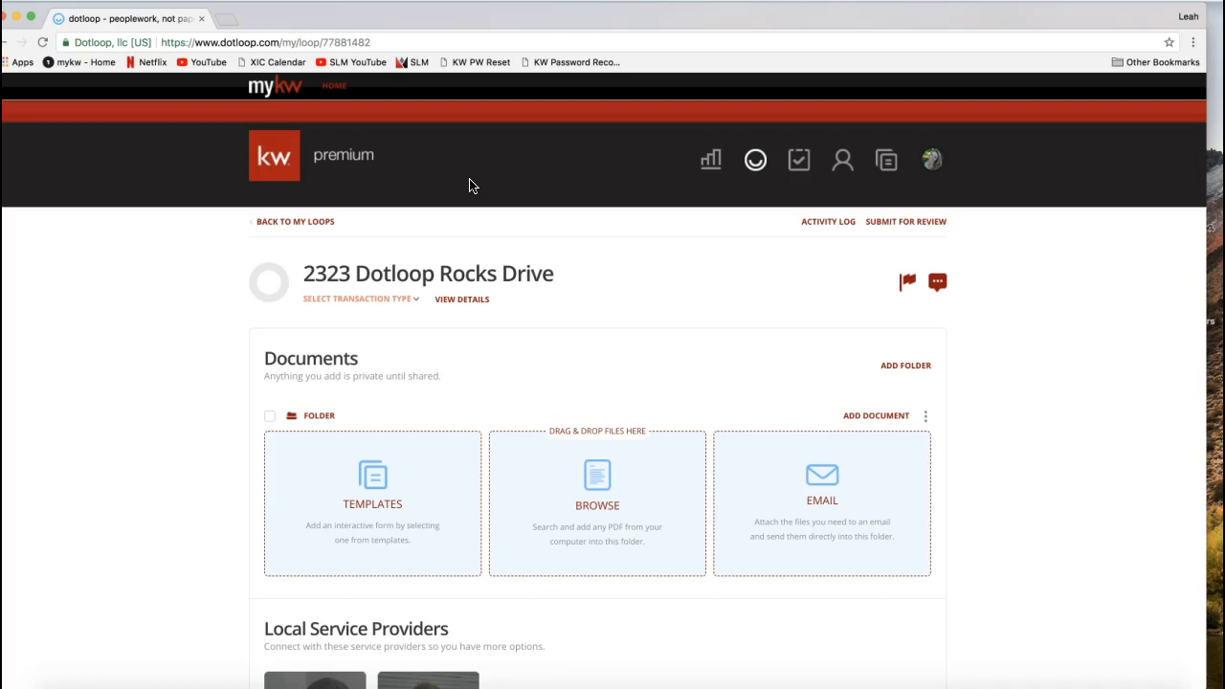
left_click(190, 309)
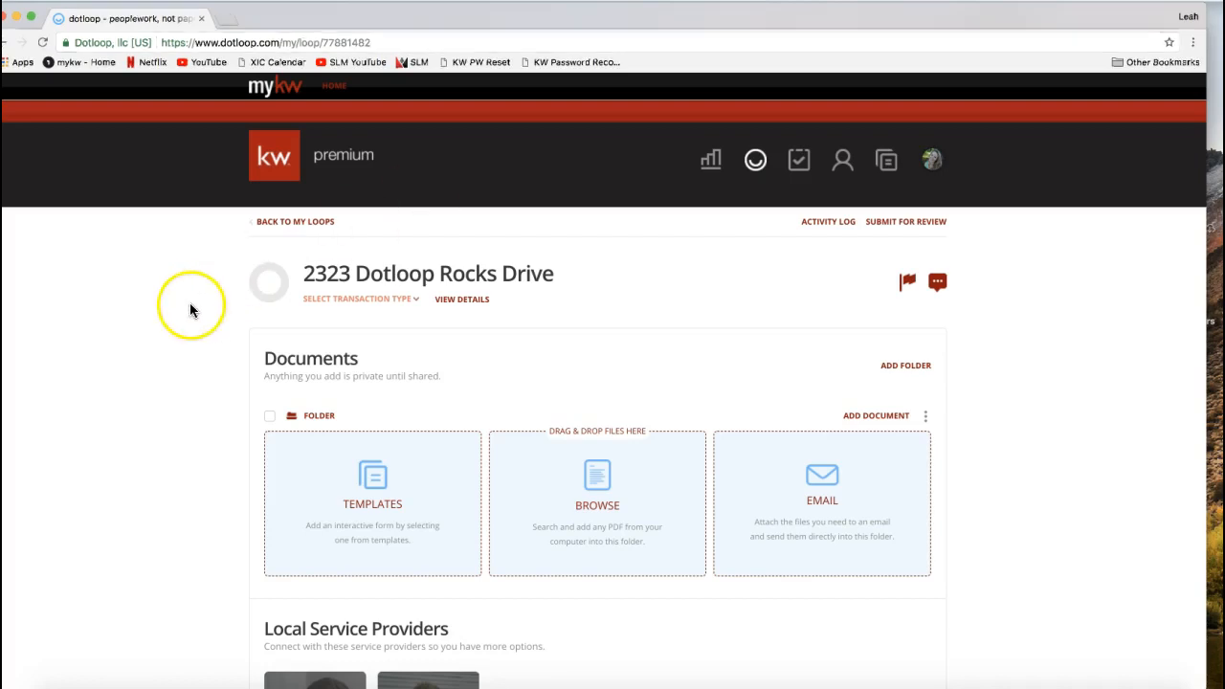
scroll(171, 316, "down", 1)
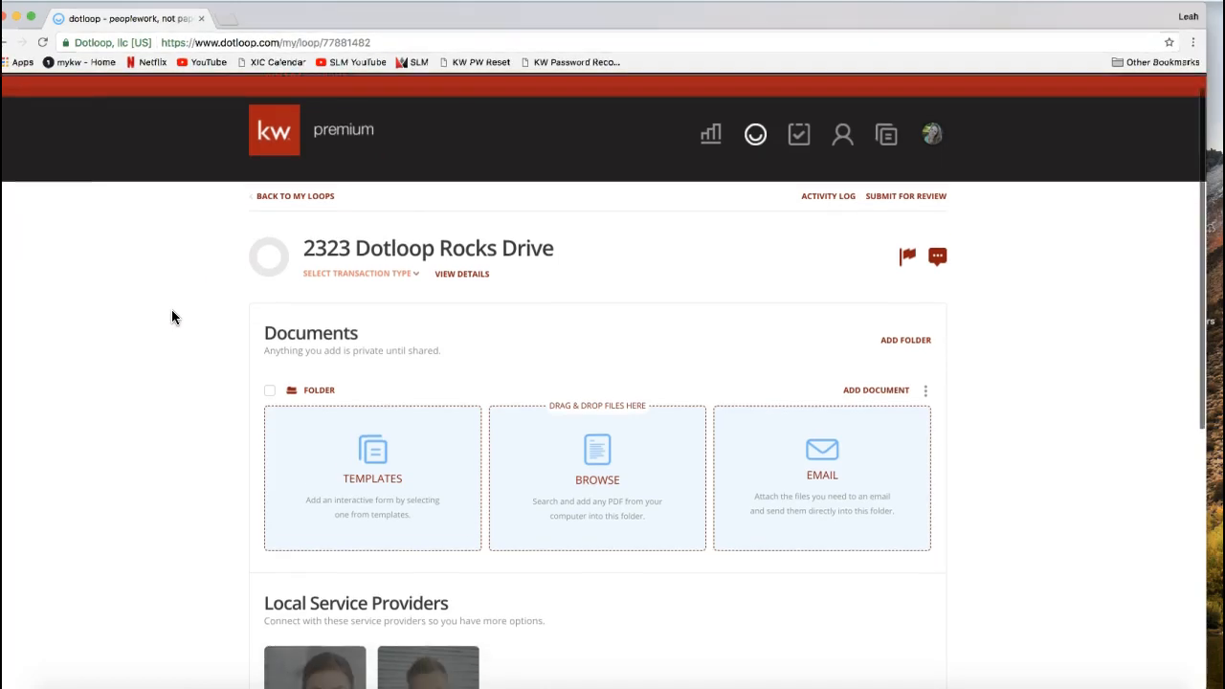
scroll(172, 309, "down", 1)
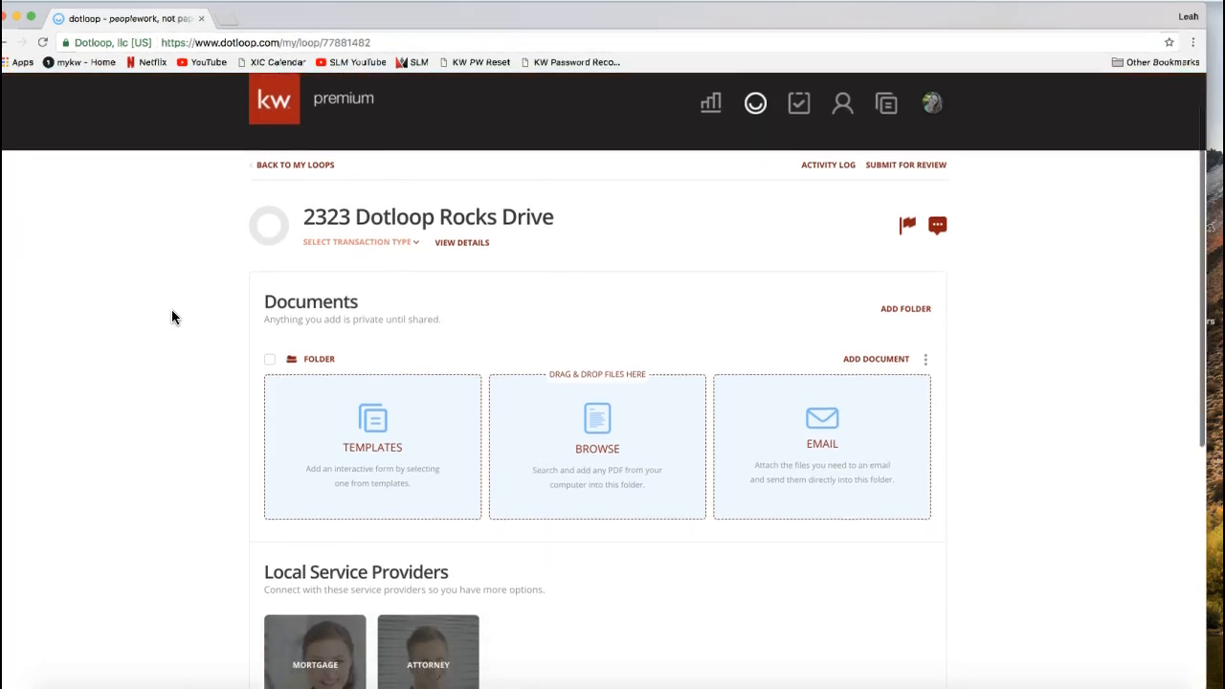
left_click(243, 292)
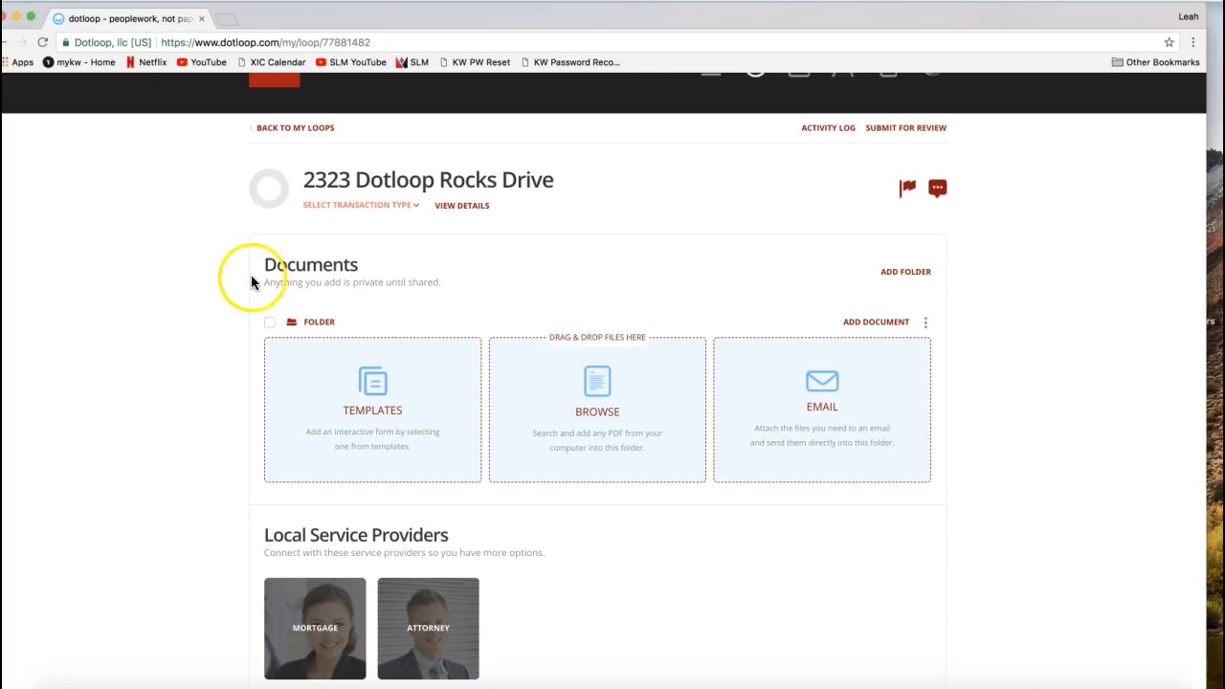
left_click_drag(262, 265, 342, 262)
double_click(310, 263)
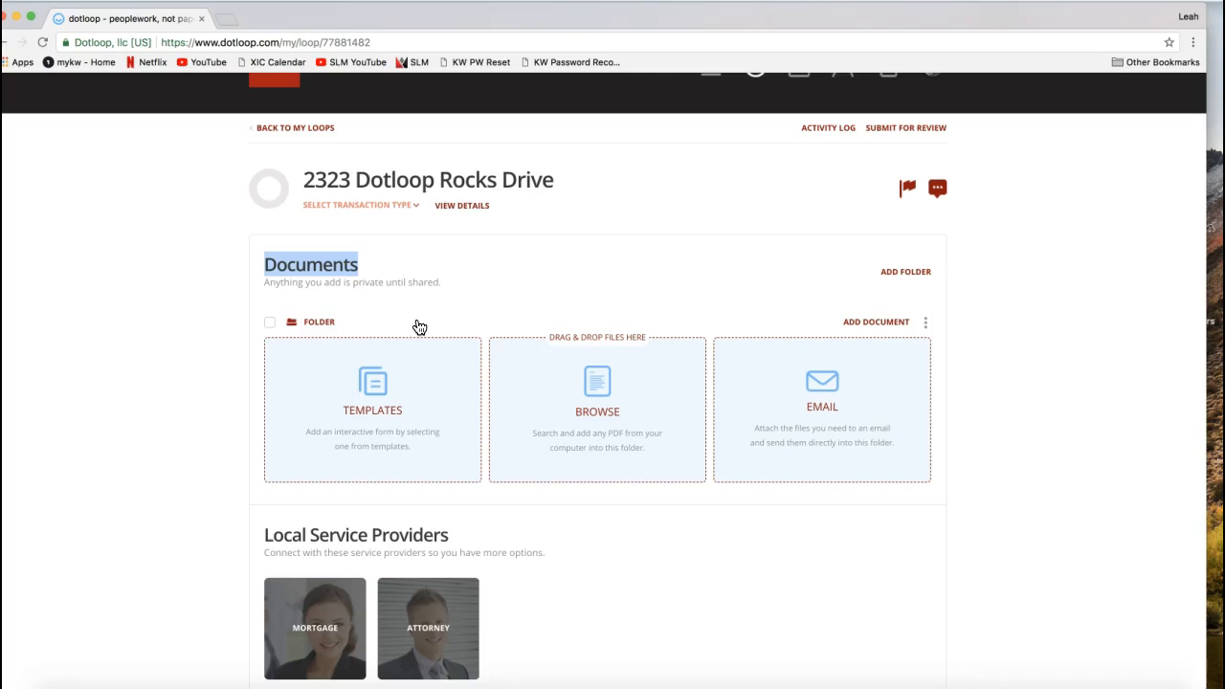
left_click_drag(448, 281, 243, 299)
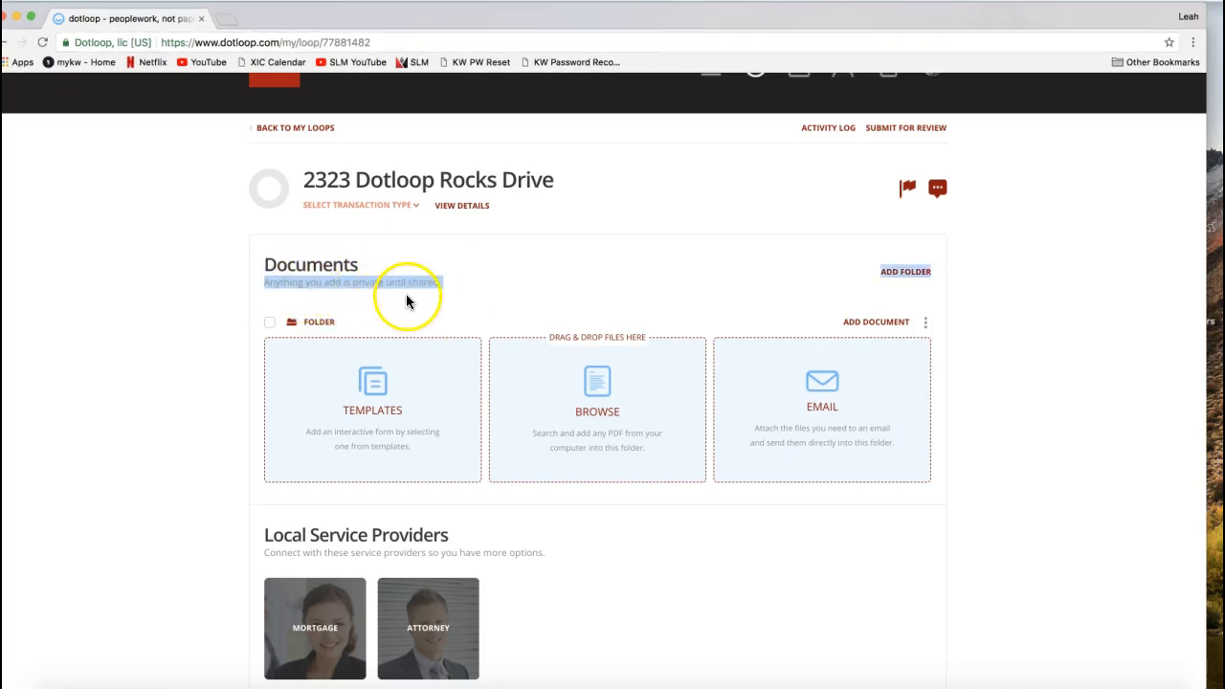
left_click(330, 308)
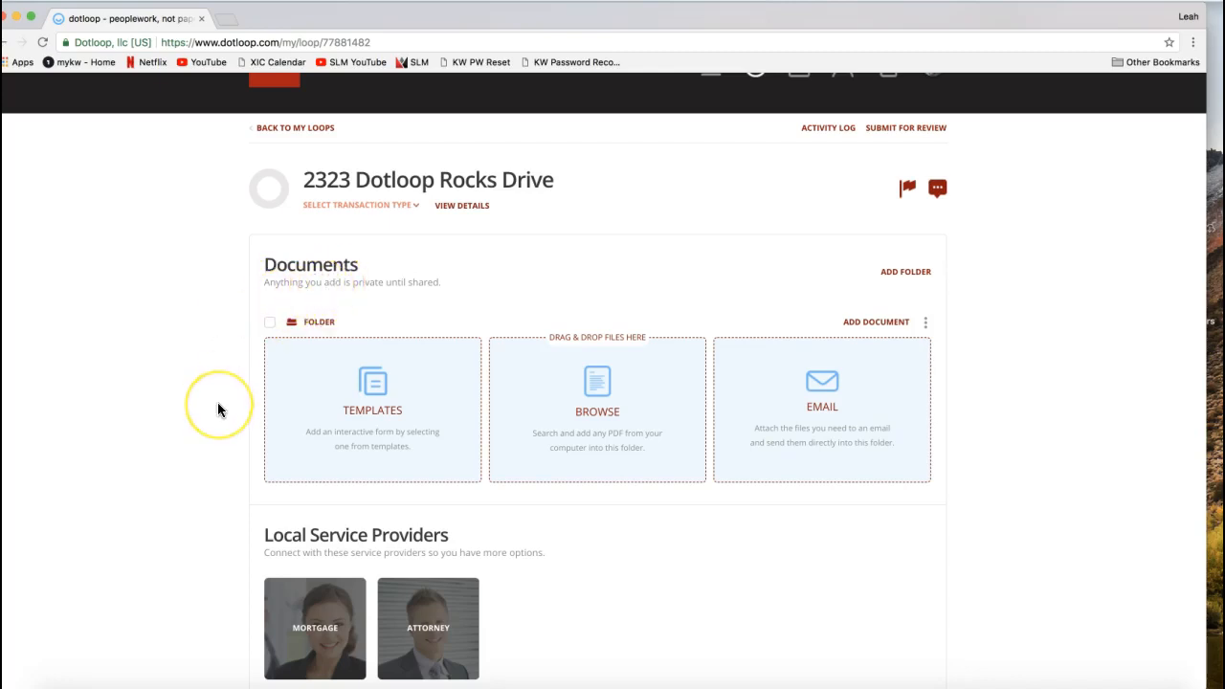
scroll(218, 410, "down", 5)
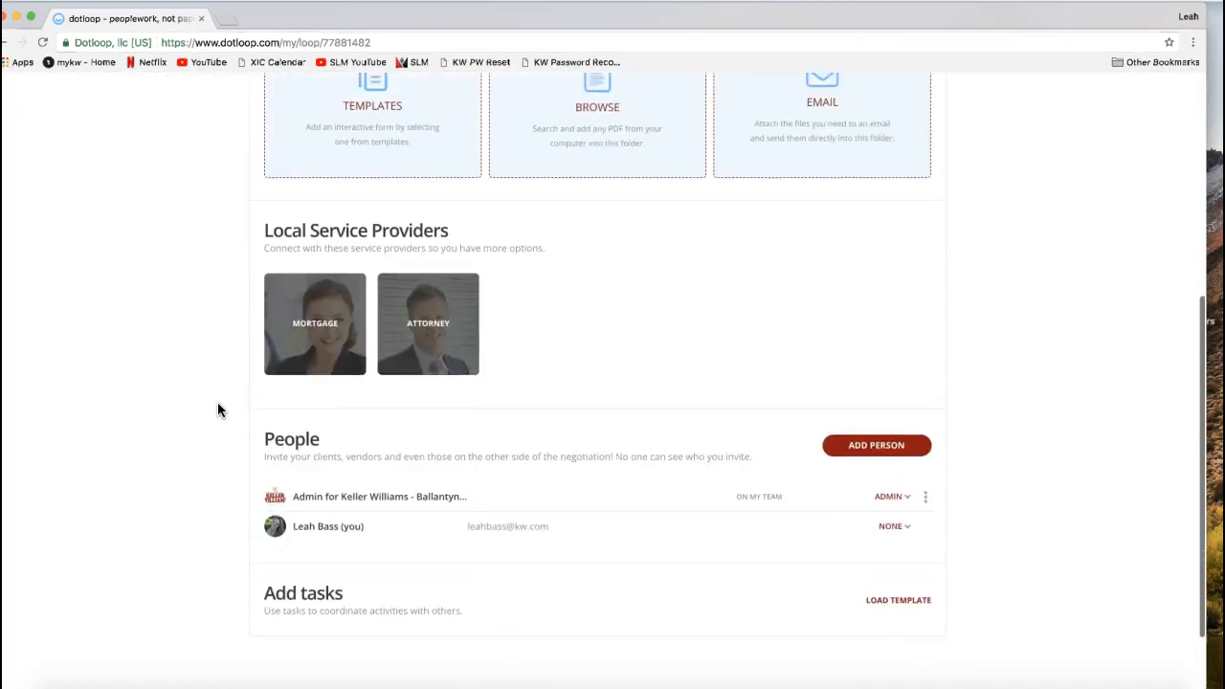
left_click_drag(262, 369, 322, 373)
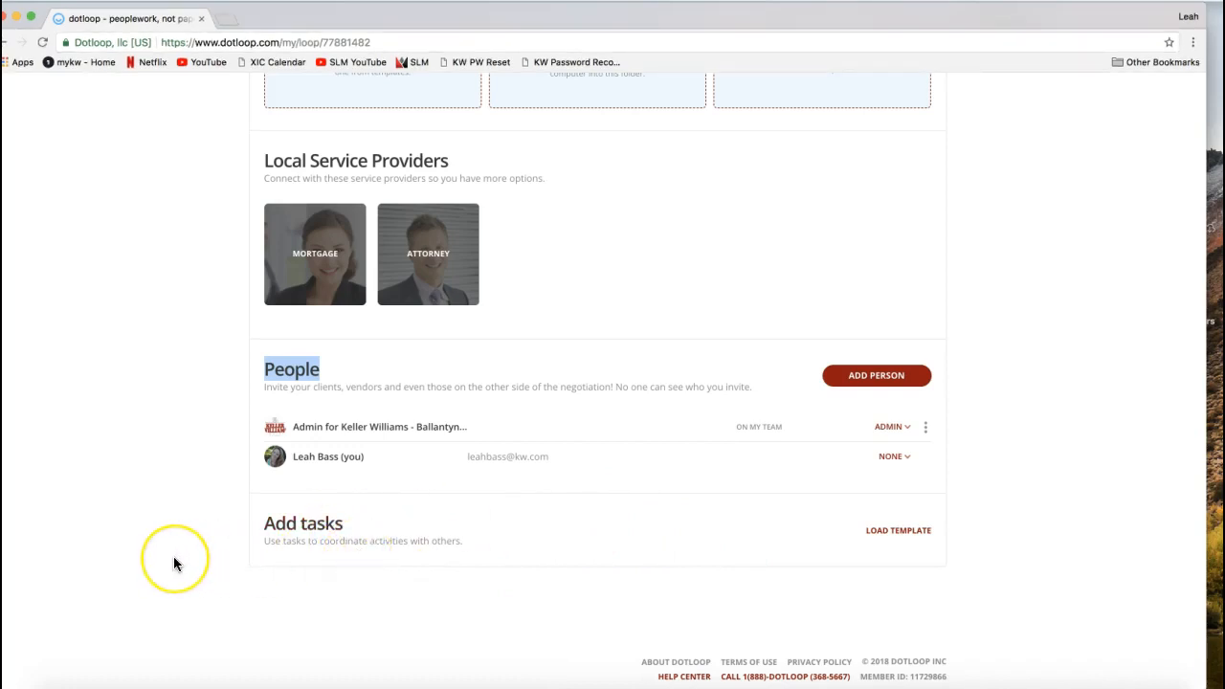
scroll(174, 564, "up", 5)
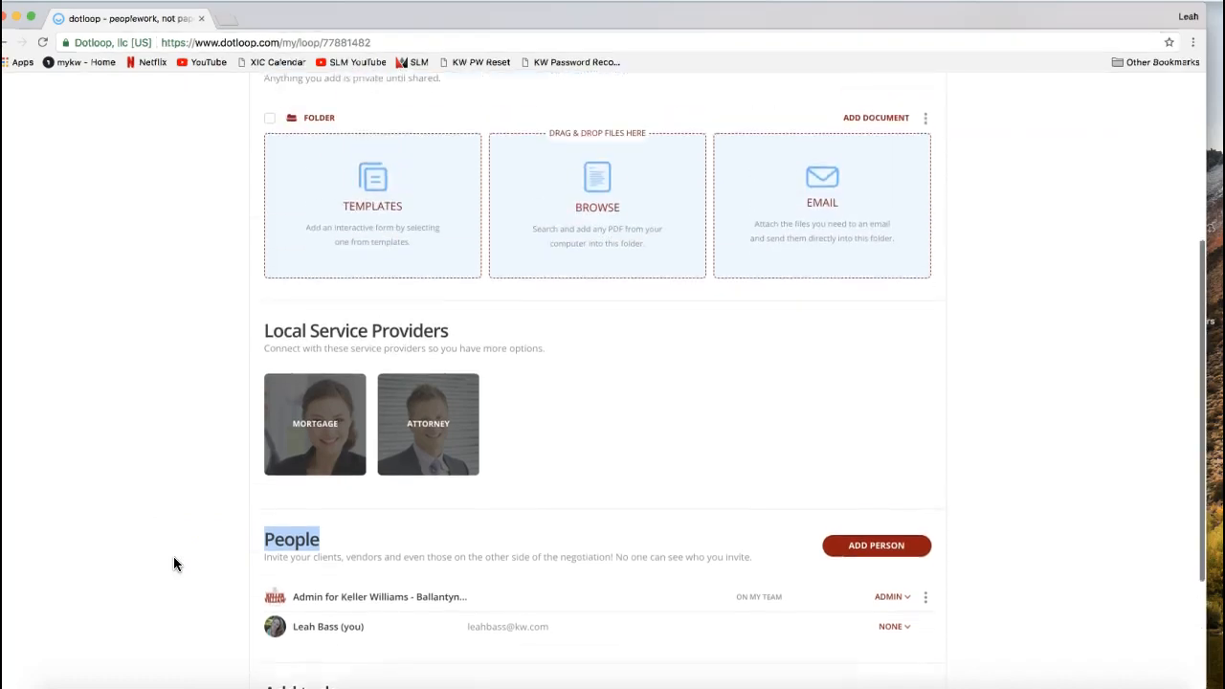
scroll(174, 564, "up", 6)
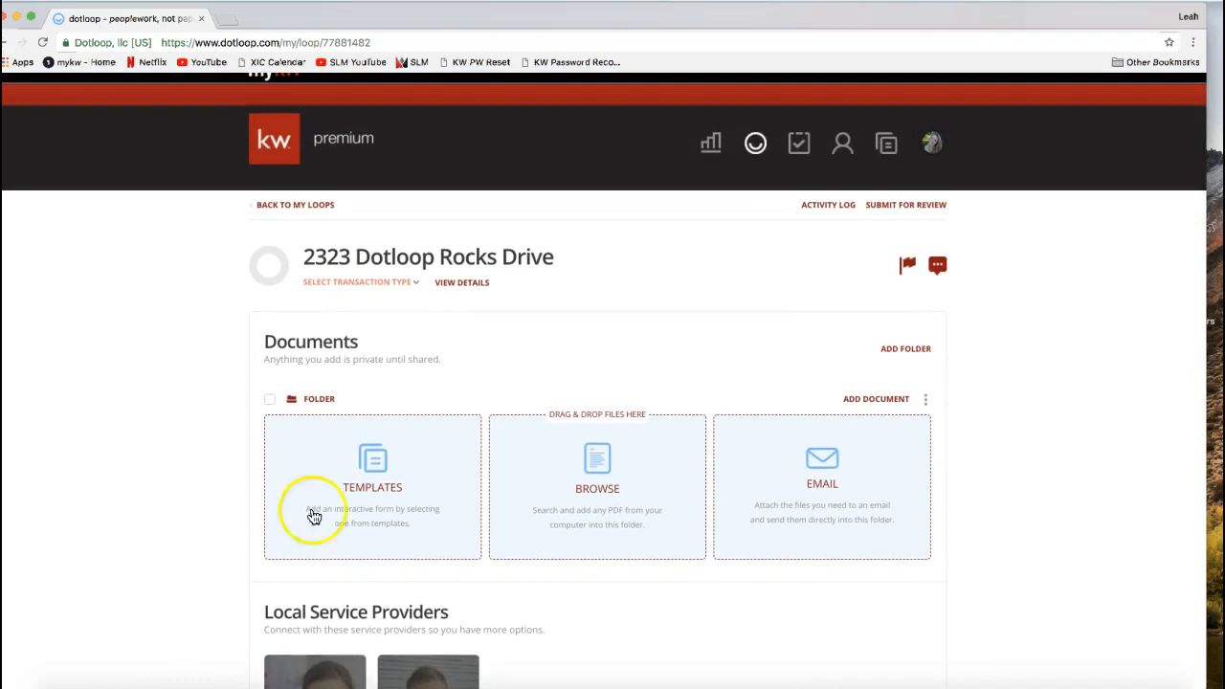
left_click(460, 291)
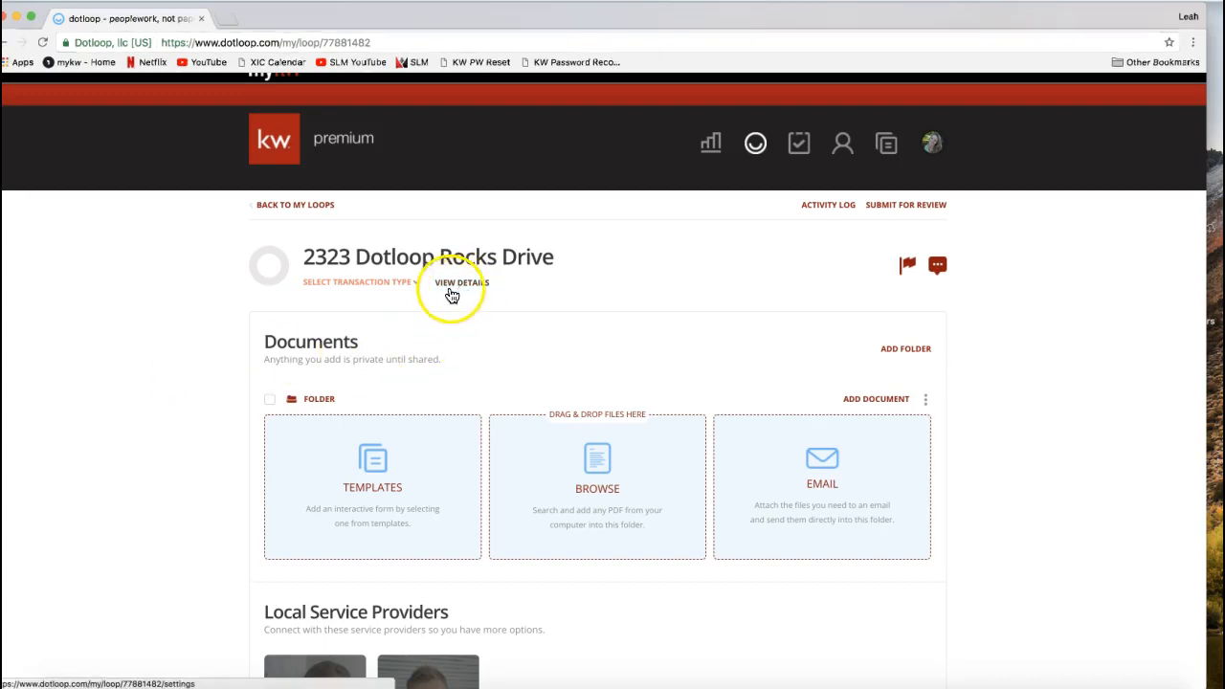
- Open the form for adding a person to the loop's People section
scroll(116, 374, "down", 5)
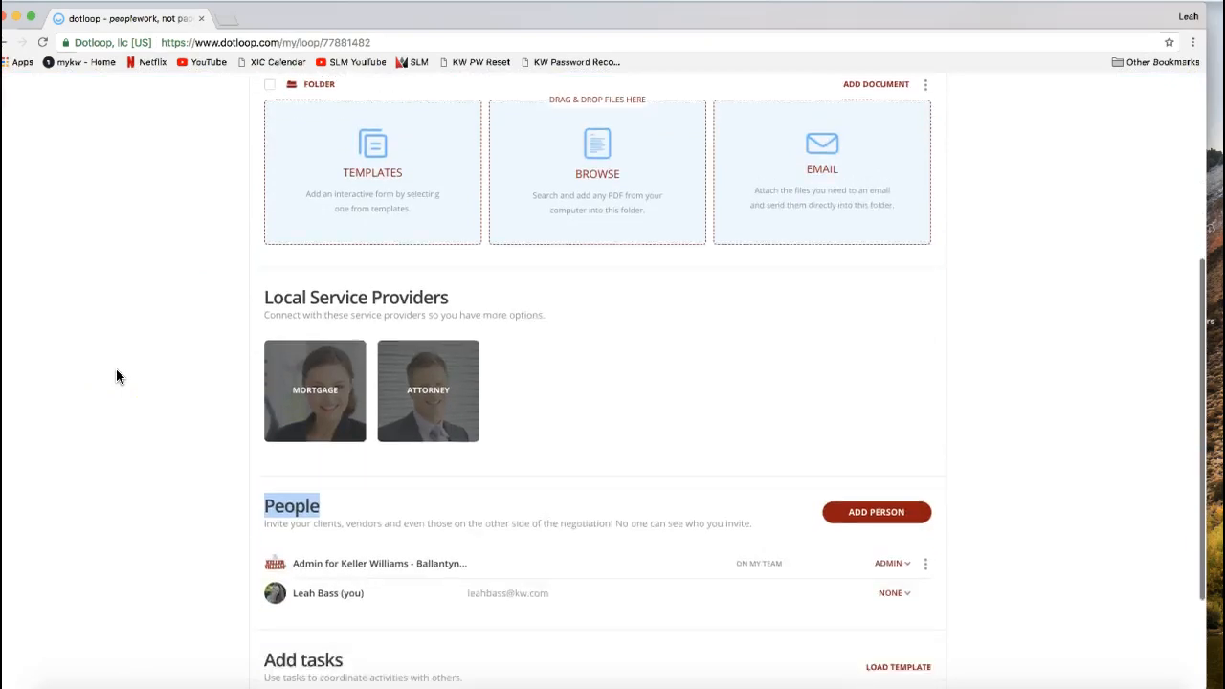
left_click(292, 402)
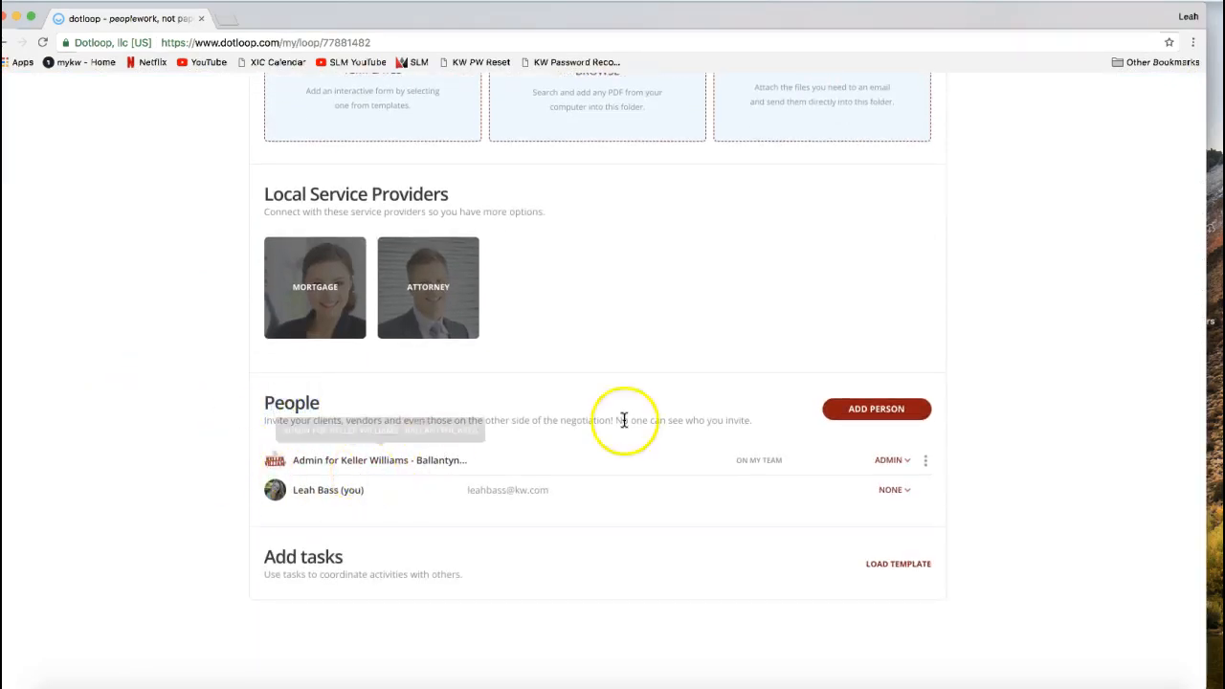
left_click(876, 422)
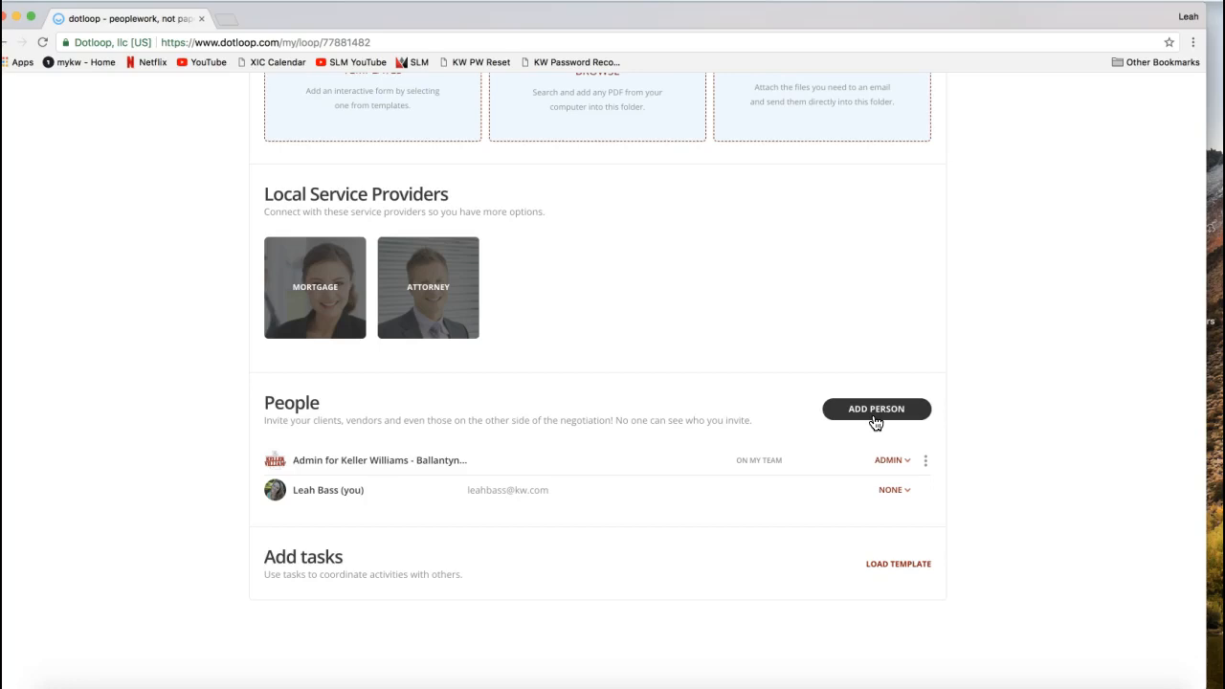
left_click_drag(267, 402, 317, 402)
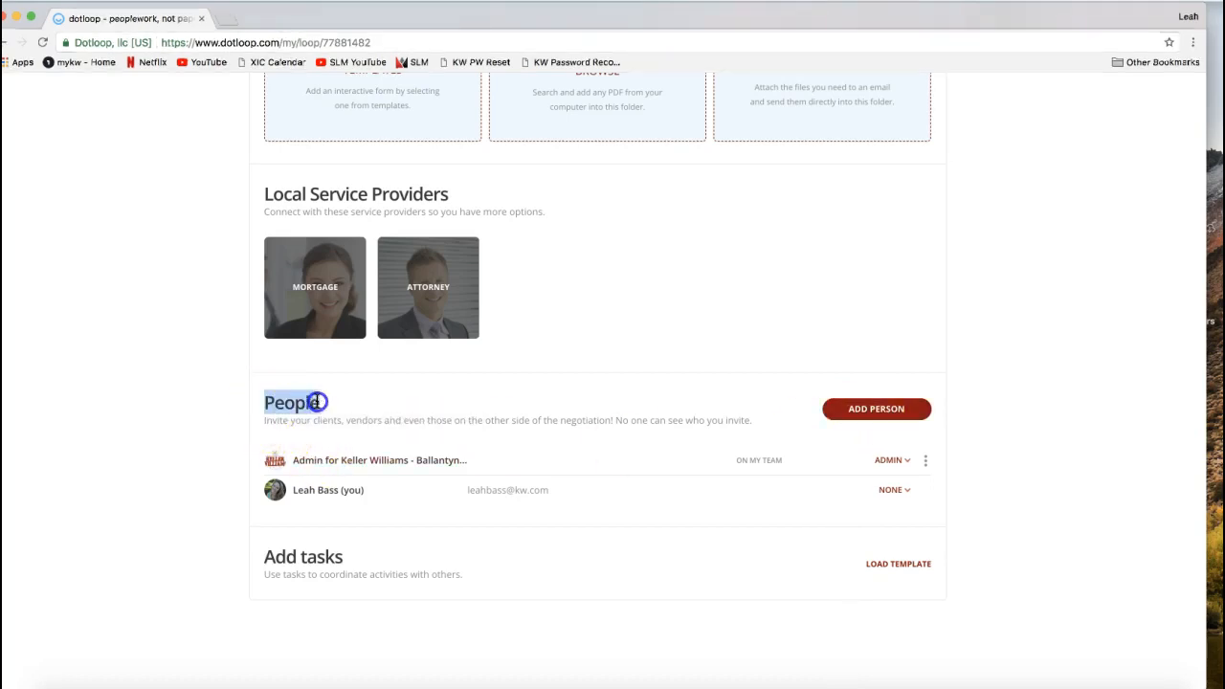
left_click(874, 424)
left_click(1063, 430)
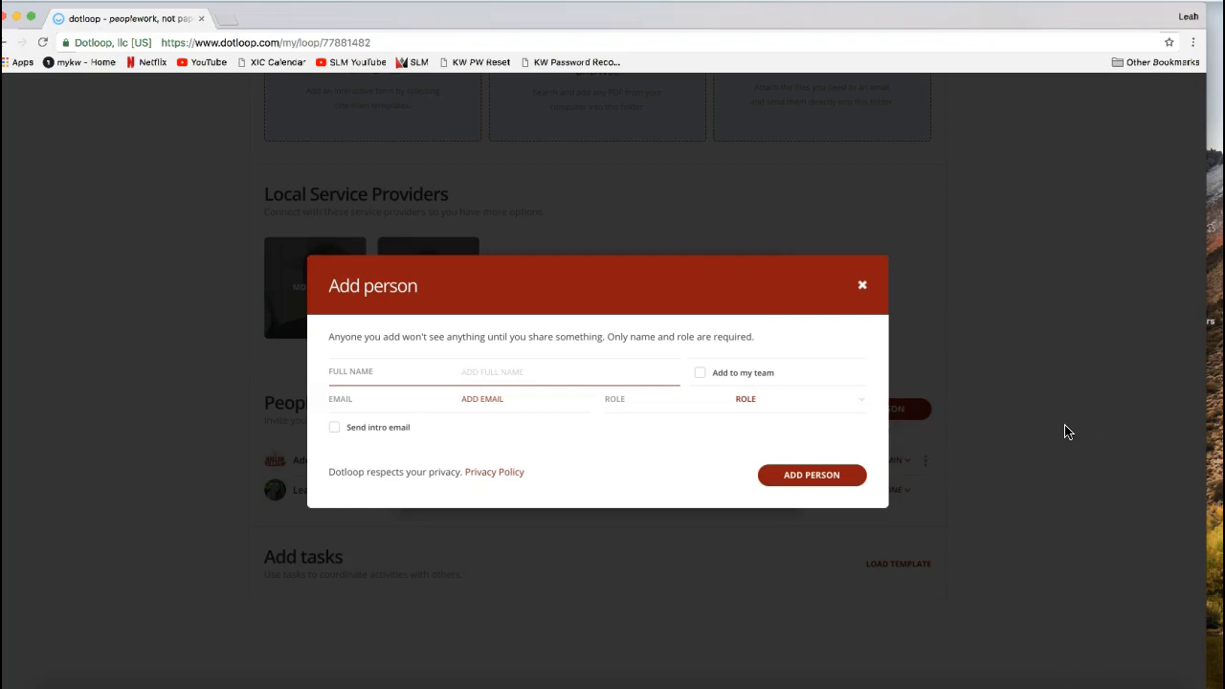
- Enter the person's full name and choose the matching contact to fill in the e-mail
left_click(678, 389)
left_click(552, 392)
left_click(433, 369)
type("Tony Stark")
left_click(424, 399)
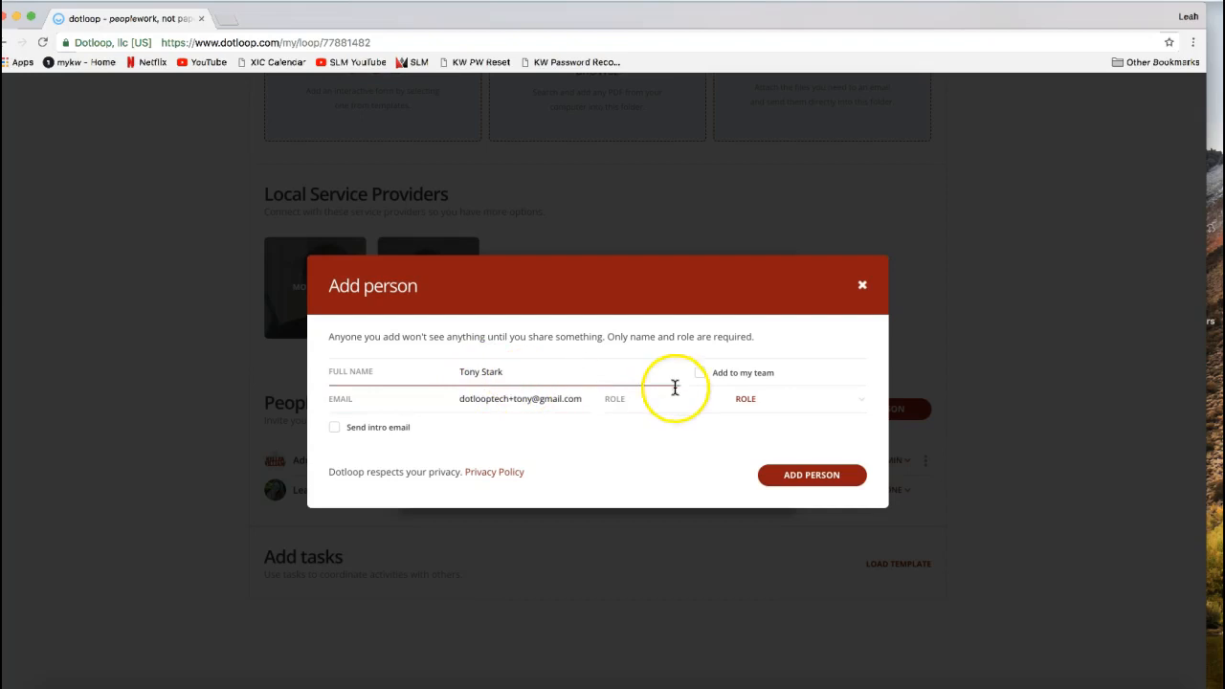
left_click_drag(452, 398, 588, 398)
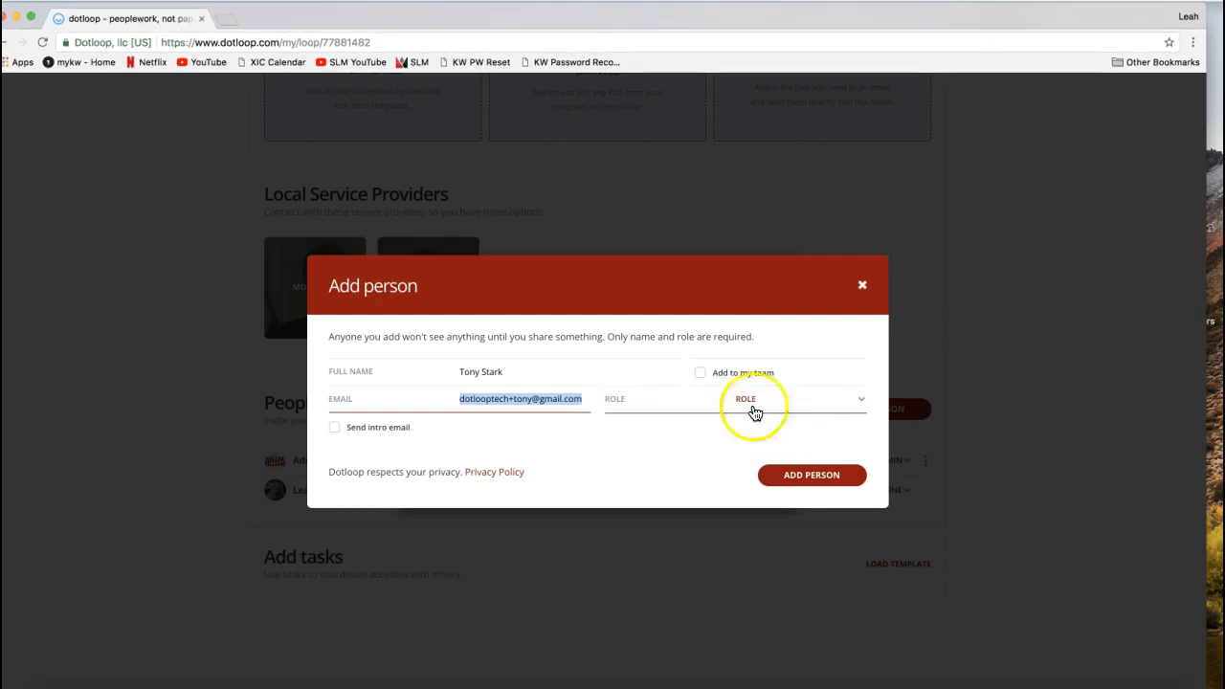
- Set the new person's role to Seller and add them to the loop
triple_click(469, 404)
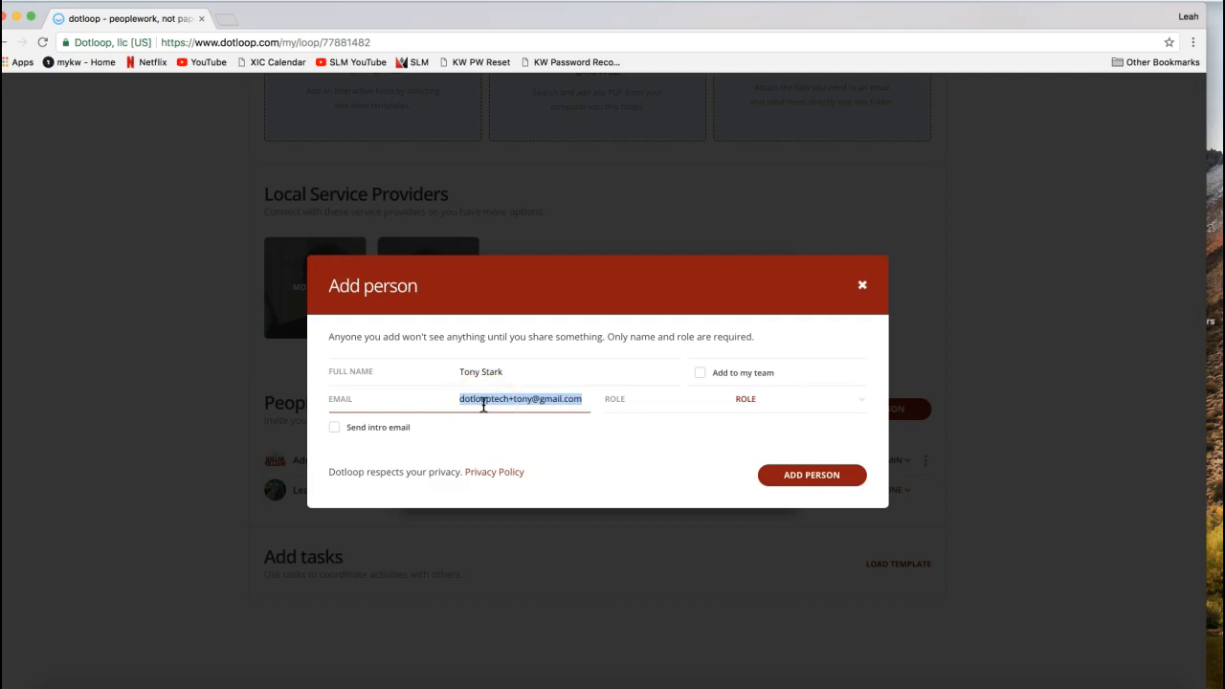
left_click(750, 413)
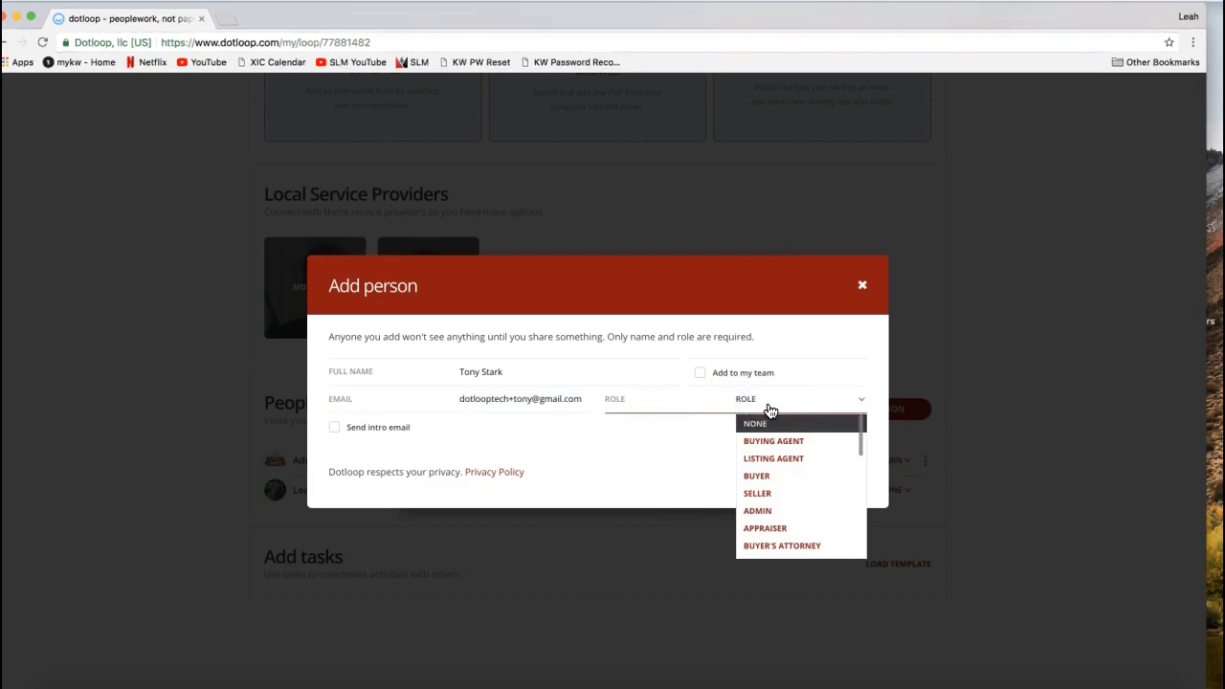
left_click(772, 496)
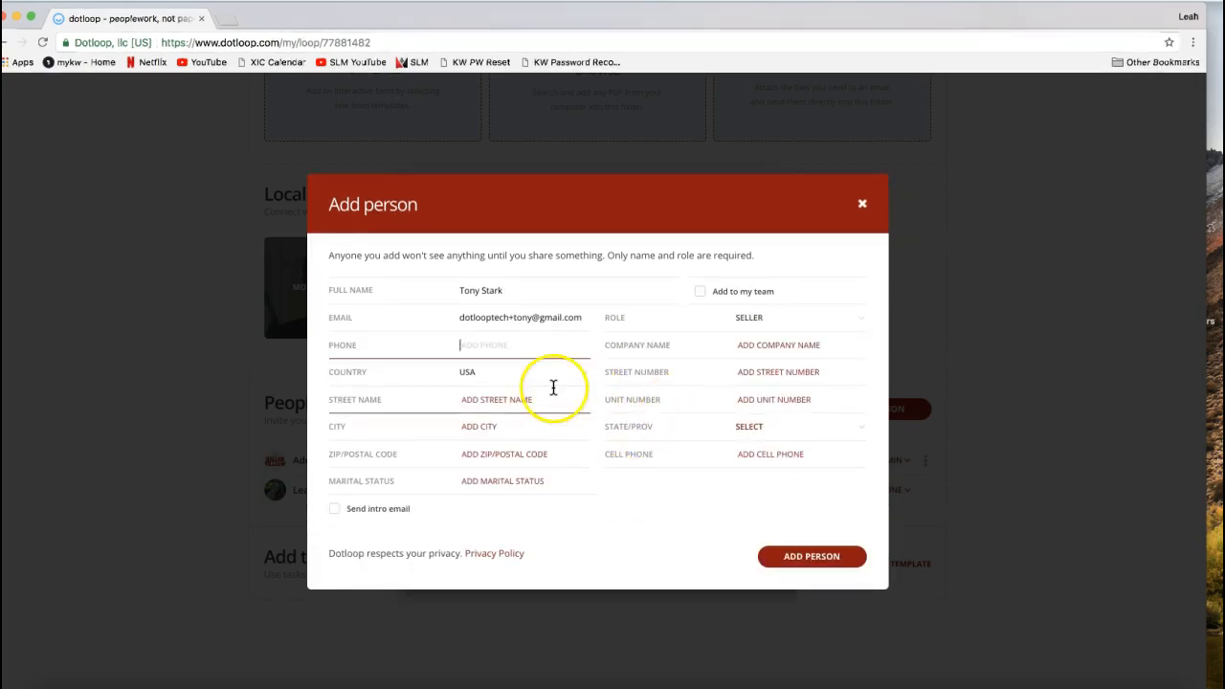
left_click(514, 314)
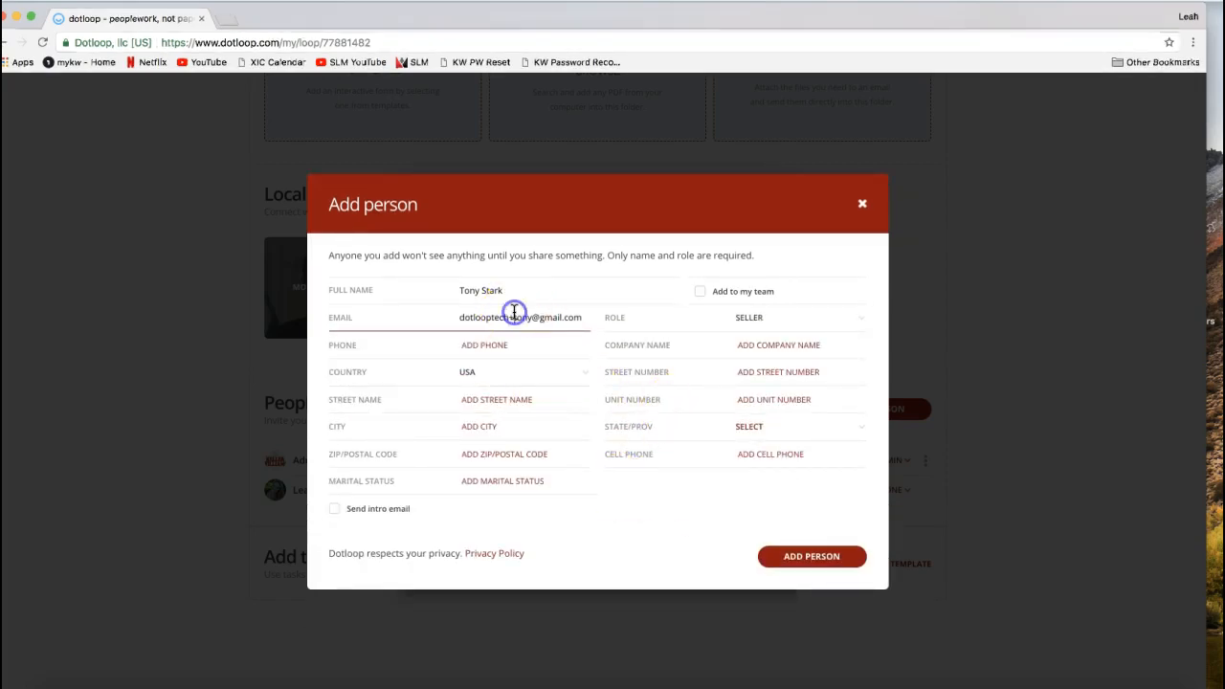
triple_click(460, 317)
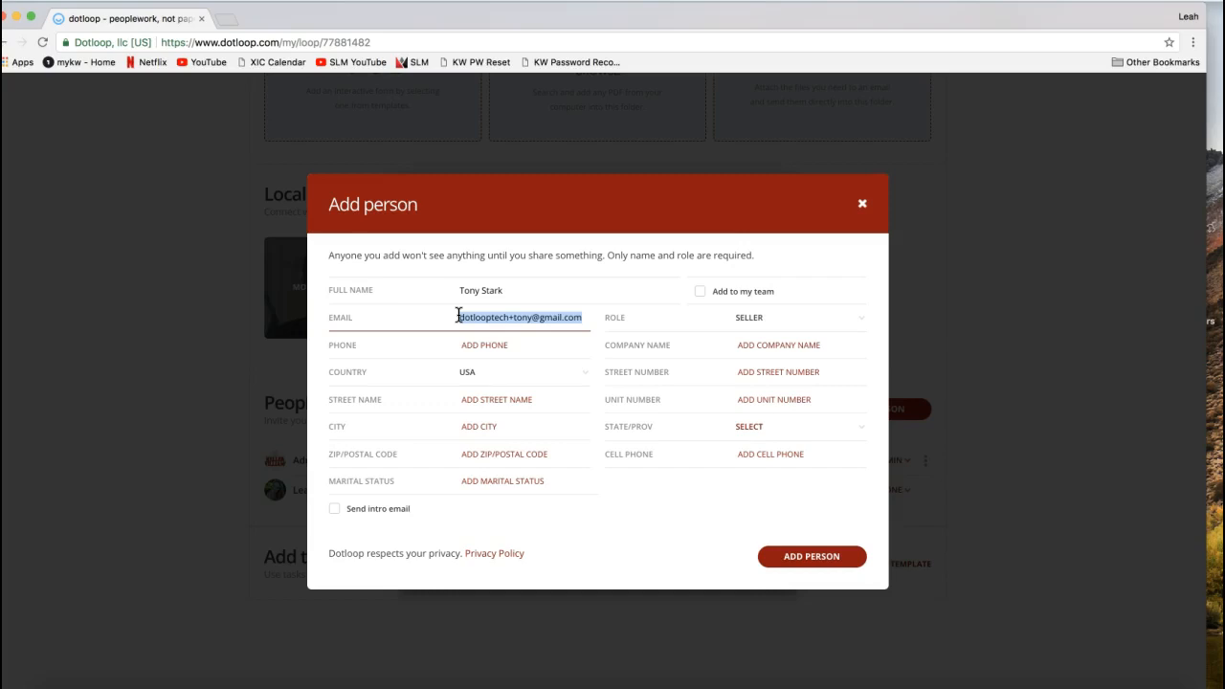
triple_click(492, 313)
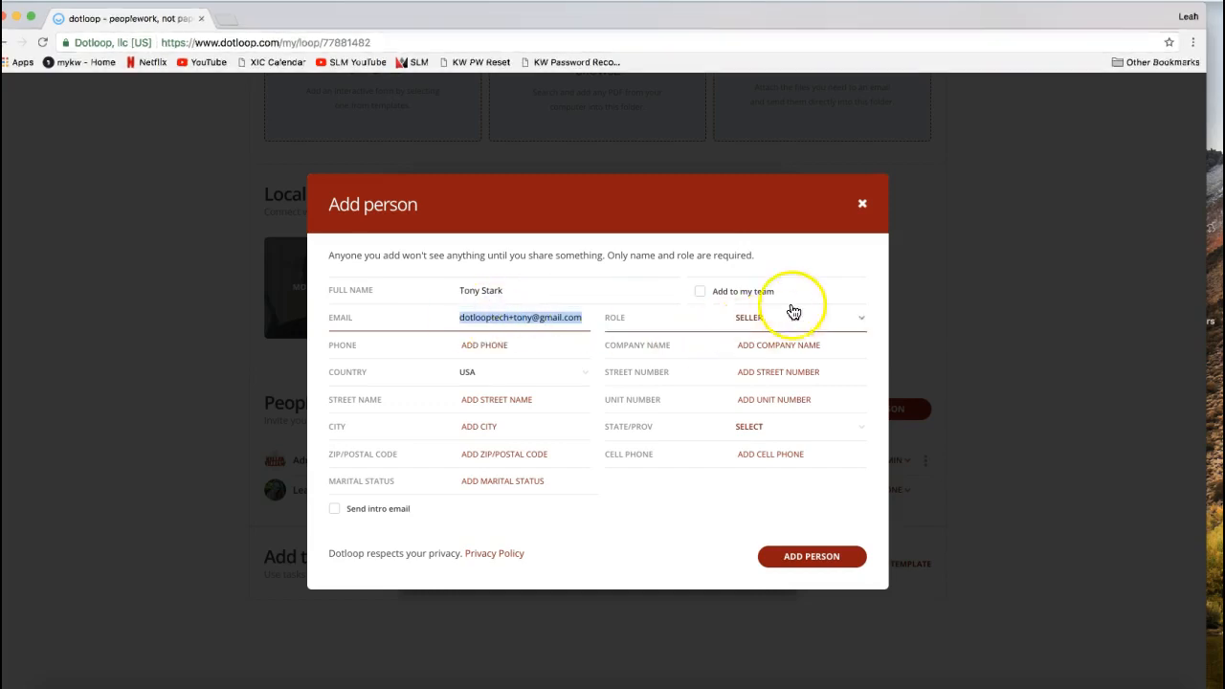
left_click(735, 259)
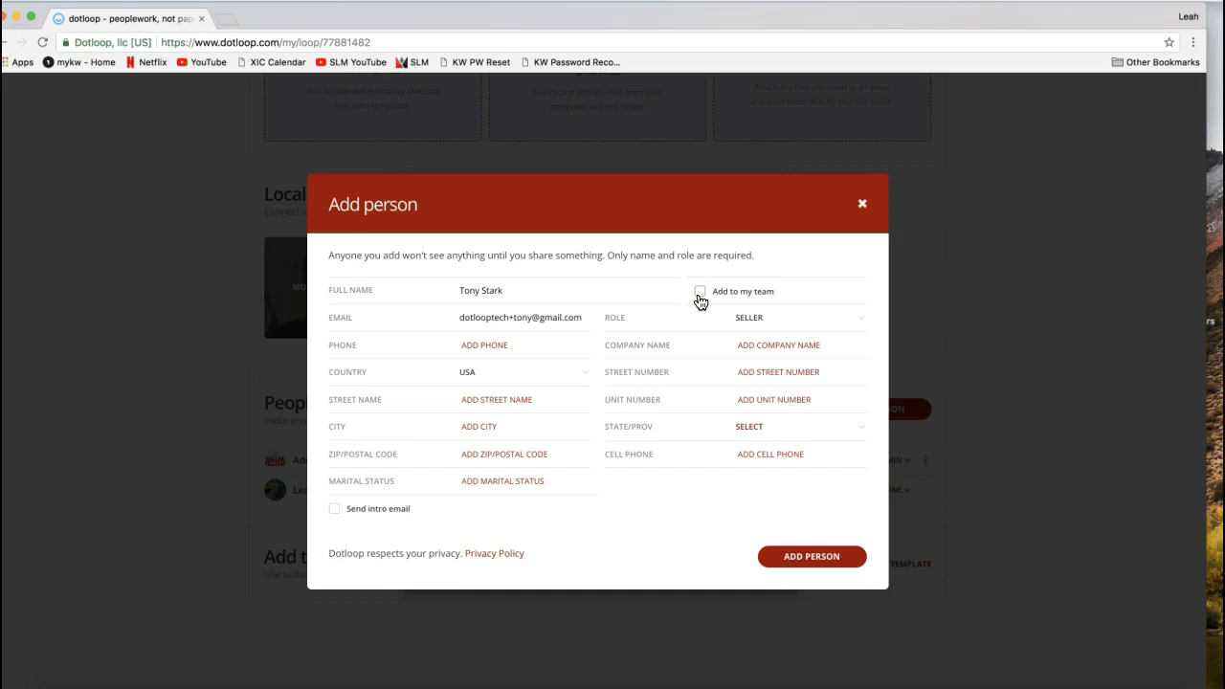
left_click(804, 565)
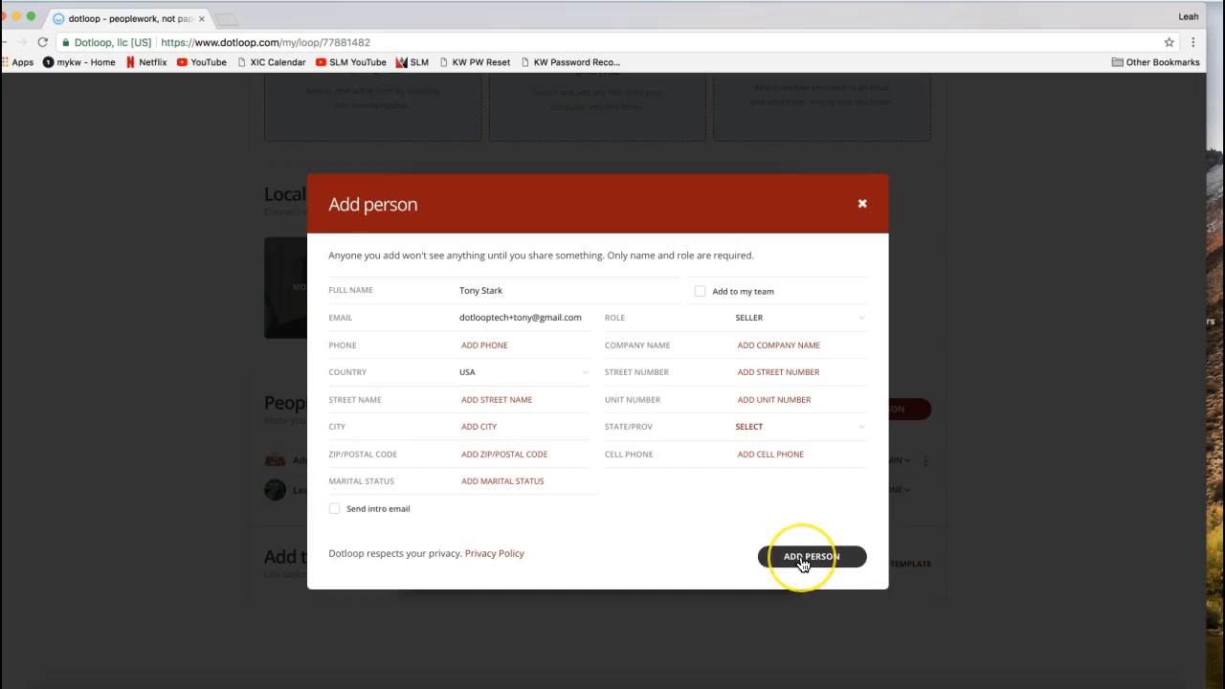
left_click(804, 565)
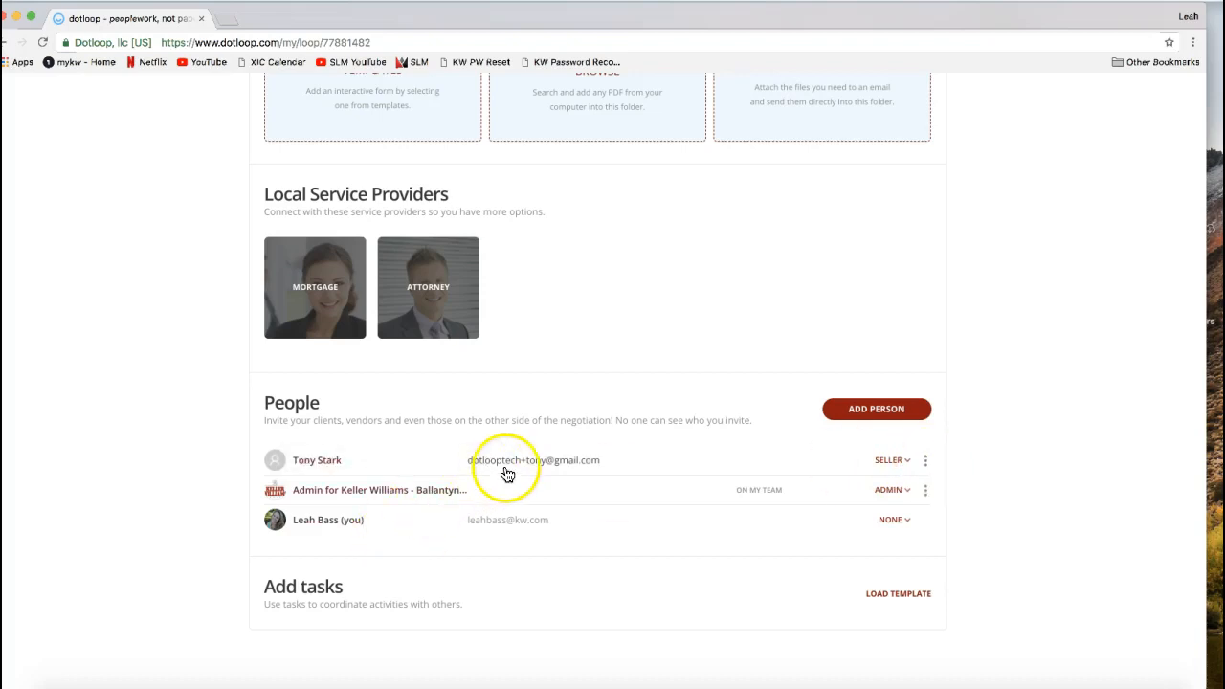
- Check the options available for the Seller in the People section
left_click(926, 464)
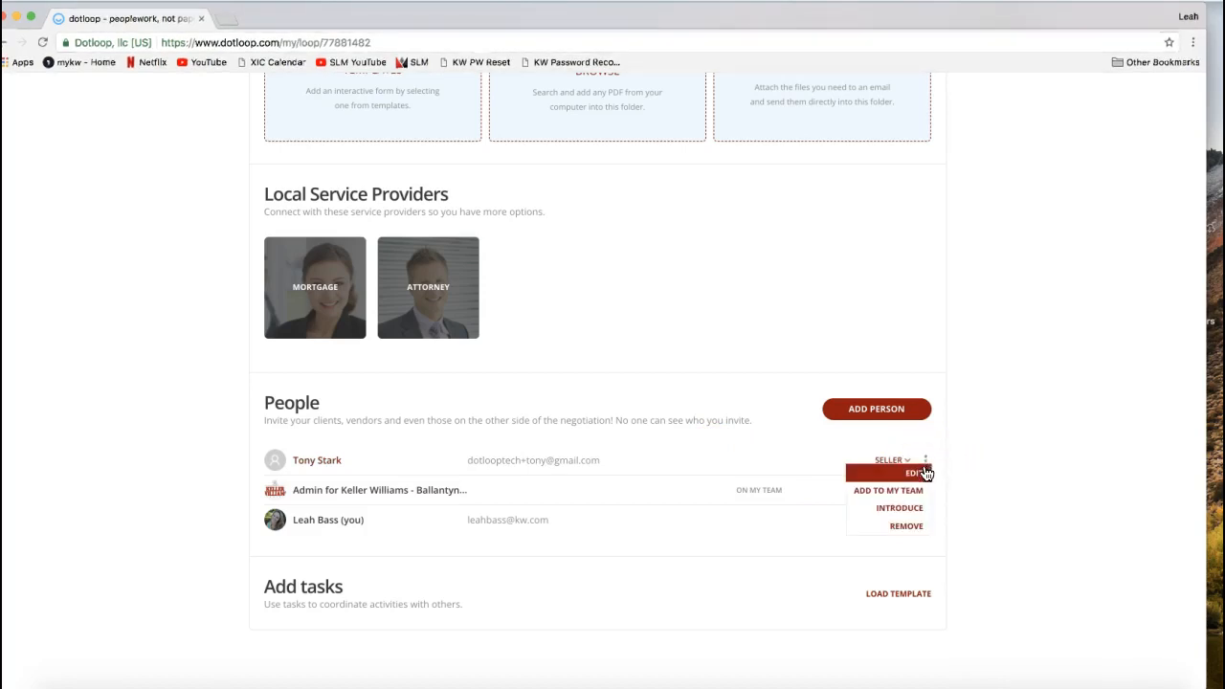
left_click(916, 474)
left_click(986, 464)
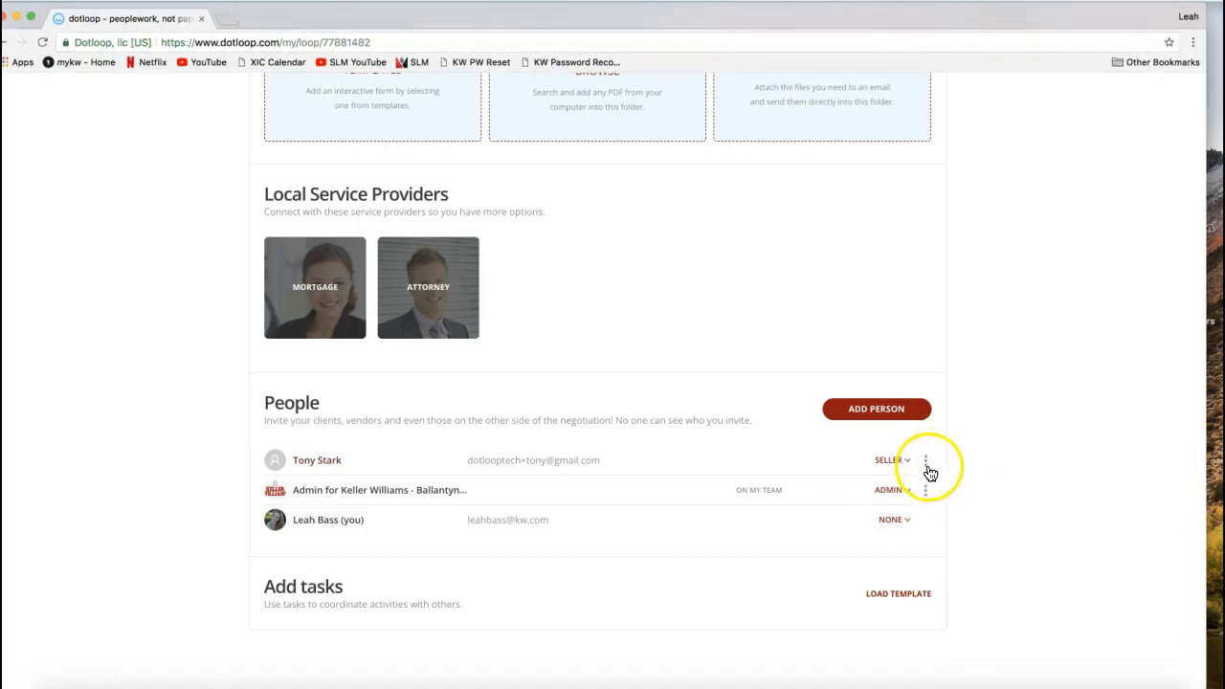
- Set your own role in the People section to Listing Agent
left_click(800, 545)
left_click(894, 529)
left_click(884, 522)
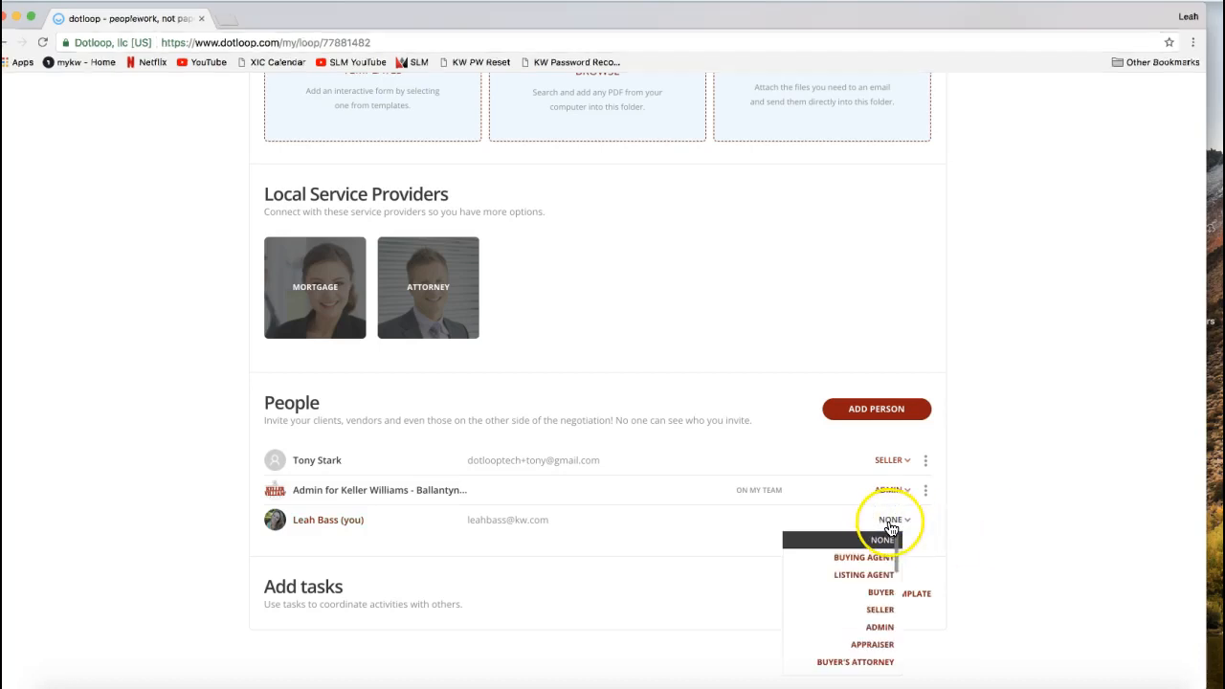
left_click(863, 578)
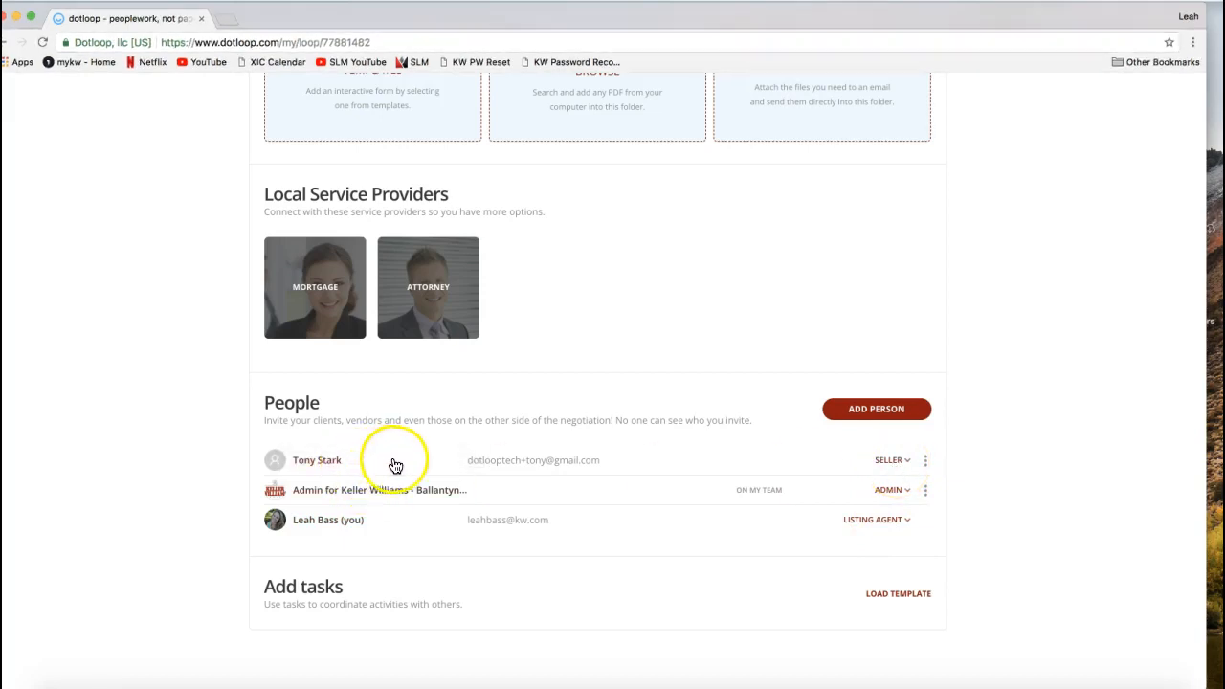
- Review the loop's People section and return to its Documents section
left_click(919, 466)
scroll(978, 451, "up", 1)
double_click(299, 446)
scroll(636, 440, "up", 5)
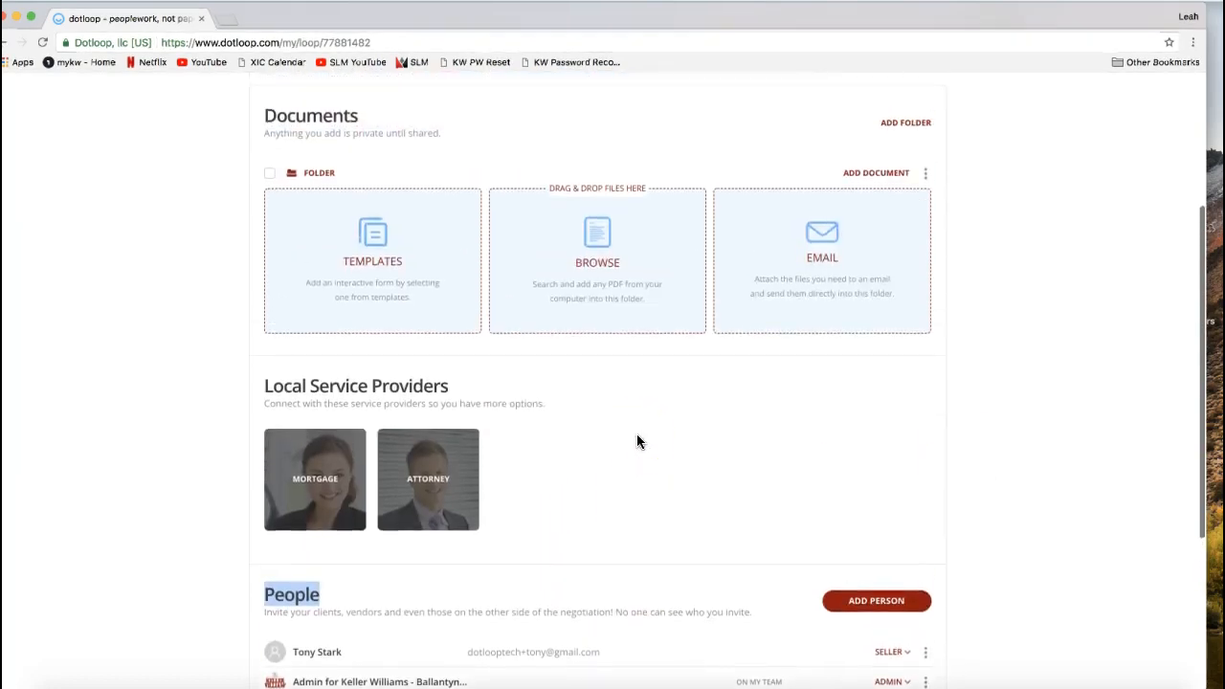
scroll(637, 436, "up", 1)
left_click(1088, 366)
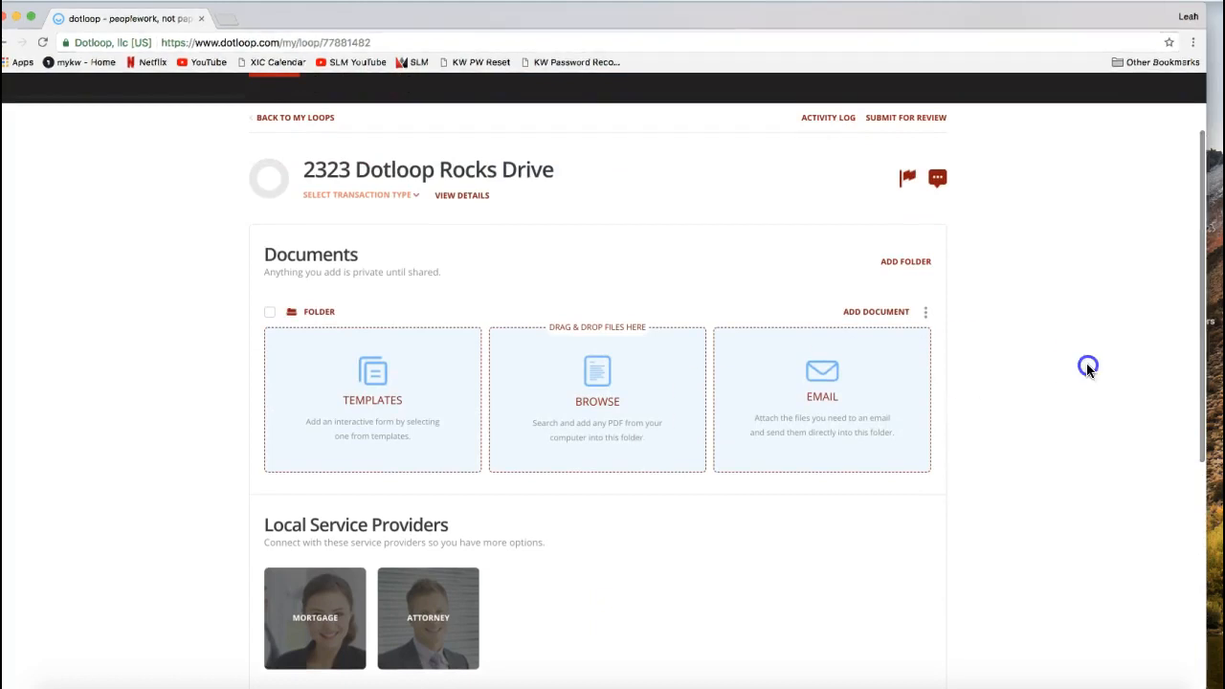
left_click_drag(257, 254, 362, 254)
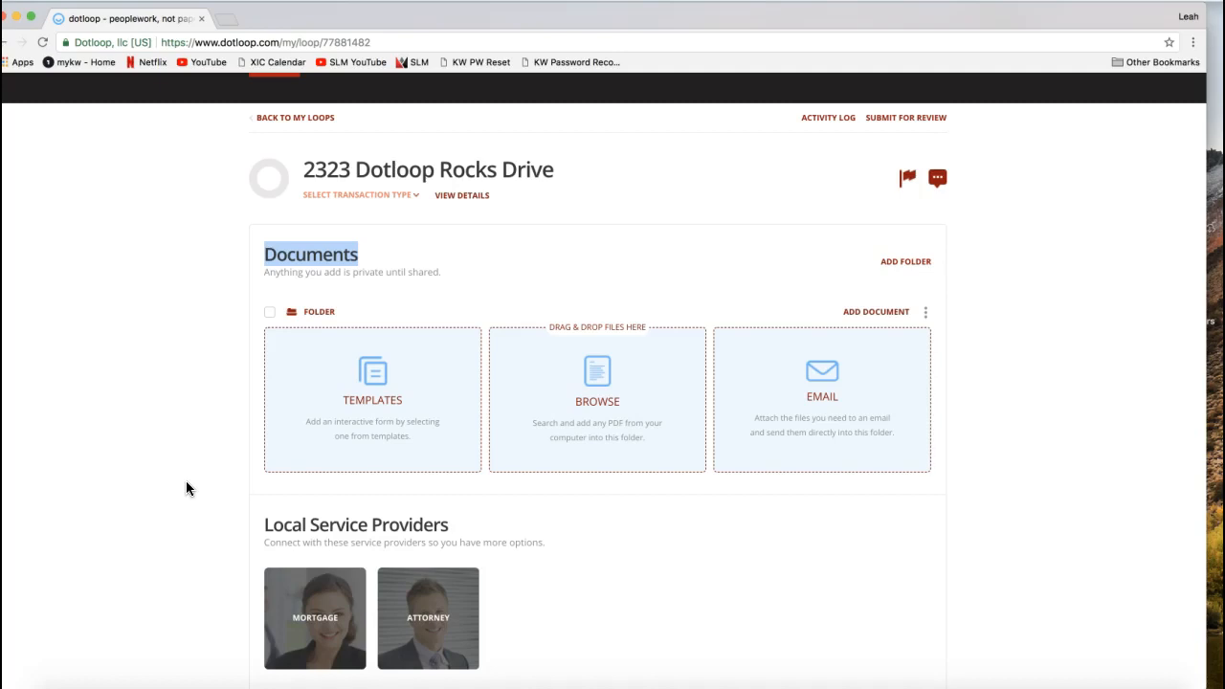
left_click(160, 395)
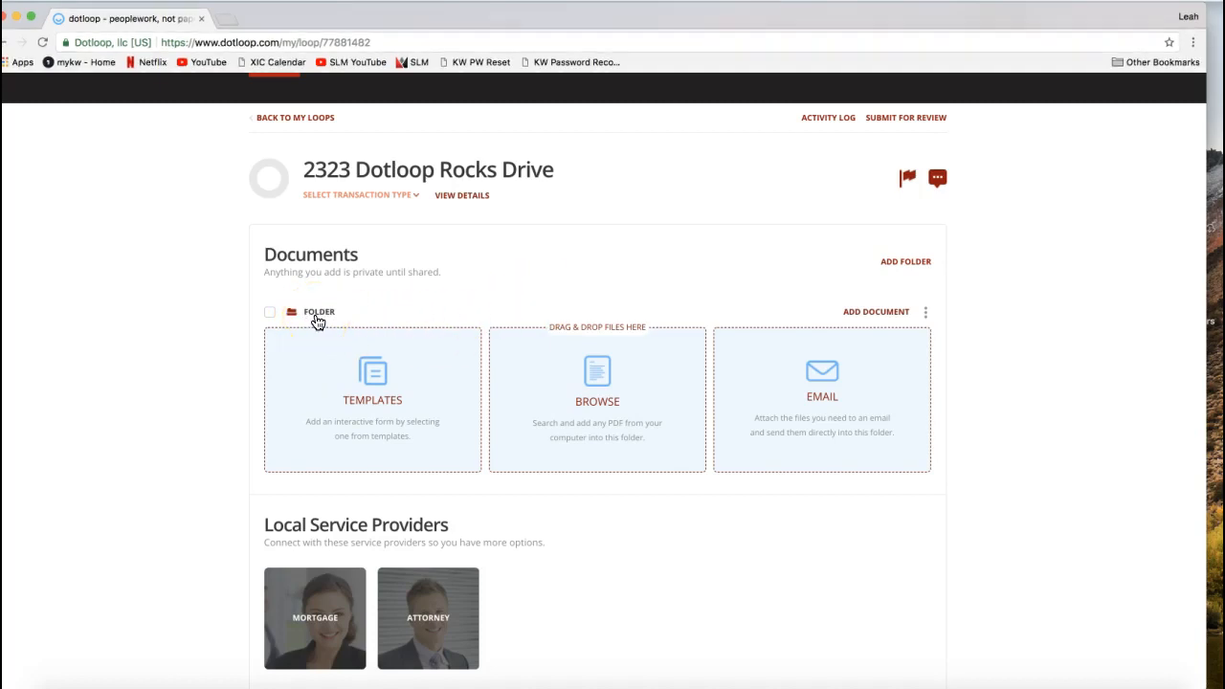
- Rename the existing folder in the Documents section to Listing Folder
left_click(926, 316)
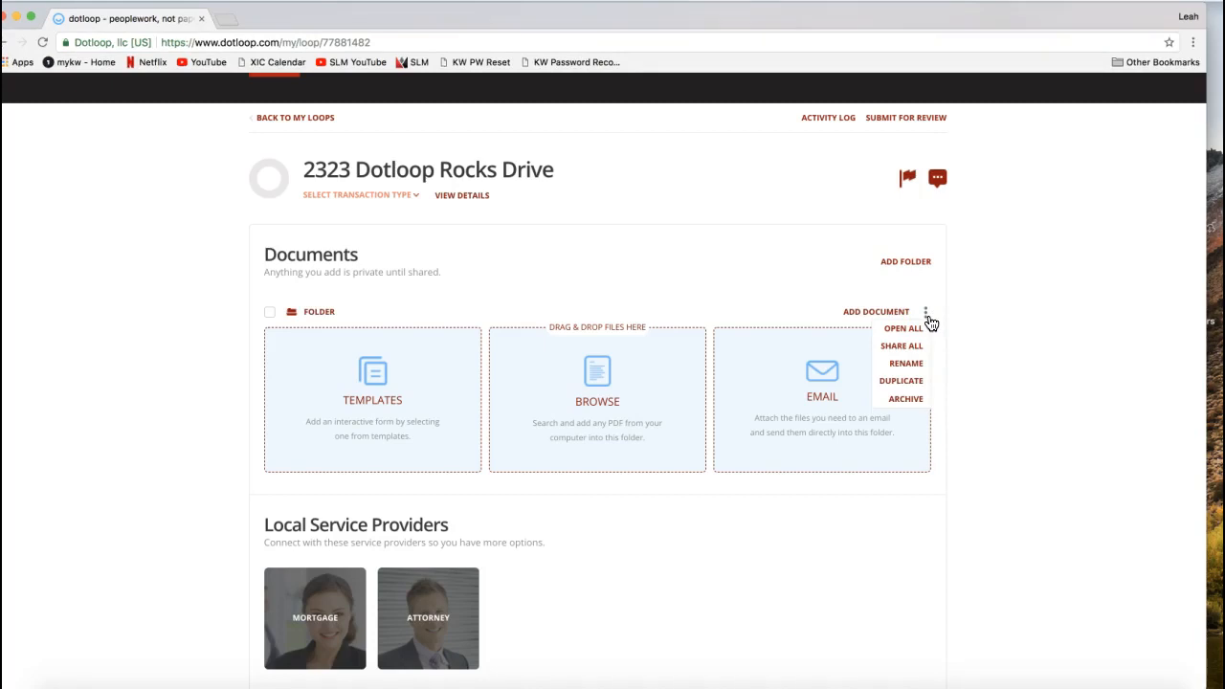
left_click(905, 365)
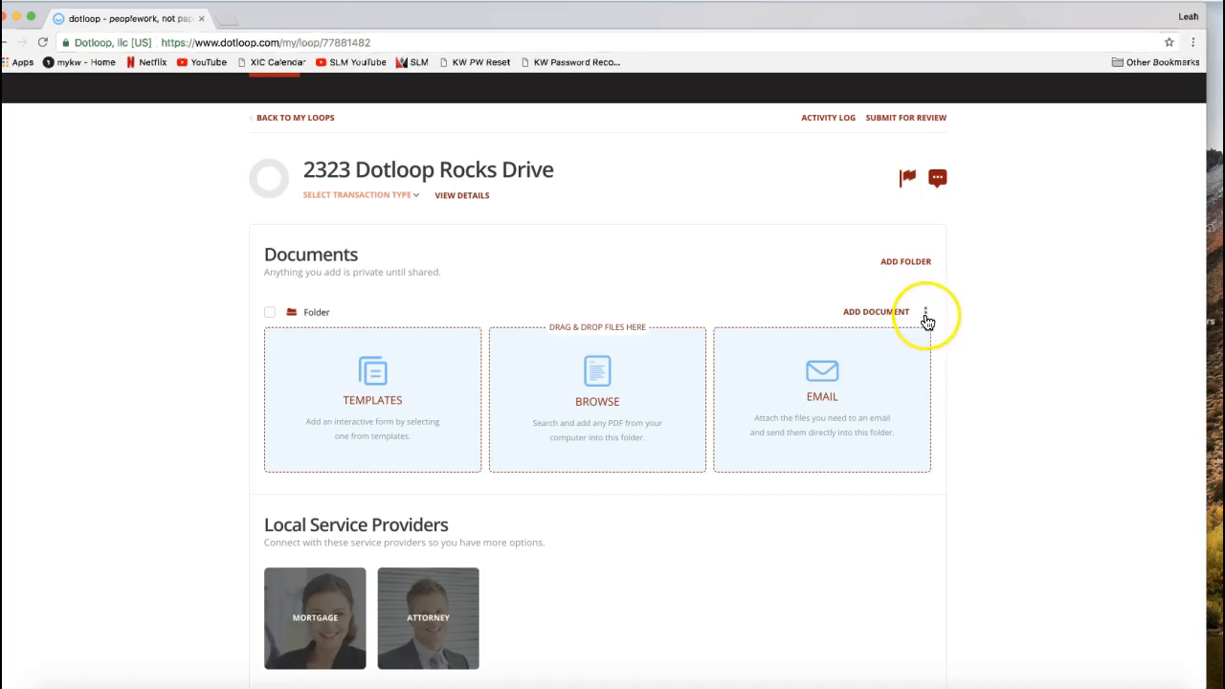
left_click(309, 319)
type("Listing")
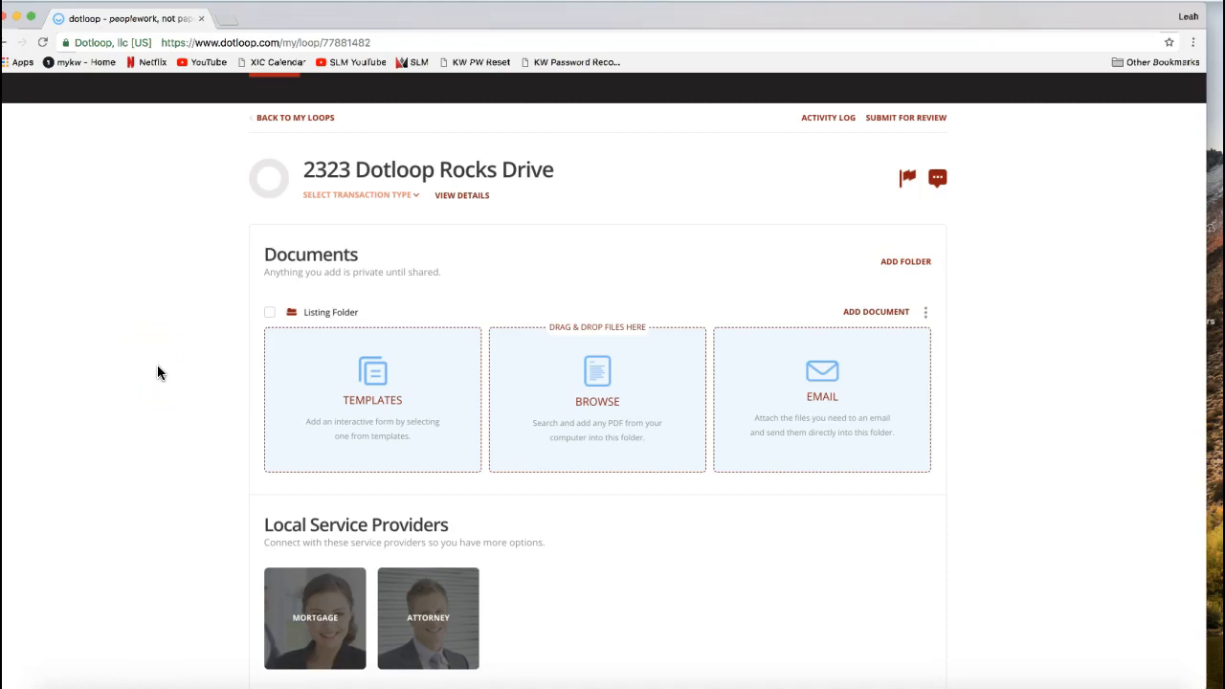
left_click(158, 371)
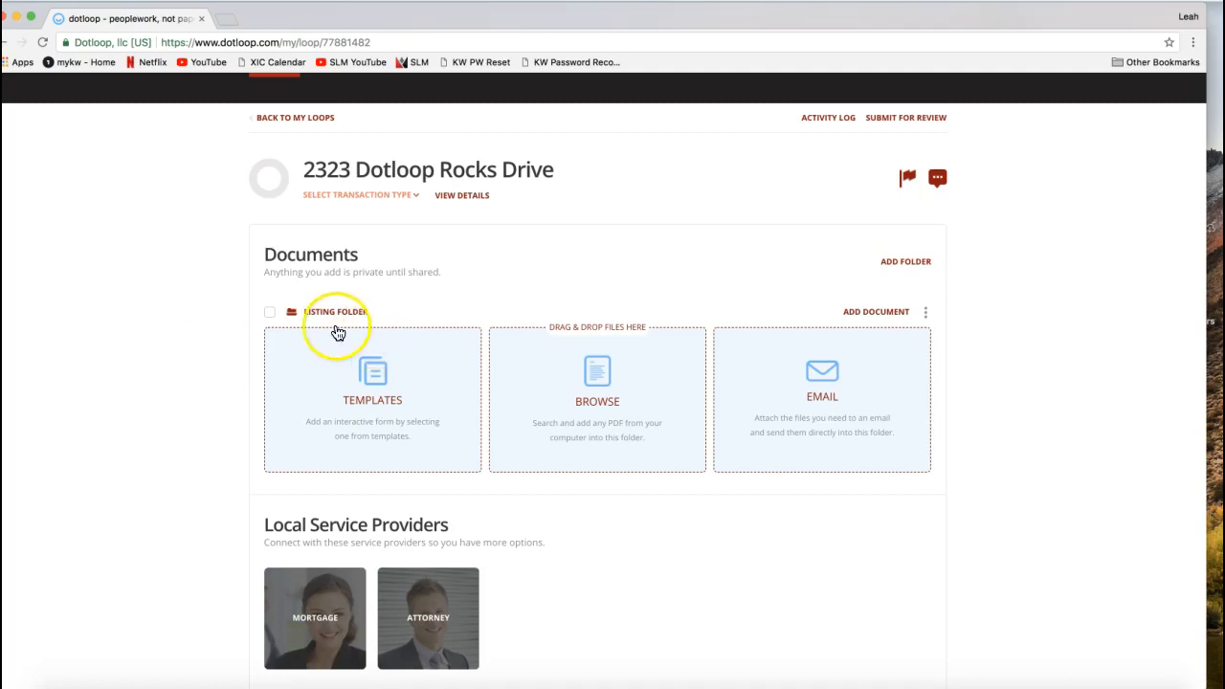
left_click(933, 318)
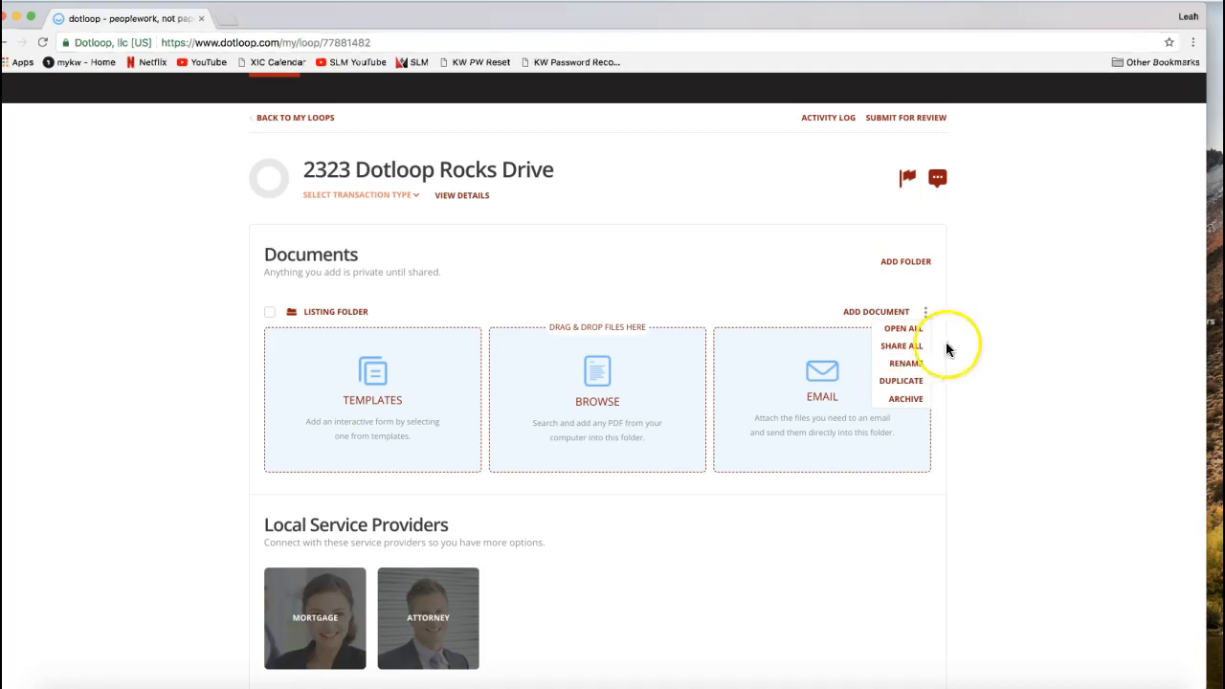
left_click(988, 337)
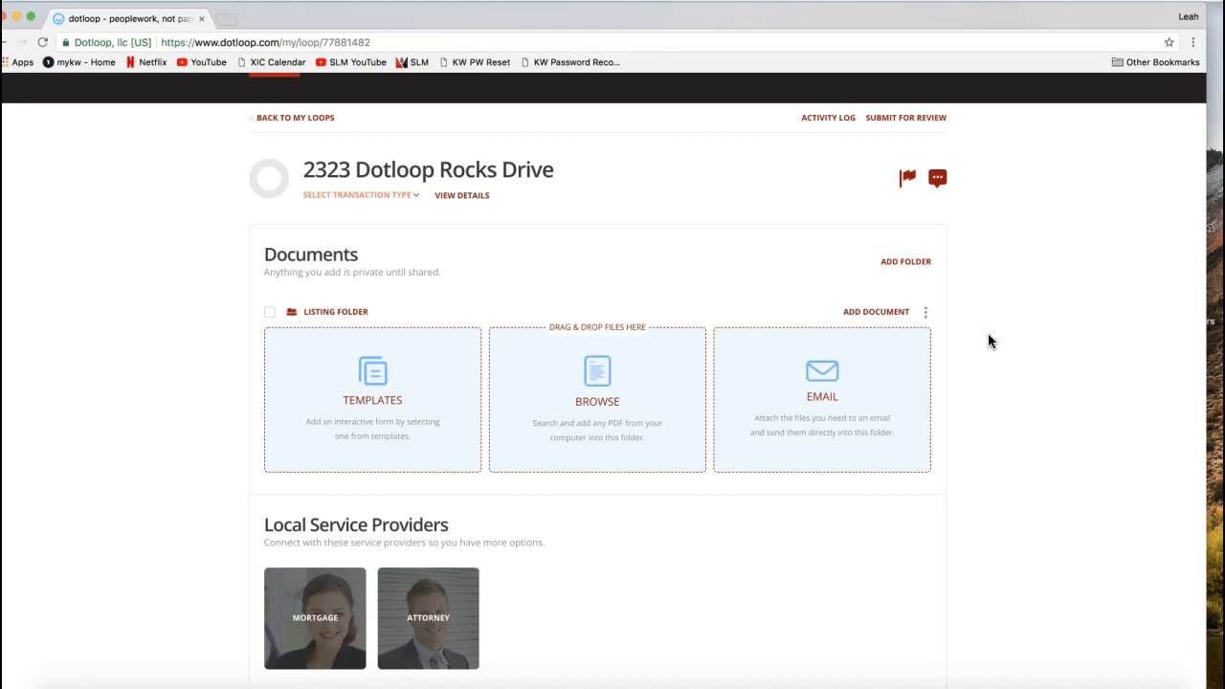
- Add a second folder to the Documents section and name it Sales Folder
left_click(904, 264)
left_click(908, 267)
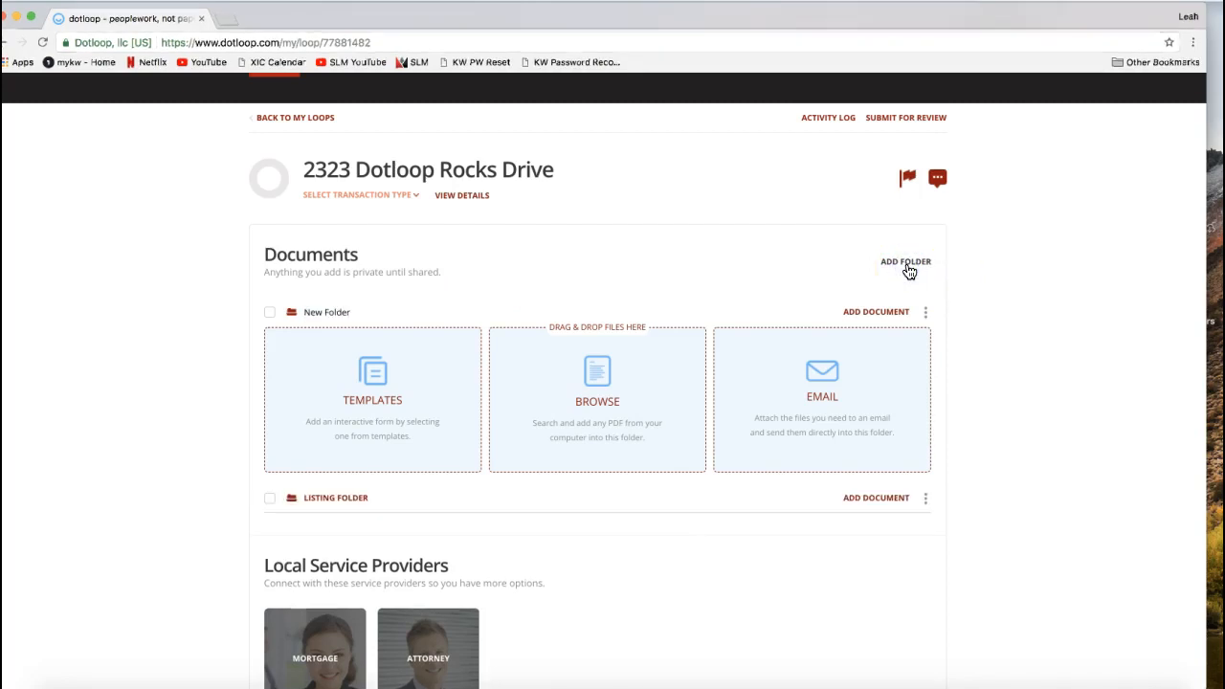
double_click(311, 313)
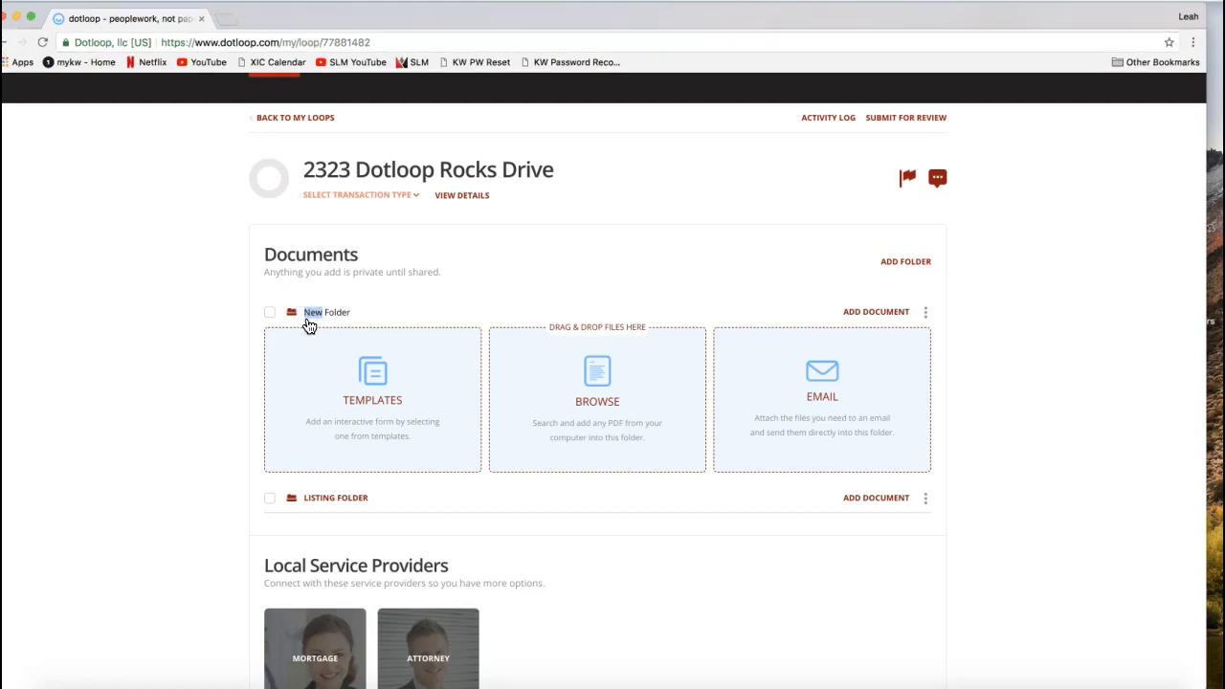
type("Sales")
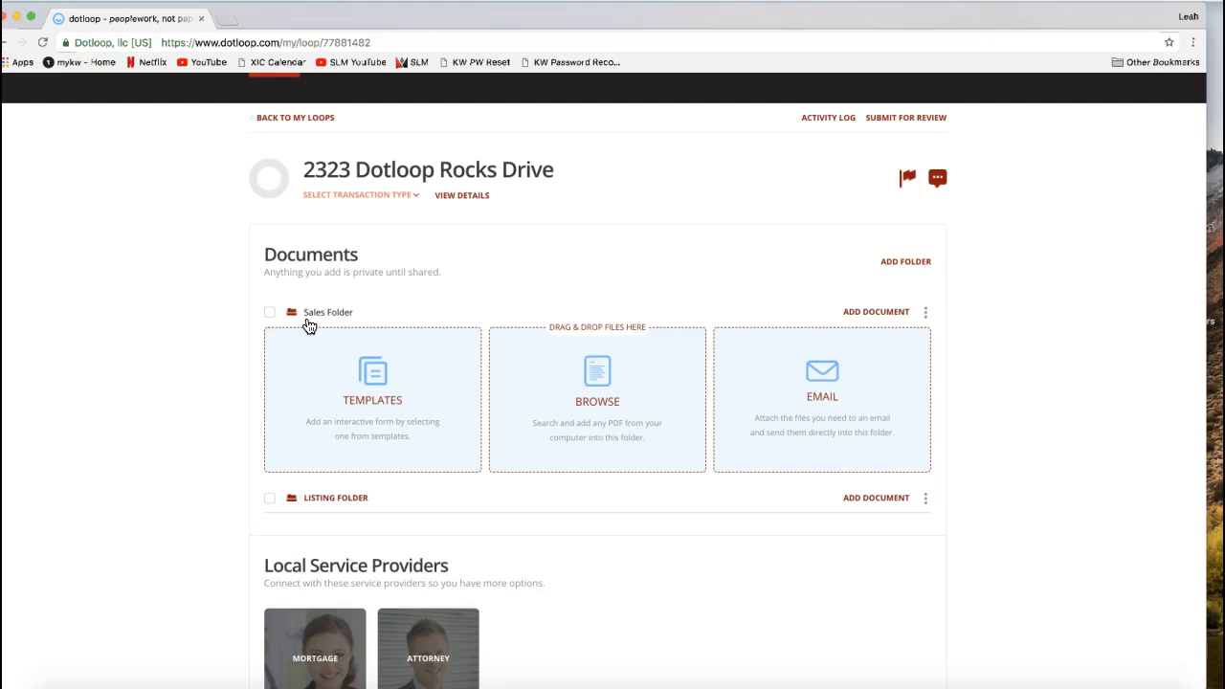
key("Return")
left_click(278, 268)
left_click(319, 314)
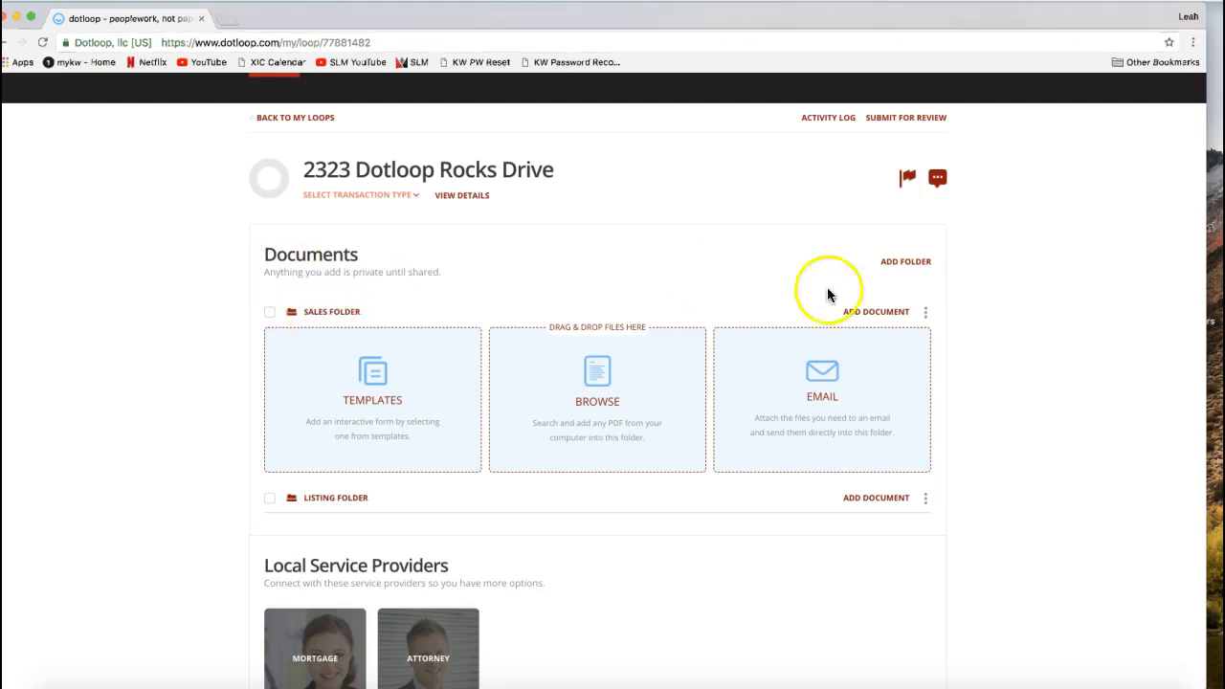
- Add a third folder to the Documents section and name it Closing Folder
left_click(901, 271)
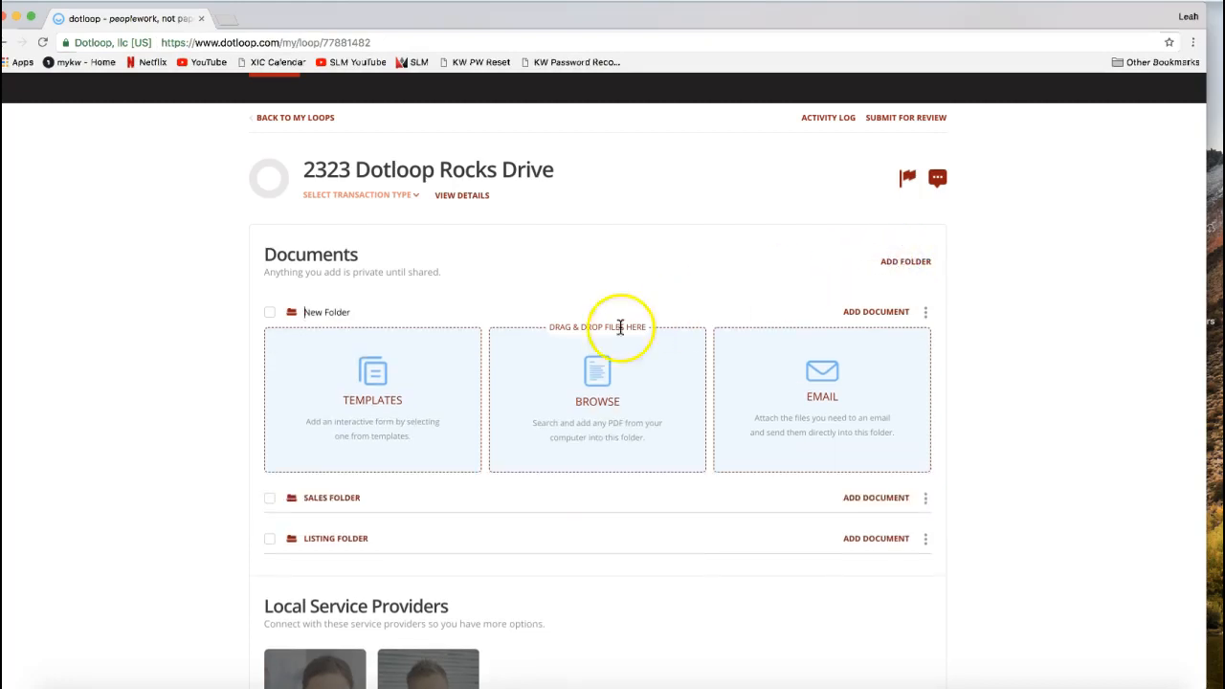
left_click(311, 313)
double_click(311, 313)
type("Closing")
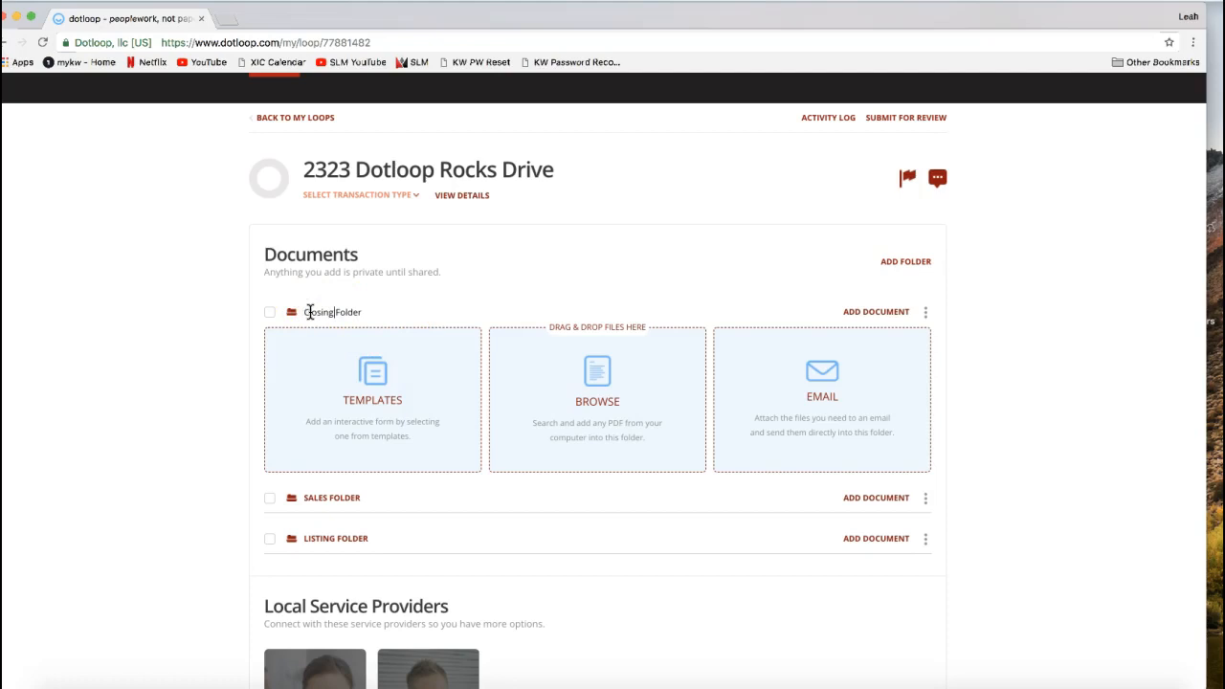
left_click(226, 455)
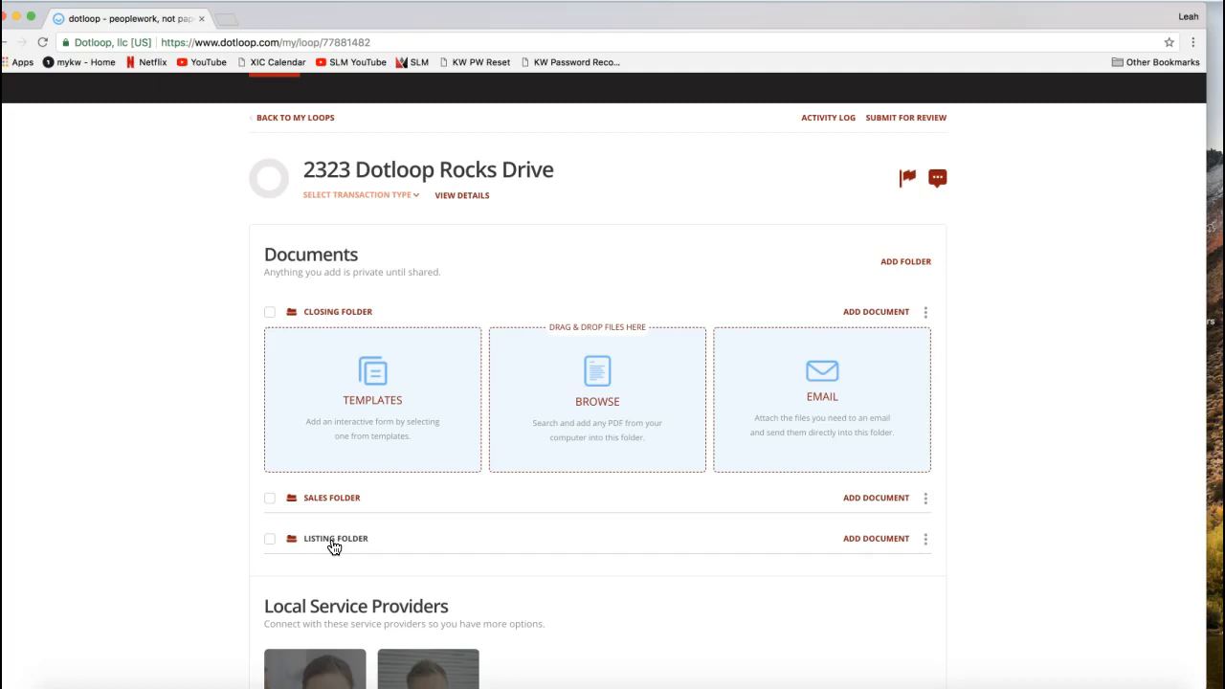
left_click(334, 547)
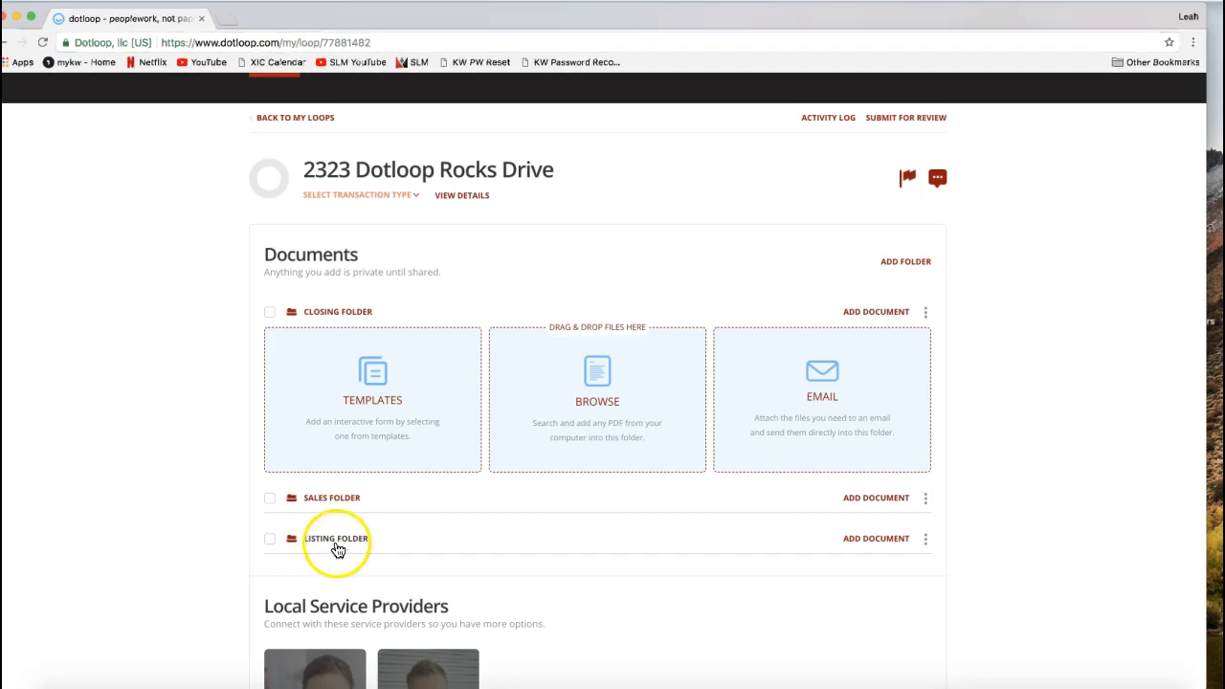
left_click(334, 505)
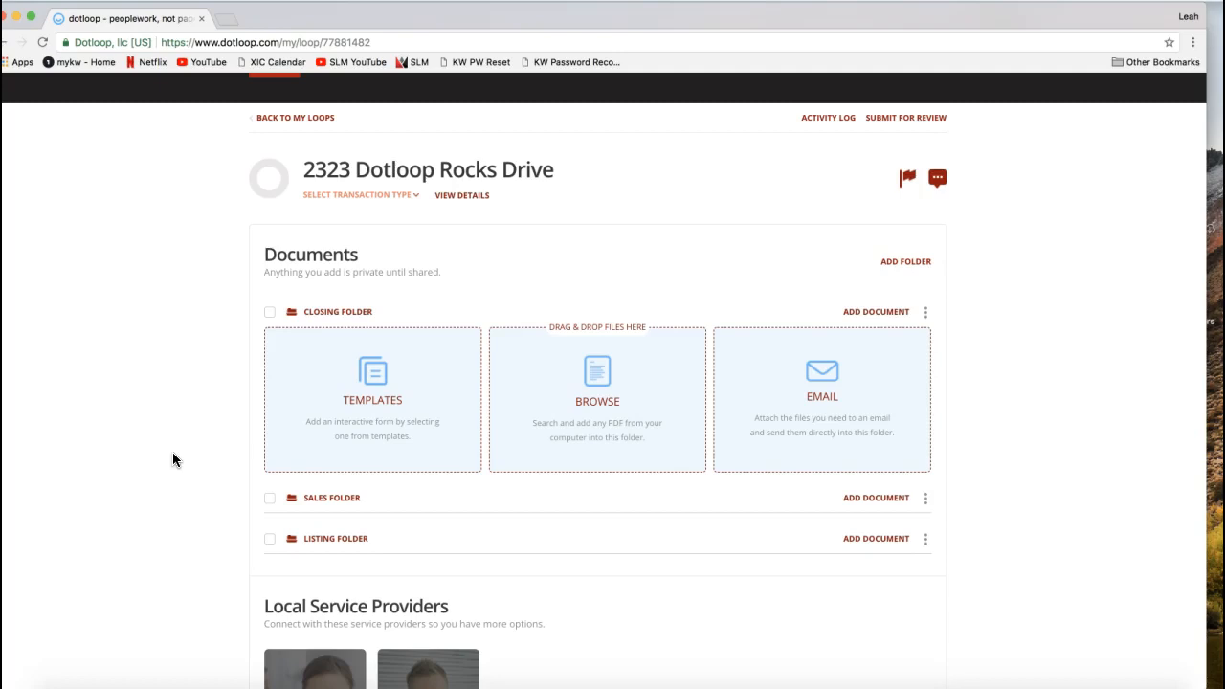
- Start adding a document from templates to the Listing Folder
scroll(1077, 398, "down", 3)
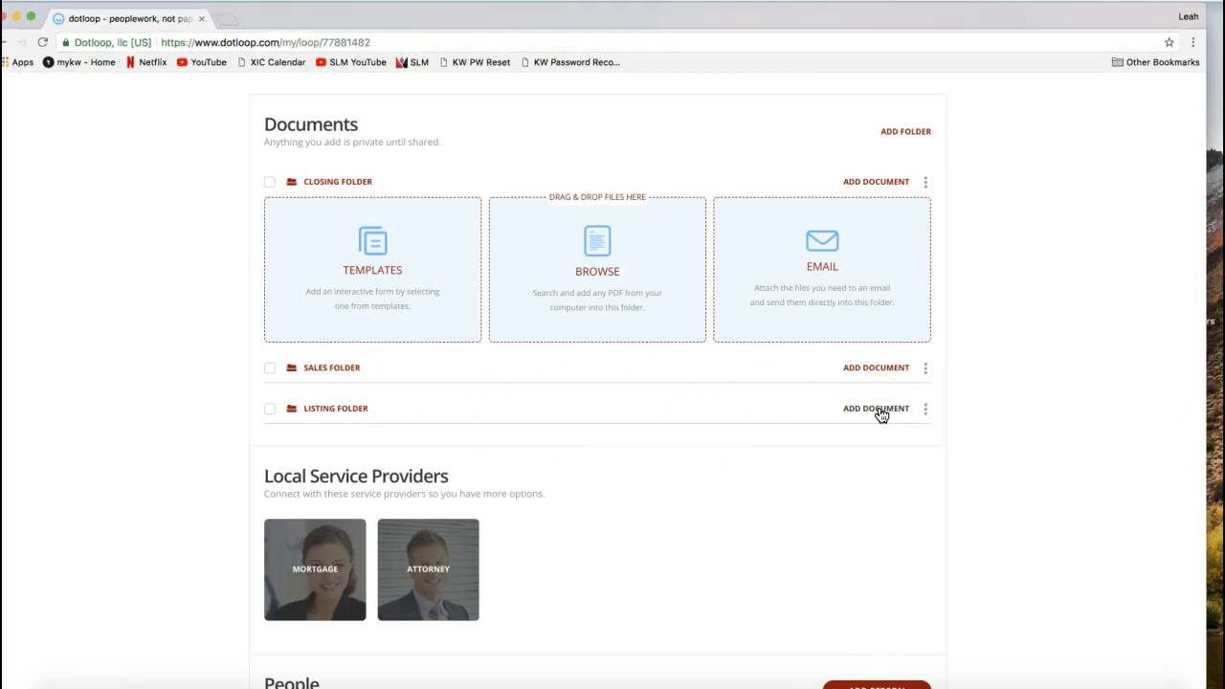
left_click(892, 353)
left_click(877, 274)
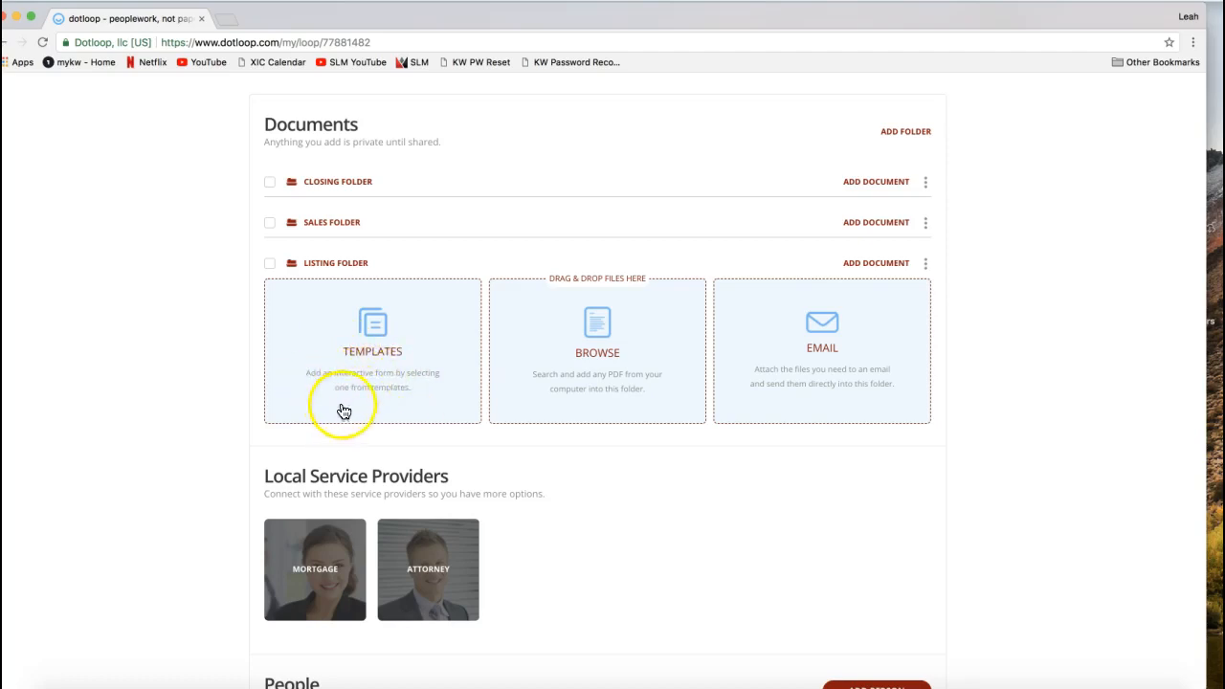
left_click(390, 361)
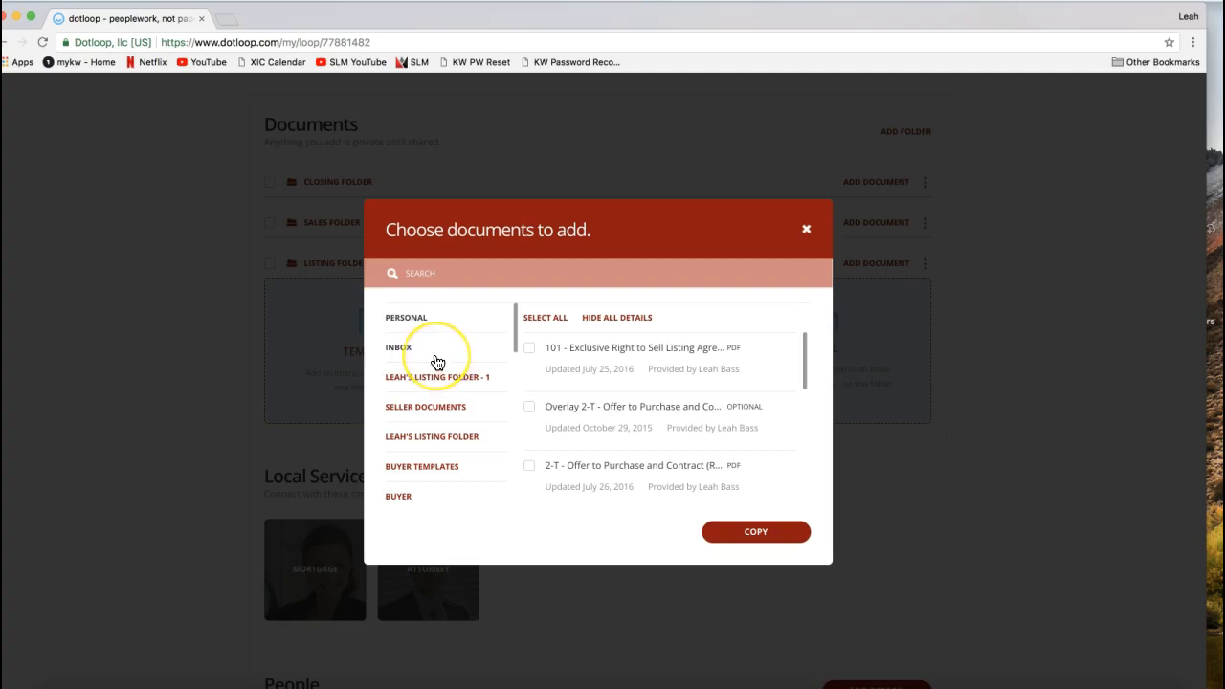
- Choose the NCAR 2017 template set and search it for "listing"
scroll(434, 360, "down", 1)
scroll(437, 363, "down", 2)
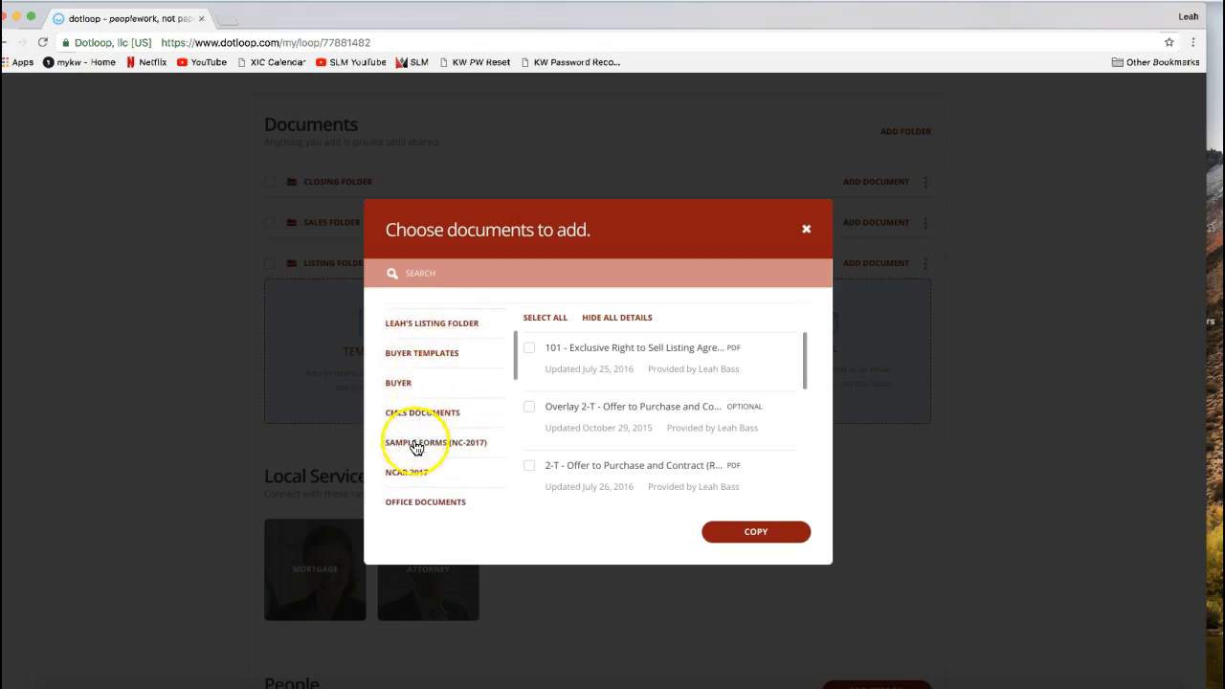
left_click_drag(516, 362, 503, 385)
left_click(415, 393)
left_click(419, 400)
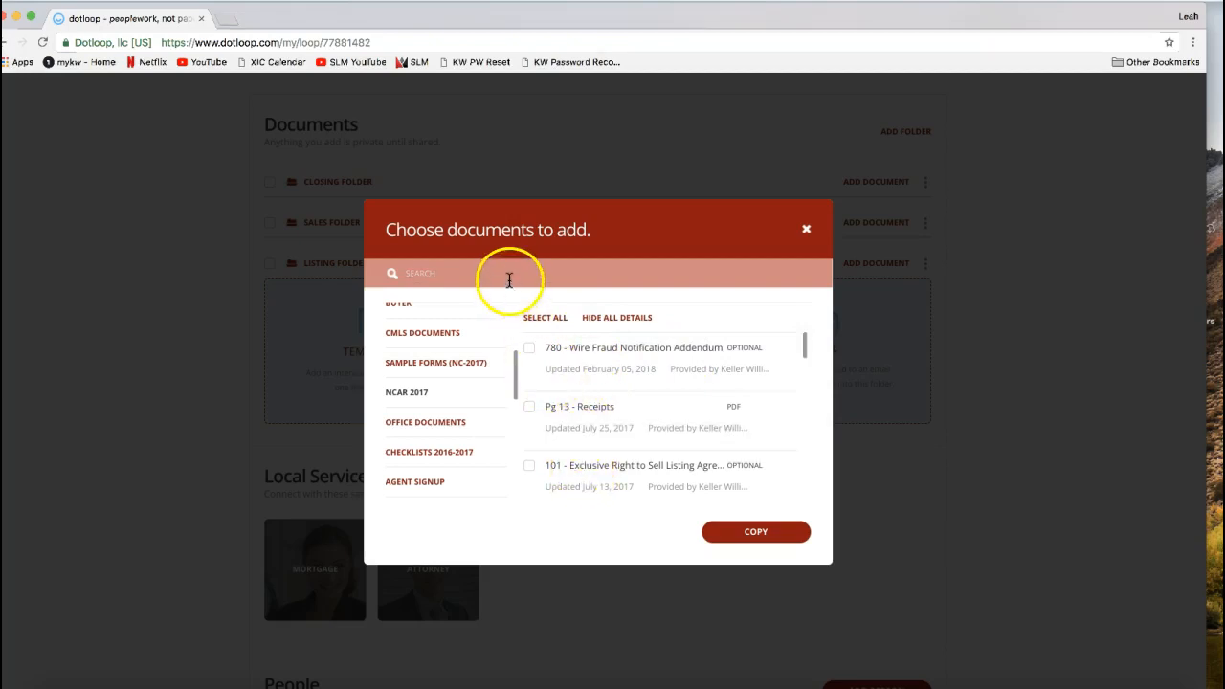
left_click(427, 274)
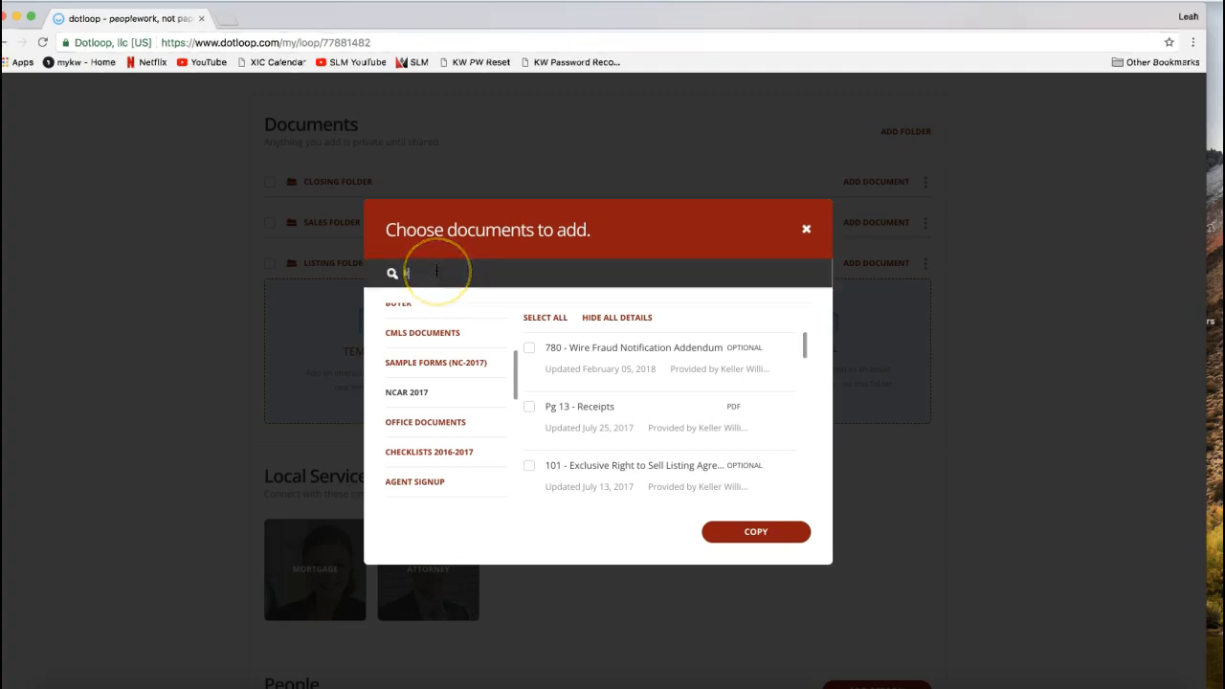
type("listing")
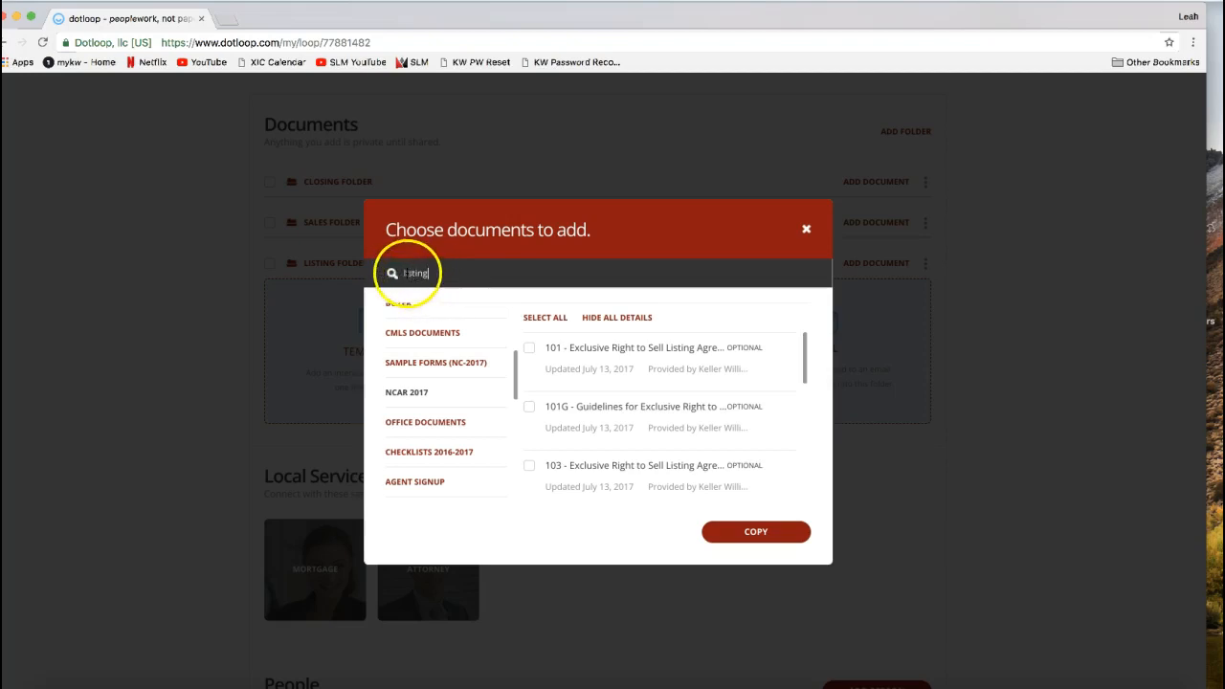
double_click(414, 272)
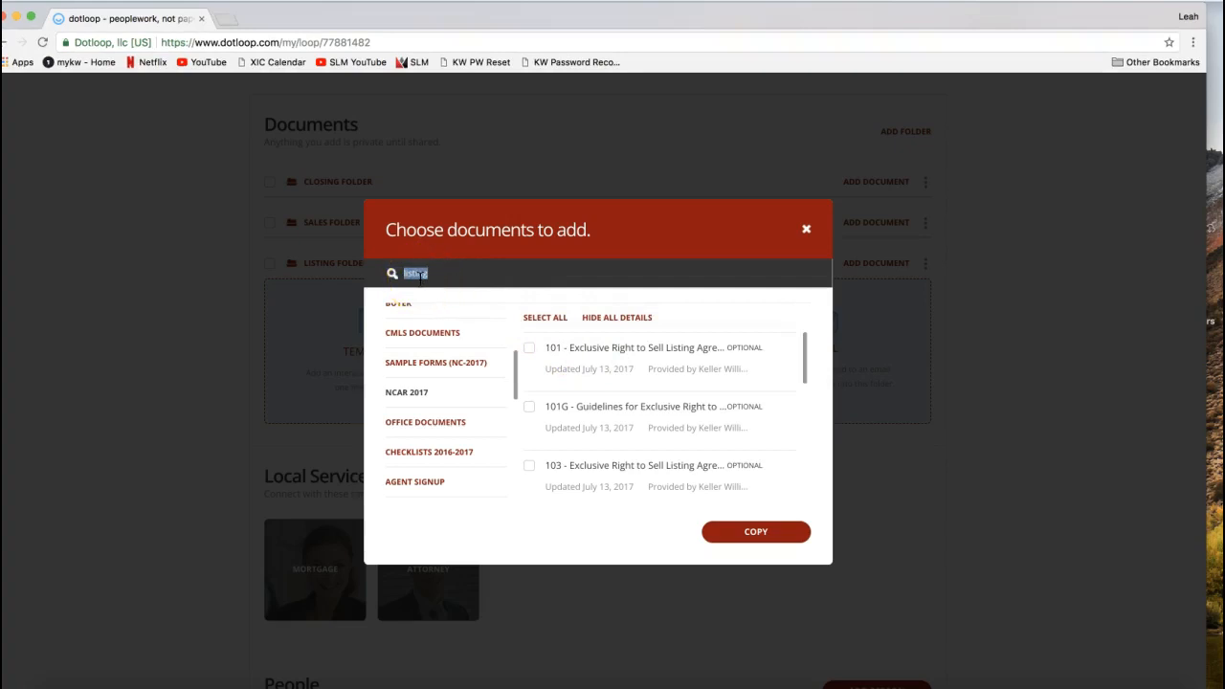
- Copy only the 101 - Exclusive Right to Sell Listing Agreement template into the Listing Folder
left_click(529, 352)
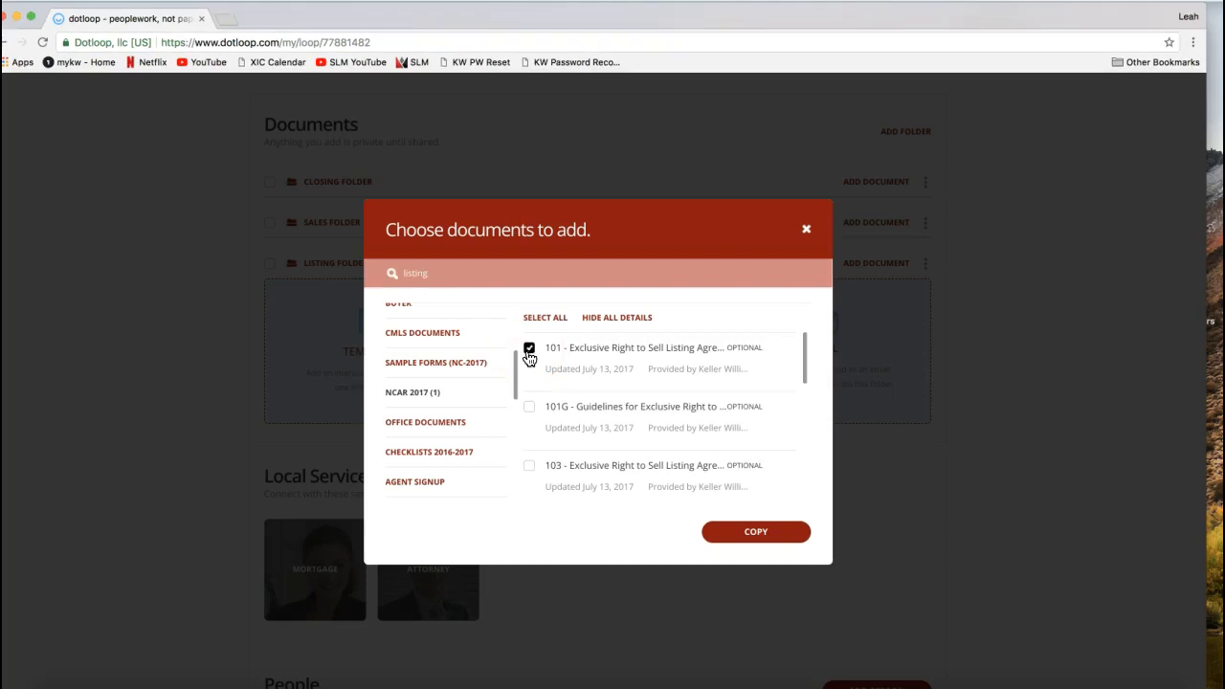
left_click(530, 409)
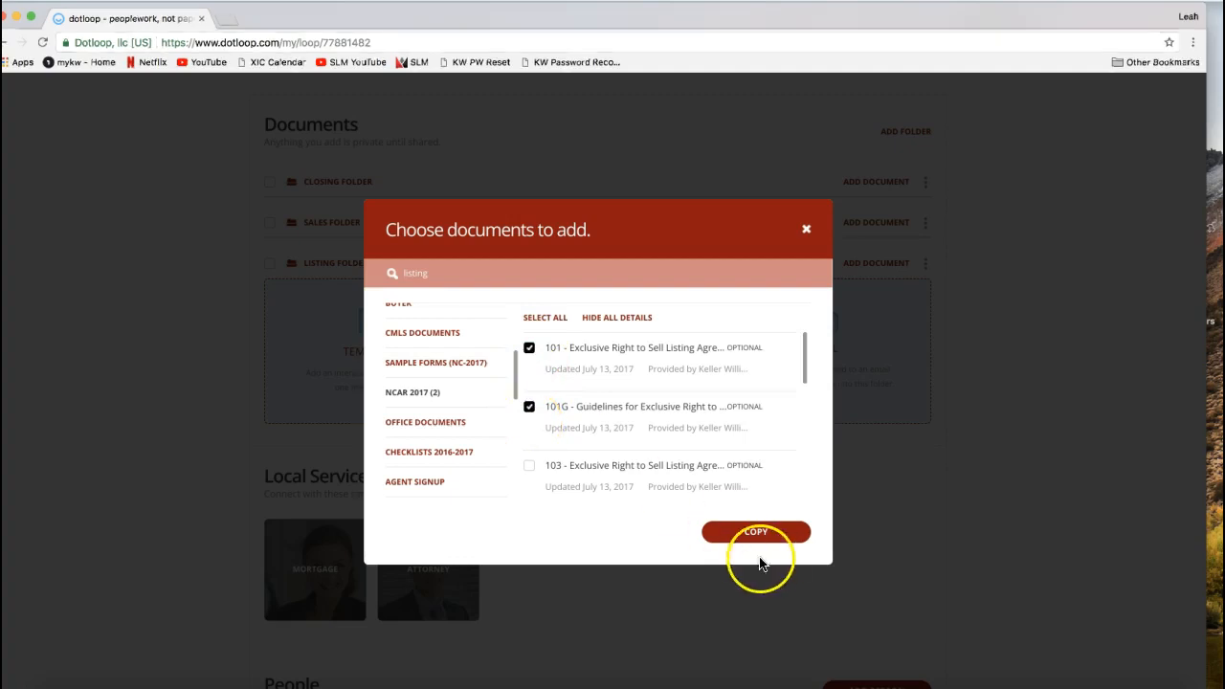
left_click(529, 406)
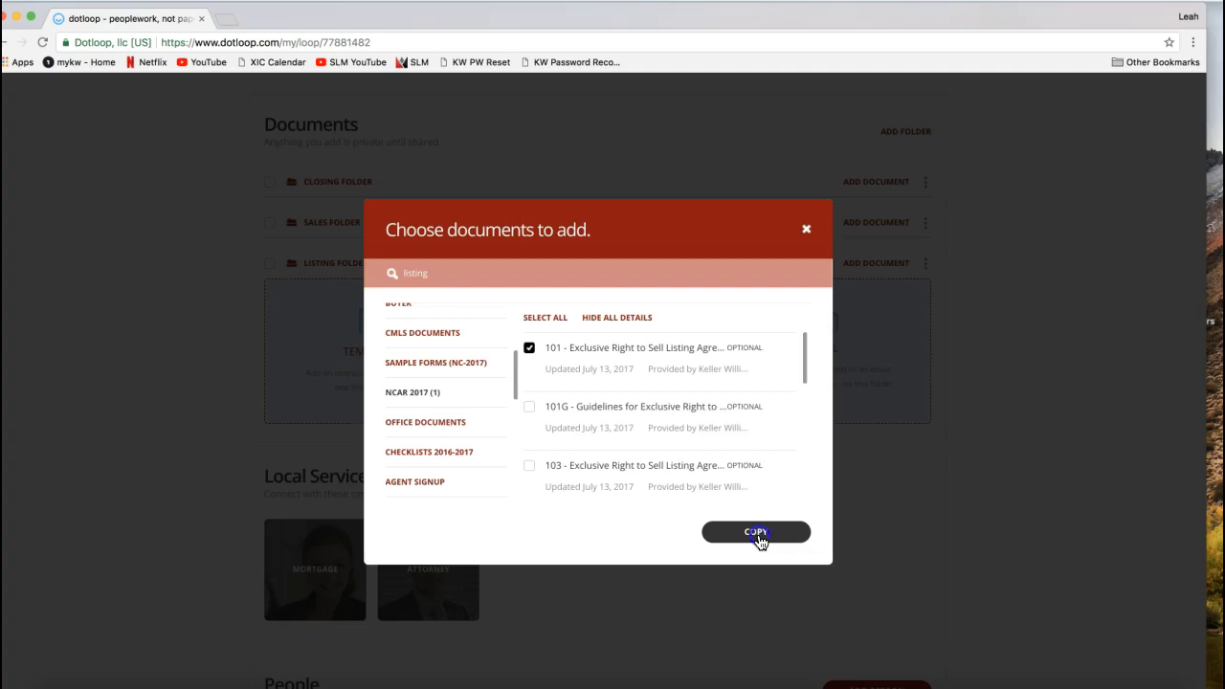
left_click(758, 534)
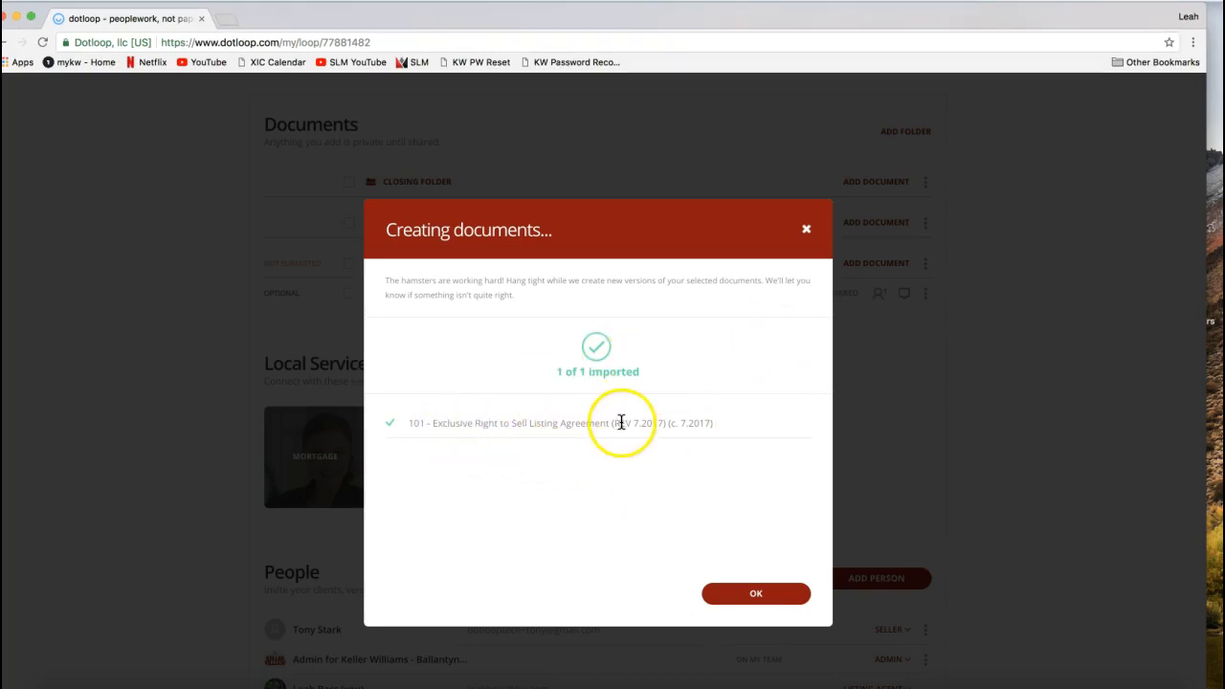
left_click(756, 595)
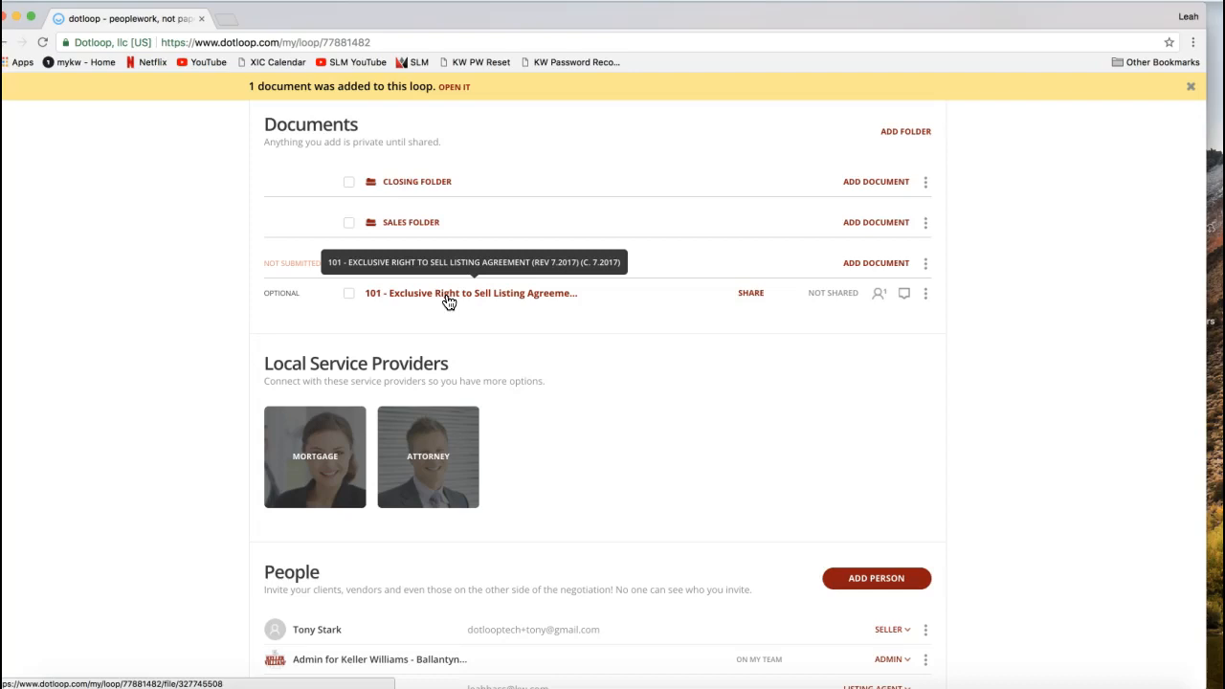
- Open the 101 - Exclusive Right to Sell Listing Agreement from the Listing Folder
left_click(442, 299)
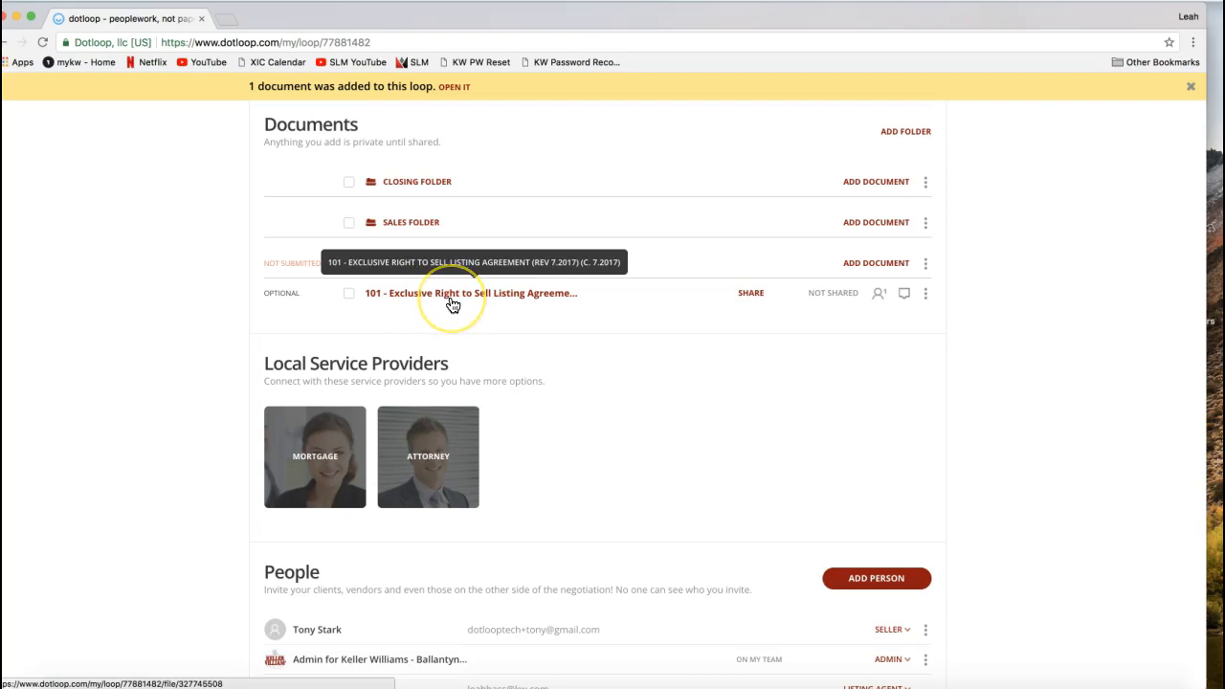
left_click(453, 305)
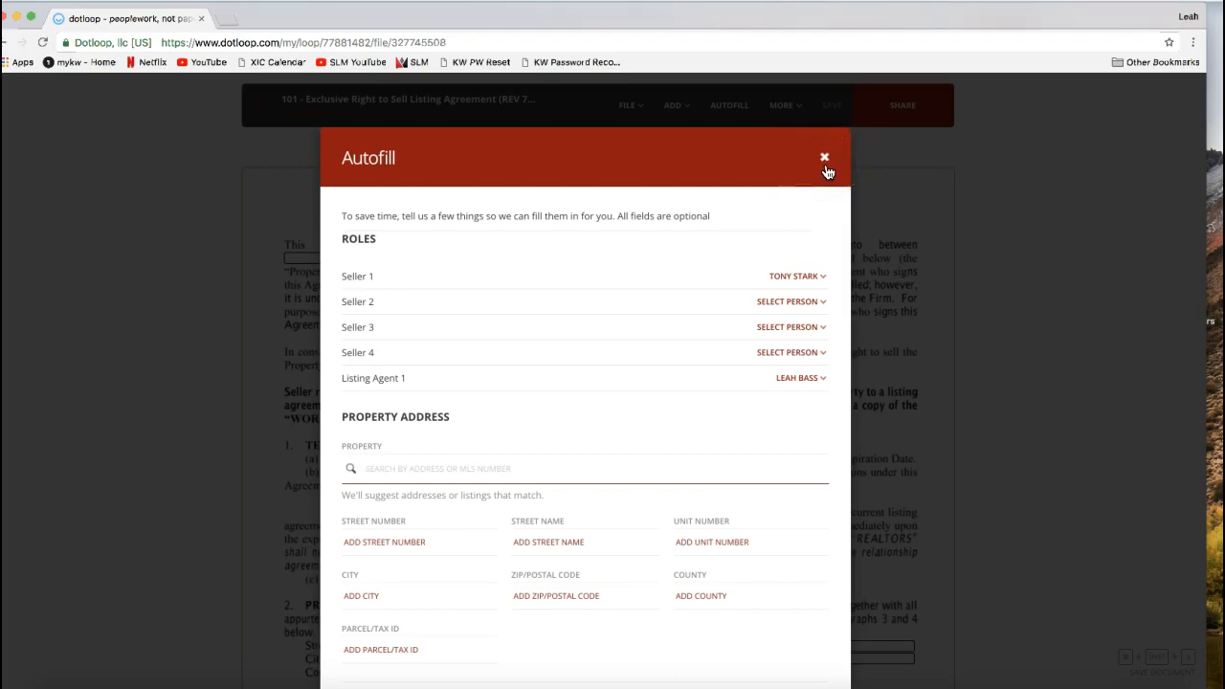
- Review the role assignments in the Autofill form and the people available for Seller 1
scroll(402, 249, "down", 2)
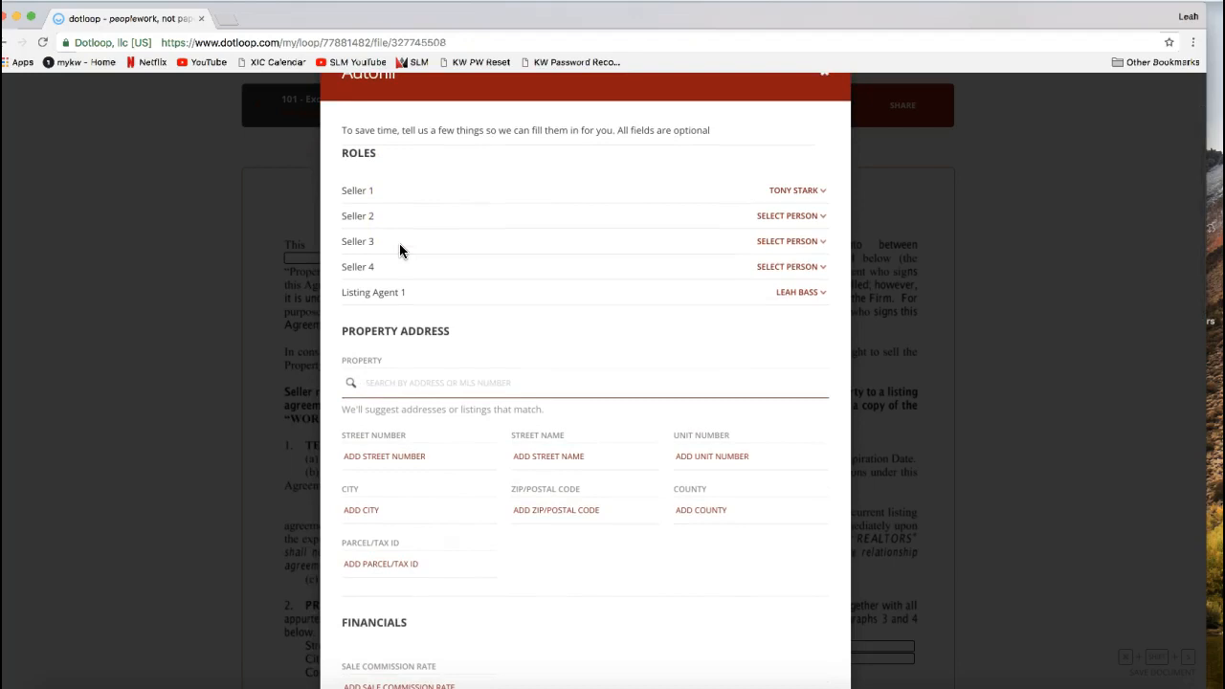
left_click(338, 156)
left_click_drag(339, 156, 378, 158)
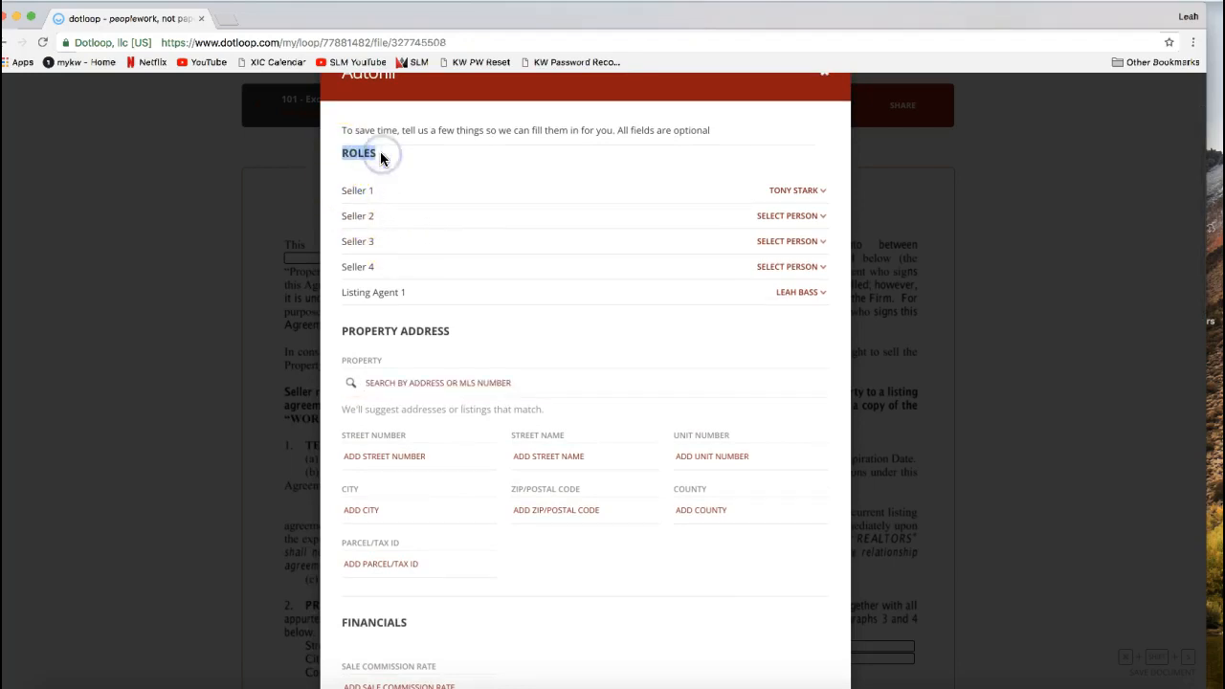
left_click(343, 195)
left_click_drag(343, 195, 380, 191)
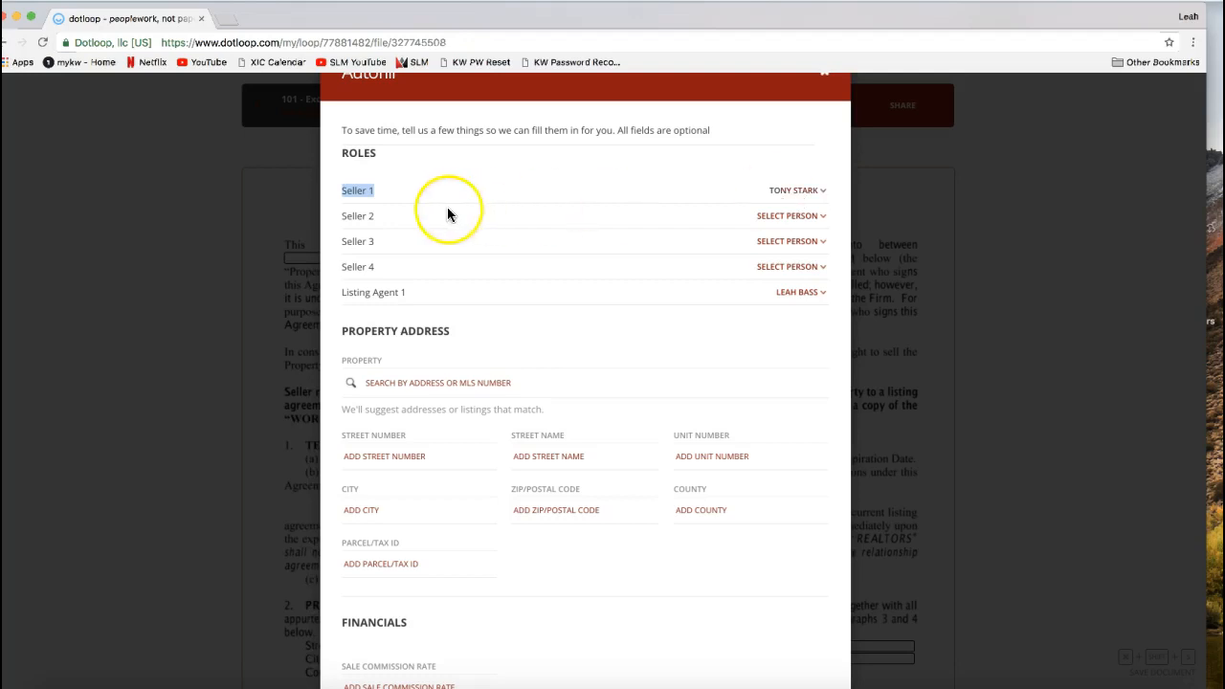
left_click(789, 195)
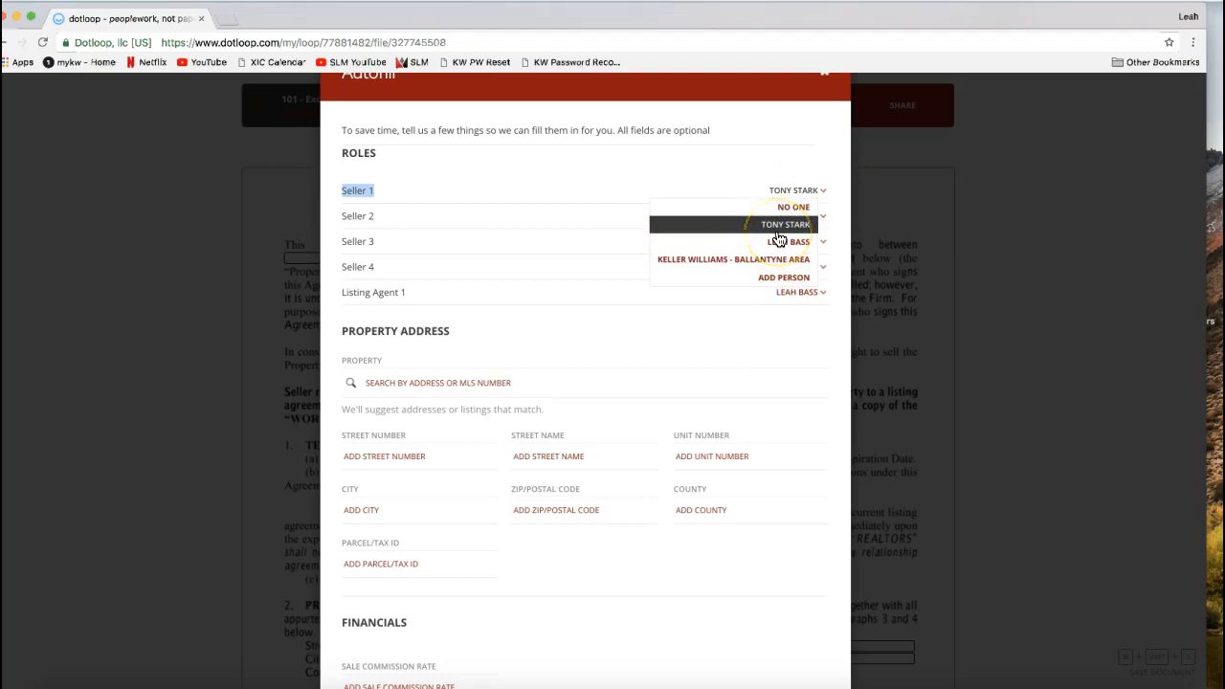
left_click(756, 153)
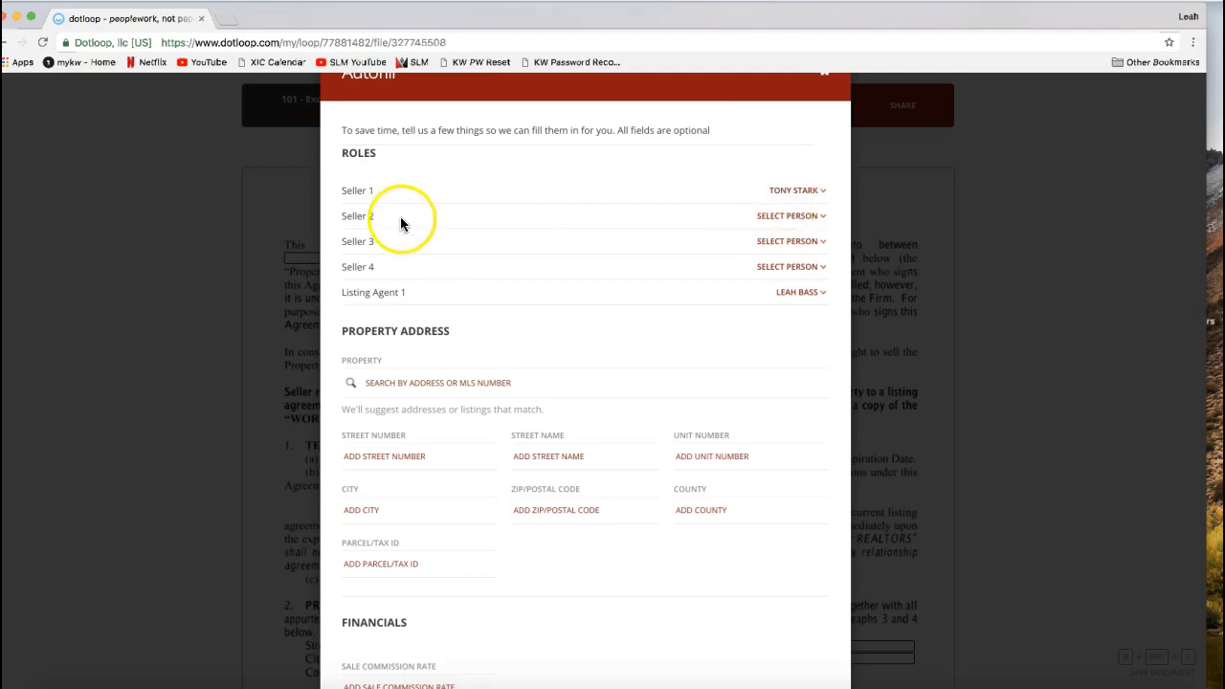
left_click(777, 221)
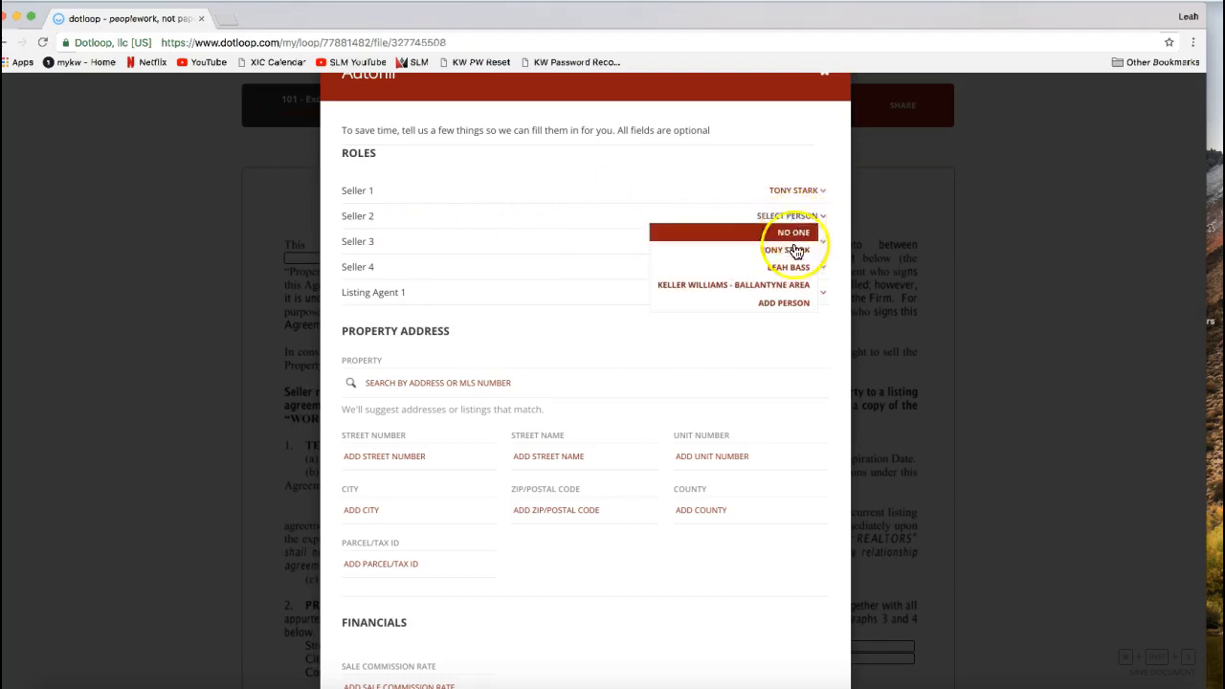
left_click(784, 304)
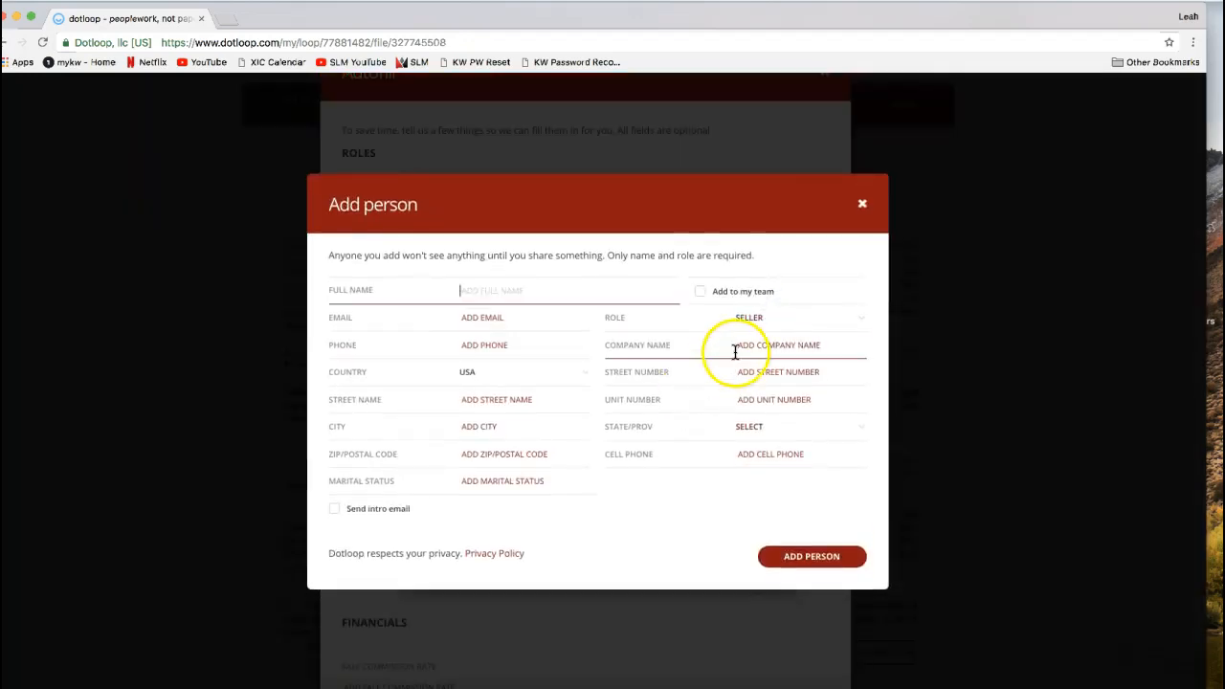
left_click(862, 204)
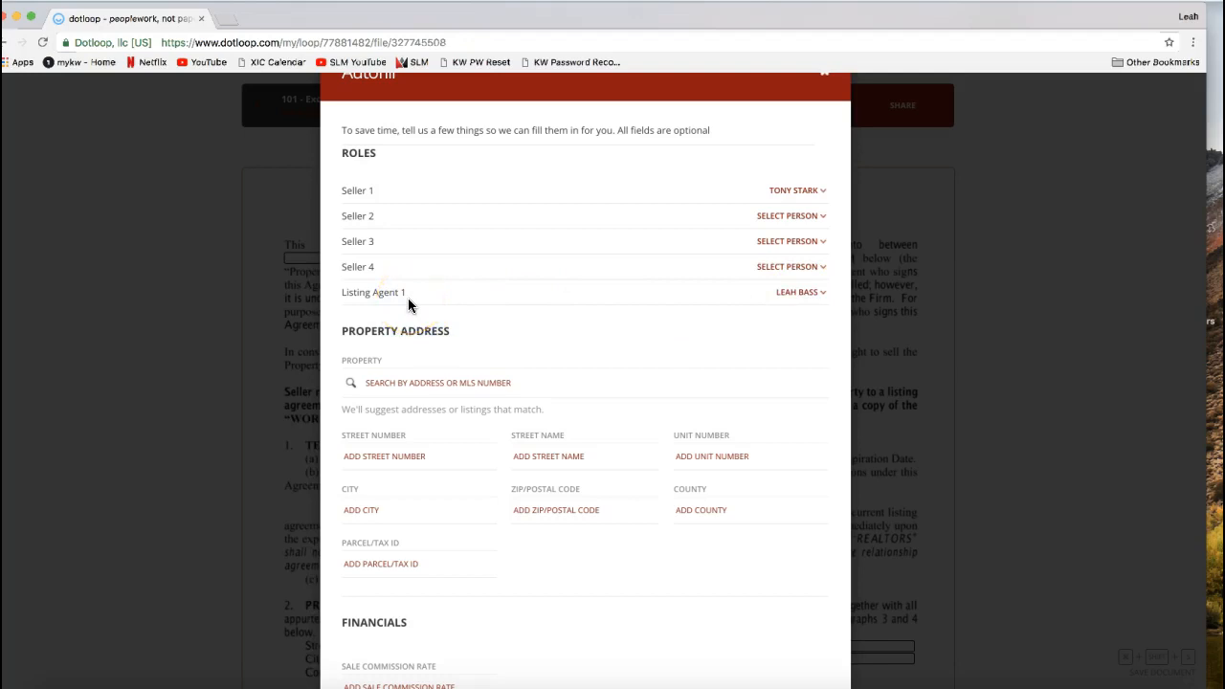
- Fill in the property's street number and street name in the Autofill form's Property Address section
scroll(408, 298, "down", 3)
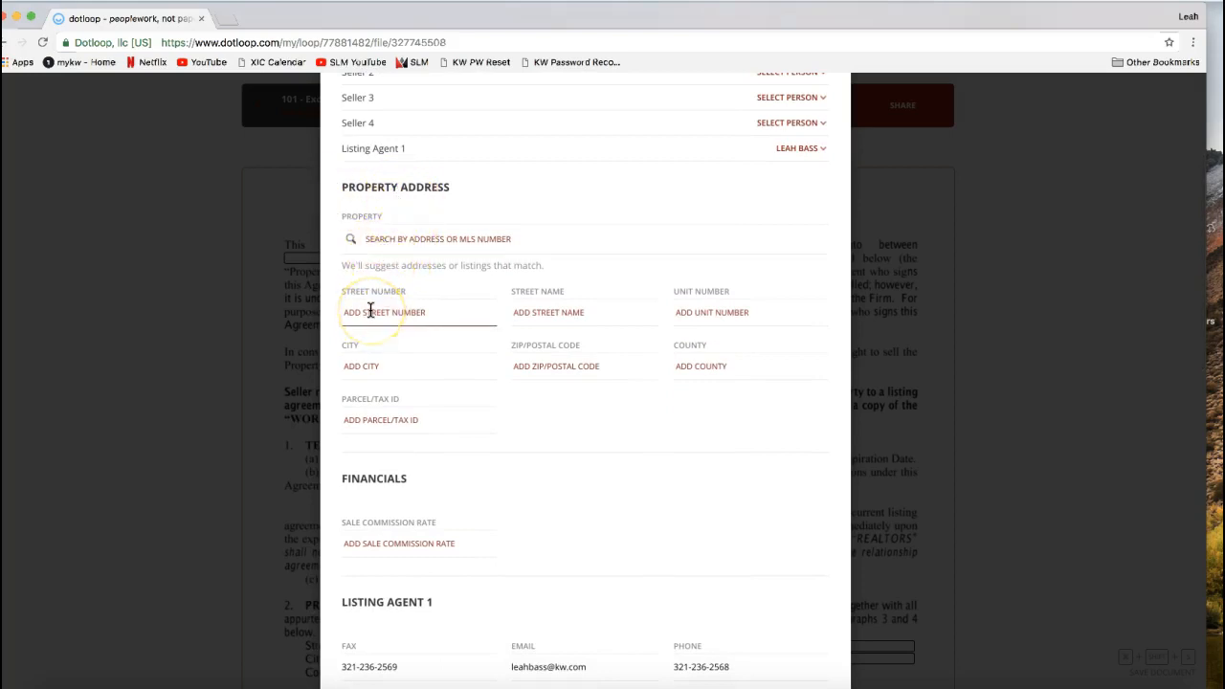
left_click(370, 311)
left_click(381, 318)
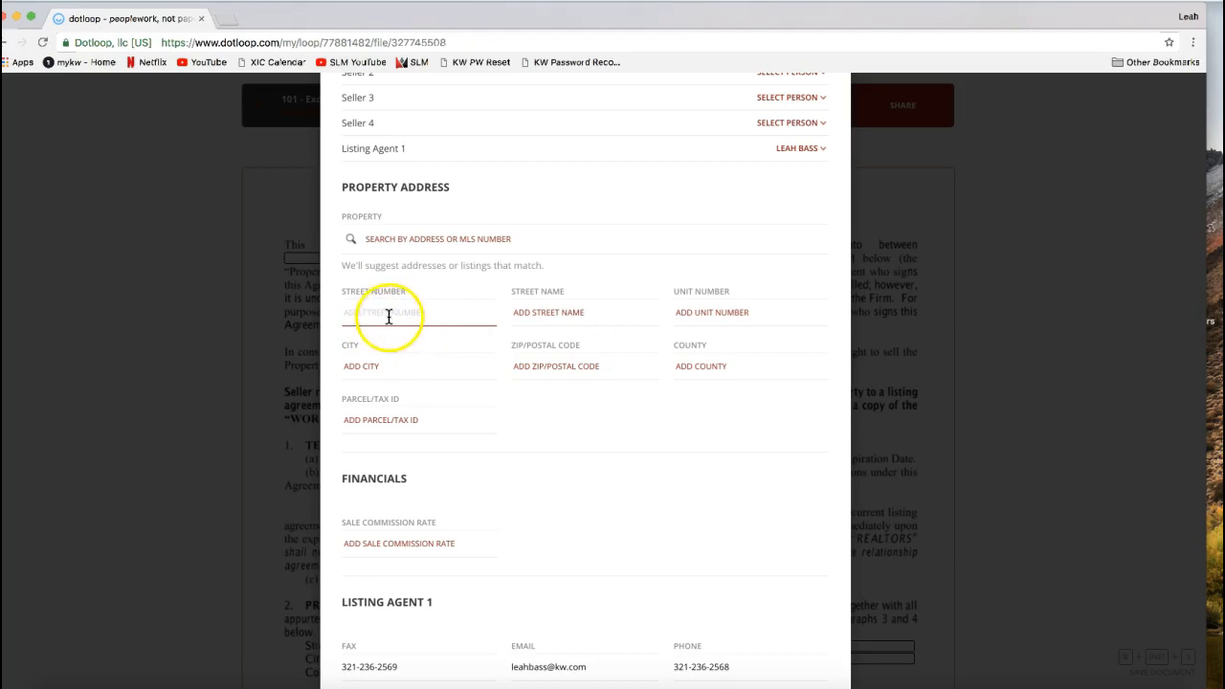
type("2323")
key("Tab")
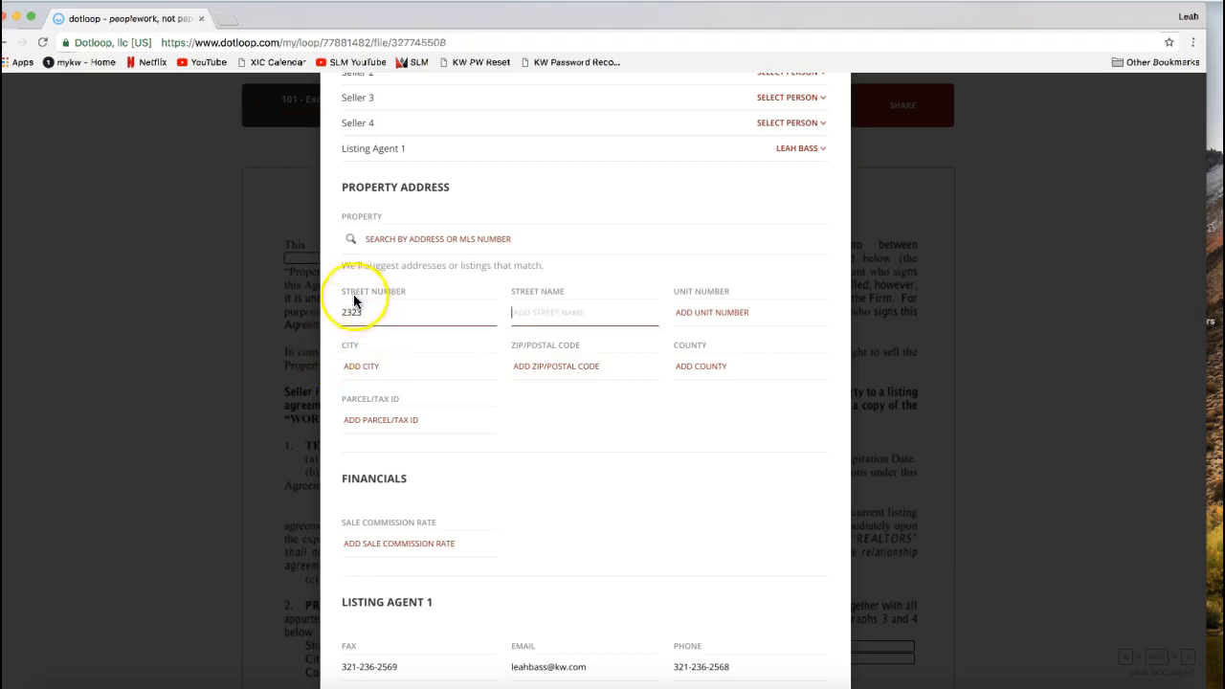
left_click(364, 312)
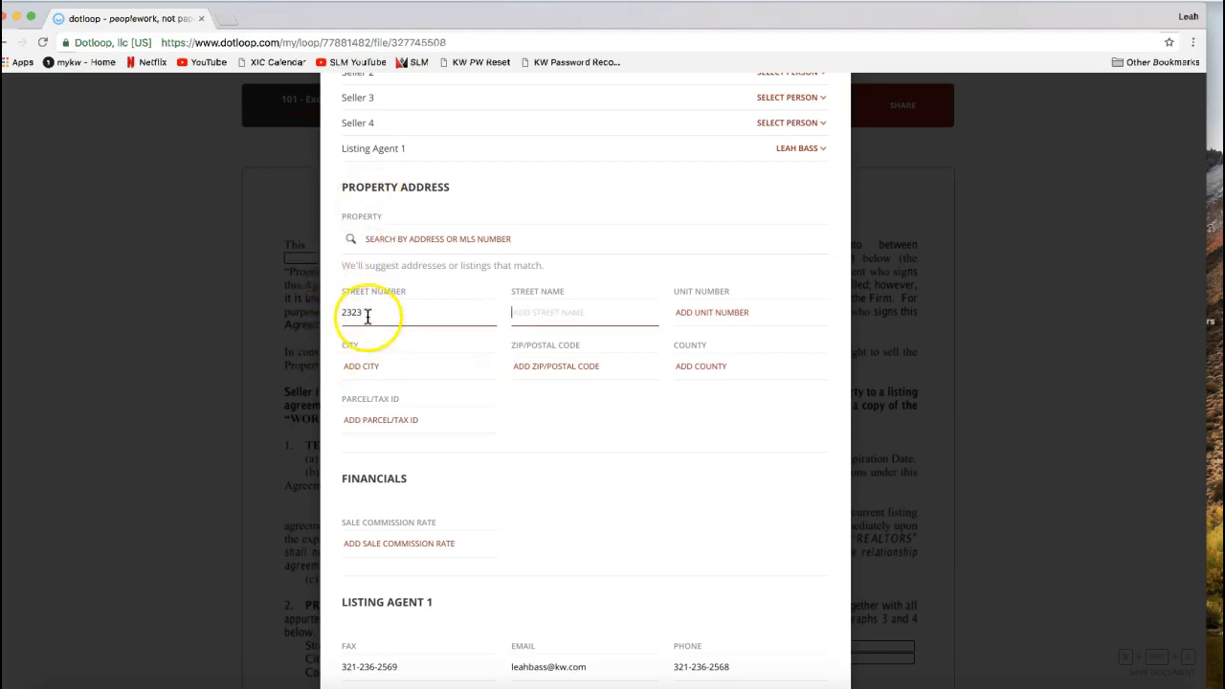
left_click(631, 287)
type("D")
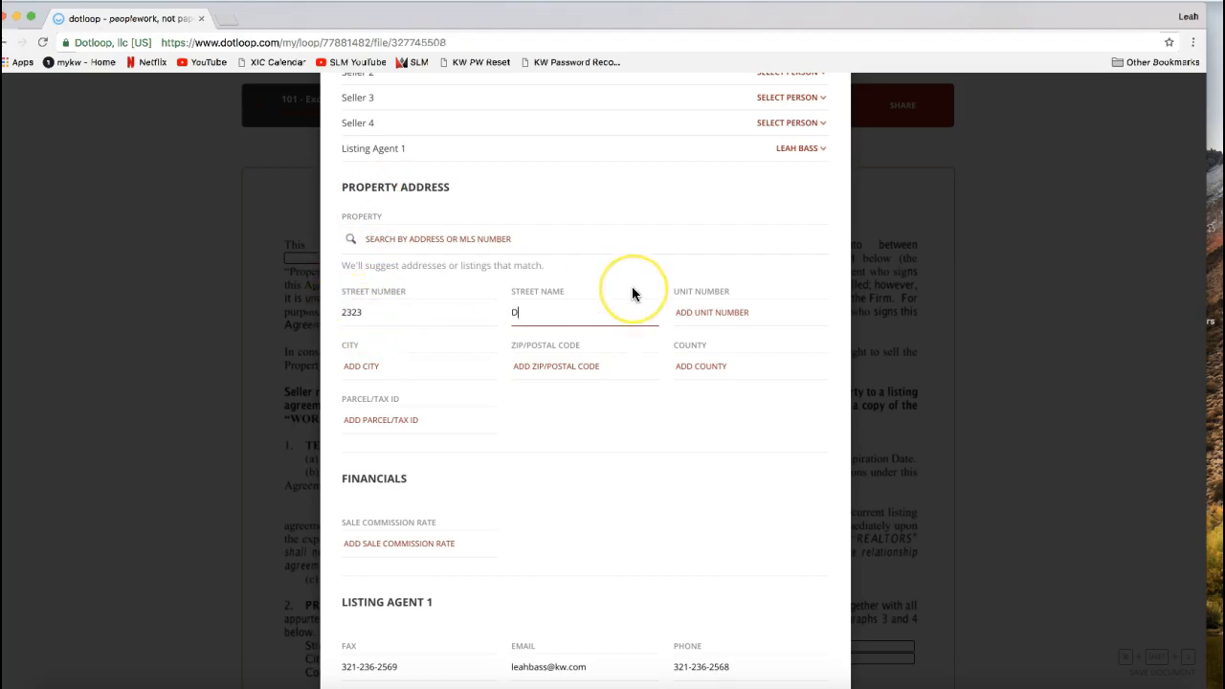
type("otloop Rocks ")
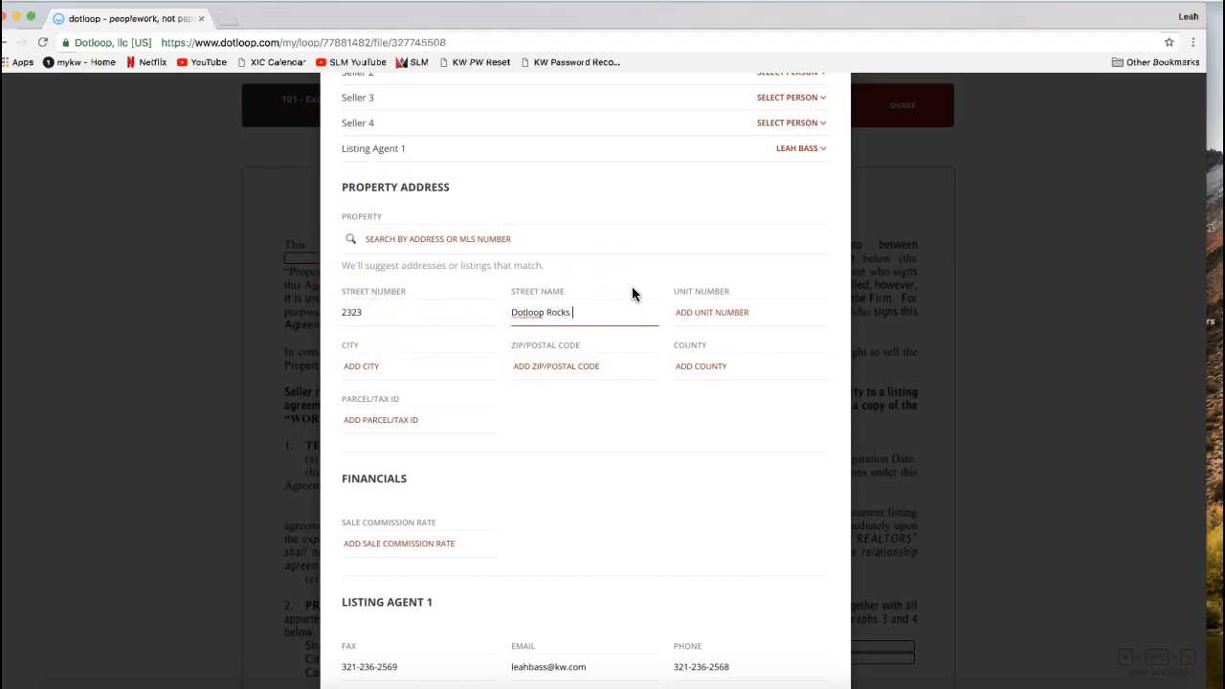
type("Drive")
- Complete the property address with its city, ZIP code and county
left_click(465, 372)
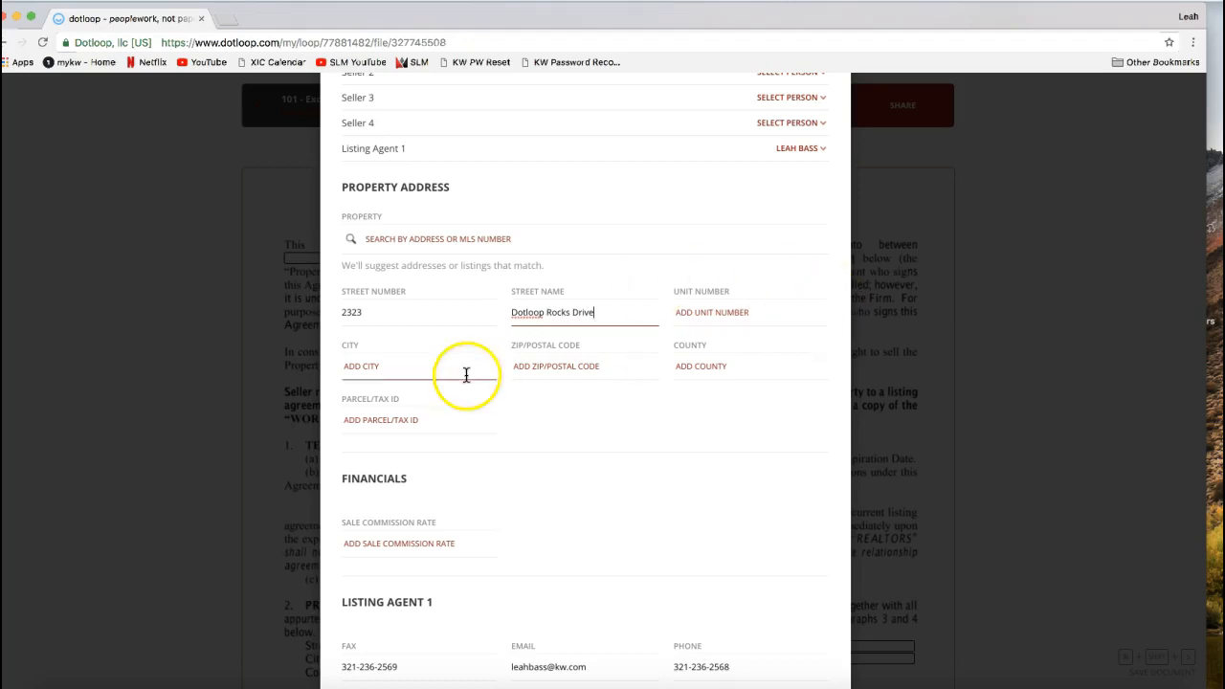
type("Charlotte")
key("Tab")
type("NC")
key("BackSpace")
key("BackSpace")
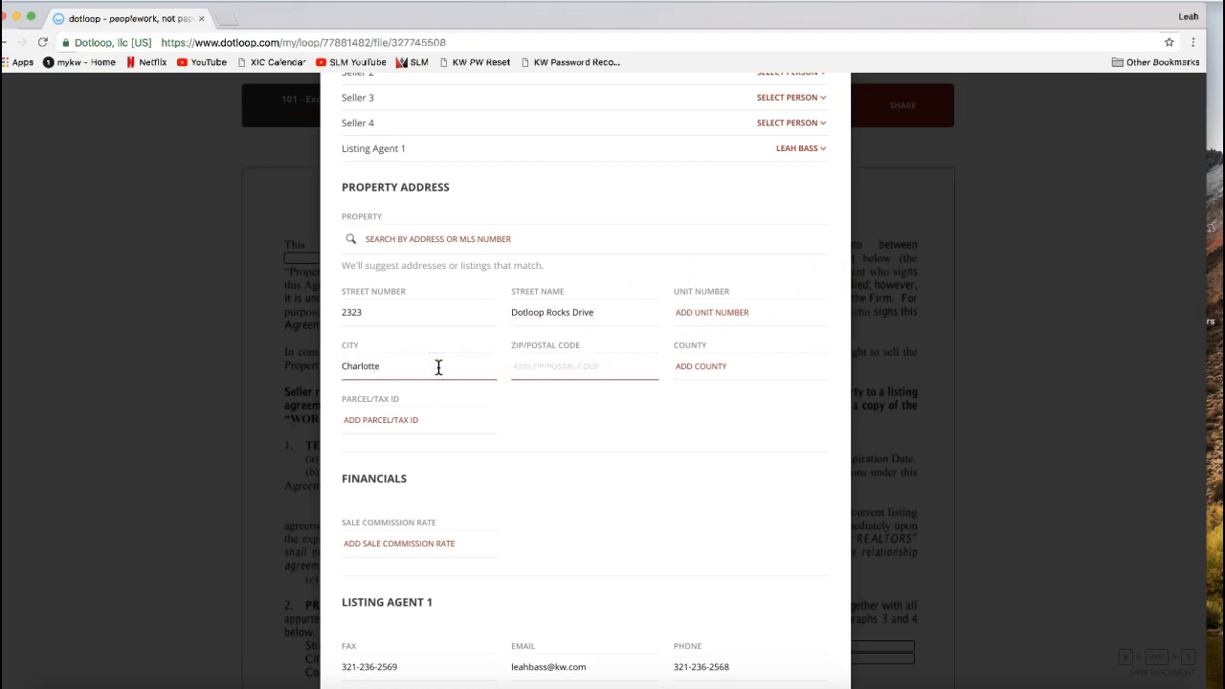
type("28277")
left_click(651, 385)
left_click(697, 369)
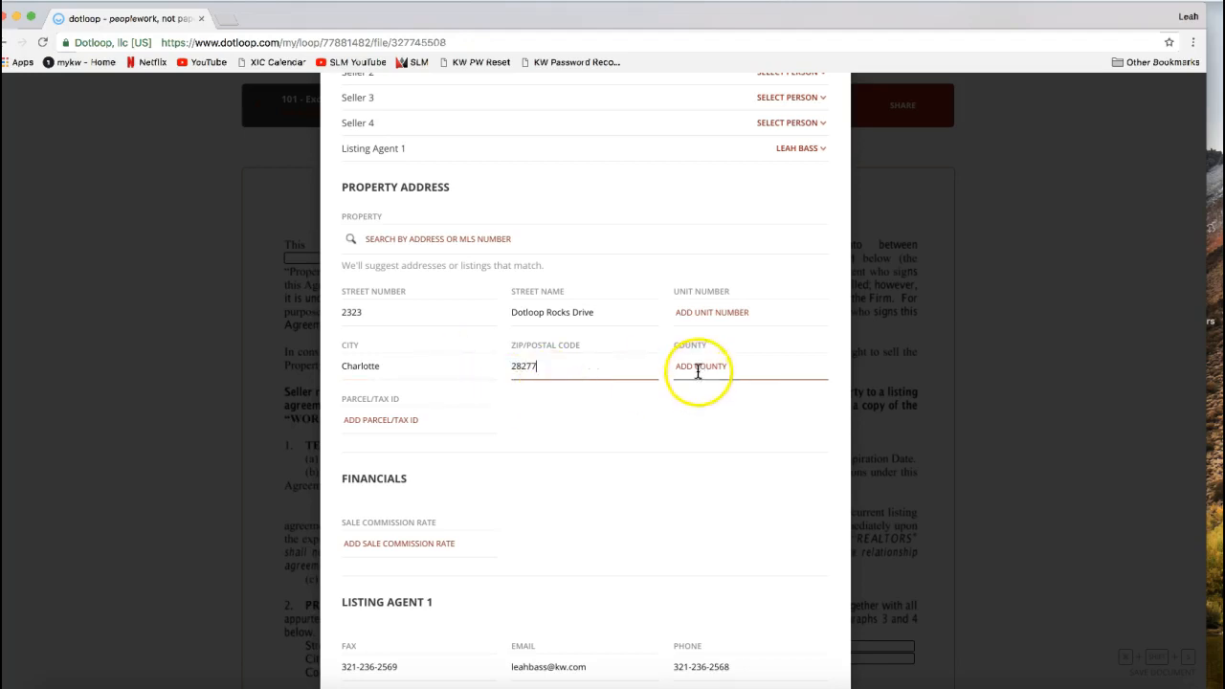
left_click(596, 373)
left_click(712, 369)
type("Mecklen")
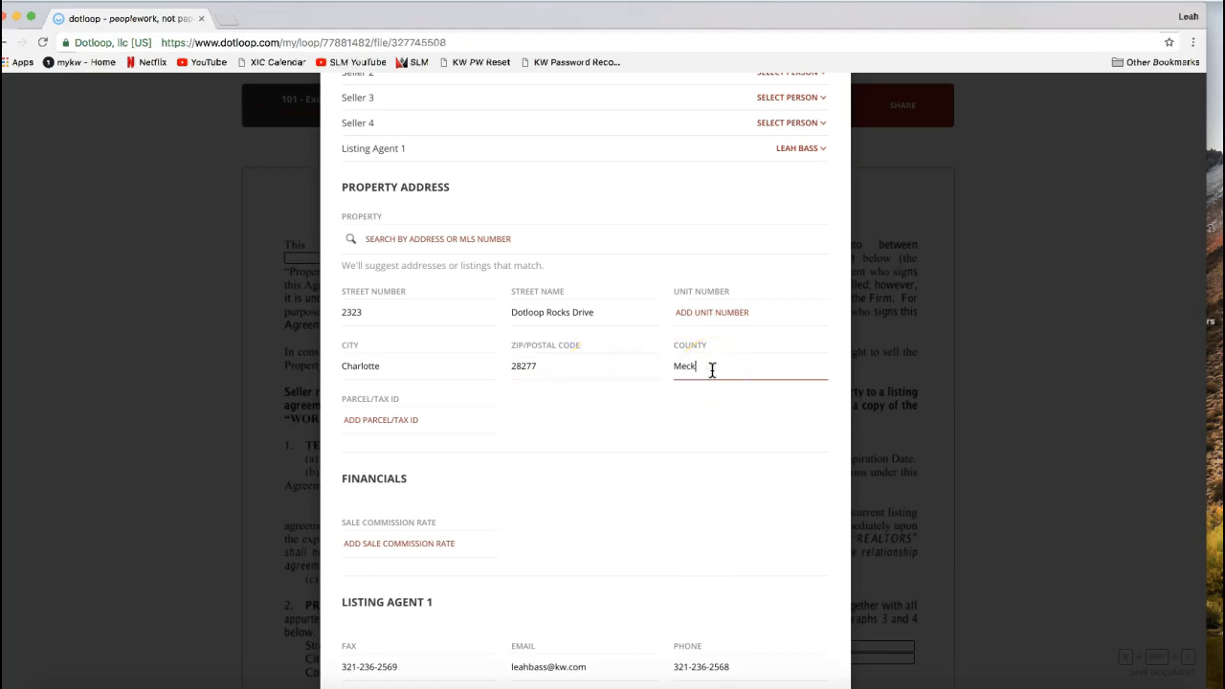
type("burg")
- Review the Financials, Listing Agent 1, Seller 1, Listing Information and Geographic Description sections of the Autofill form
scroll(605, 436, "down", 2)
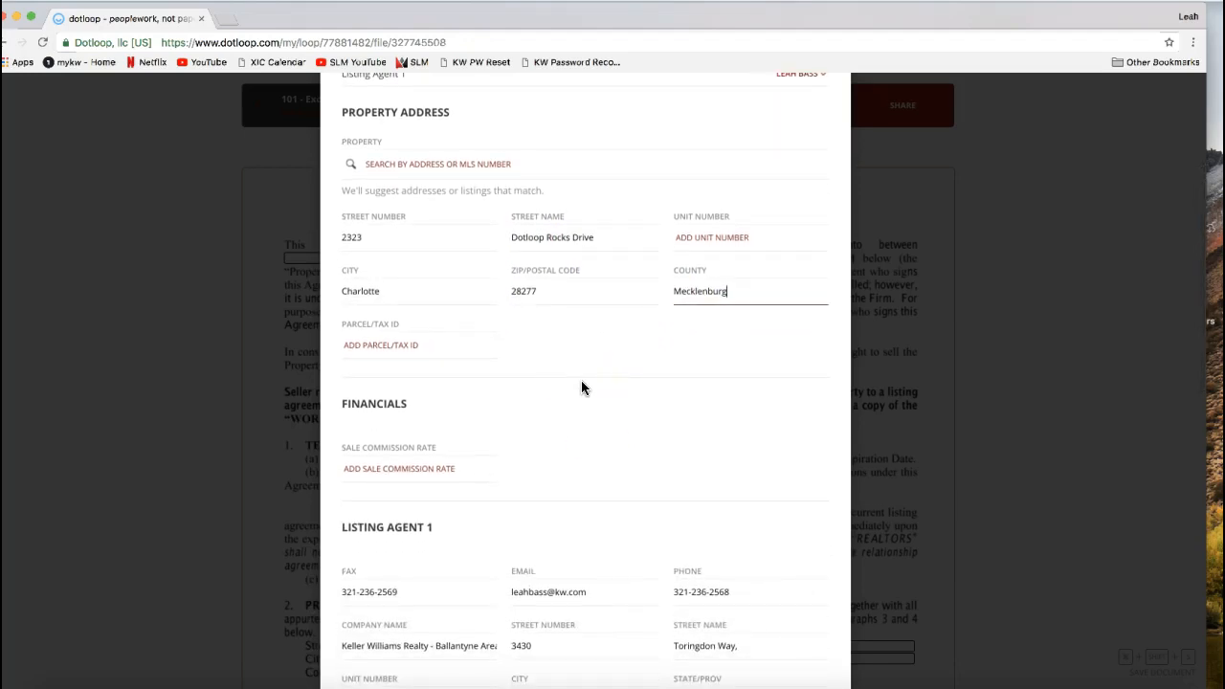
scroll(582, 383, "down", 2)
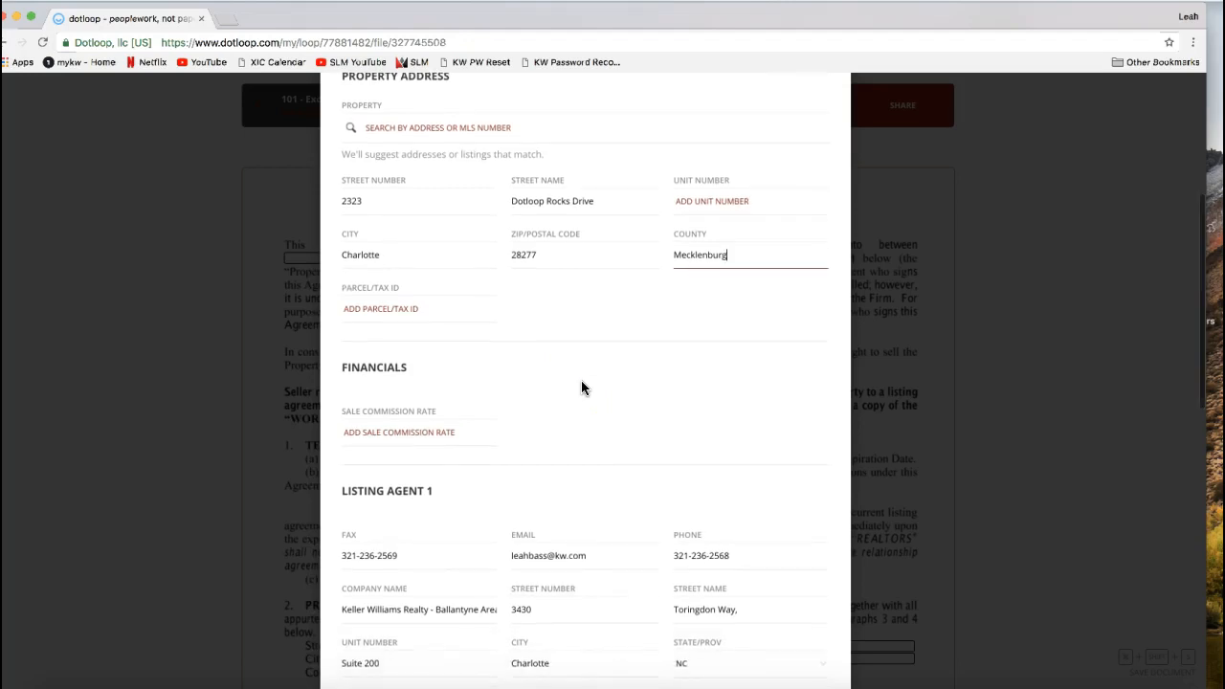
scroll(581, 383, "down", 3)
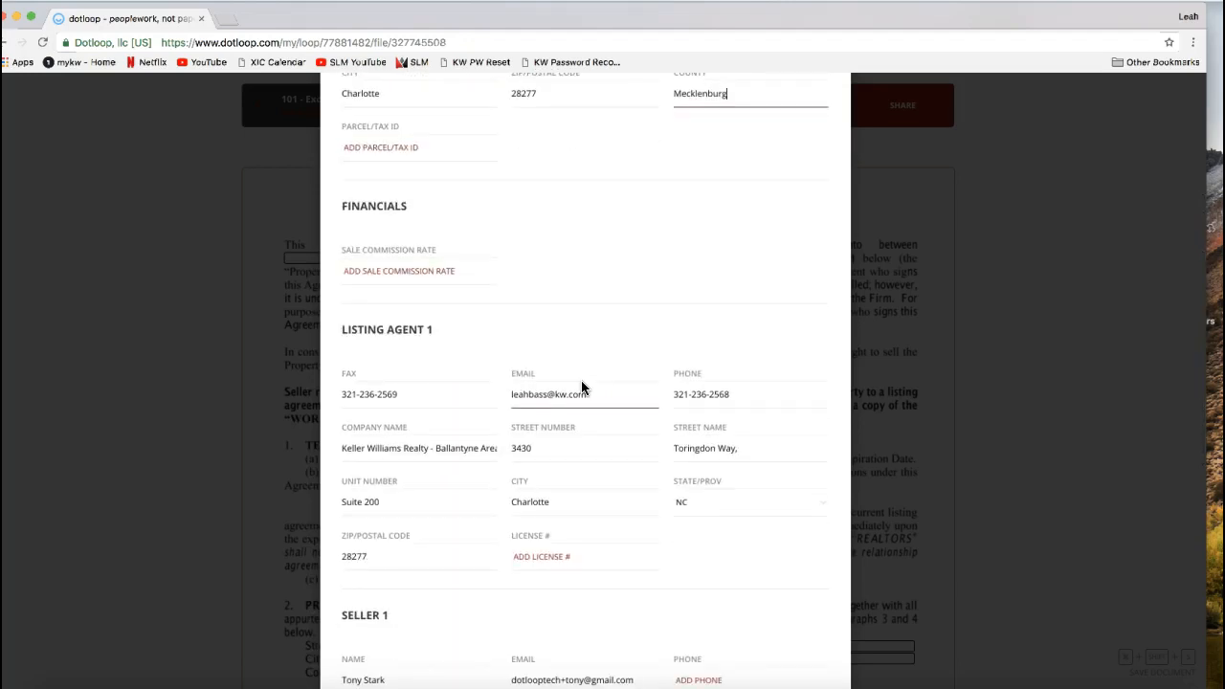
scroll(581, 382, "up", 5)
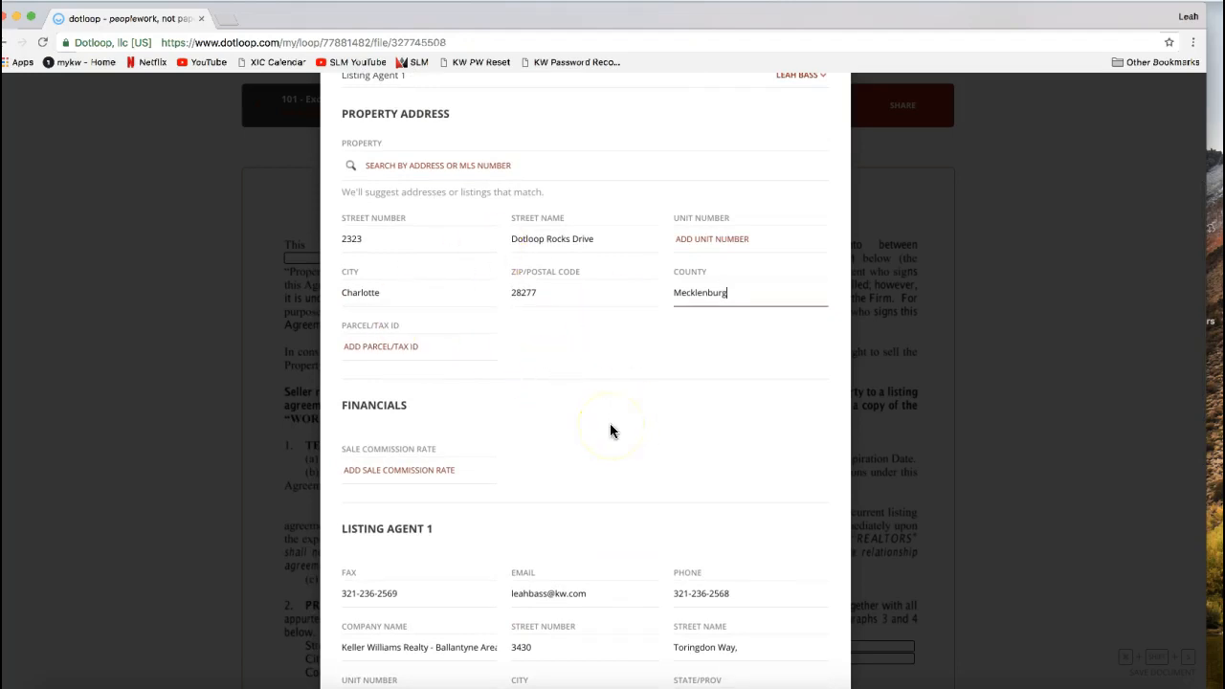
scroll(611, 431, "down", 2)
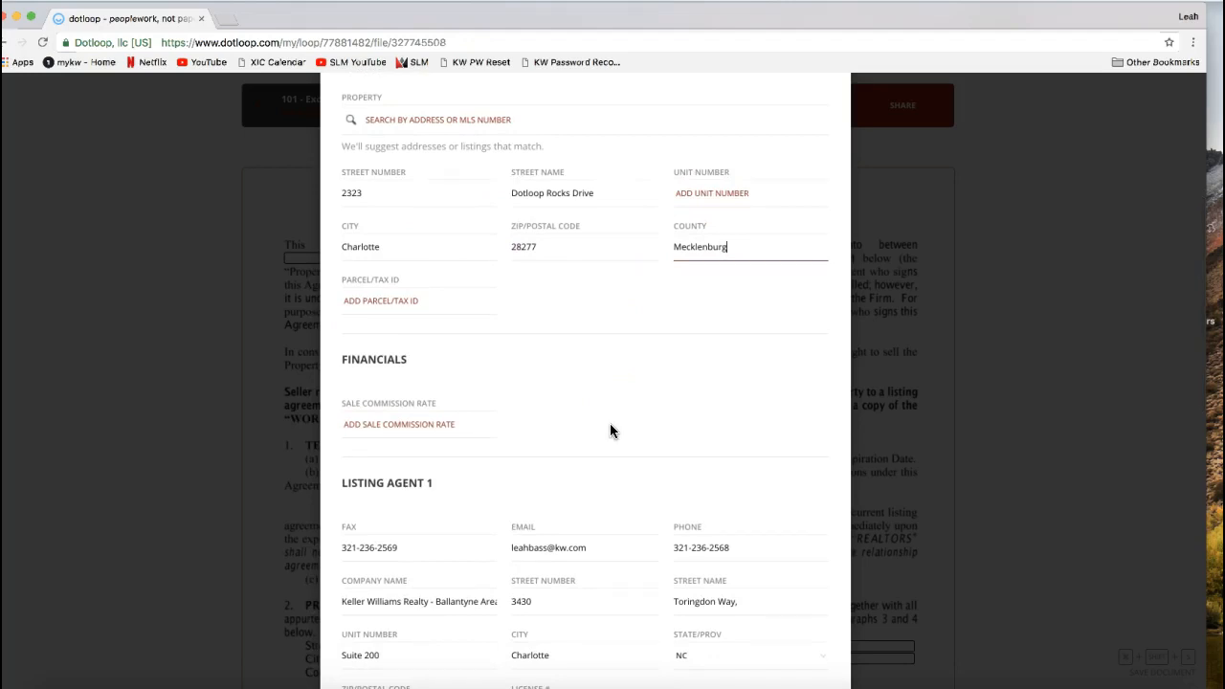
left_click(459, 424)
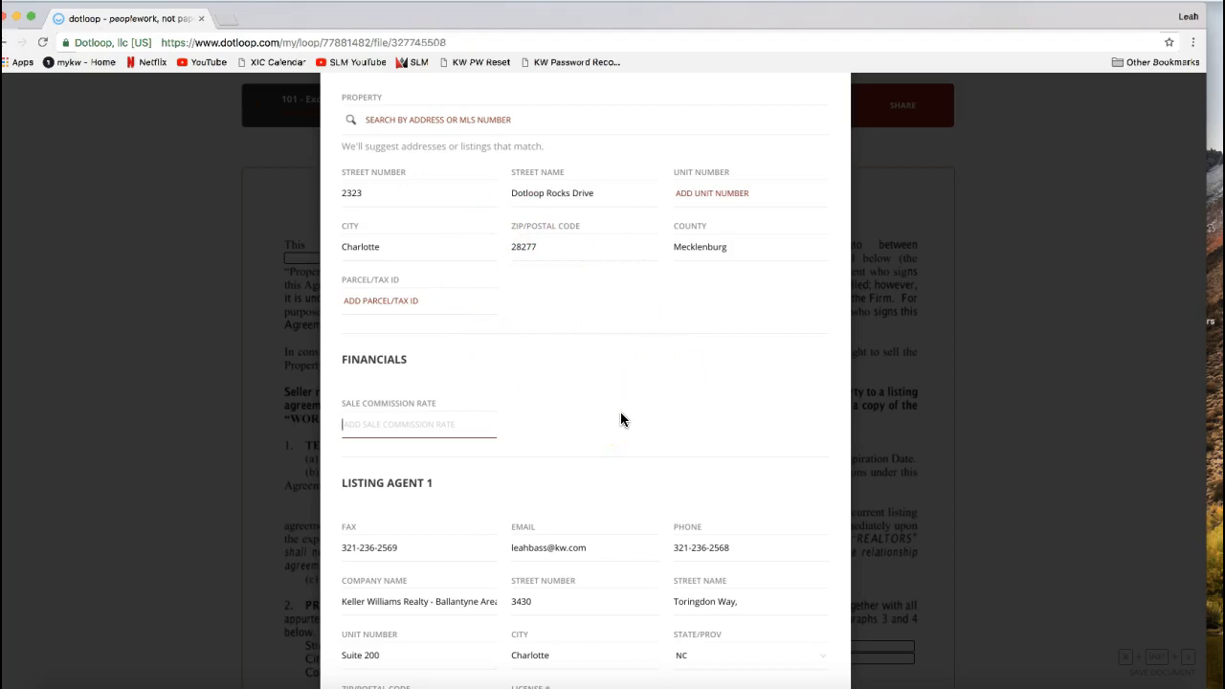
scroll(620, 418, "down", 3)
scroll(620, 418, "down", 5)
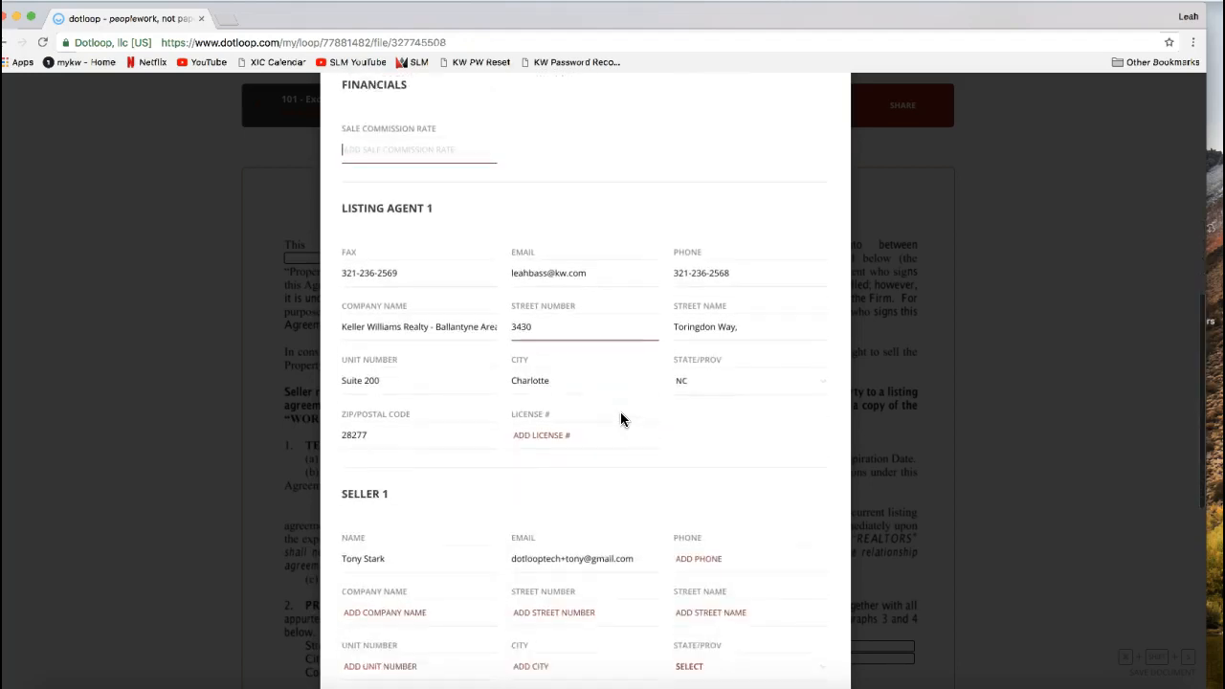
scroll(620, 418, "down", 2)
scroll(394, 386, "down", 2)
scroll(396, 392, "down", 2)
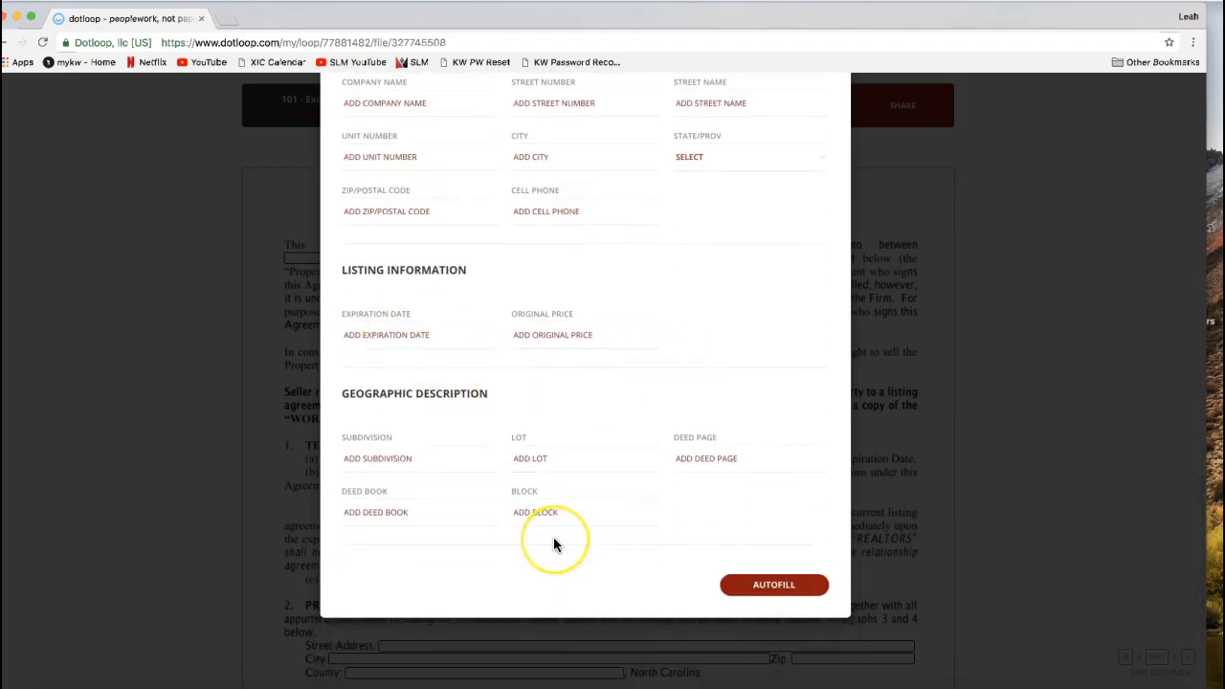
- Autofill the listing agreement with the assigned roles and the property details entered in the form
left_click_drag(383, 393, 469, 393)
left_click(510, 400)
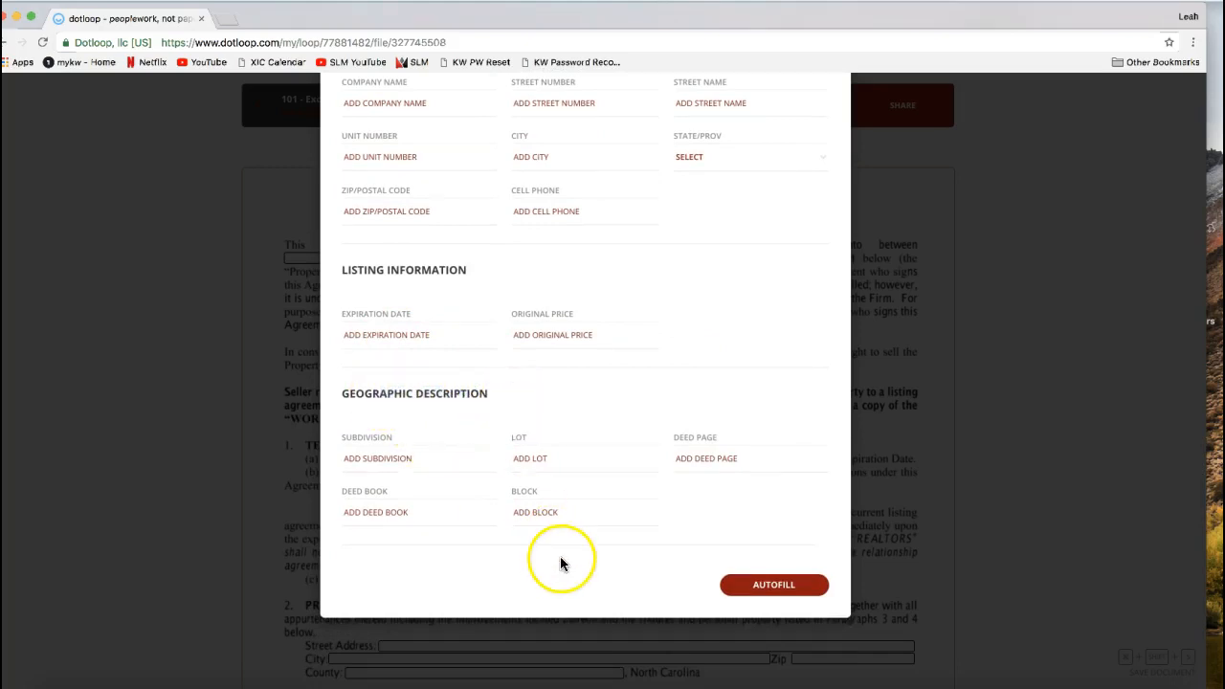
left_click(762, 603)
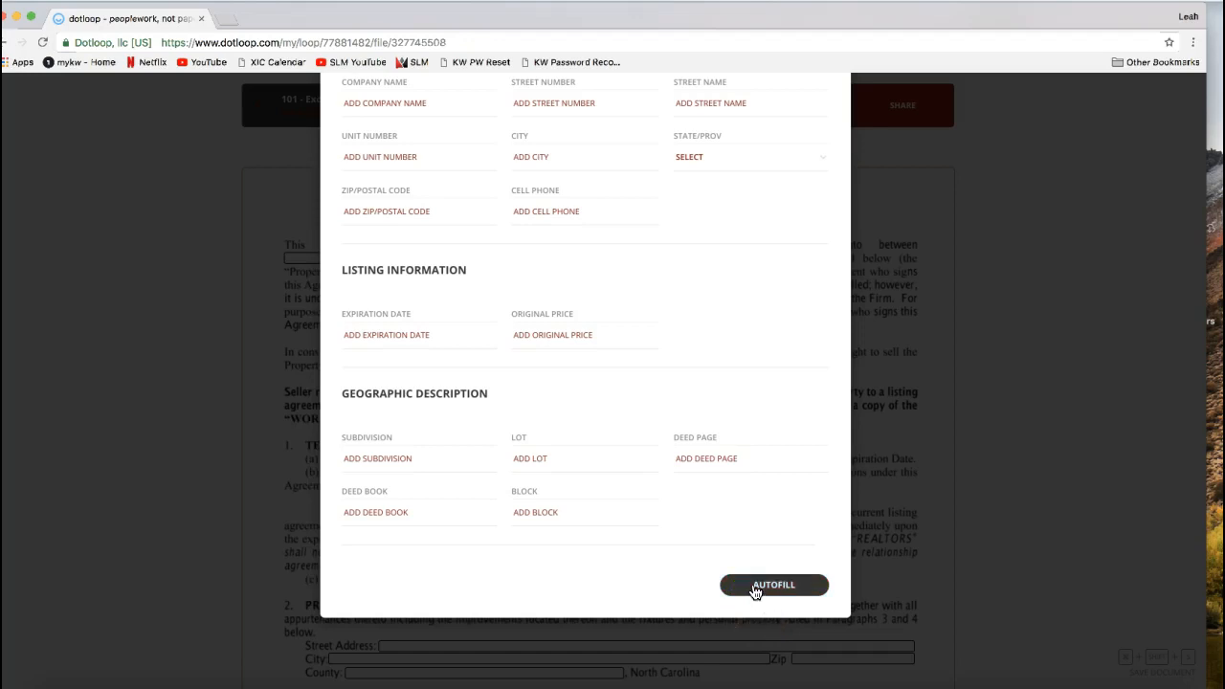
left_click(755, 588)
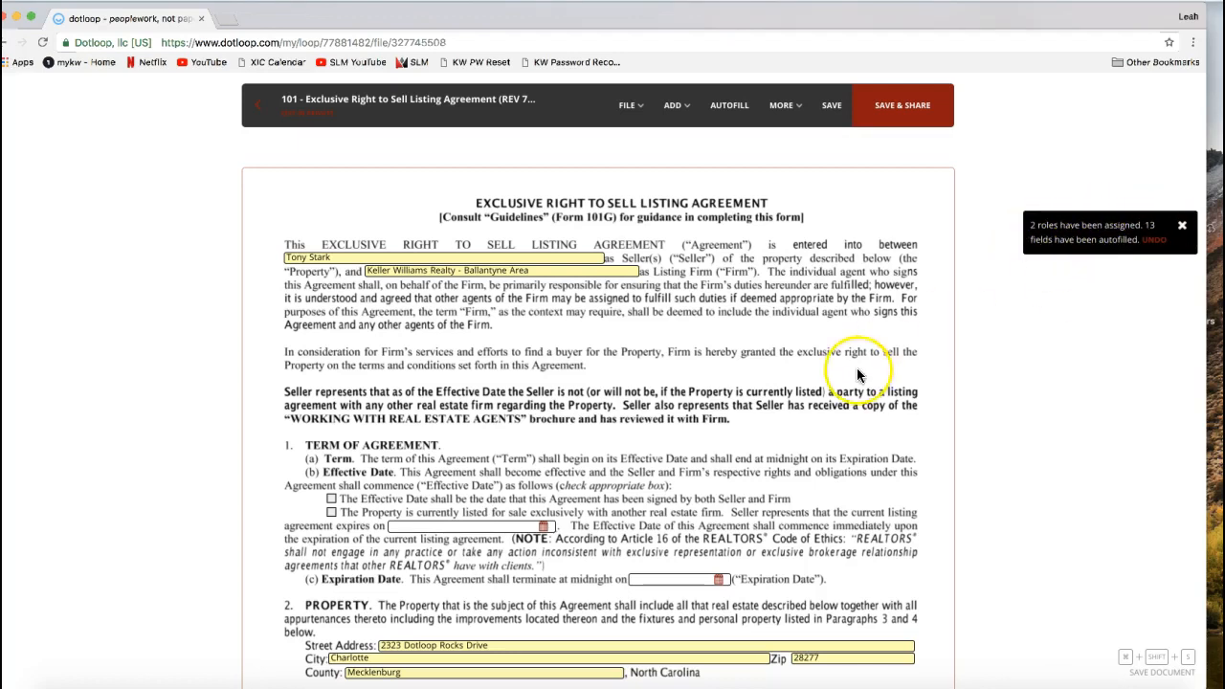
- Try adding NC after Charlotte in the agreement's City field, and remove it again
scroll(856, 375, "down", 1)
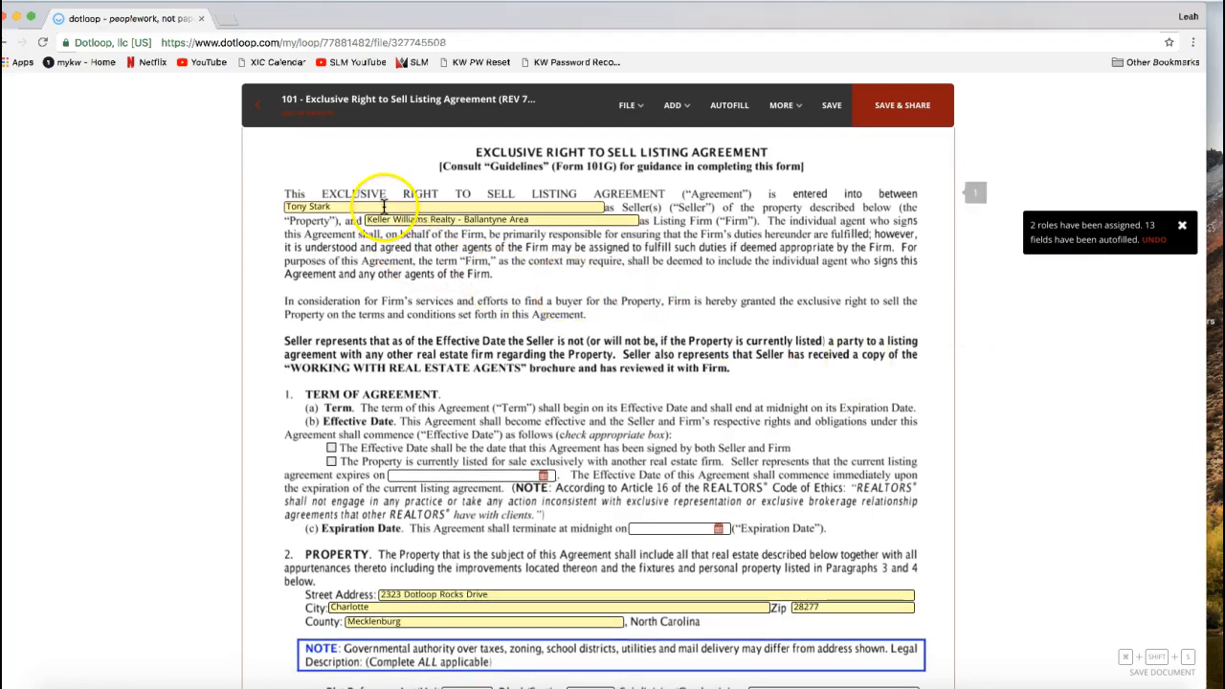
scroll(440, 412, "down", 1)
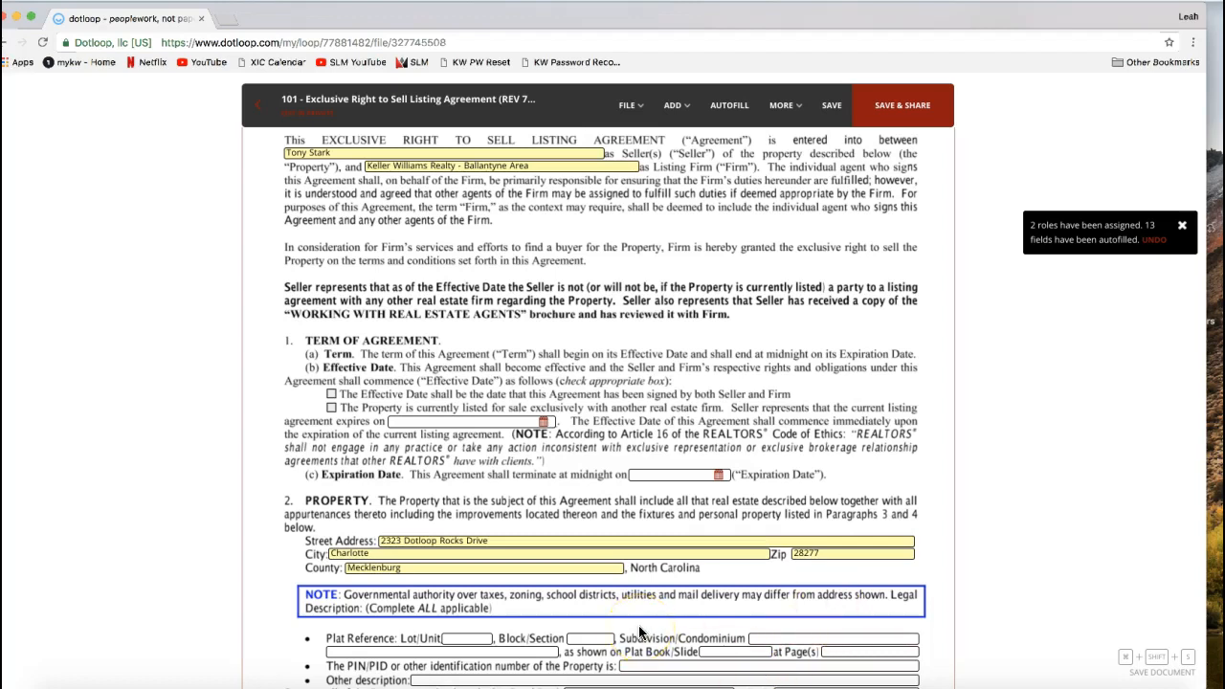
left_click(411, 554)
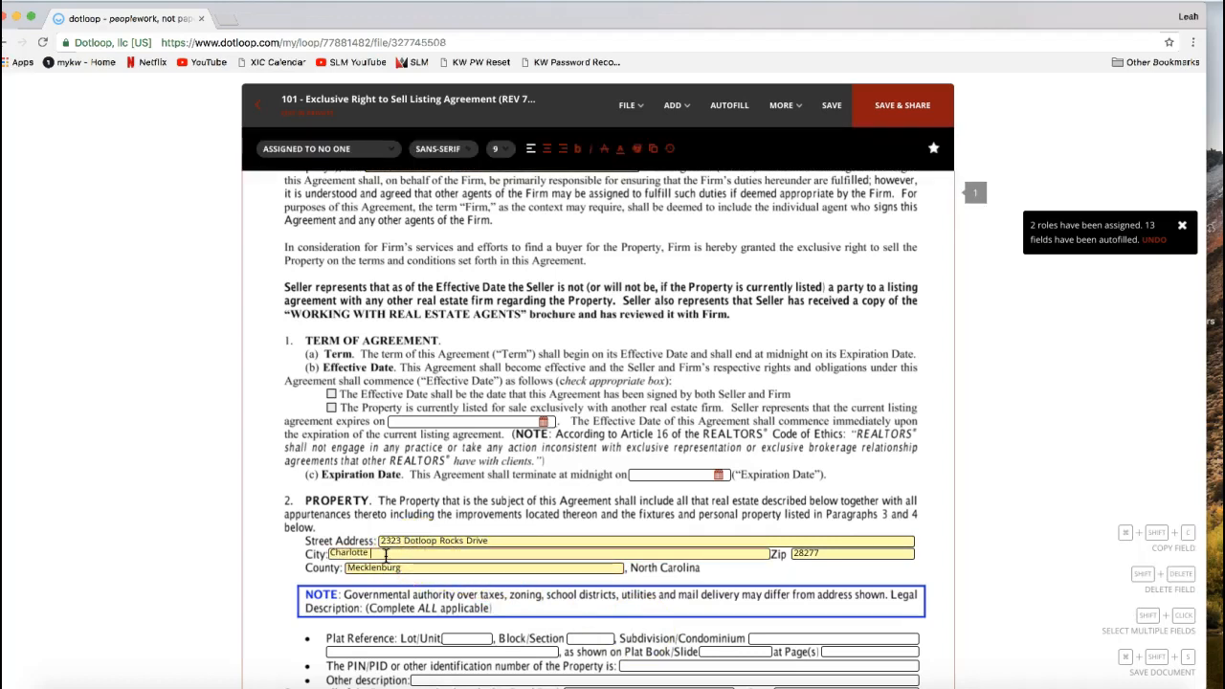
type("NC")
key("Escape")
key("BackSpace")
key("BackSpace")
key("BackSpace")
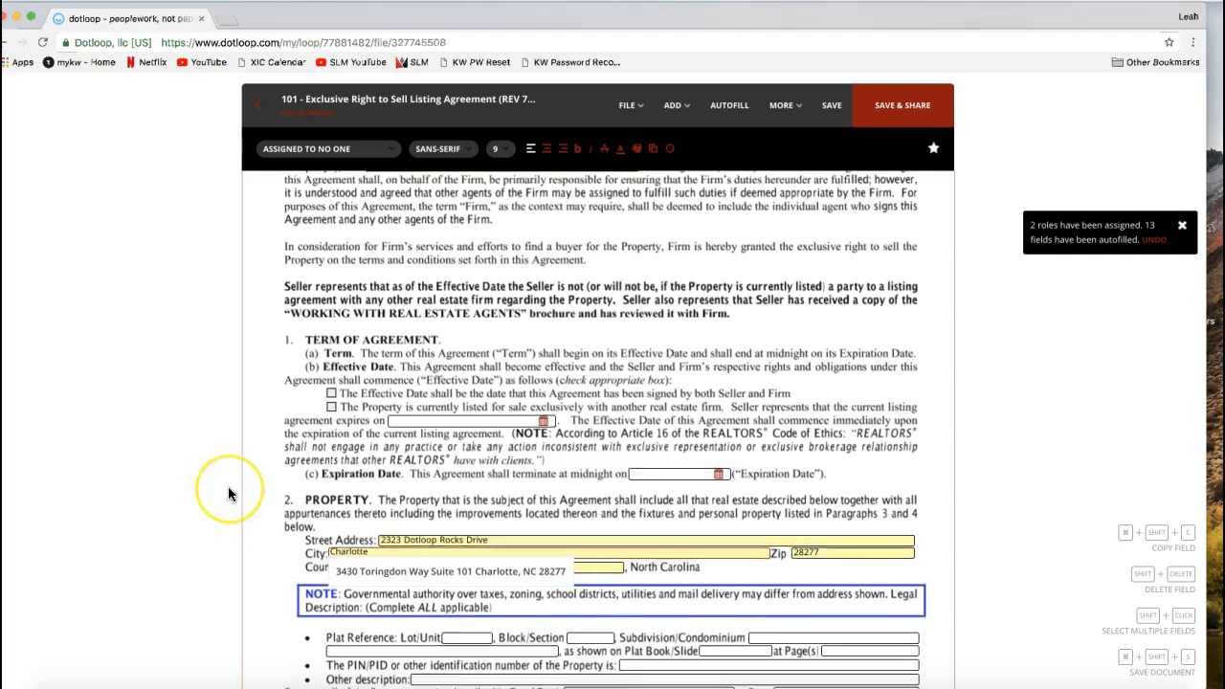
- Inspect the seller initials fields at the end of page 1 and the person assigned to the first one
scroll(228, 490, "down", 4)
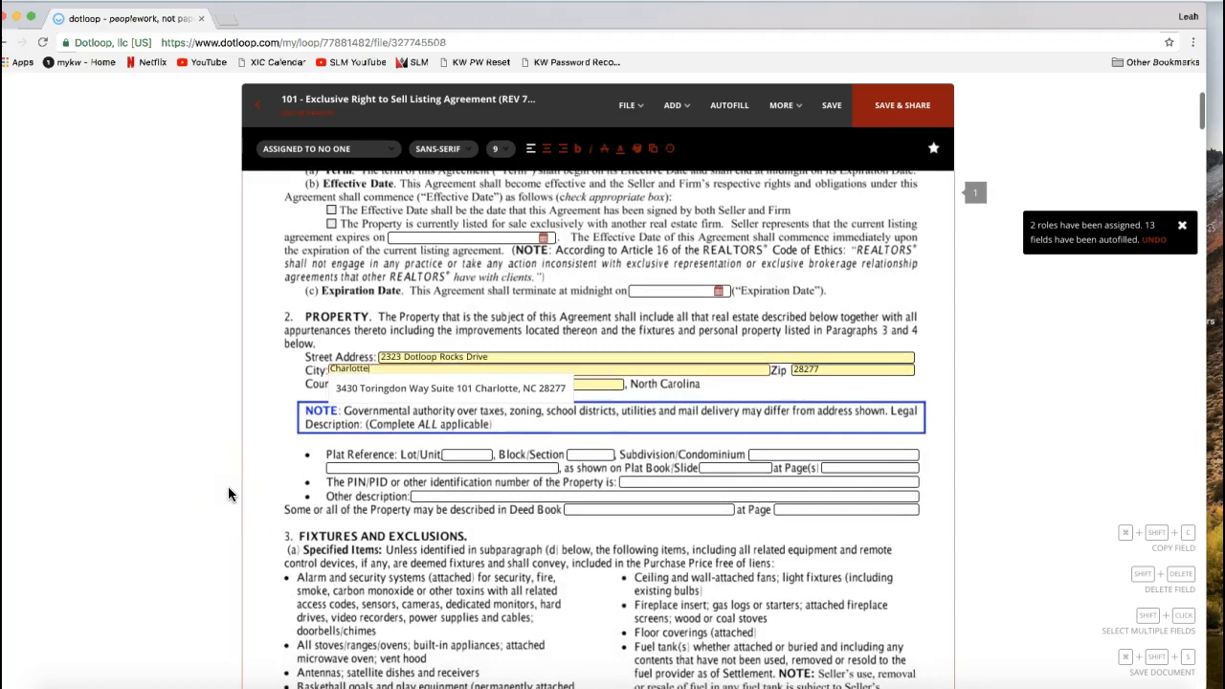
scroll(228, 488, "down", 5)
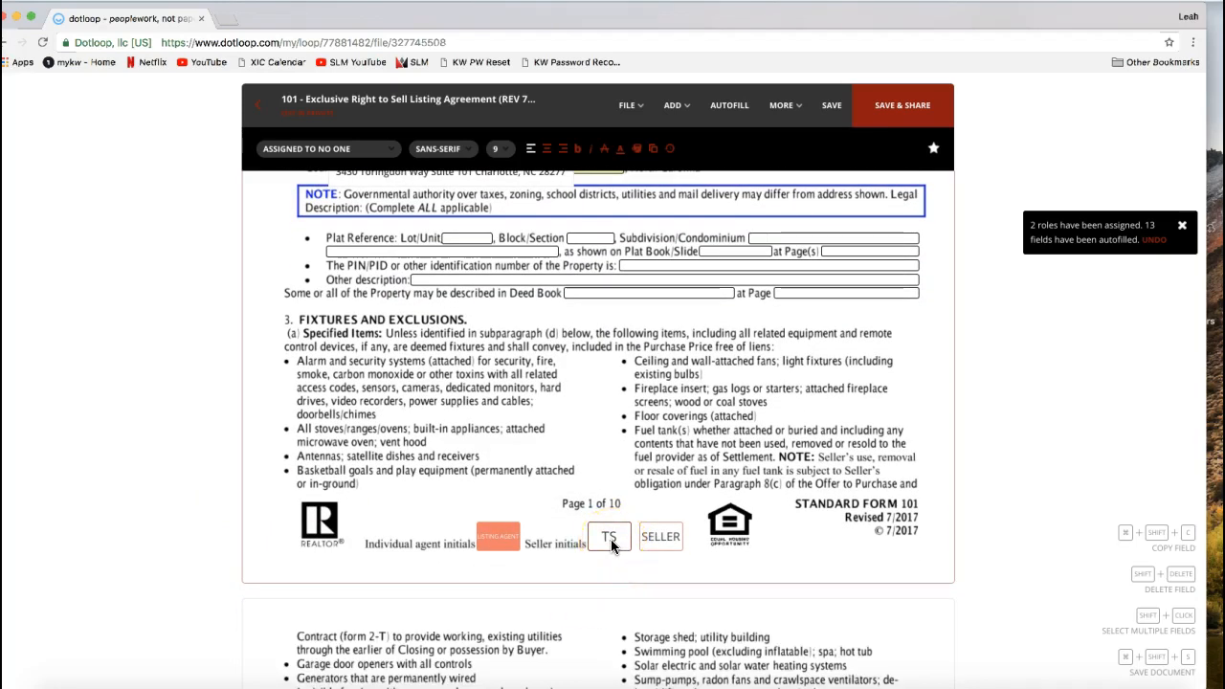
left_click(553, 548)
left_click(612, 546)
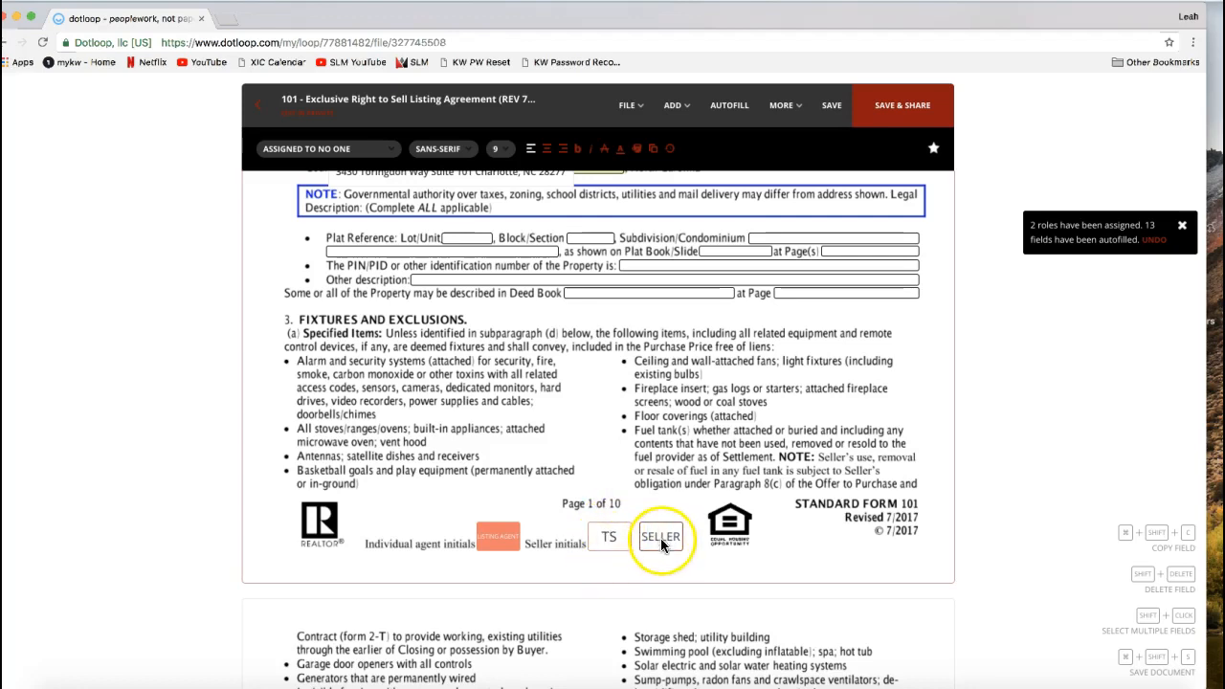
left_click(606, 538)
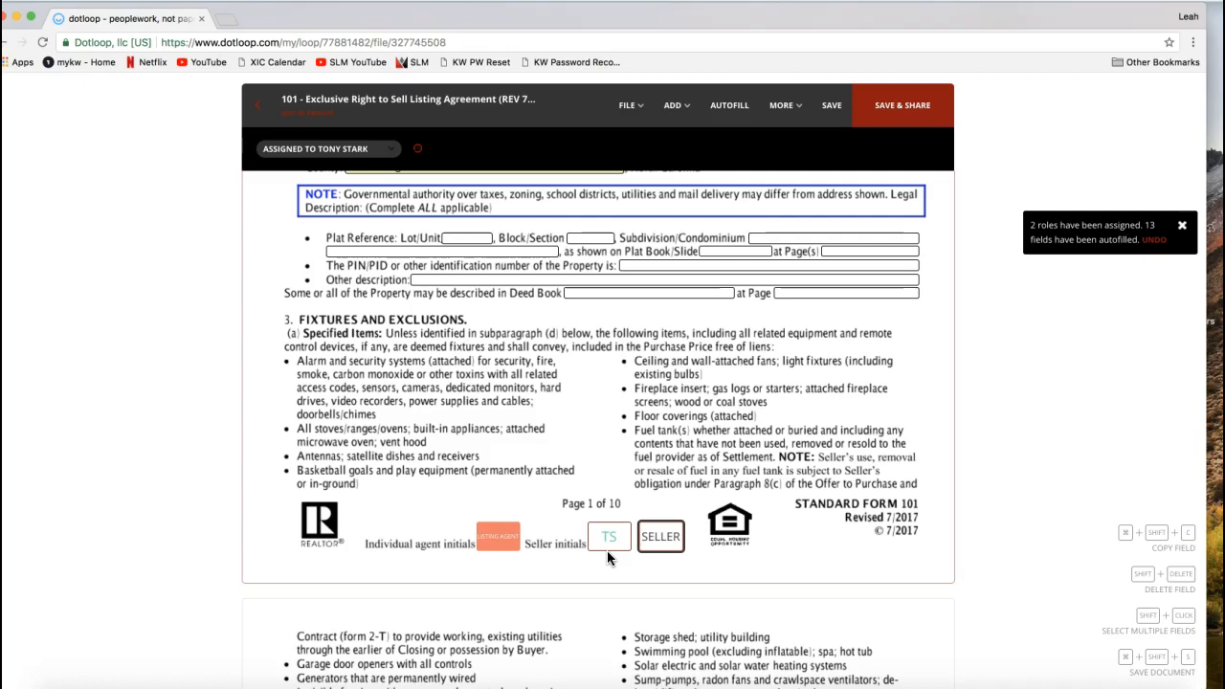
left_click(609, 542)
left_click(615, 503)
left_click(702, 564)
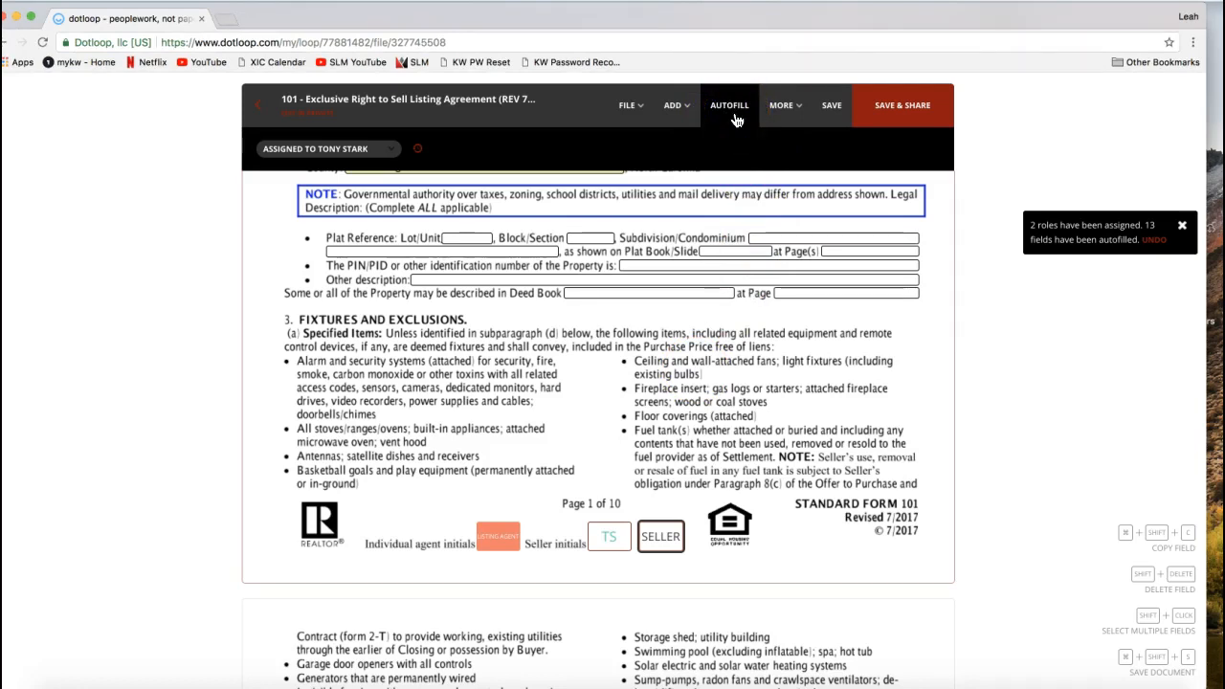
- Save the agreement's changes and check the role assignments in the Autofill form, closing it without edits
left_click(736, 119)
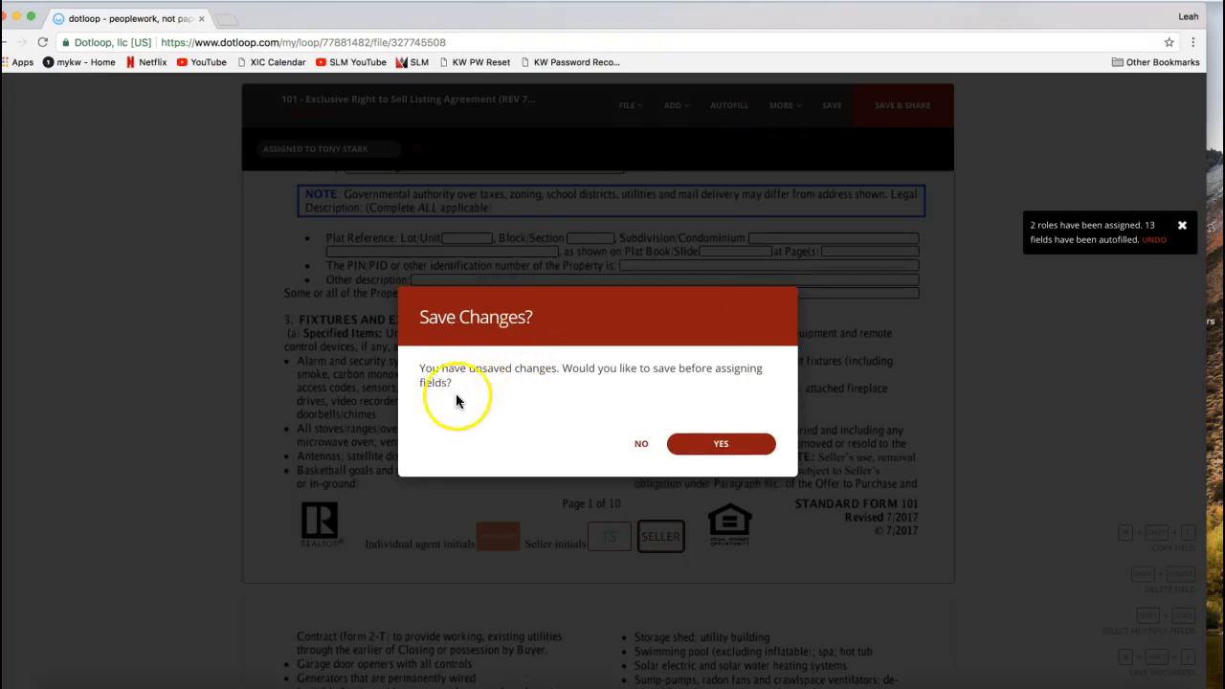
left_click(732, 448)
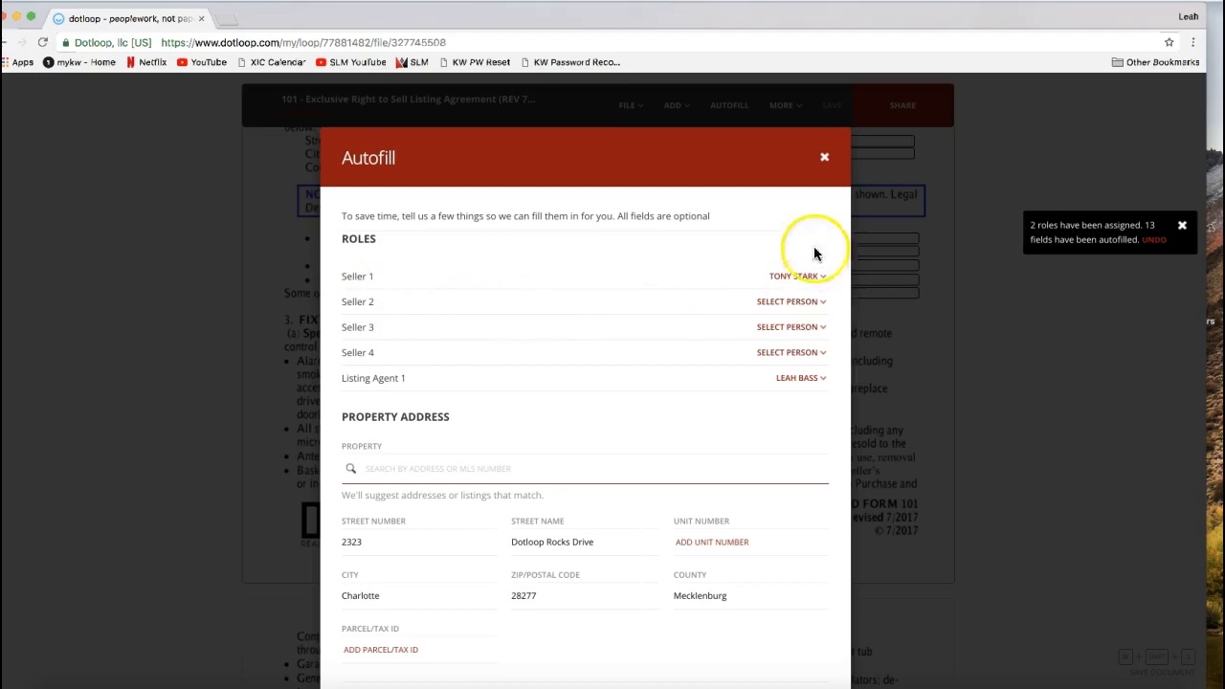
left_click(823, 157)
left_click(610, 550)
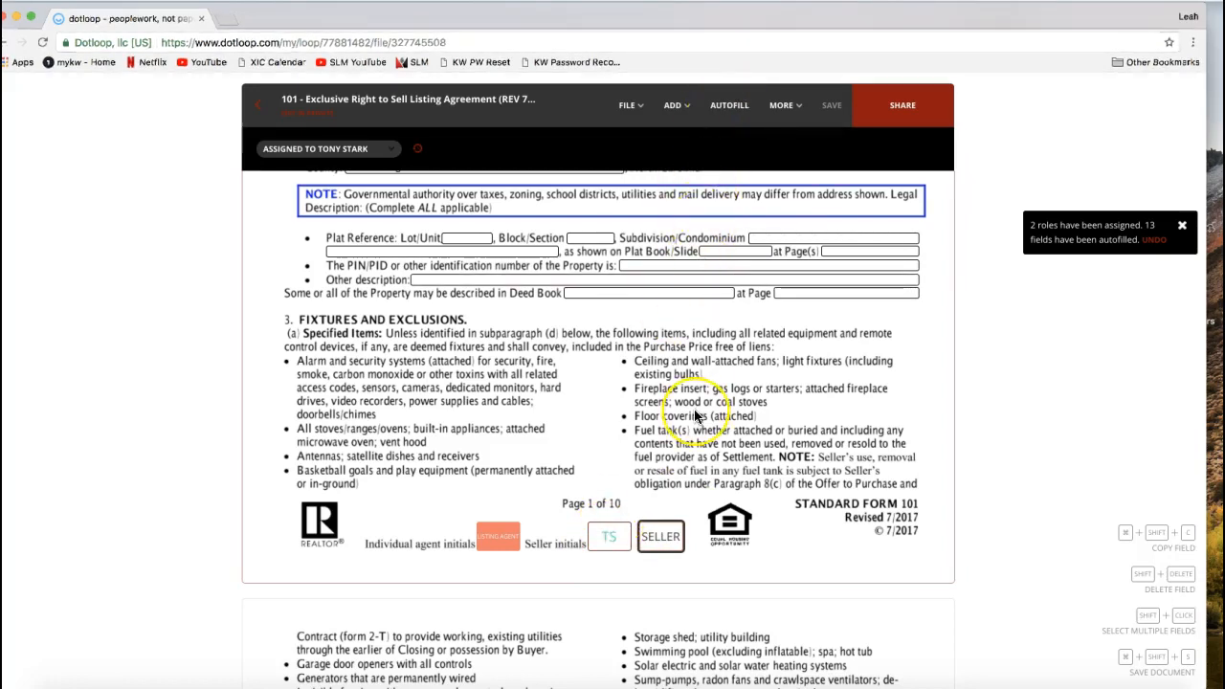
- View the agreement's Host in Person Signing option and its signer selection without starting a signing
scroll(696, 416, "up", 10)
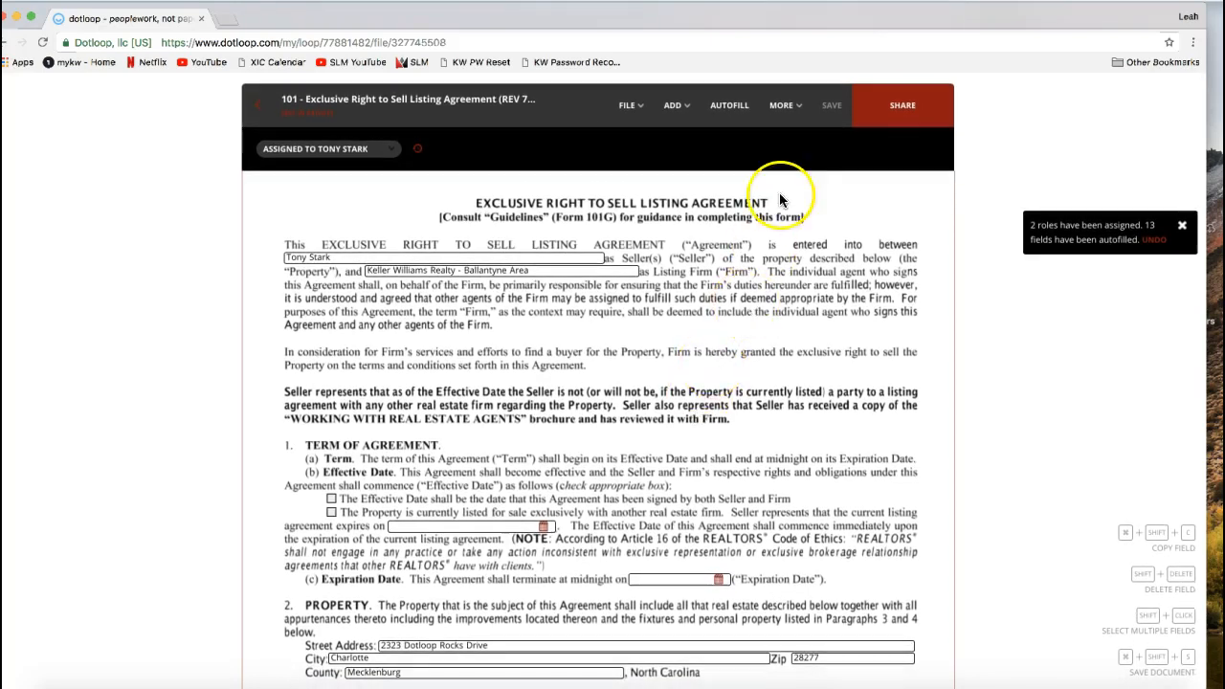
left_click(783, 107)
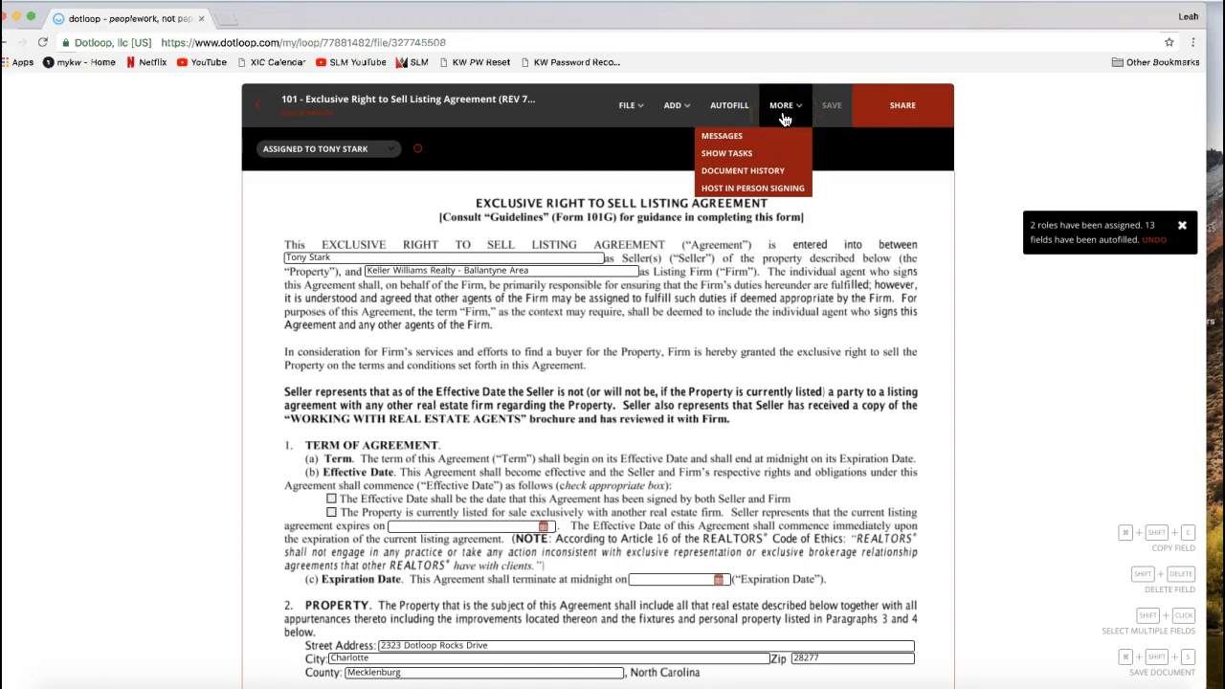
left_click(773, 189)
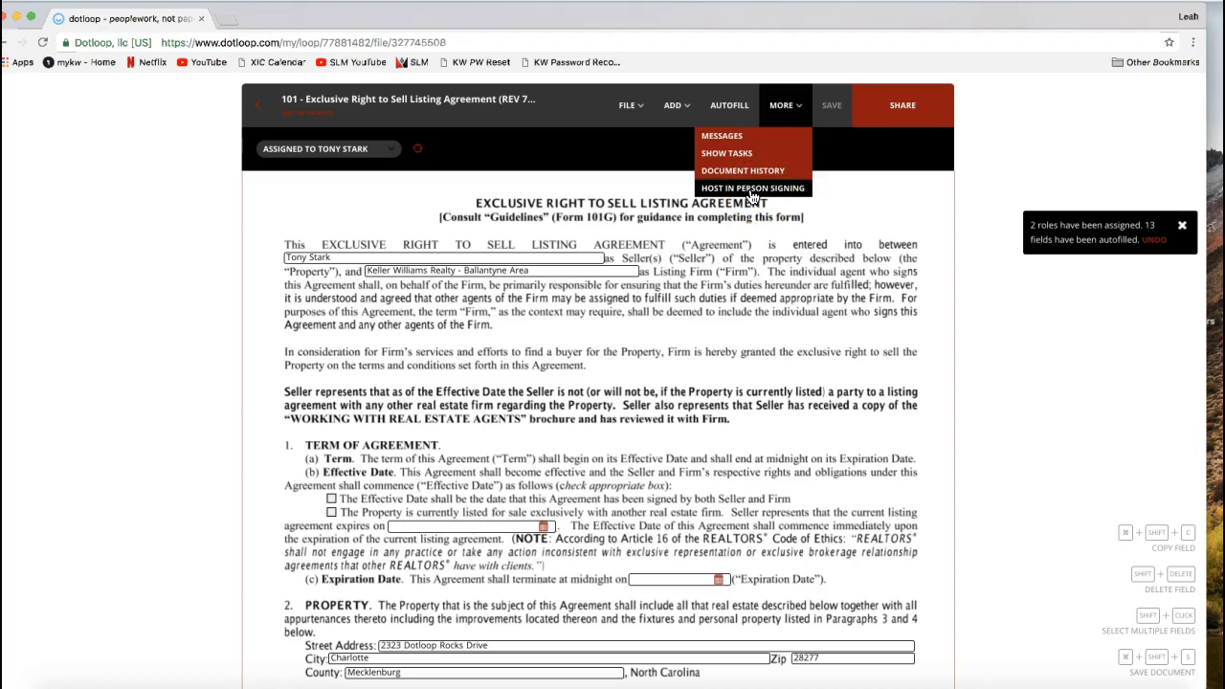
left_click(563, 309)
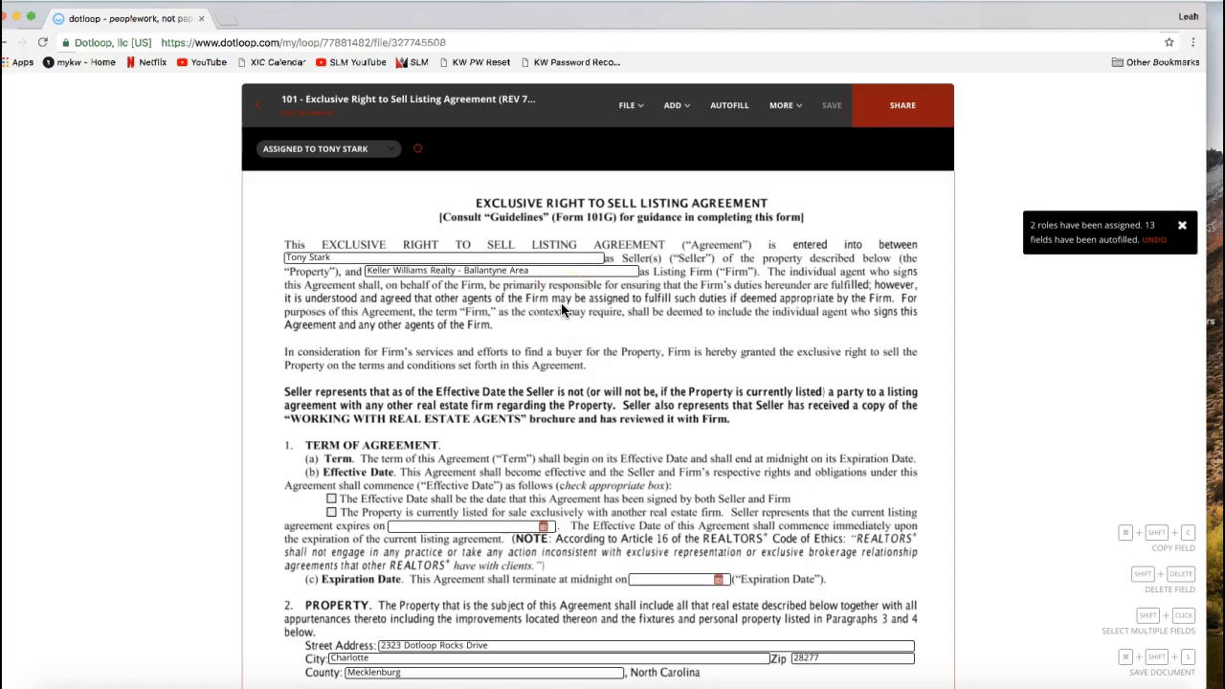
left_click(783, 113)
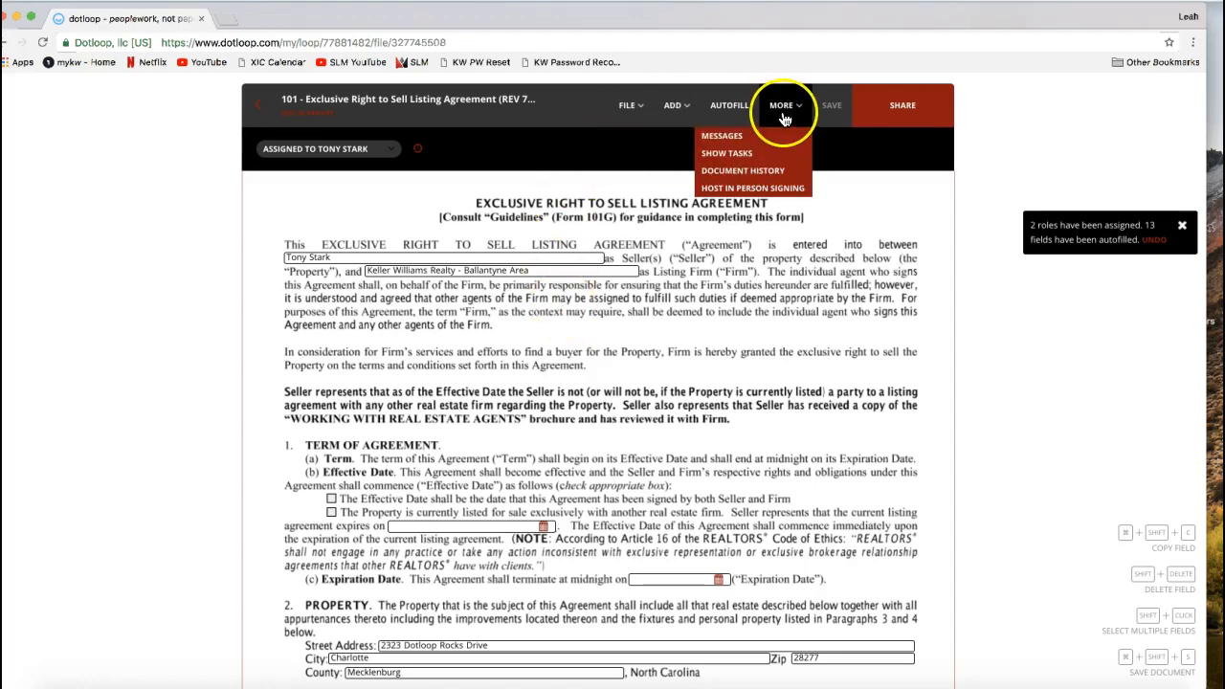
left_click(778, 193)
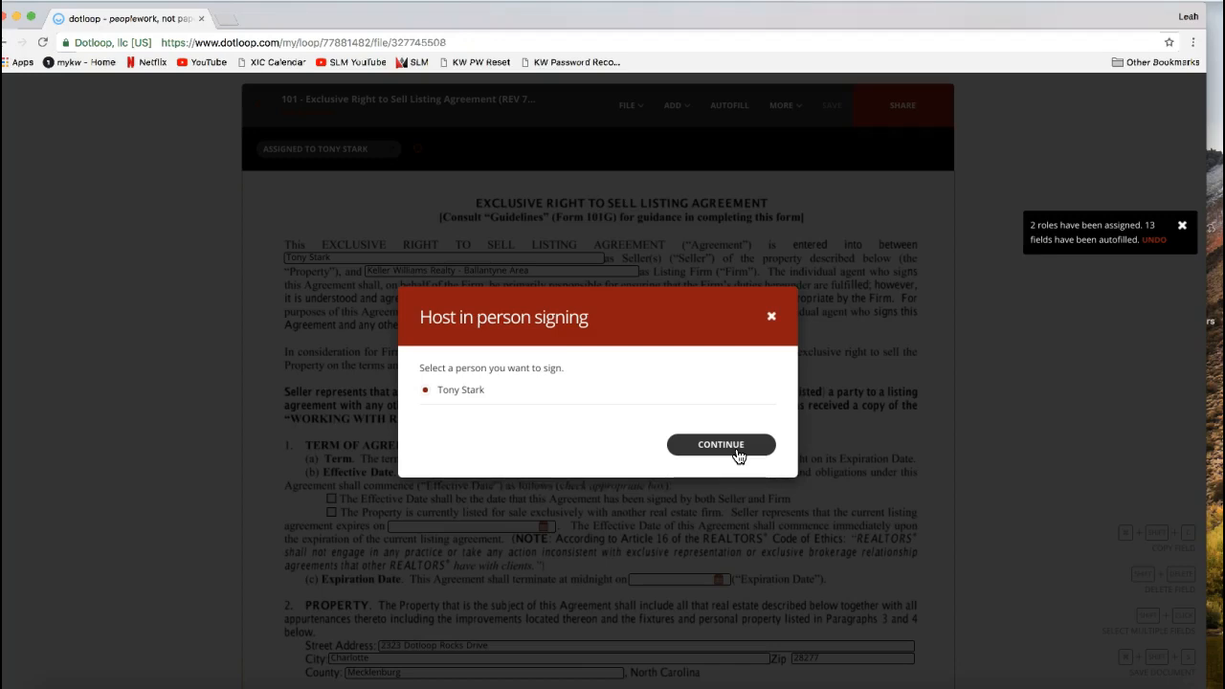
left_click(772, 320)
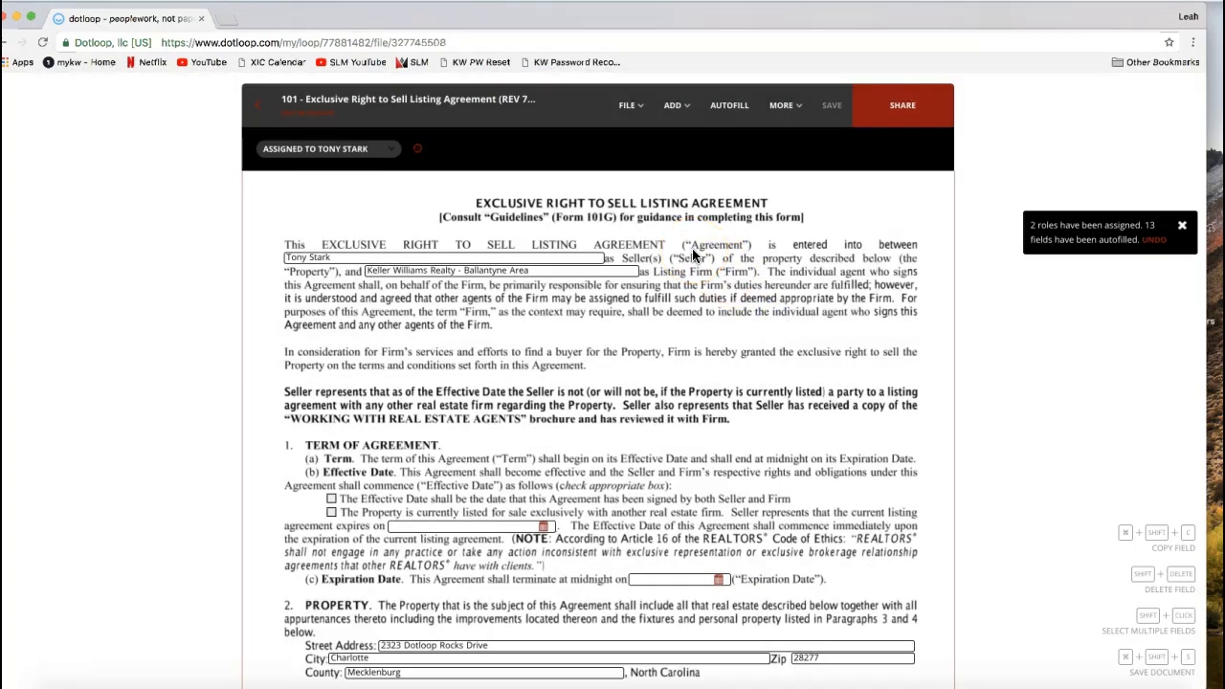
left_click(781, 108)
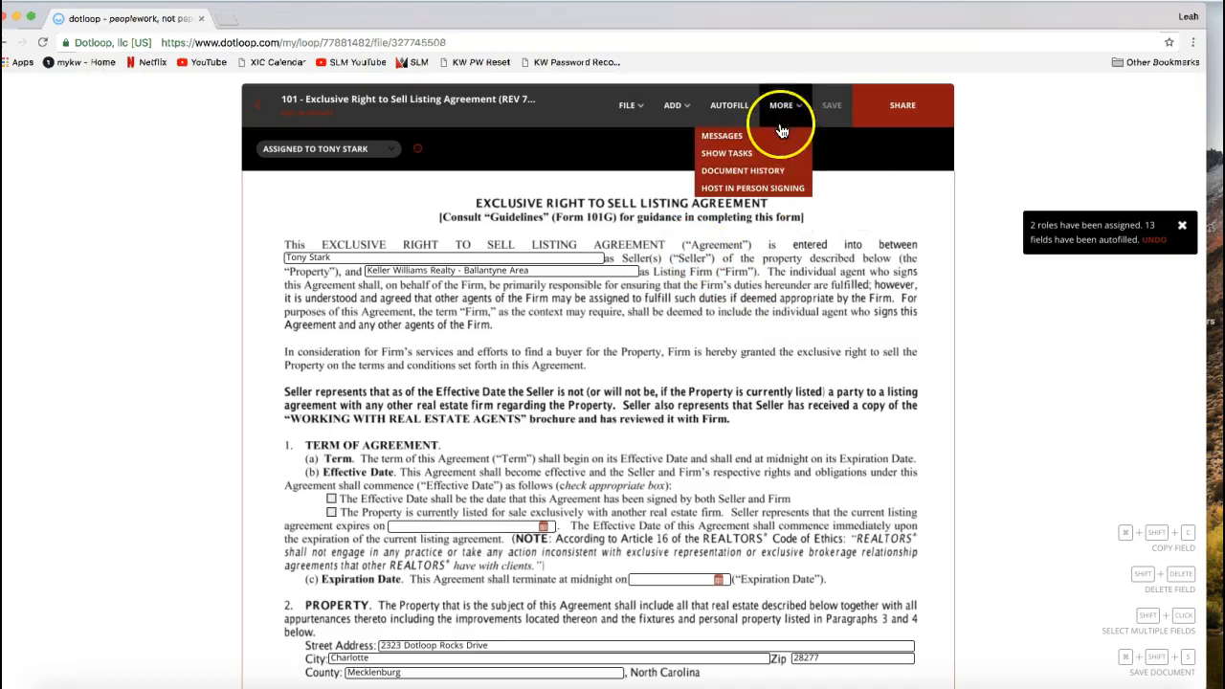
left_click(773, 189)
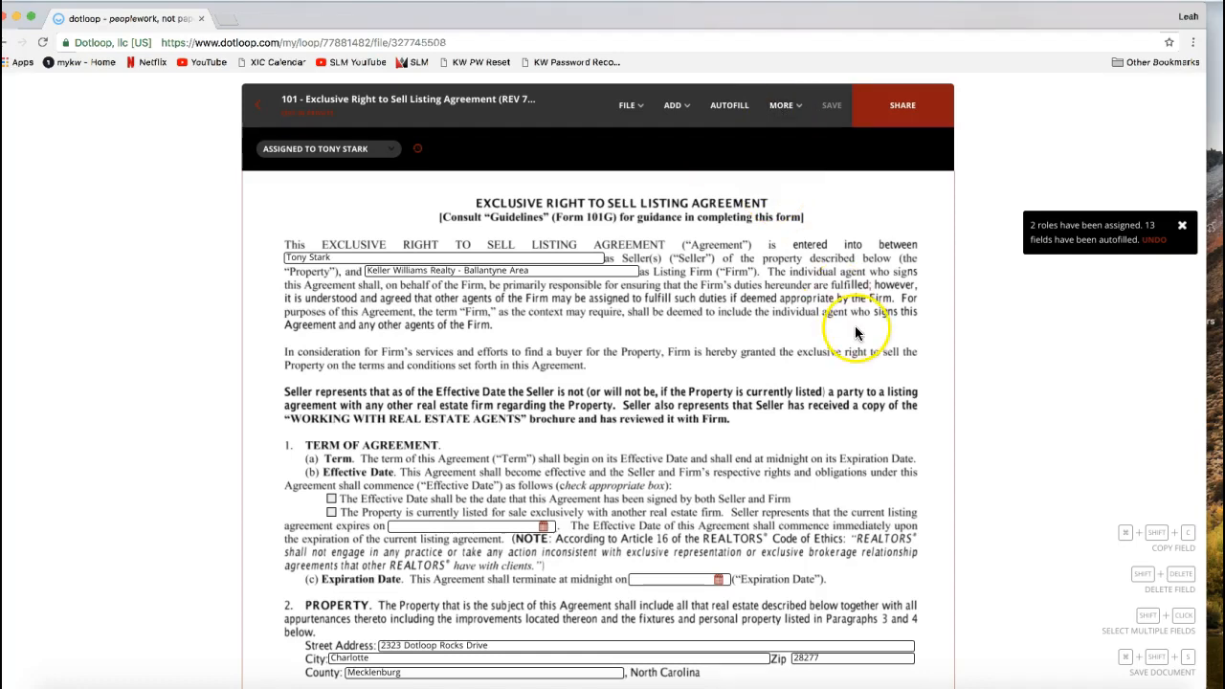
- Return from the agreement to the loop's document list and open the Sales Folder's options for adding a document
left_click(898, 121)
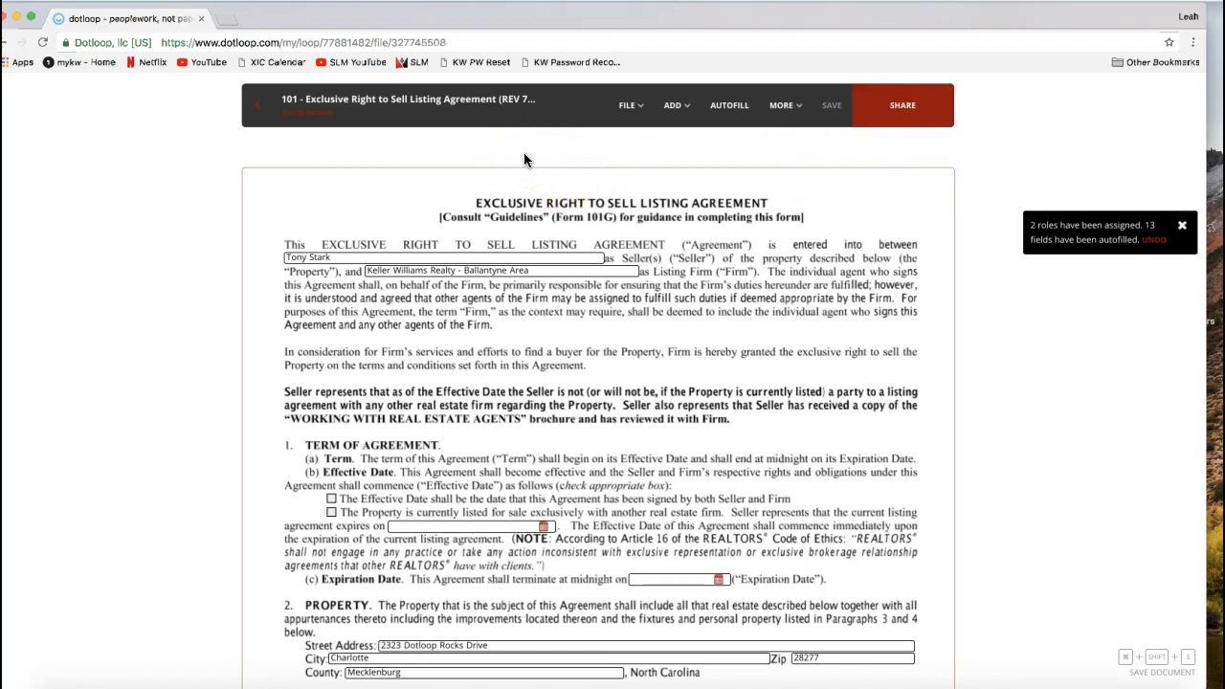
left_click(255, 122)
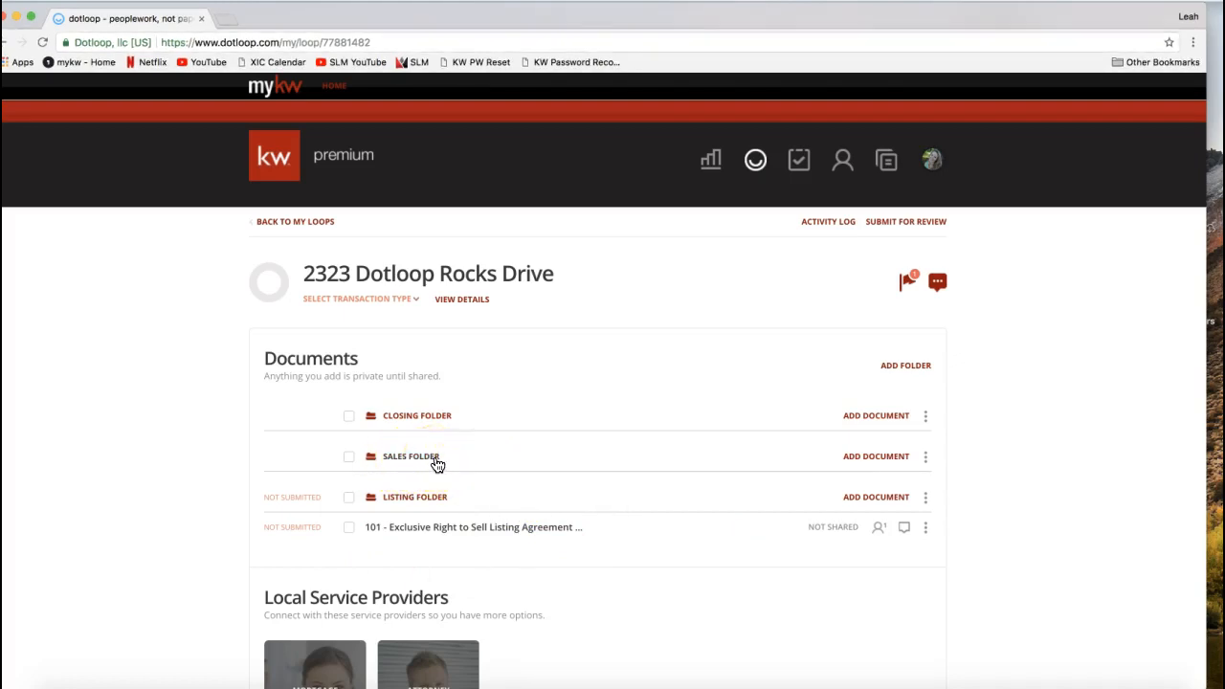
left_click(875, 460)
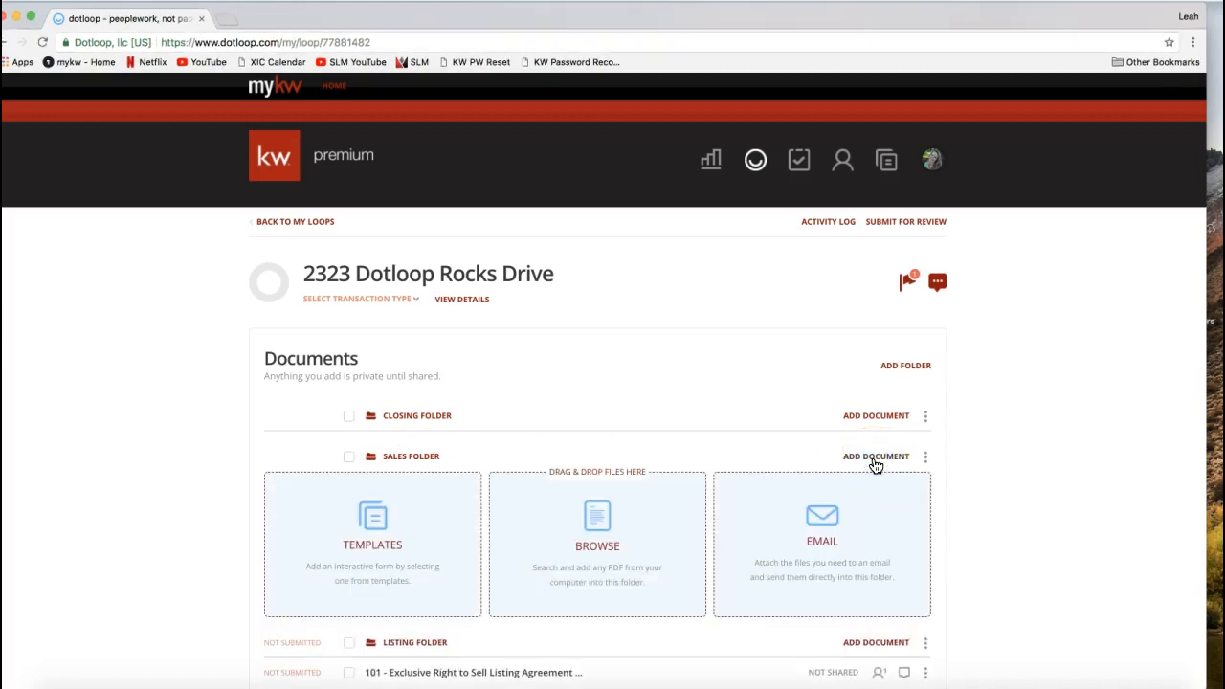
- Upload the PDF 2-T - Offer to Purchase and Contract (REV 7.2017) (c. 7.2017) from the Desktop into the Sales Folder
scroll(825, 372, "down", 2)
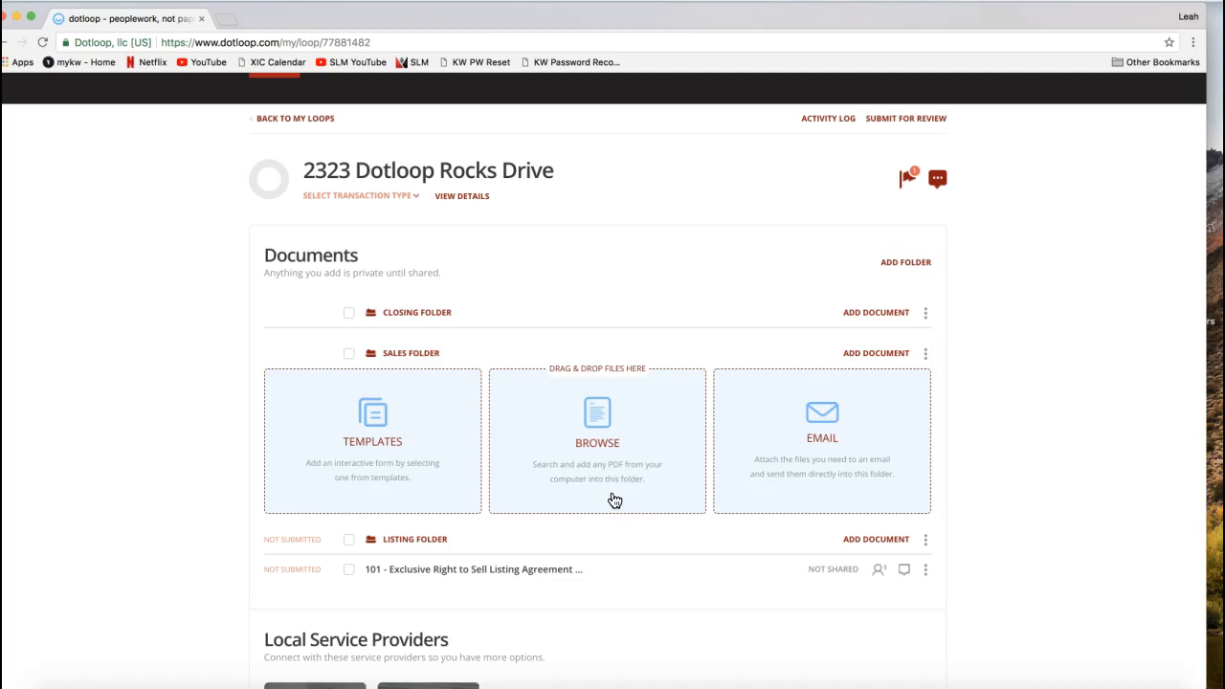
left_click(546, 445)
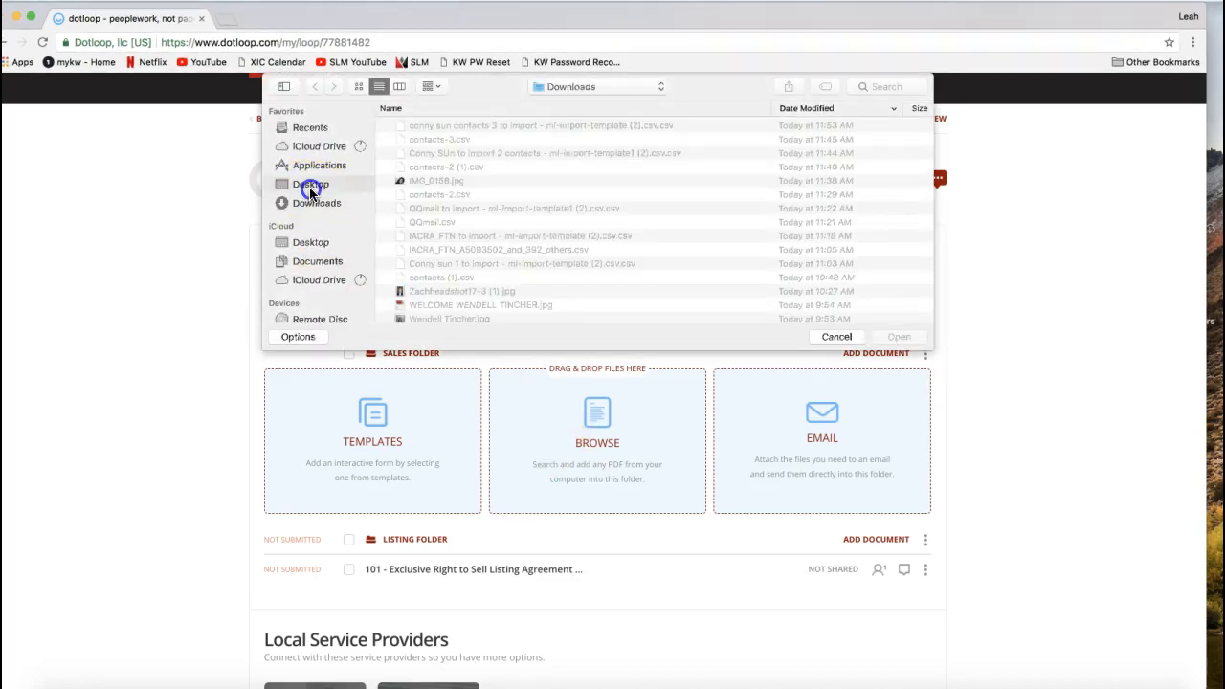
left_click(311, 184)
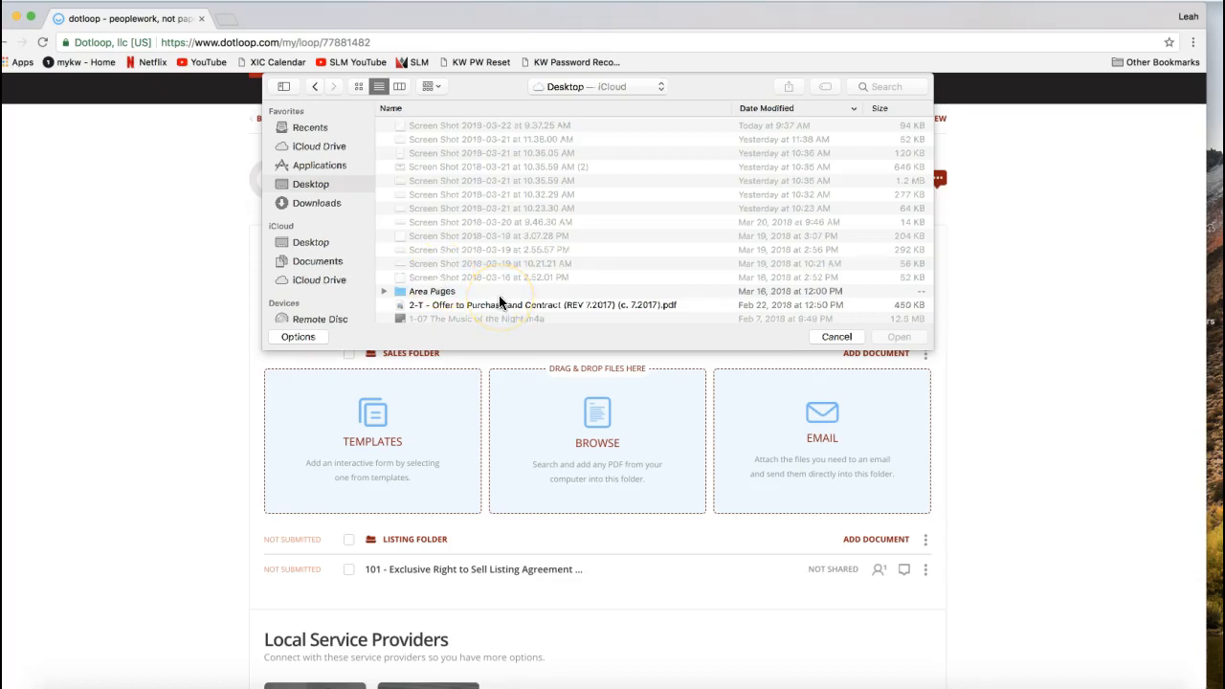
scroll(487, 252, "down", 3)
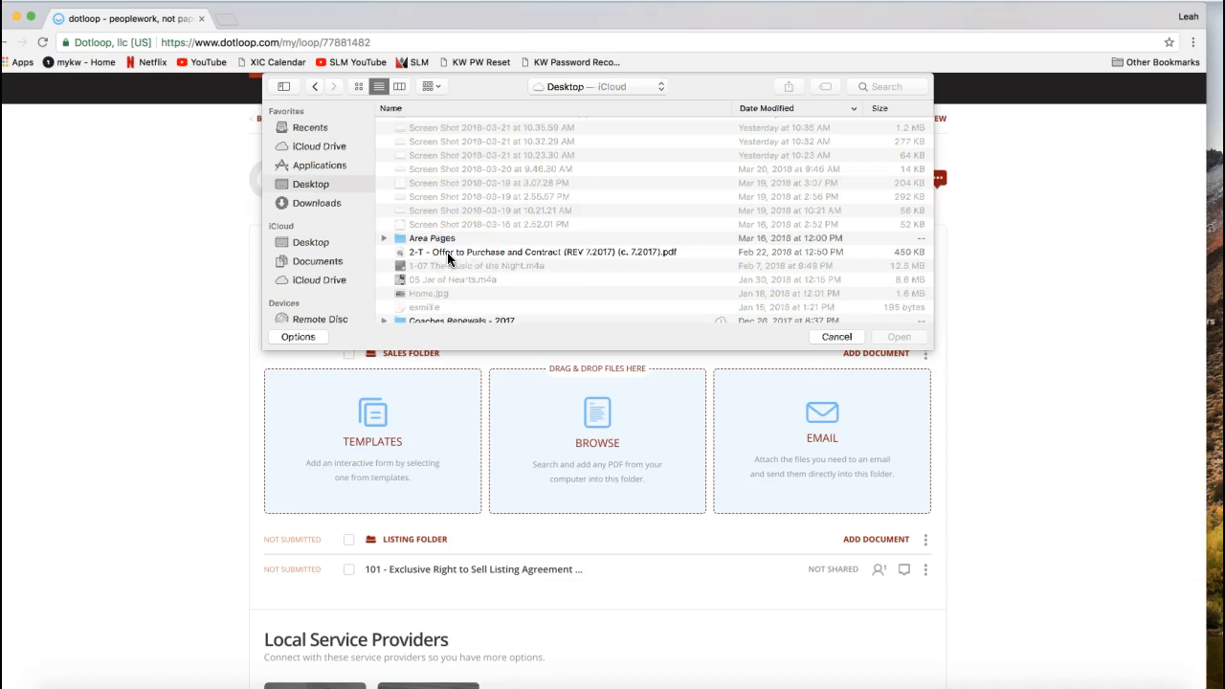
double_click(447, 251)
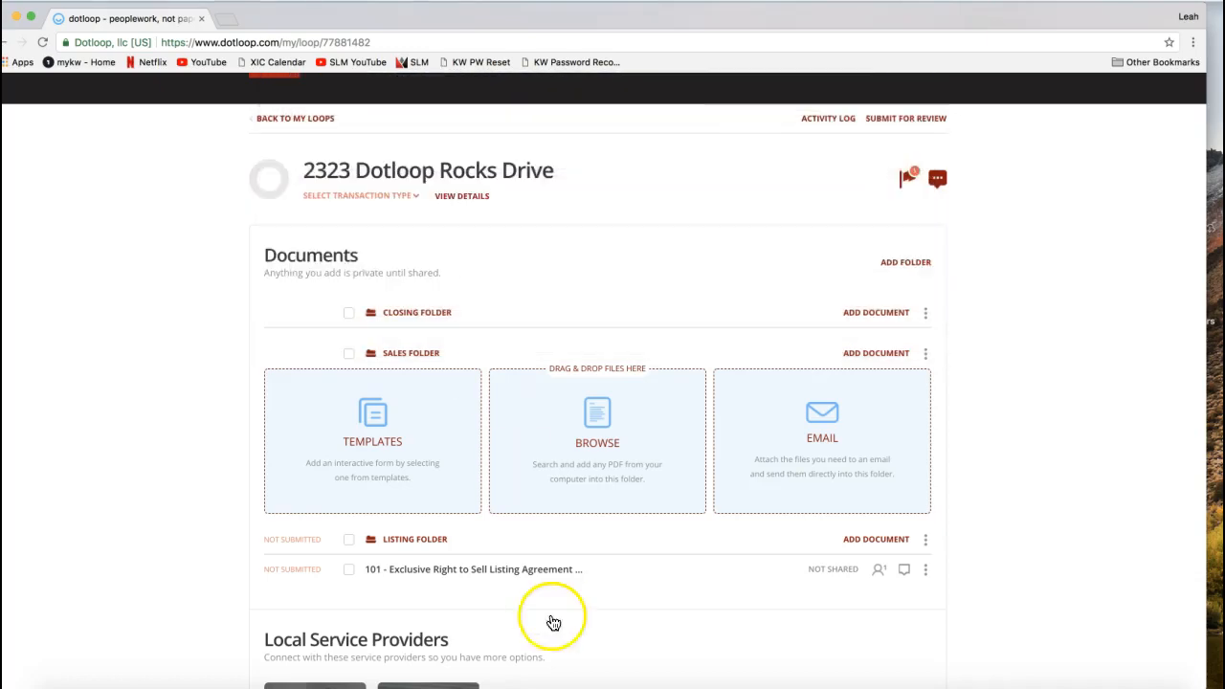
scroll(550, 618, "down", 8)
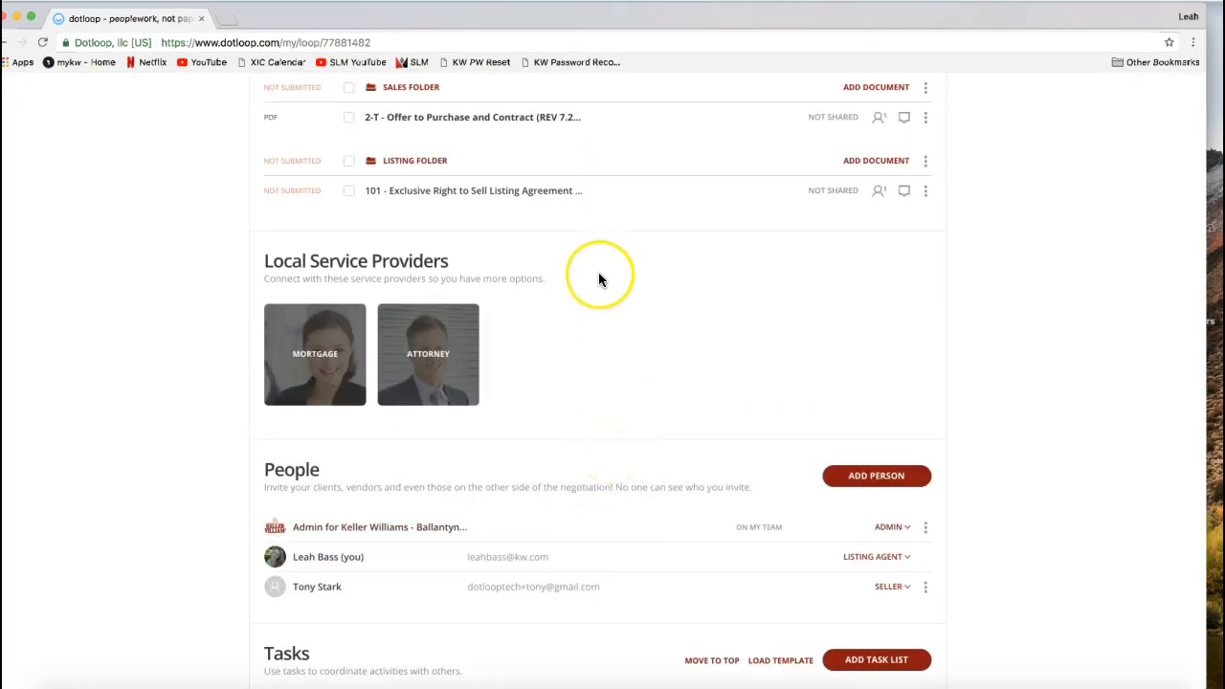
- Open the 2-T Offer to Purchase and Contract from the Sales Folder and review the terms on page 1
scroll(598, 269, "up", 2)
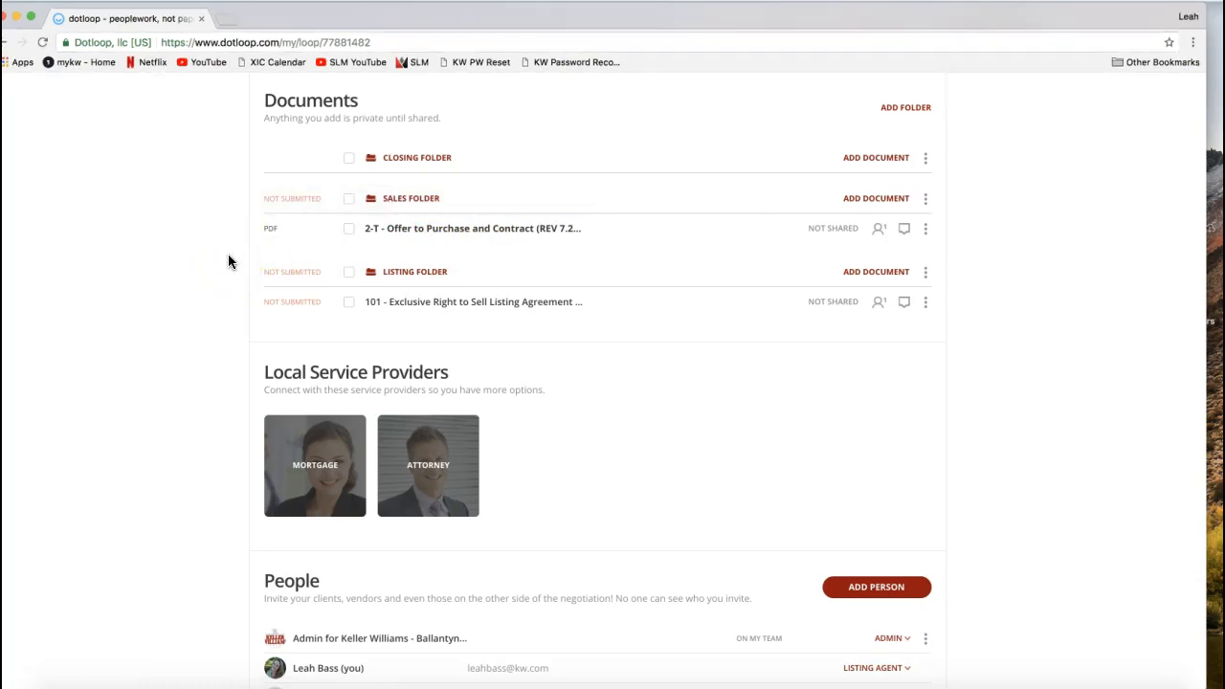
left_click(447, 240)
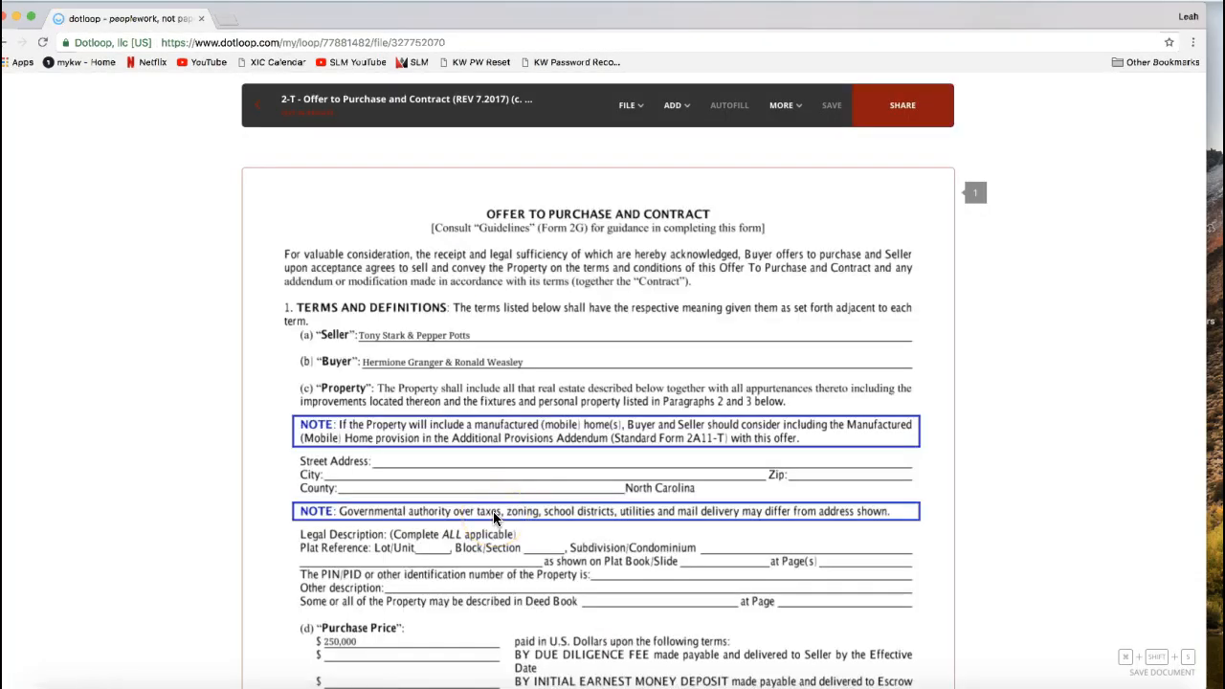
scroll(494, 517, "down", 2)
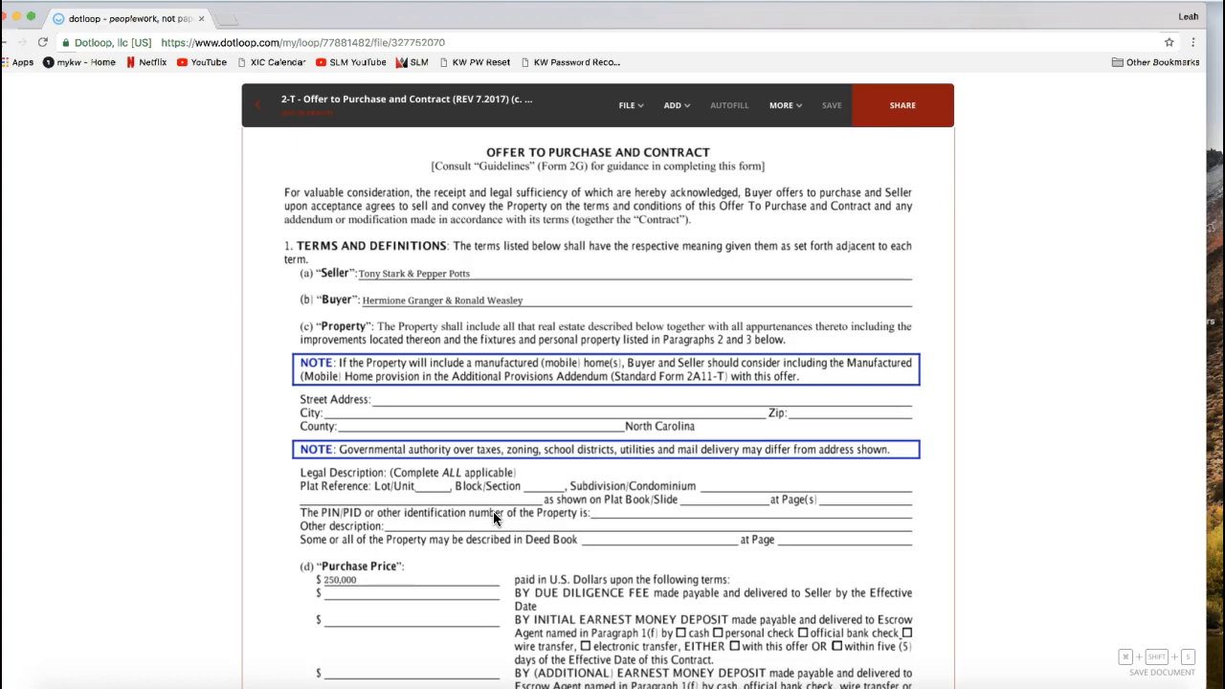
left_click(404, 399)
scroll(520, 293, "down", 1)
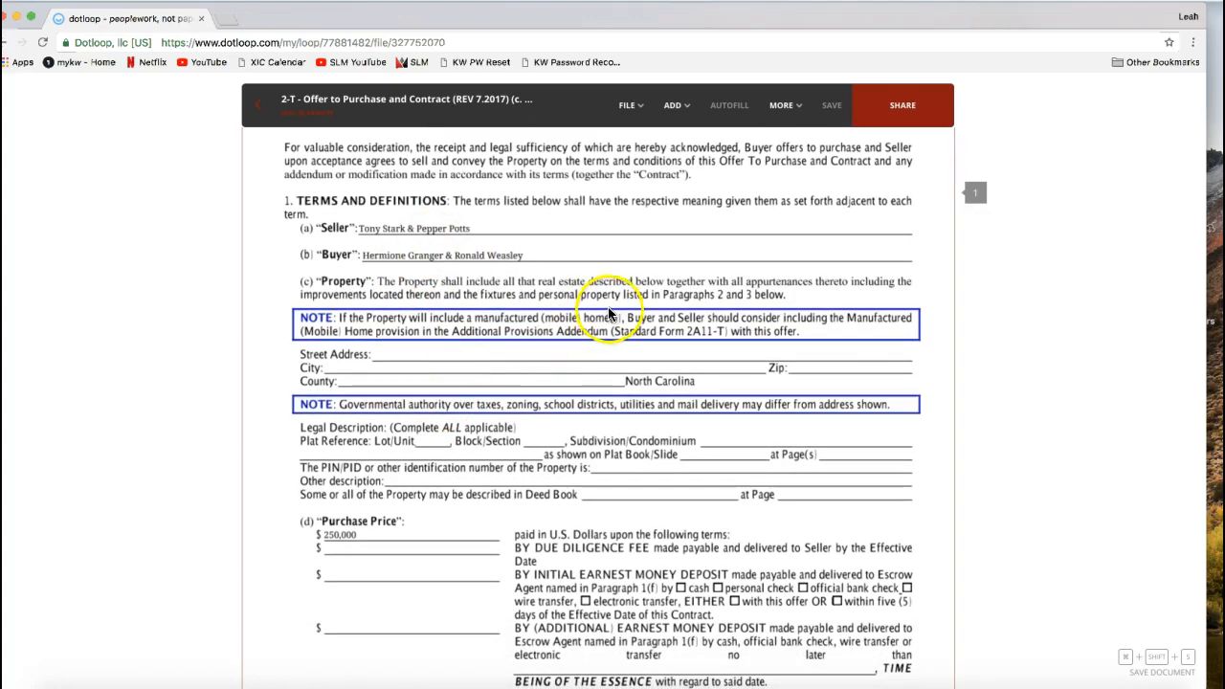
scroll(613, 284, "up", 1)
- Start splitting the offer contract and set the number of resulting files to 3
left_click(627, 107)
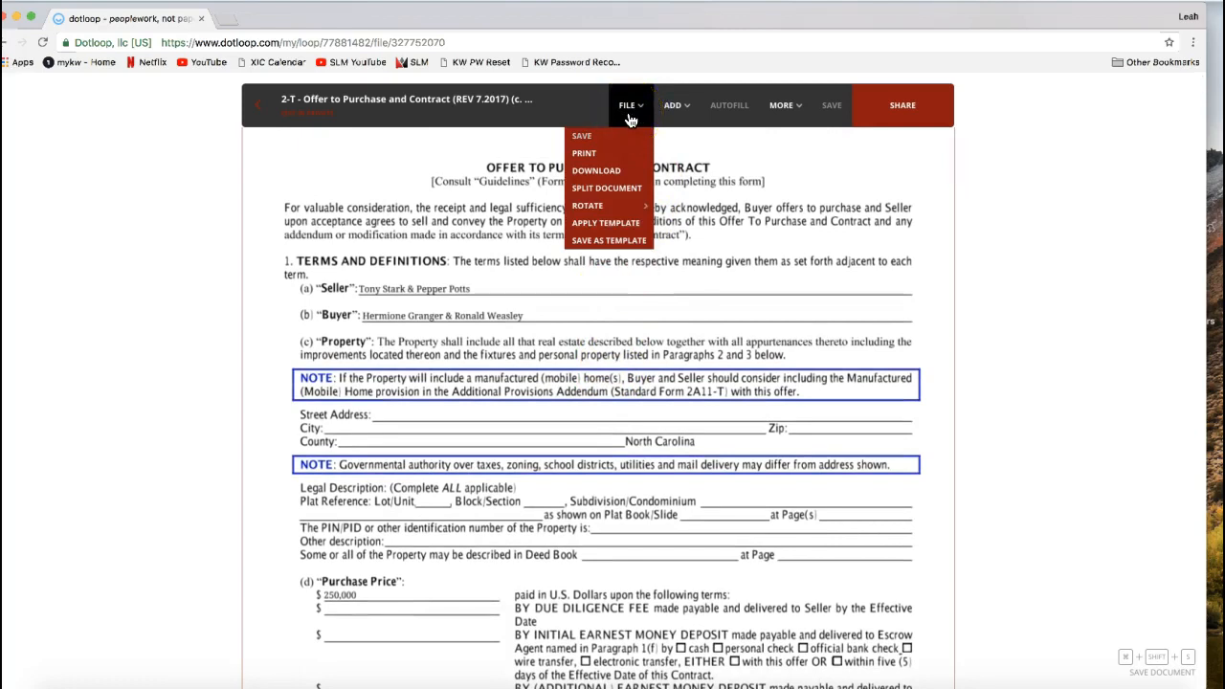
left_click(610, 188)
left_click(632, 190)
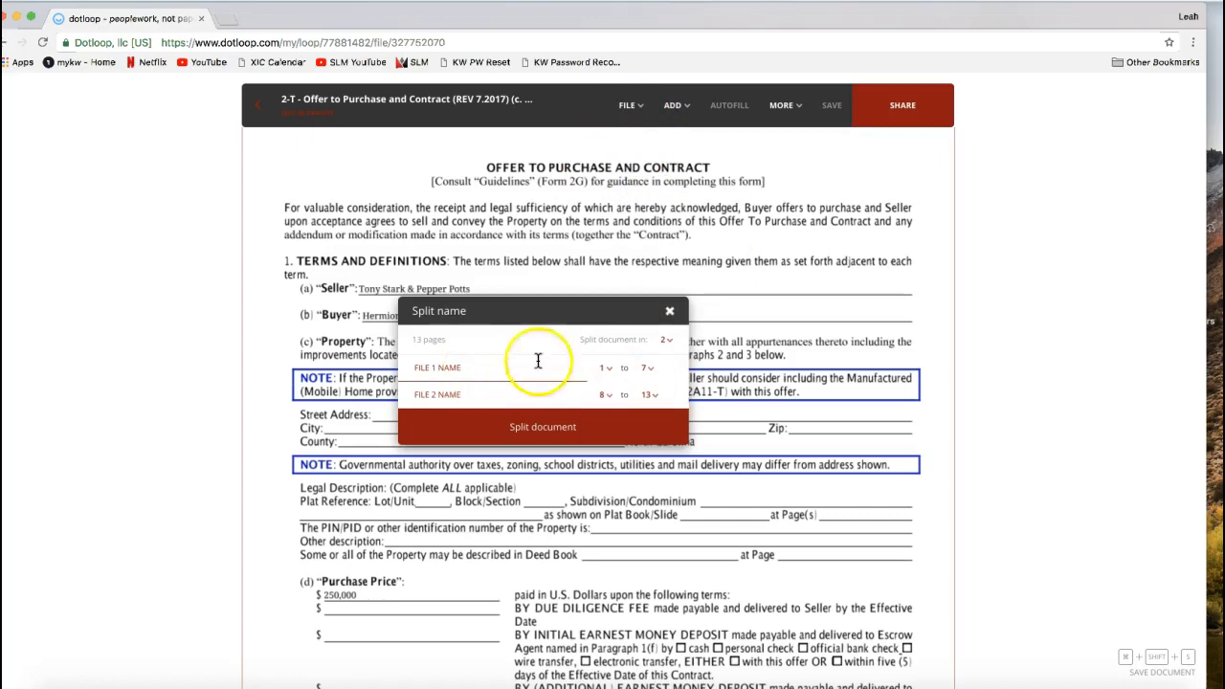
left_click(675, 342)
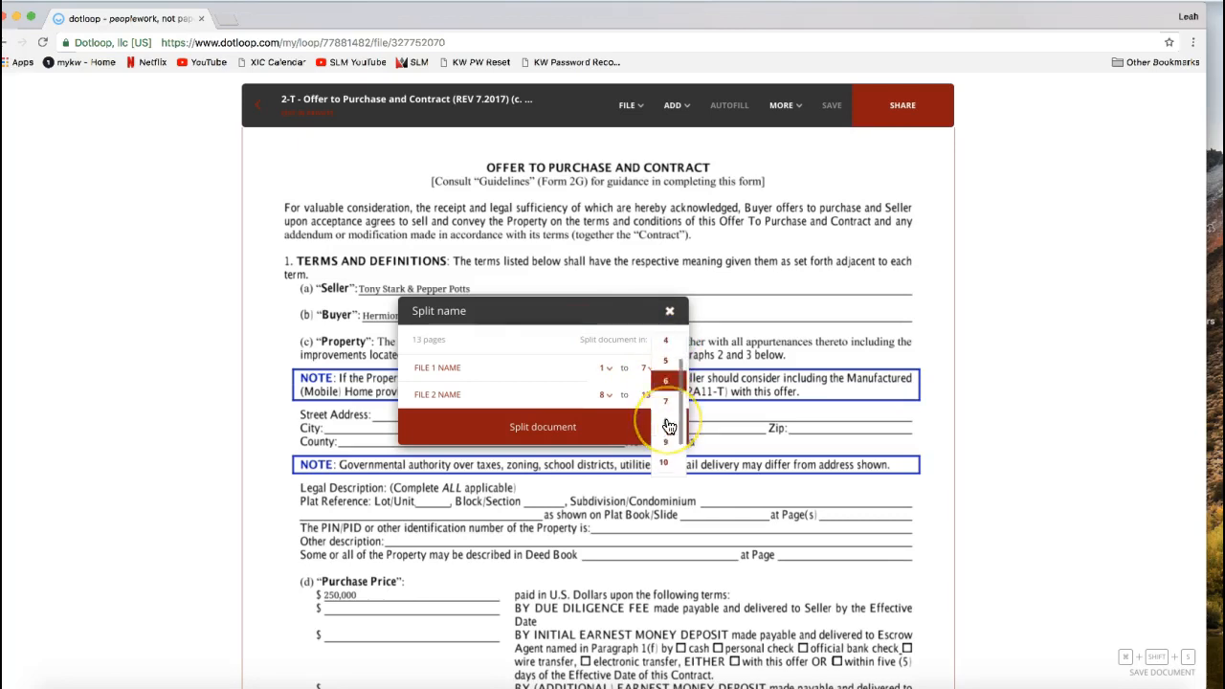
scroll(670, 427, "down", 2)
scroll(669, 427, "up", 2)
scroll(669, 427, "up", 2)
left_click(664, 404)
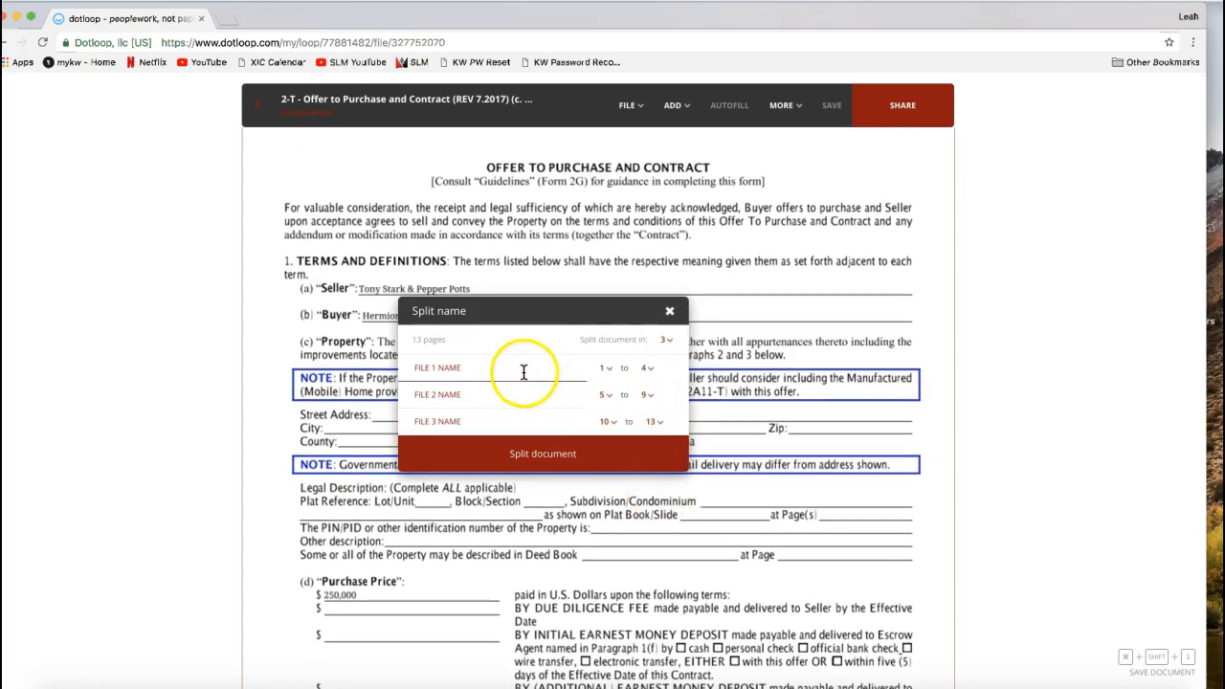
- Name the first split file Offer to Purchase and set its range to pages 1 to 5
left_click(466, 373)
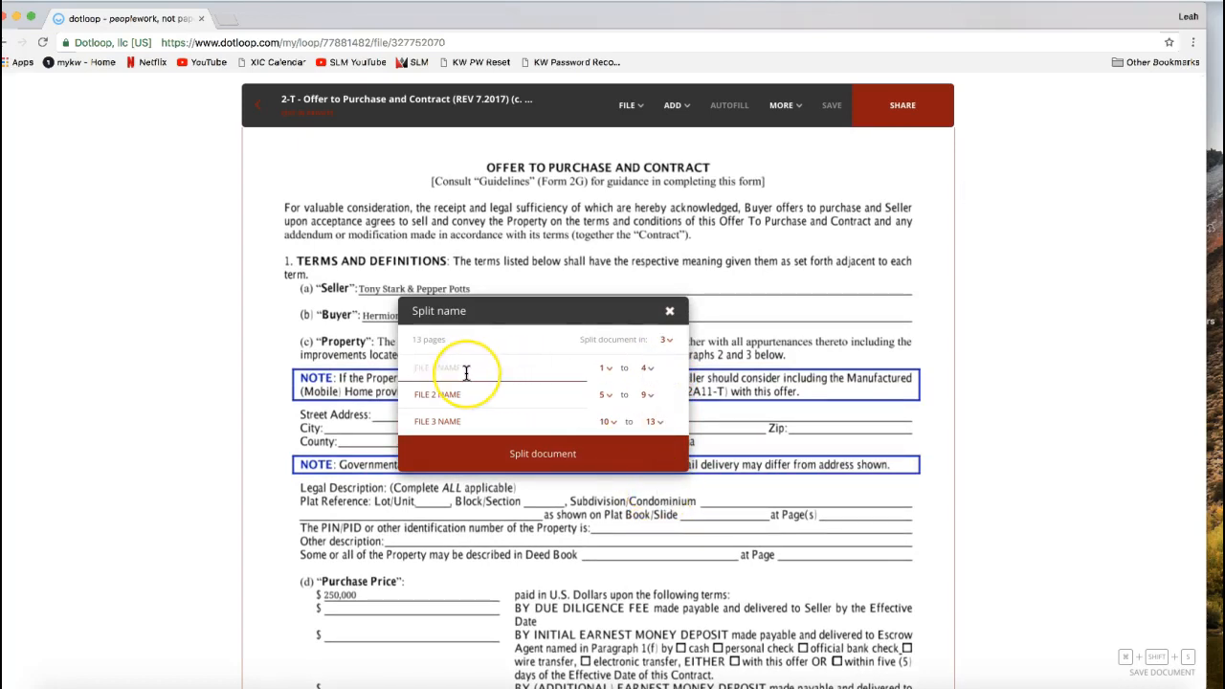
type("Offer to Purchase")
left_click(647, 368)
left_click(645, 457)
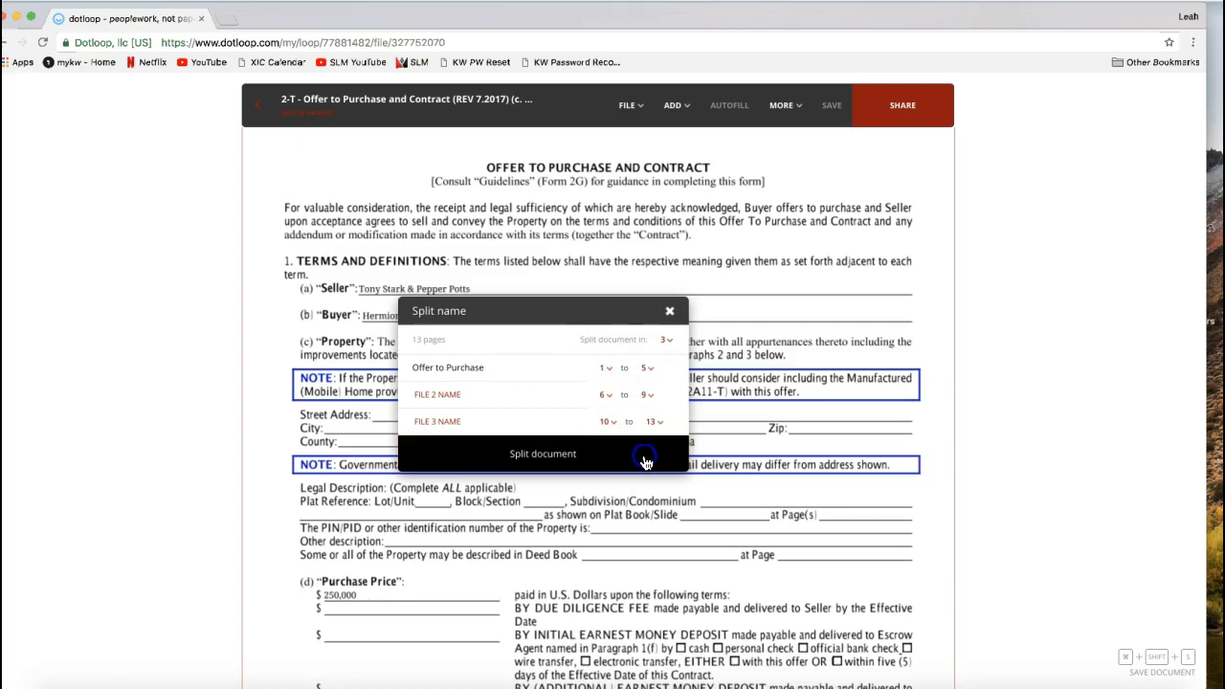
- Name the second split file Receipt of EMD, then close the split settings without splitting the document
left_click(445, 397)
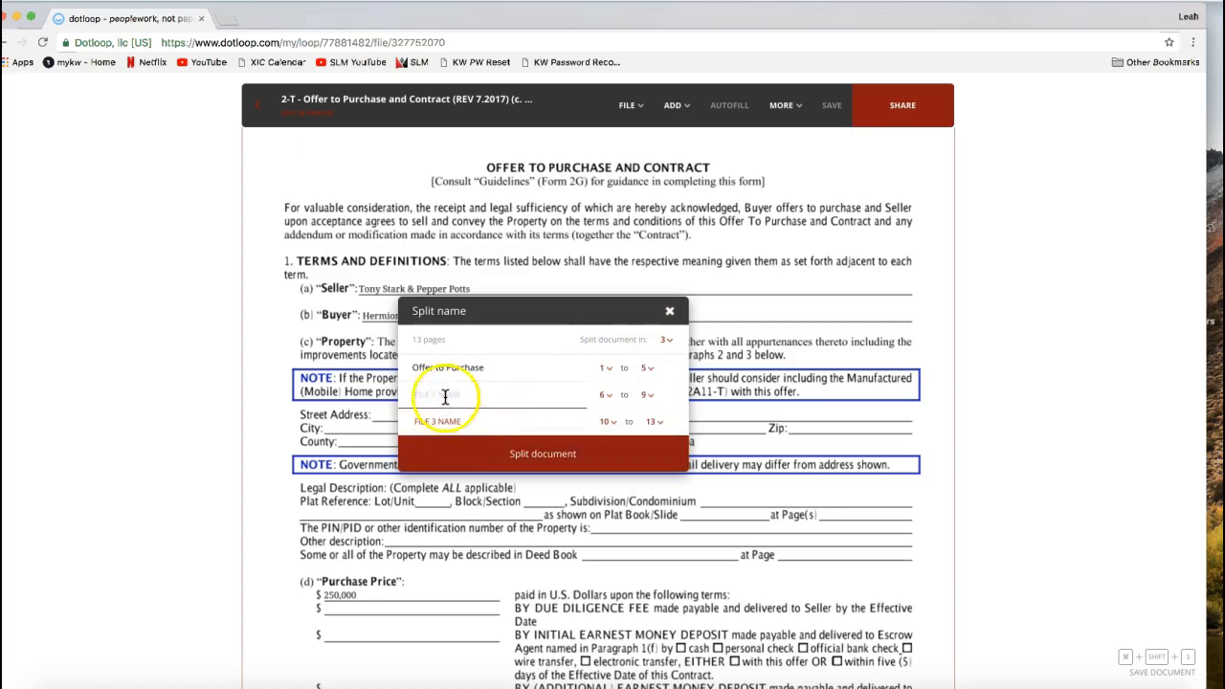
type("Receipt of EMD")
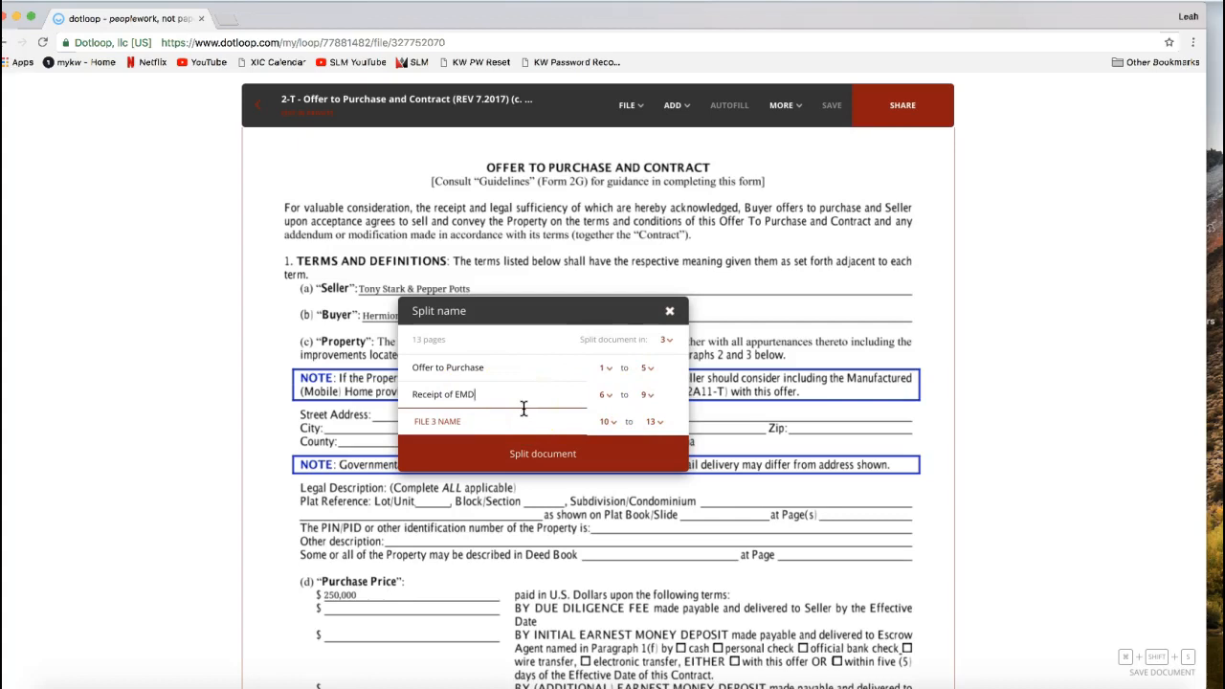
left_click(670, 315)
- View the options for rotating a page or the whole file, leaving the contract unrotated
left_click(676, 107)
left_click(629, 107)
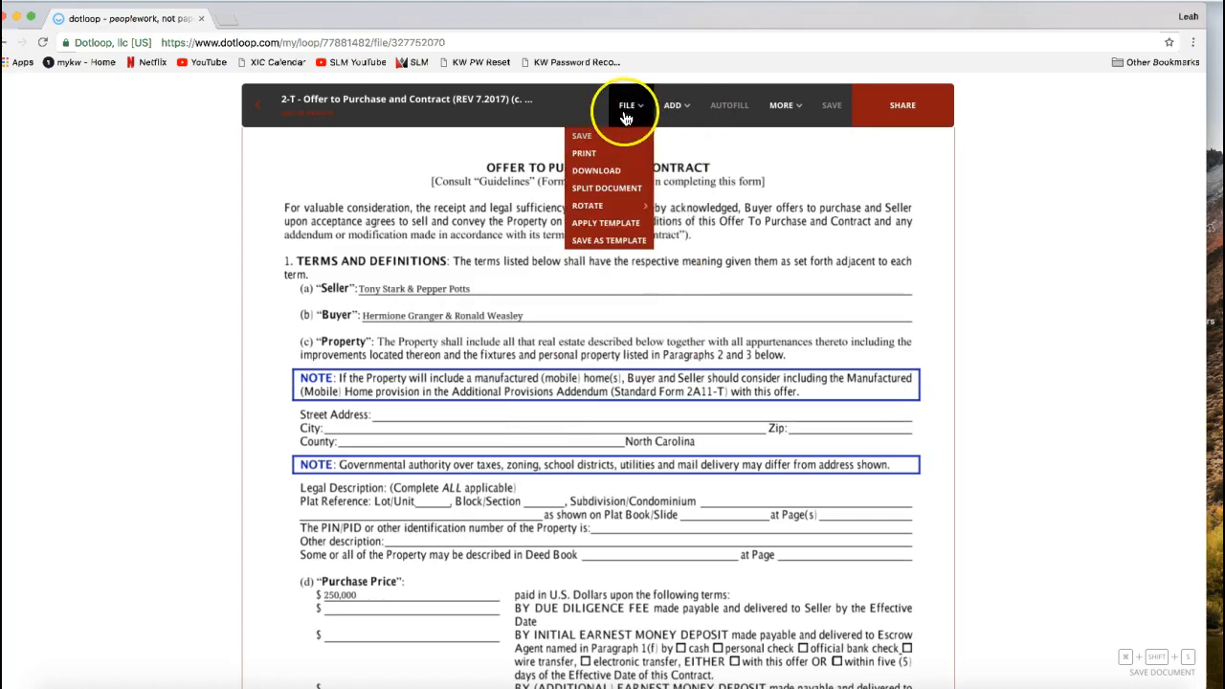
left_click(621, 209)
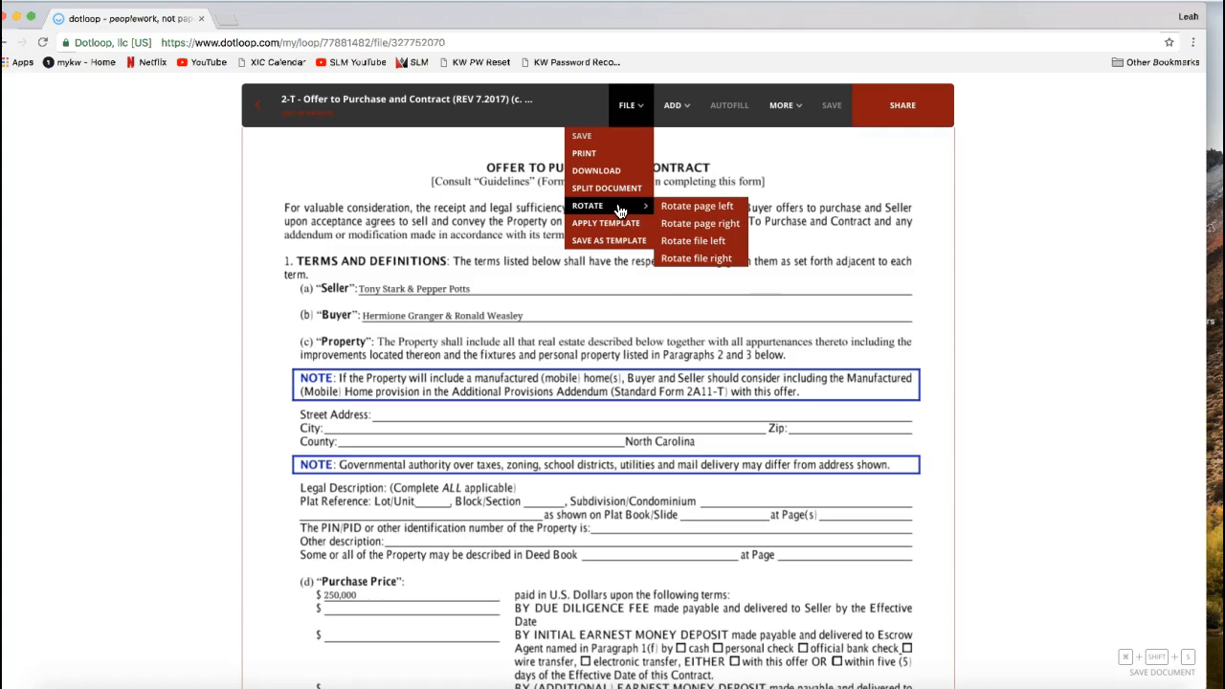
left_click(610, 197)
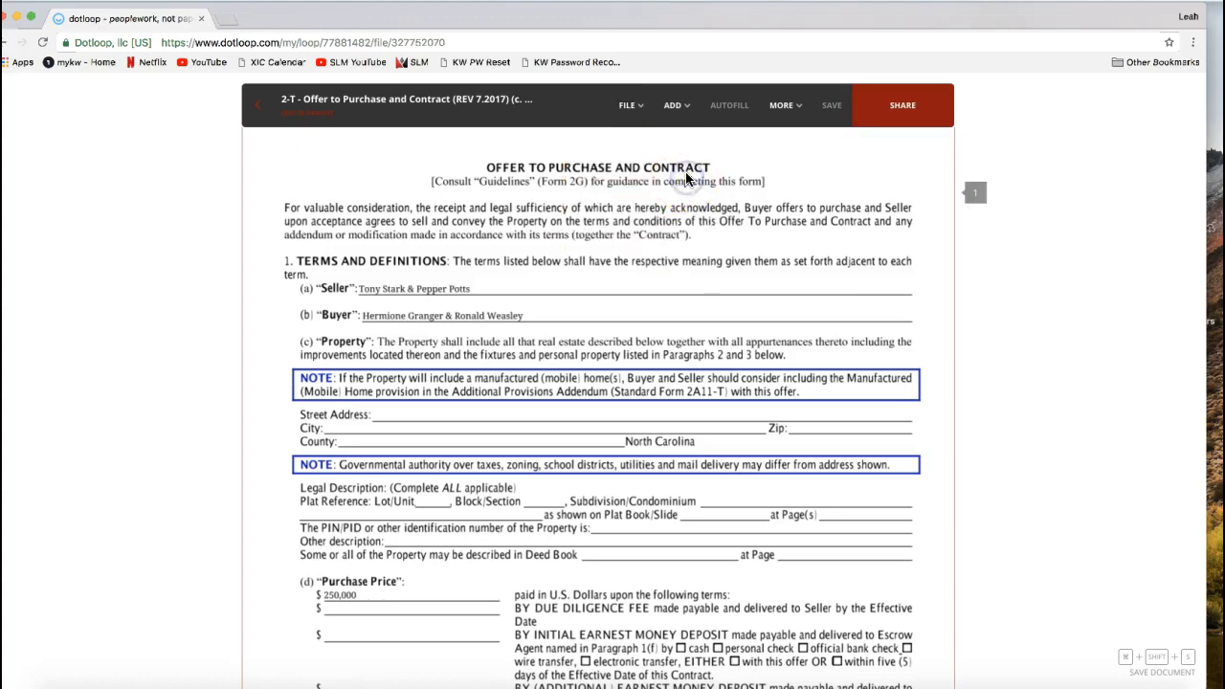
- Examine the contract's blank property and price fields, the initials boxes and the terms on pages 1 and 2
scroll(700, 169, "down", 2)
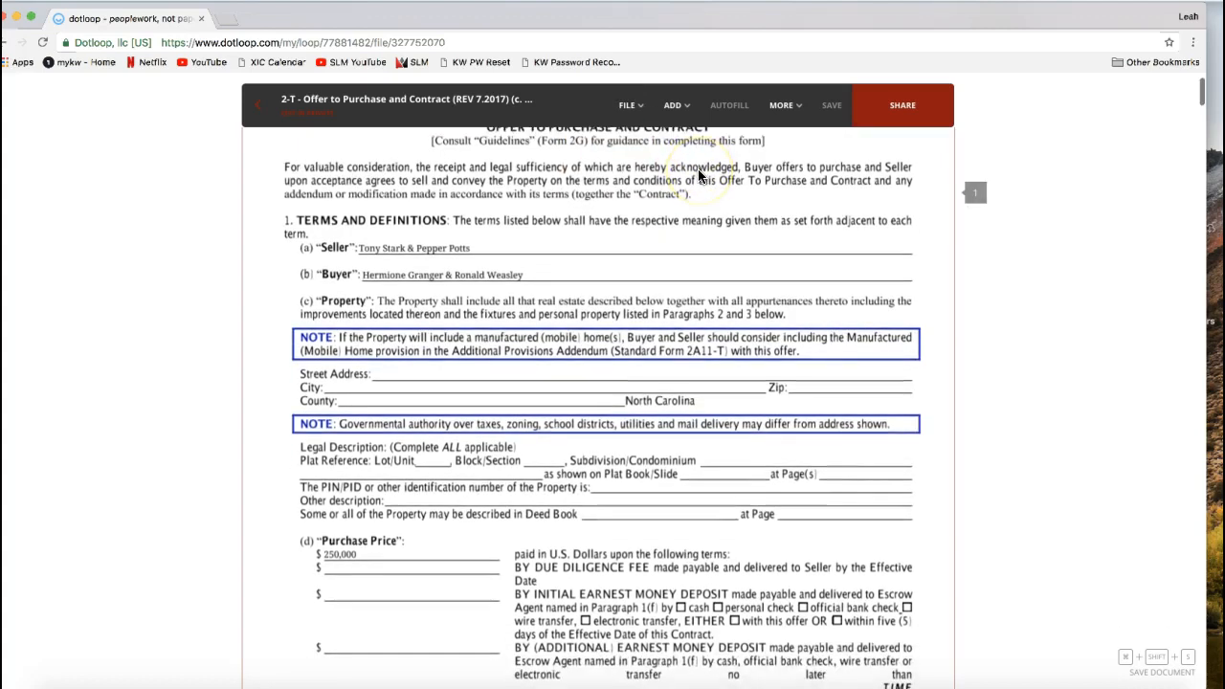
left_click(684, 117)
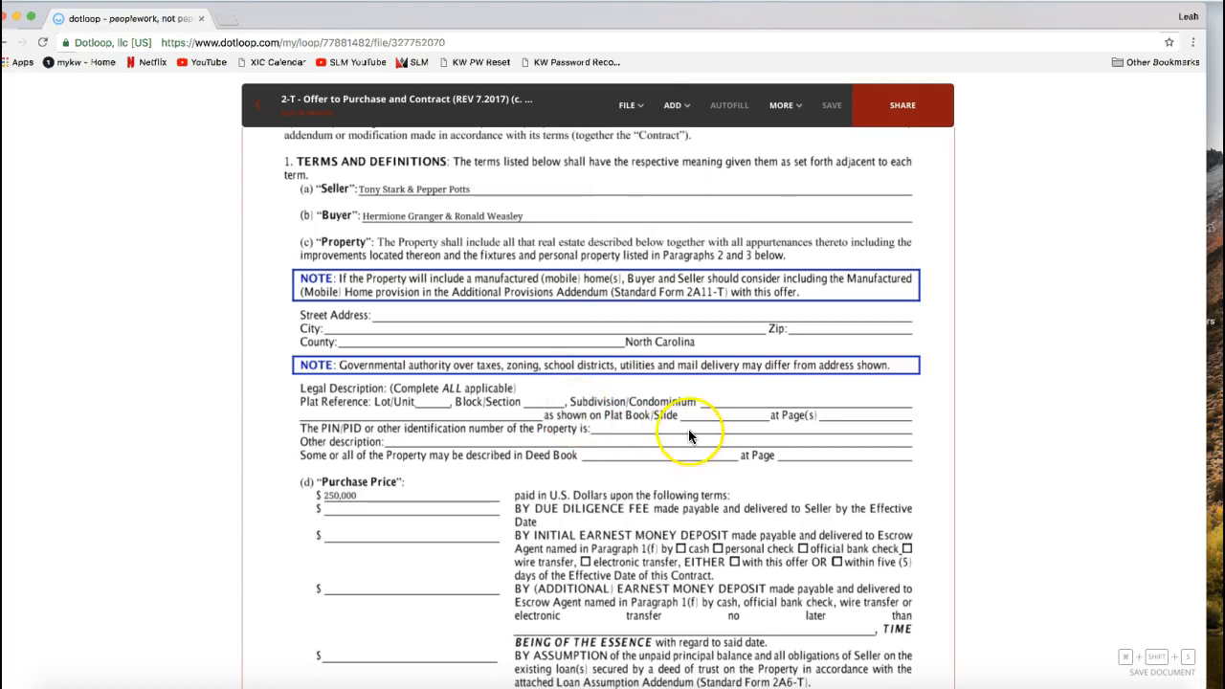
scroll(689, 433, "up", 2)
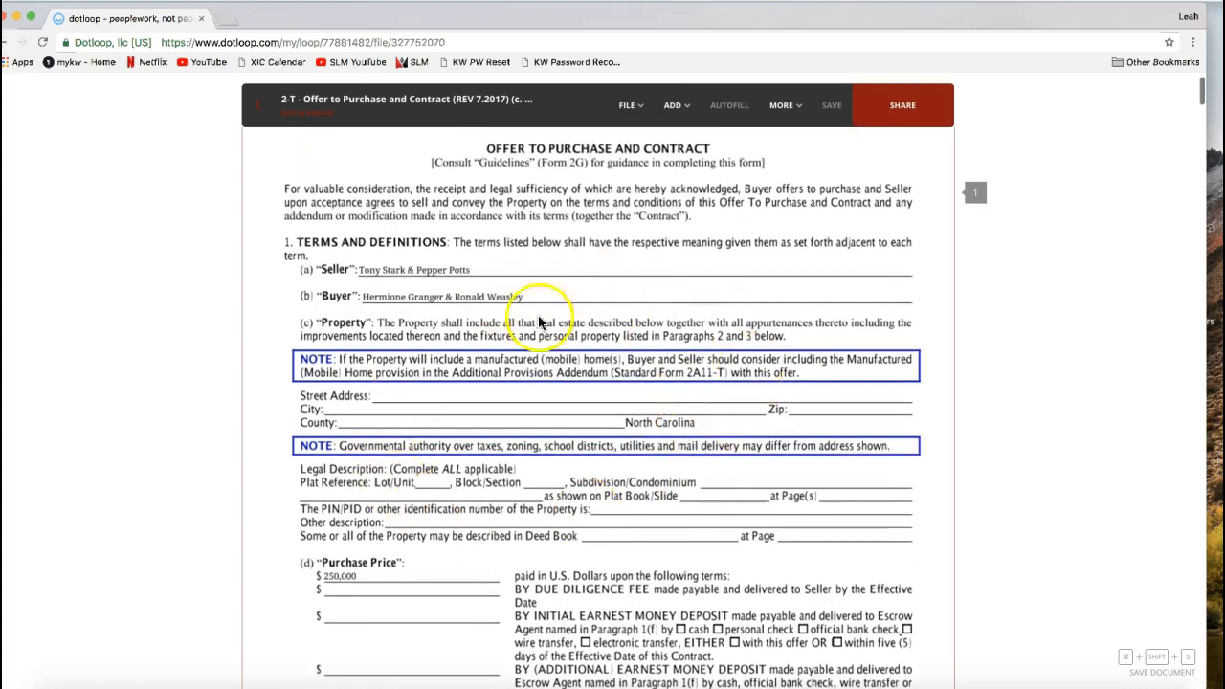
left_click(424, 407)
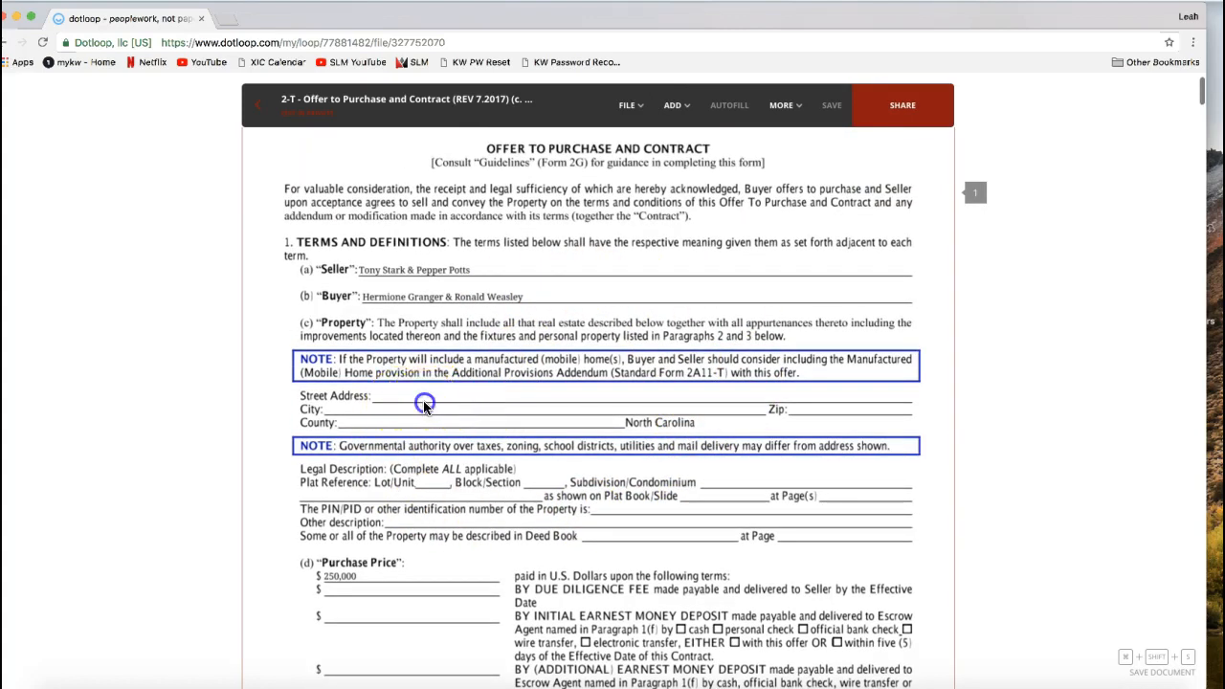
scroll(424, 406, "down", 5)
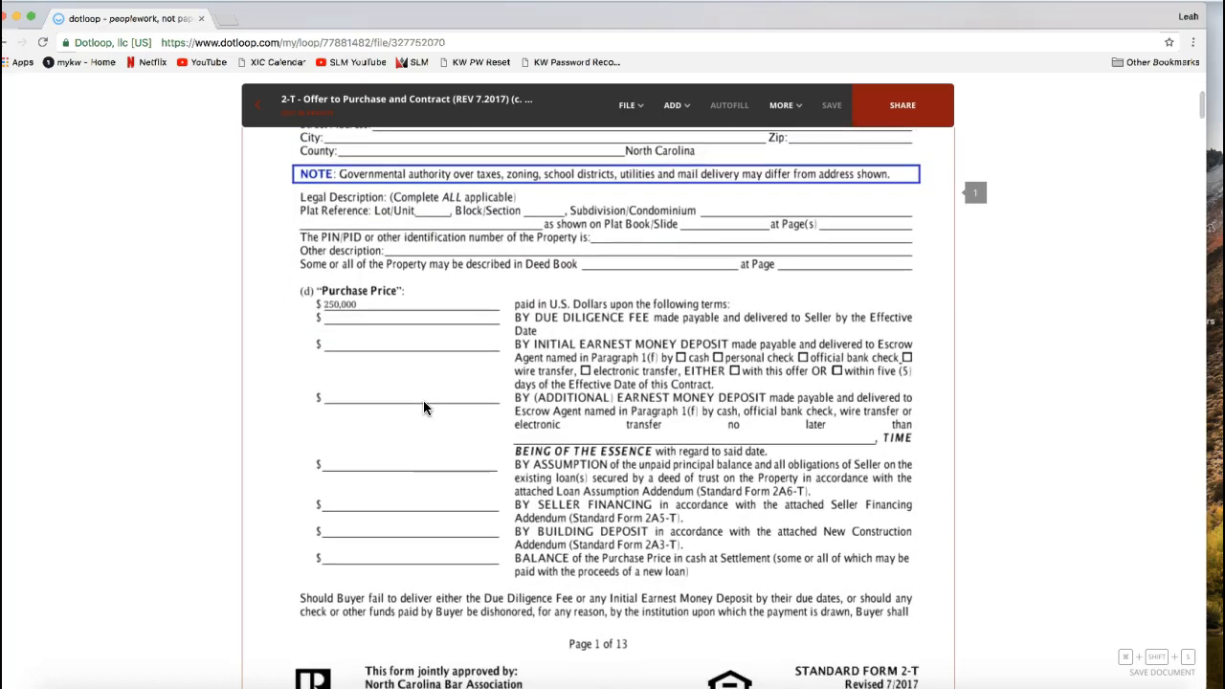
scroll(425, 407, "down", 3)
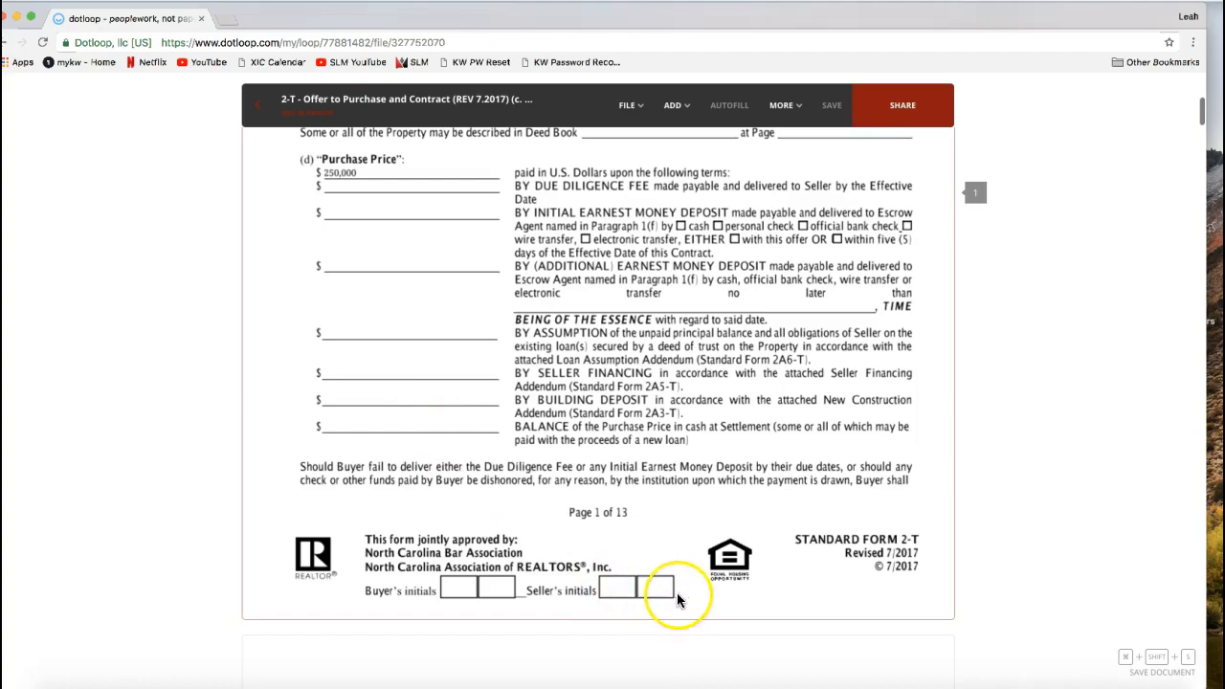
scroll(703, 579, "down", 8)
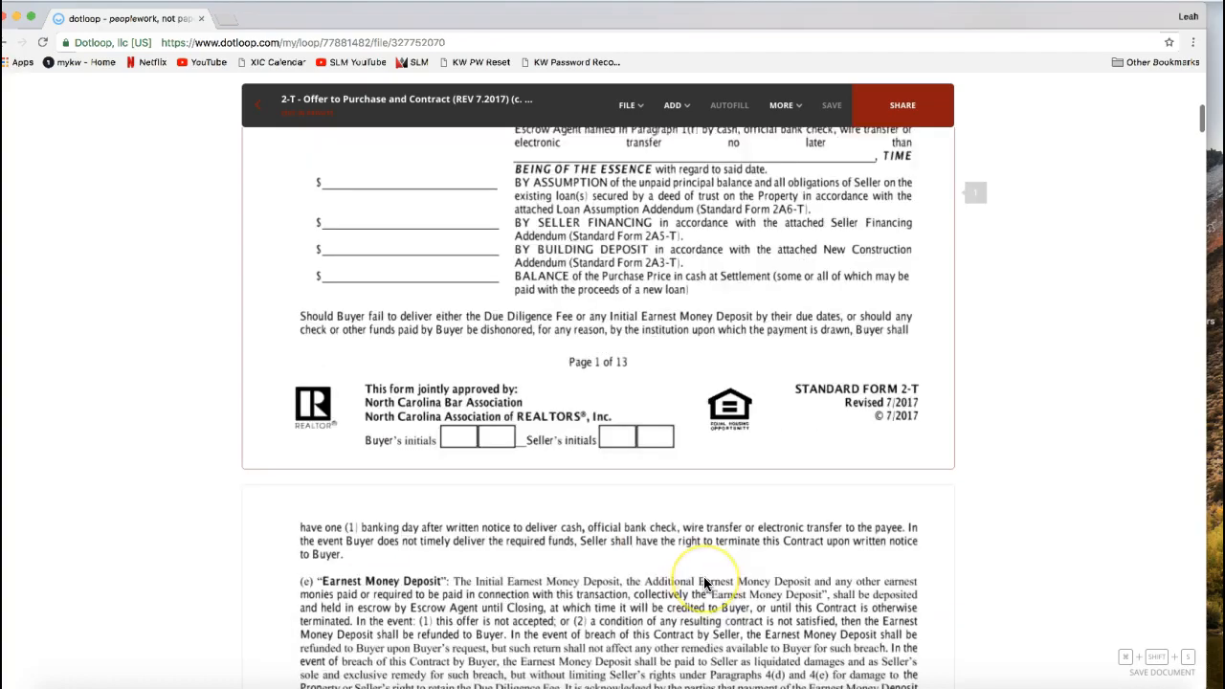
scroll(704, 582, "down", 10)
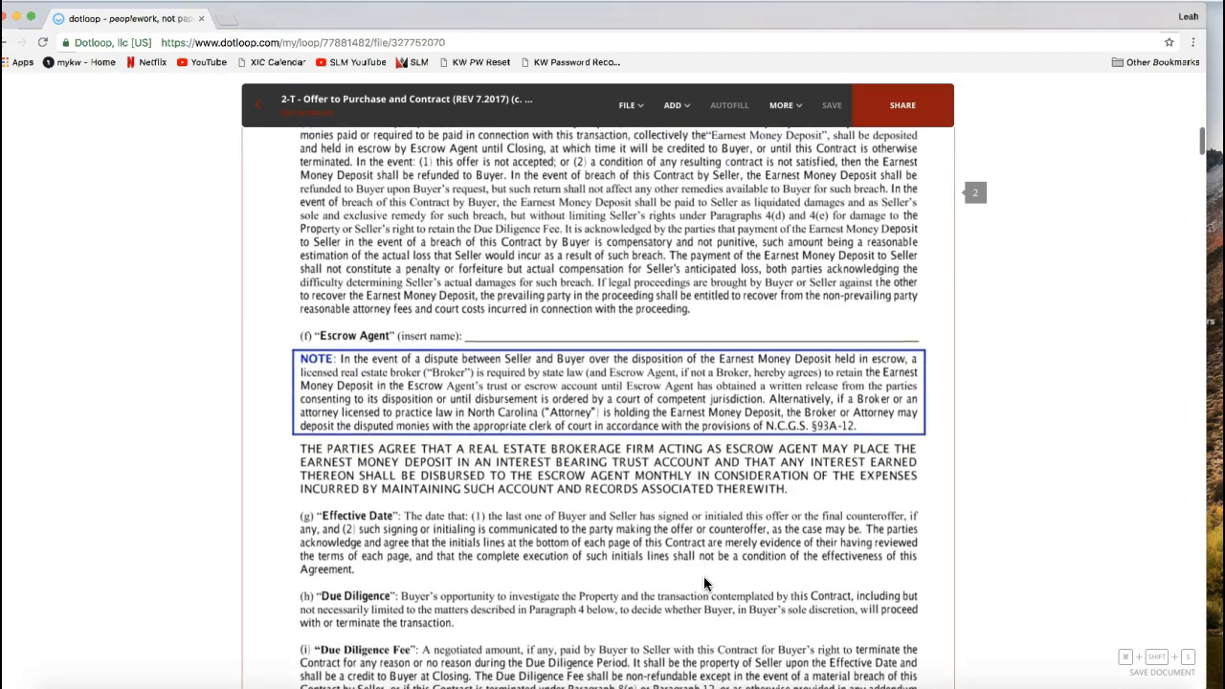
scroll(703, 583, "down", 5)
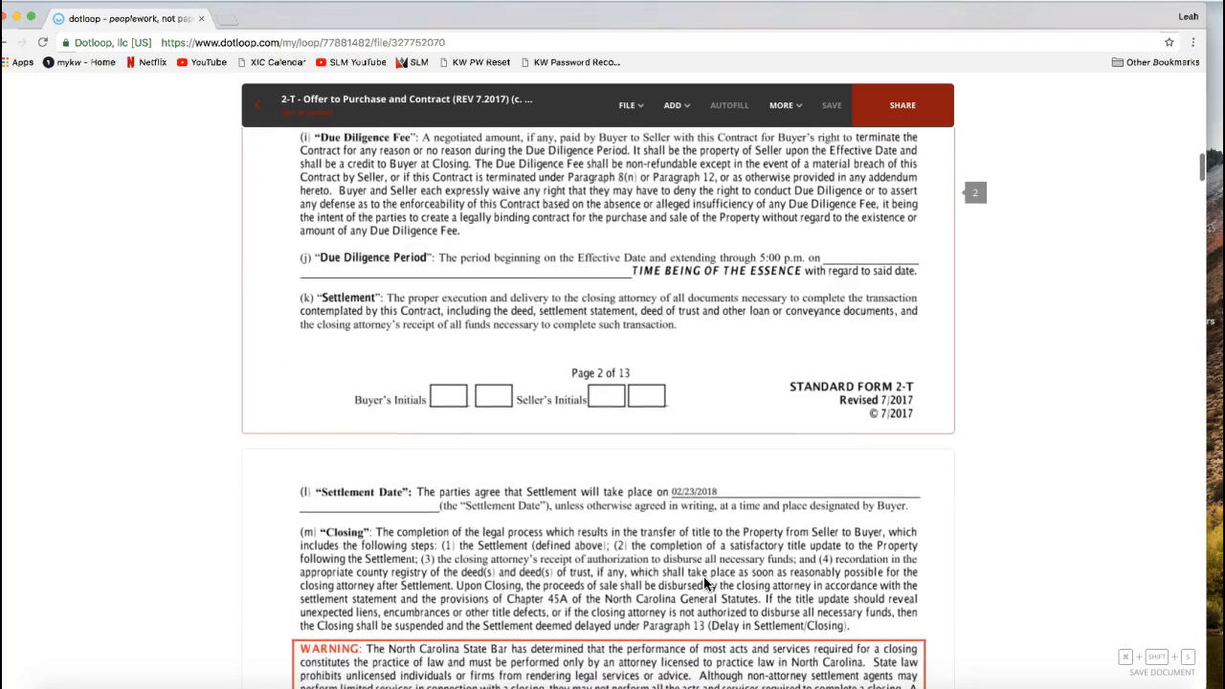
- Strike through the 02/23/2018 settlement date in paragraph (l) on page 3 of the contract
scroll(703, 581, "down", 2)
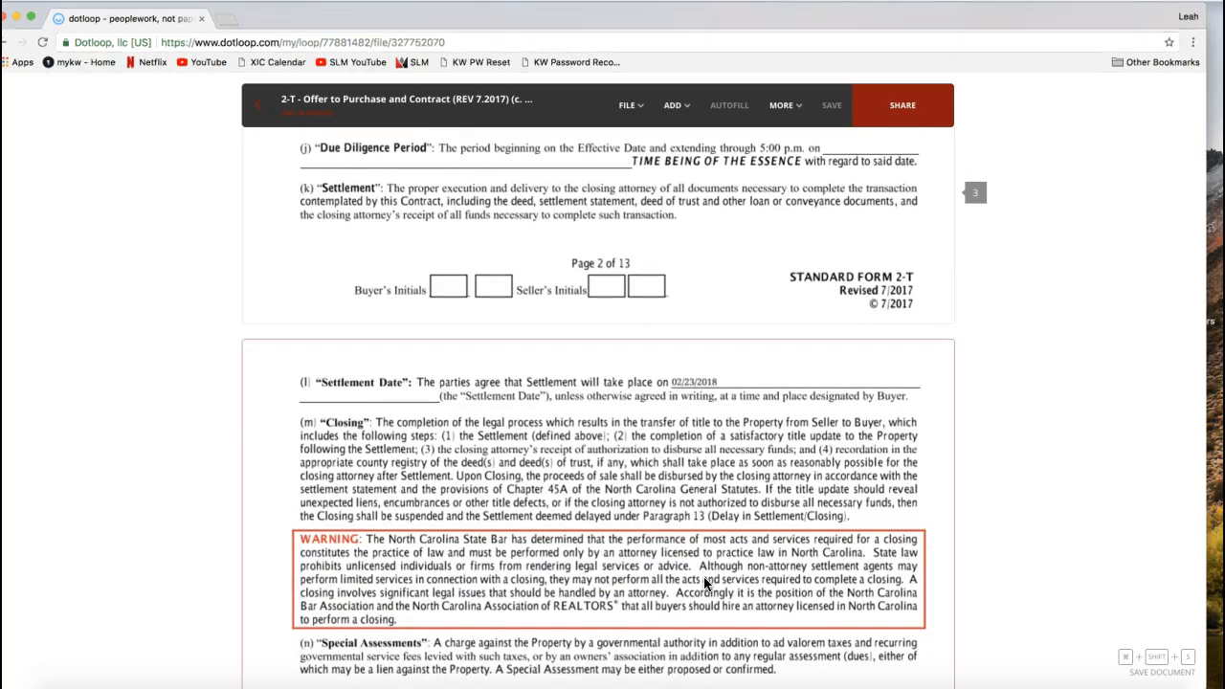
scroll(587, 523, "down", 3)
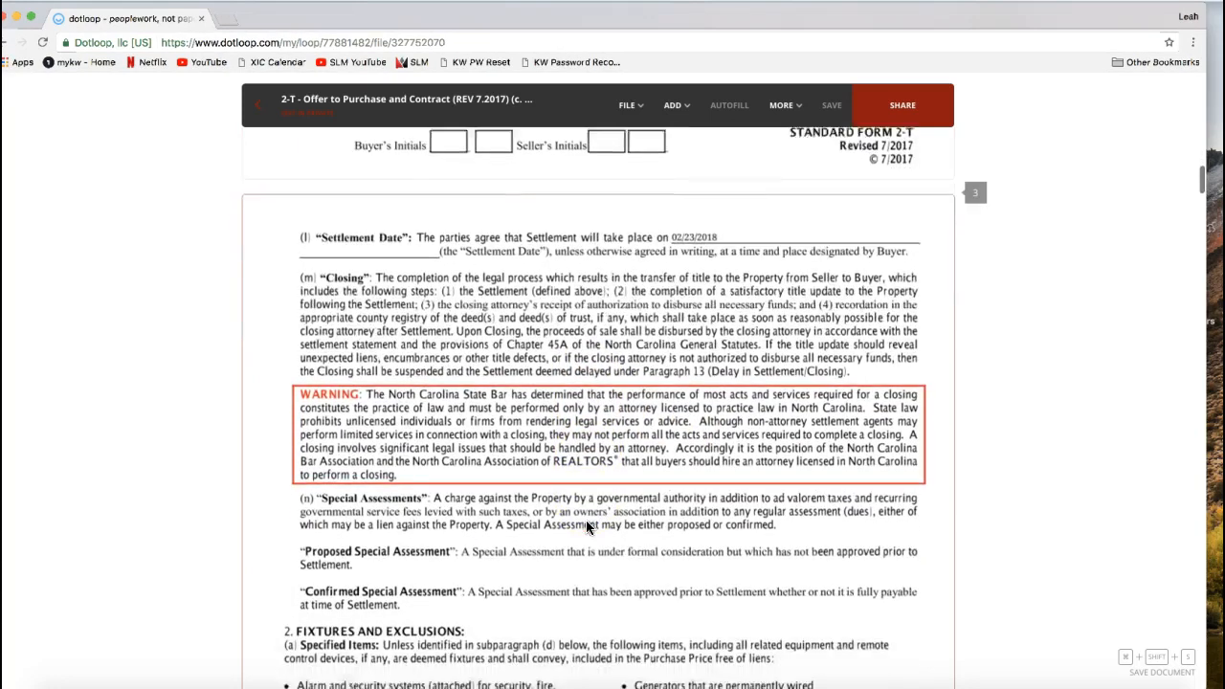
scroll(589, 528, "down", 1)
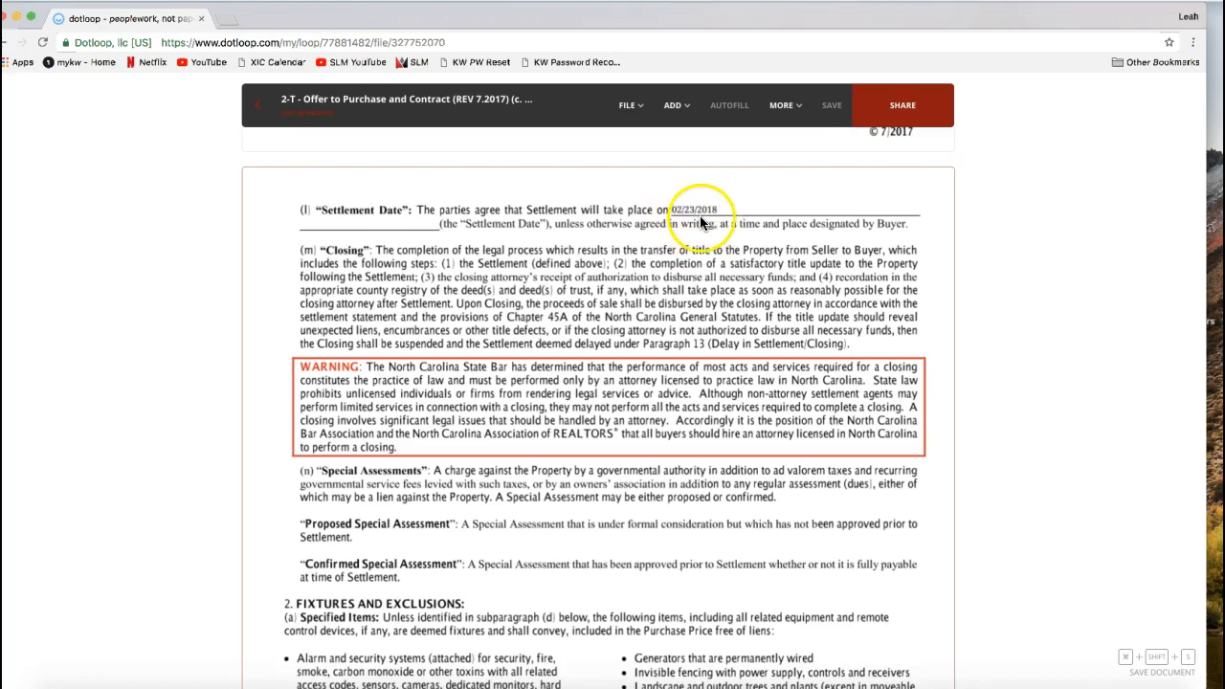
left_click(672, 108)
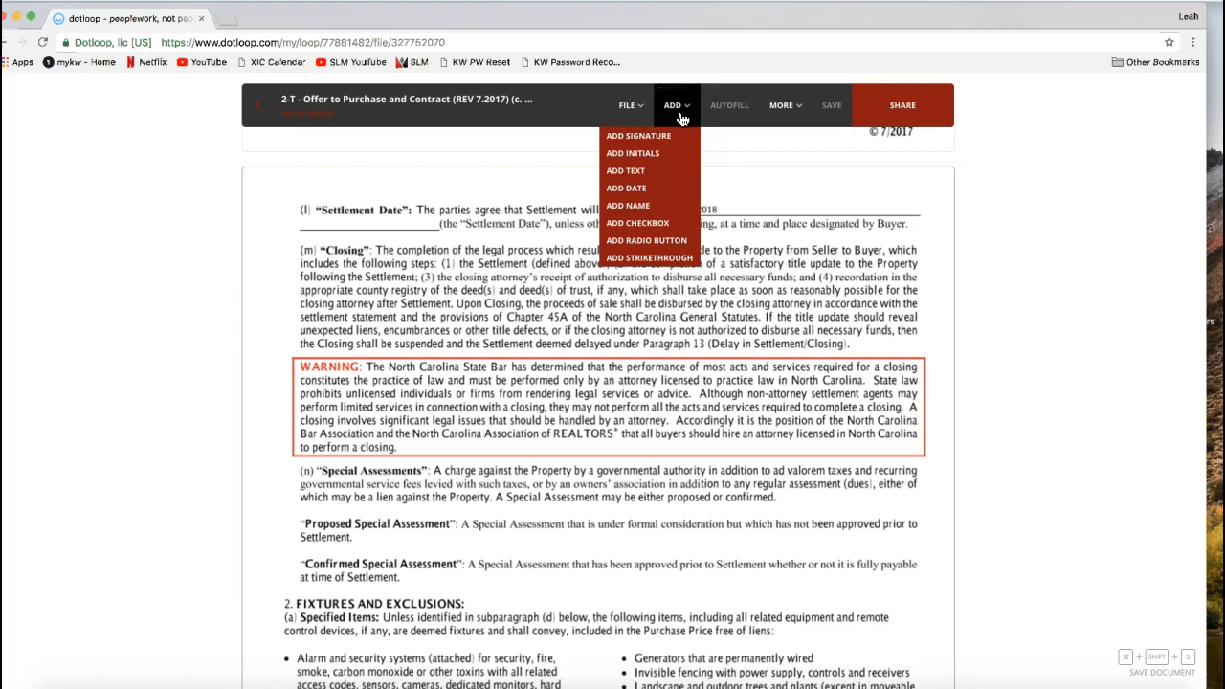
left_click(663, 264)
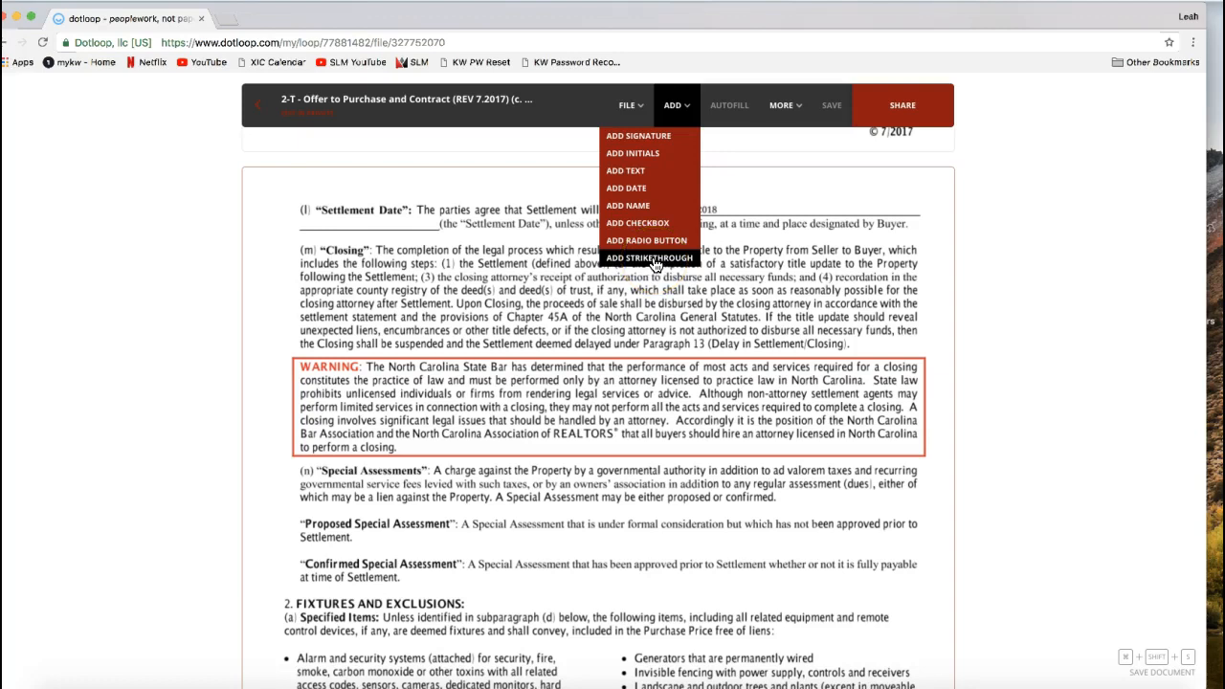
left_click(683, 122)
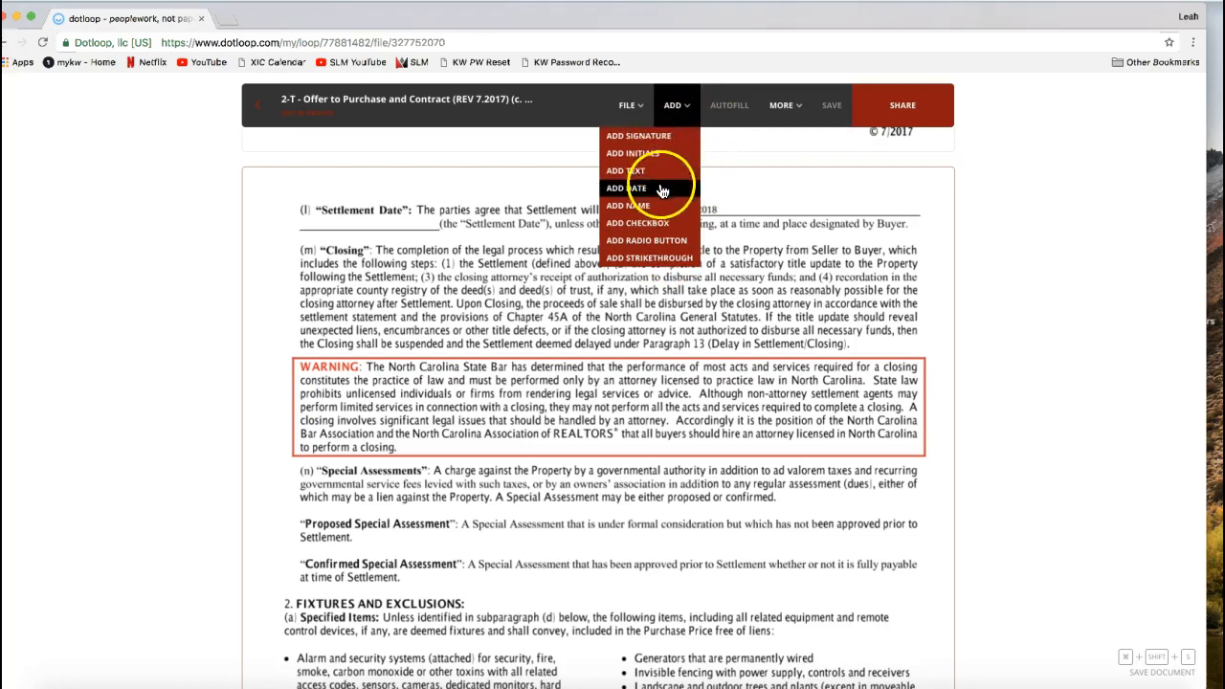
left_click(631, 263)
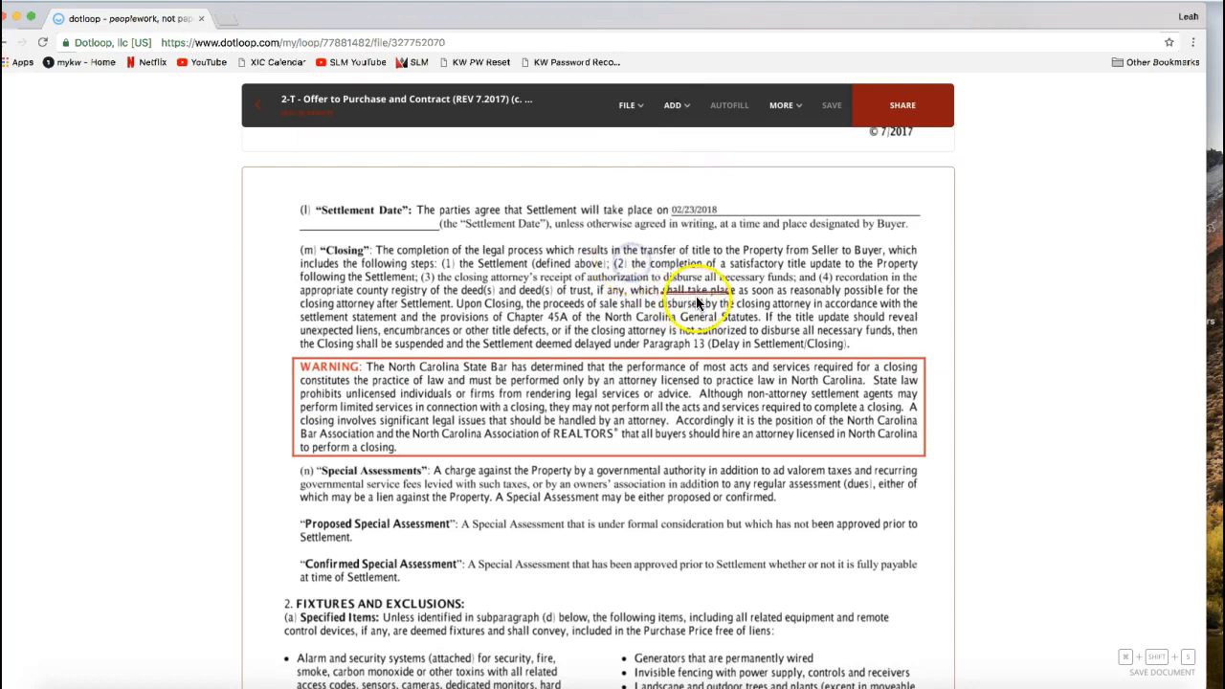
left_click(704, 216)
left_click(721, 251)
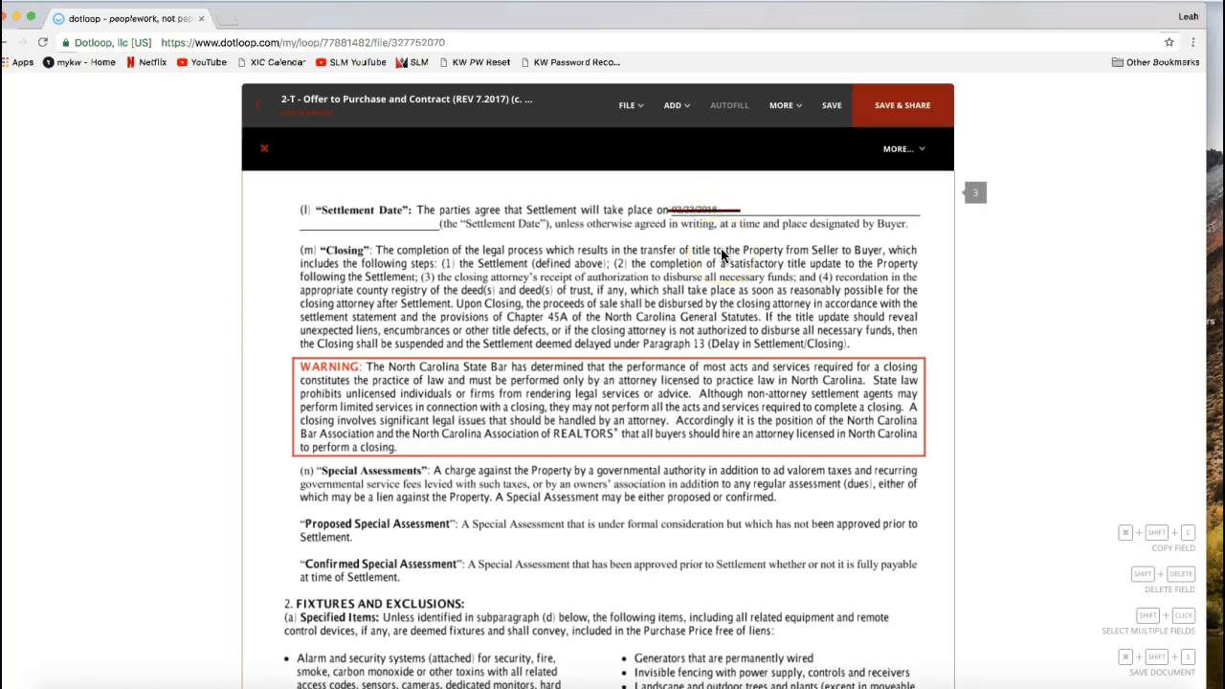
left_click(722, 236)
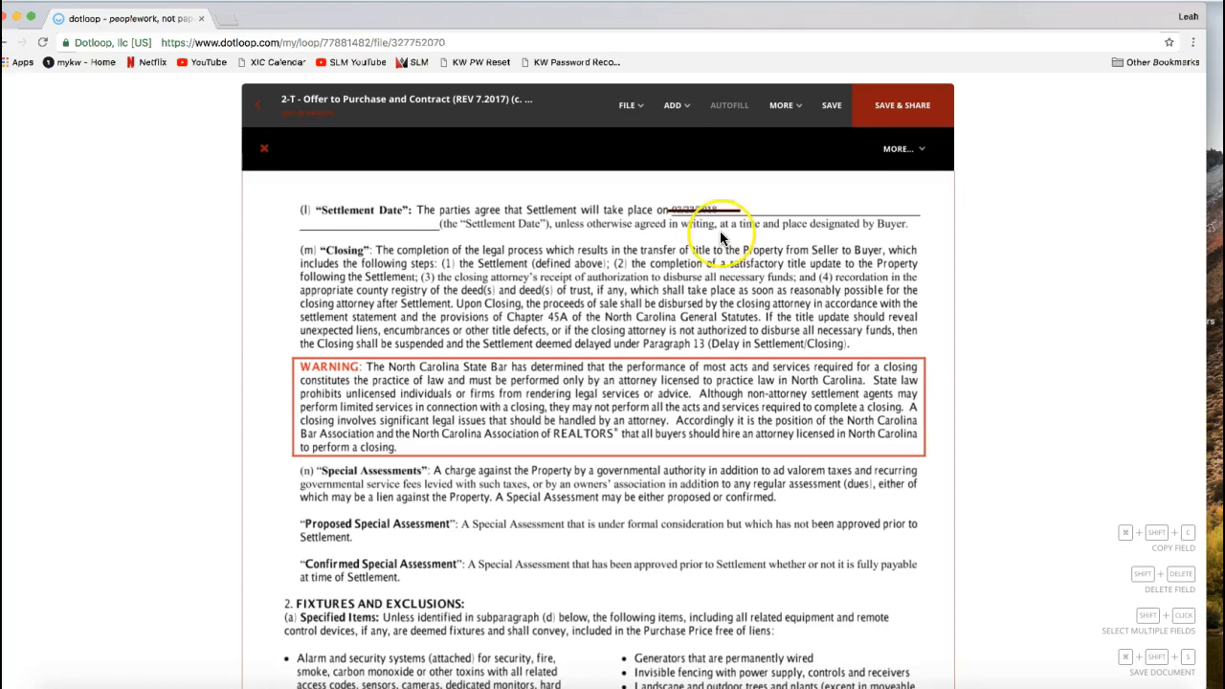
- Place a date field on the settlement date line, just after the struck-out date
left_click(678, 115)
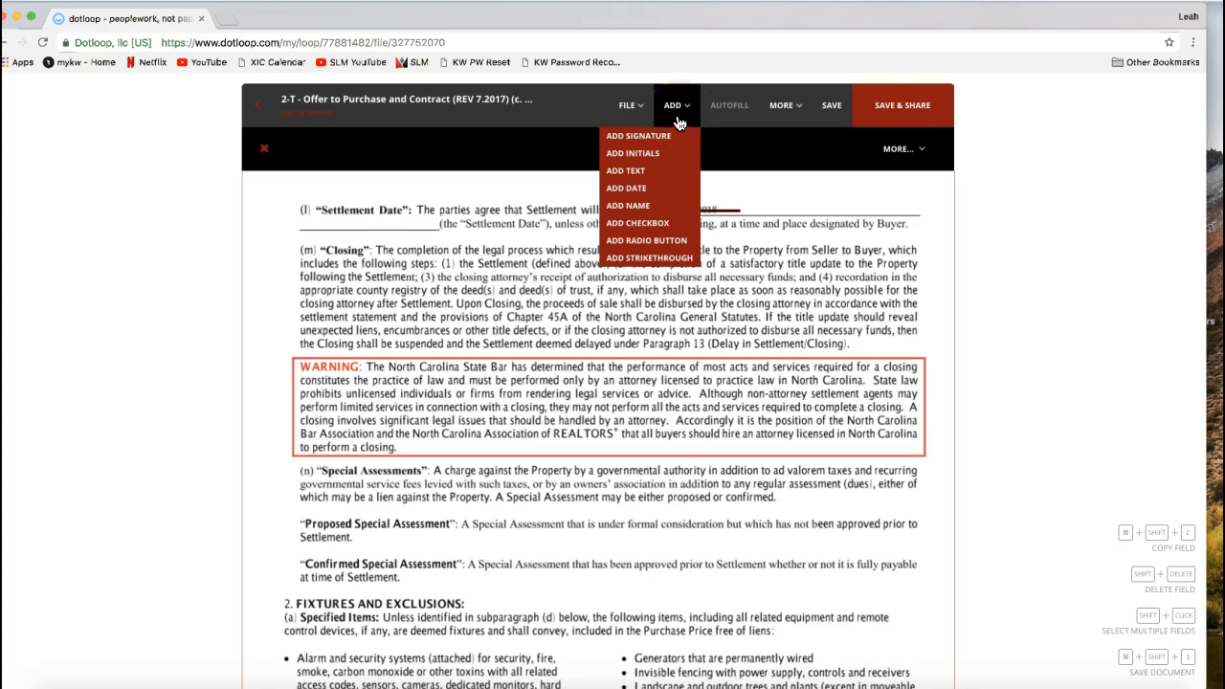
left_click(638, 172)
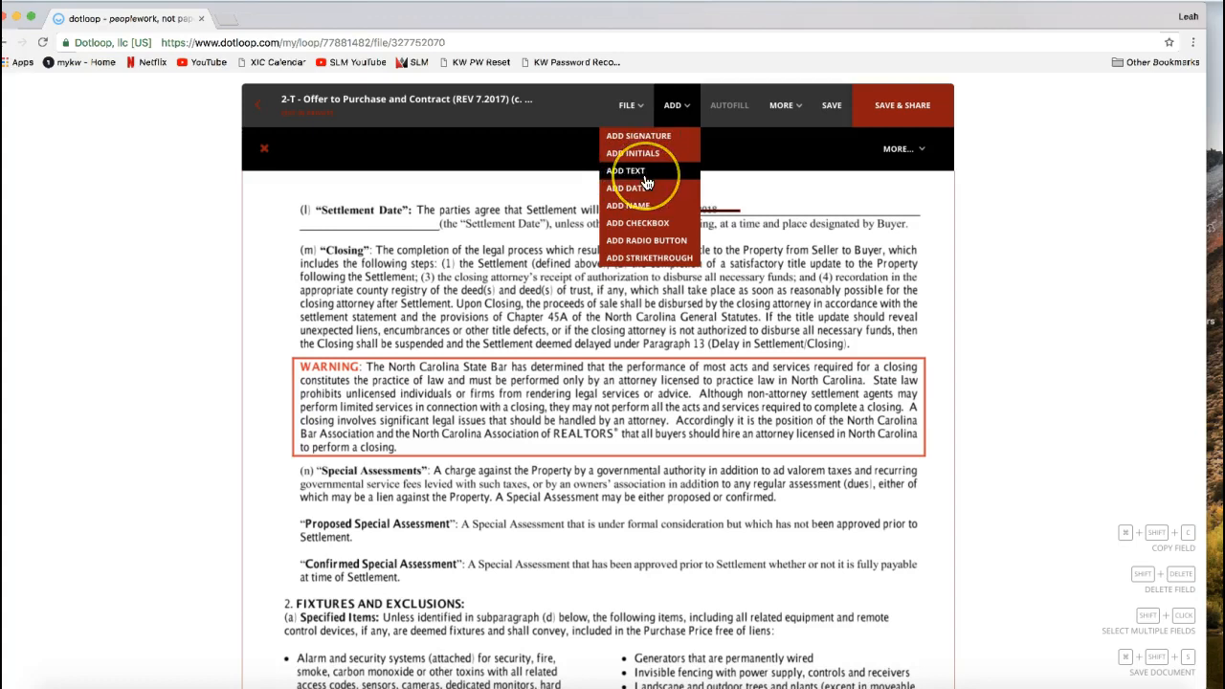
left_click(665, 191)
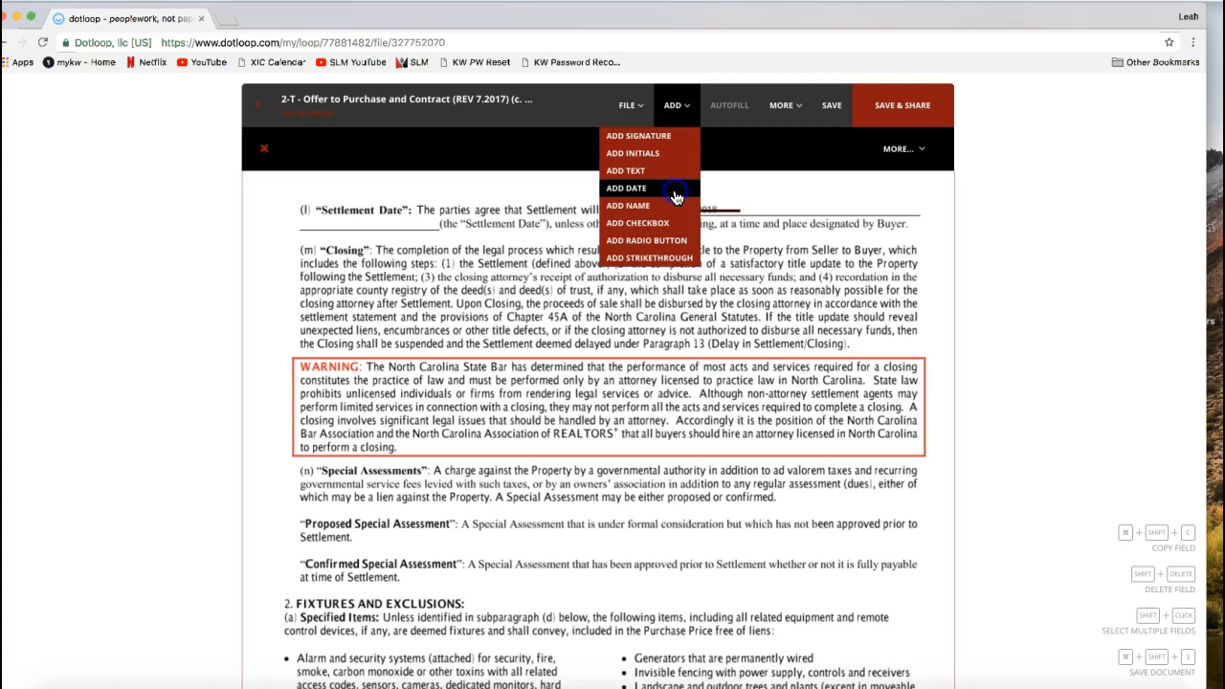
left_click(676, 192)
left_click(765, 189)
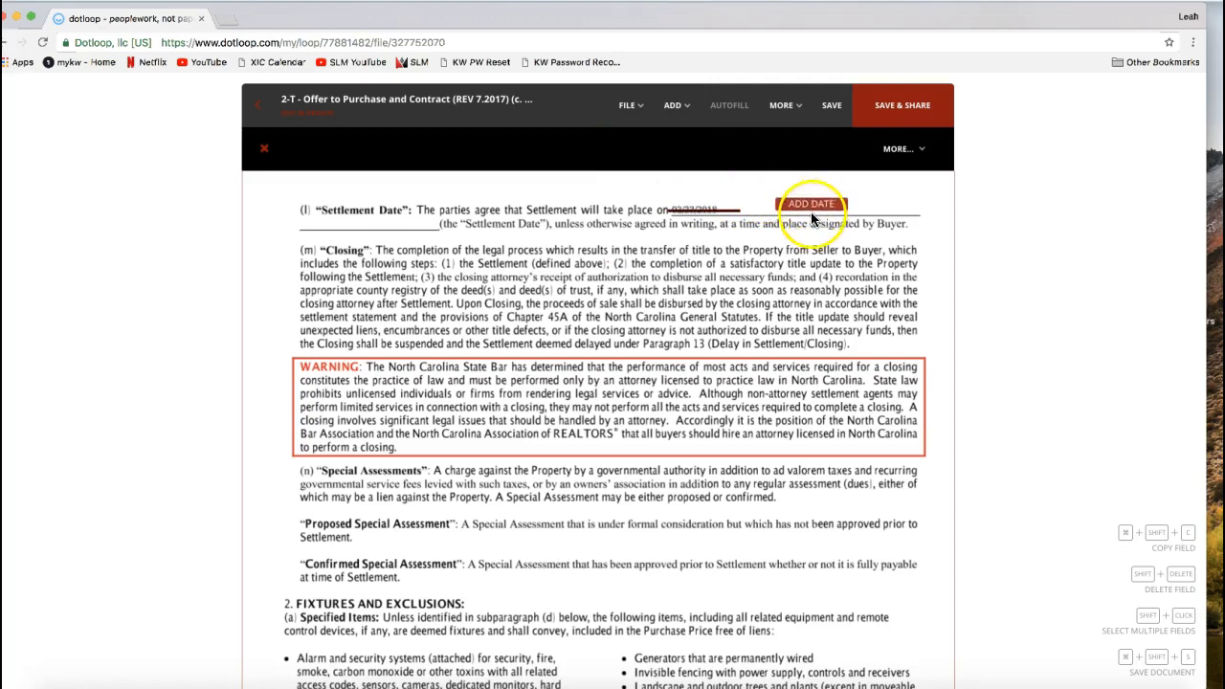
left_click(789, 221)
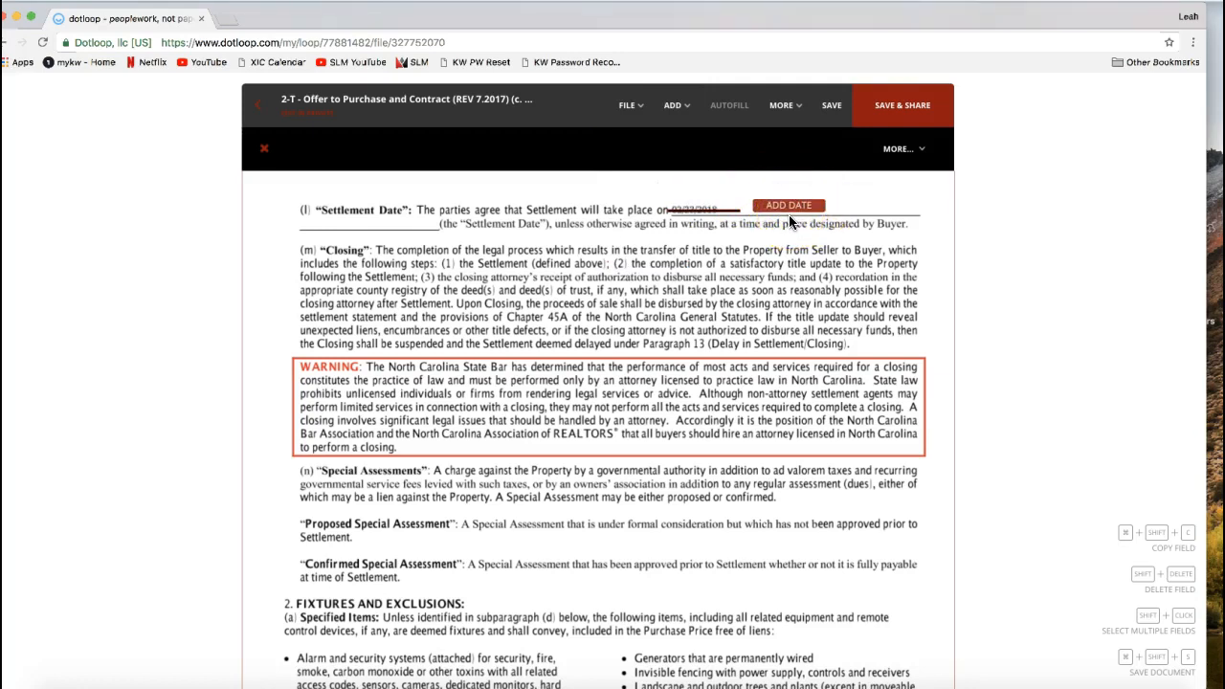
left_click(788, 221)
left_click(785, 220)
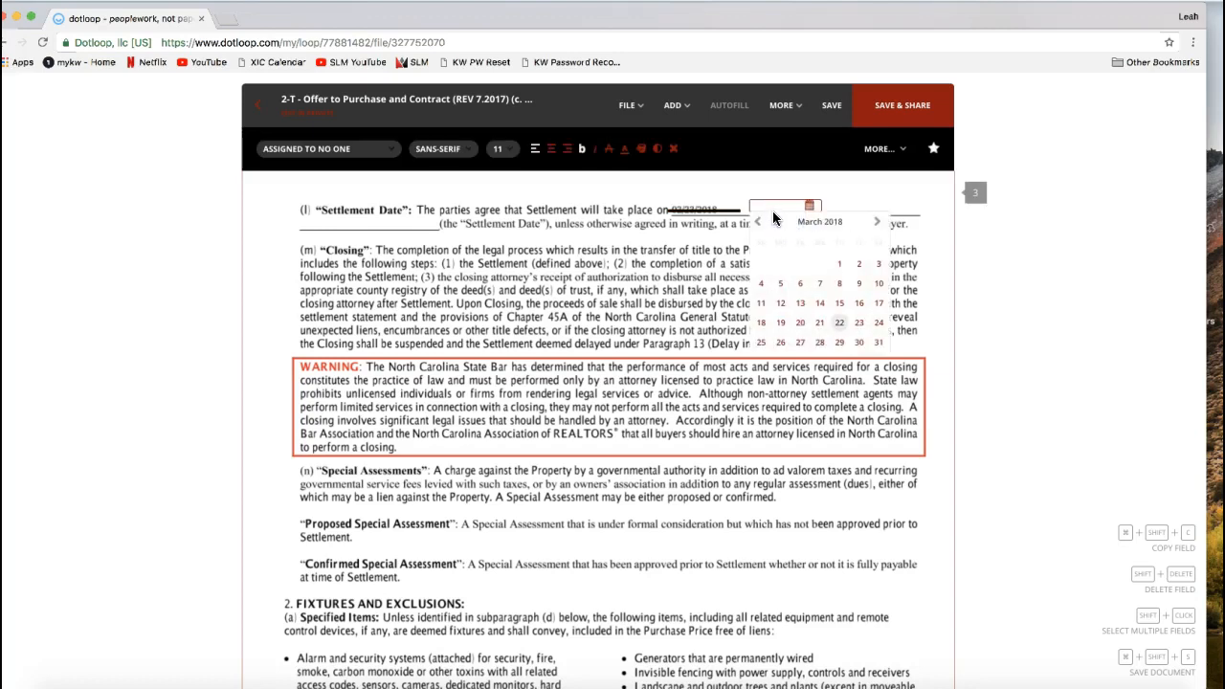
- Set the new settlement date field to 03/30/2018 and close its calendar
left_click(858, 342)
left_click(858, 345)
left_click(810, 207)
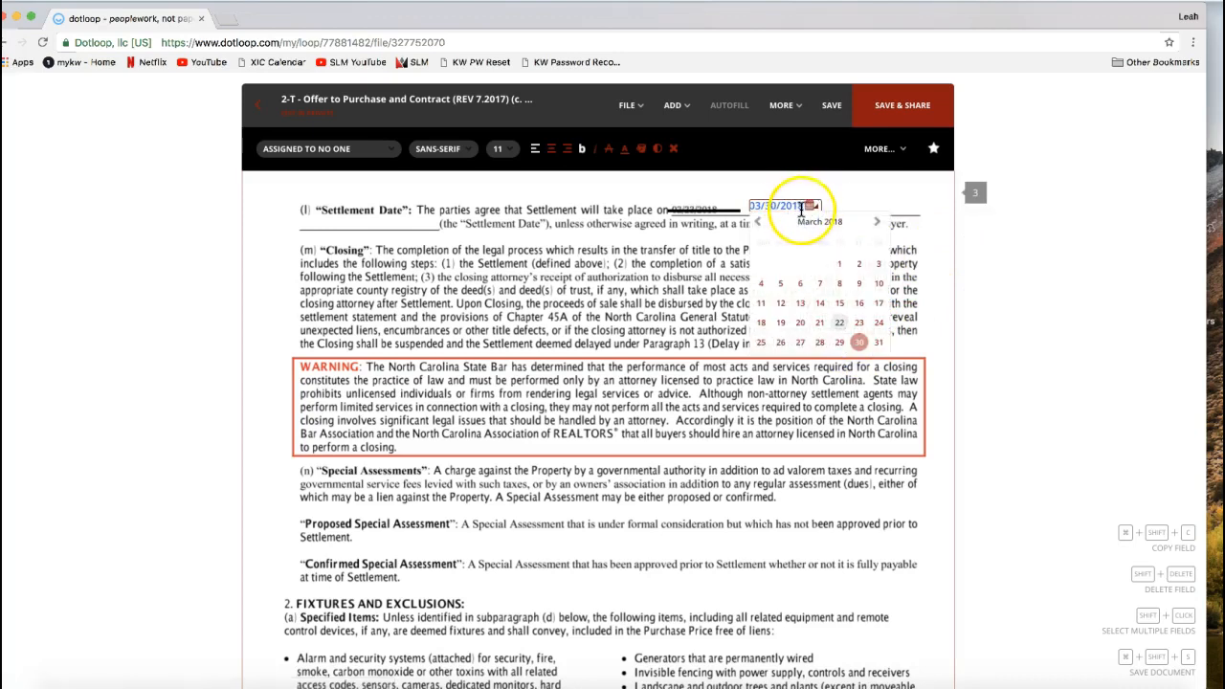
left_click(810, 207)
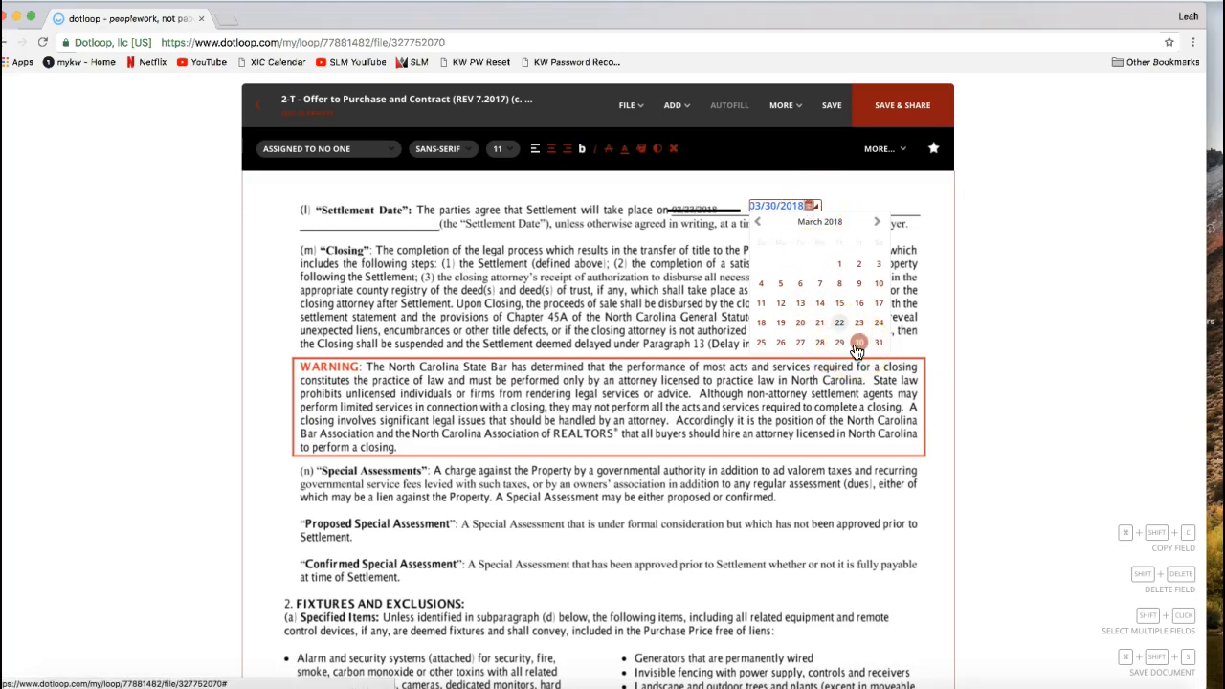
left_click(780, 209)
left_click(848, 199)
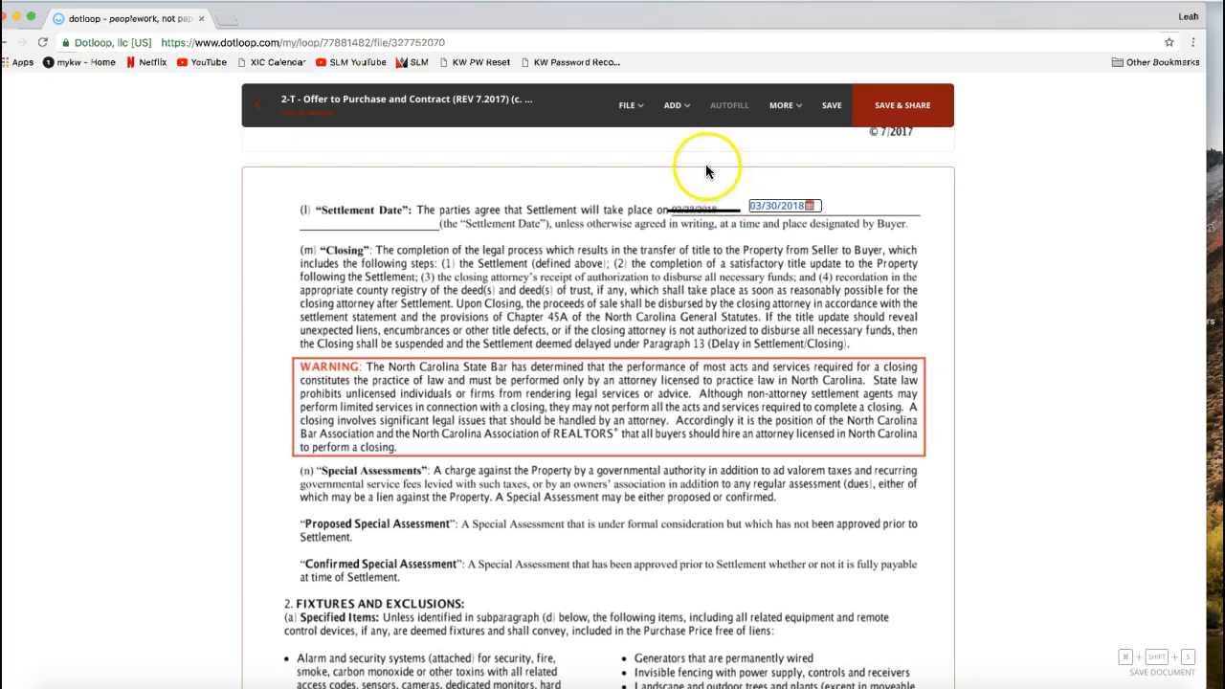
- Place an initials field beside the new settlement date and assign it to the first person listed in the loop
left_click(676, 107)
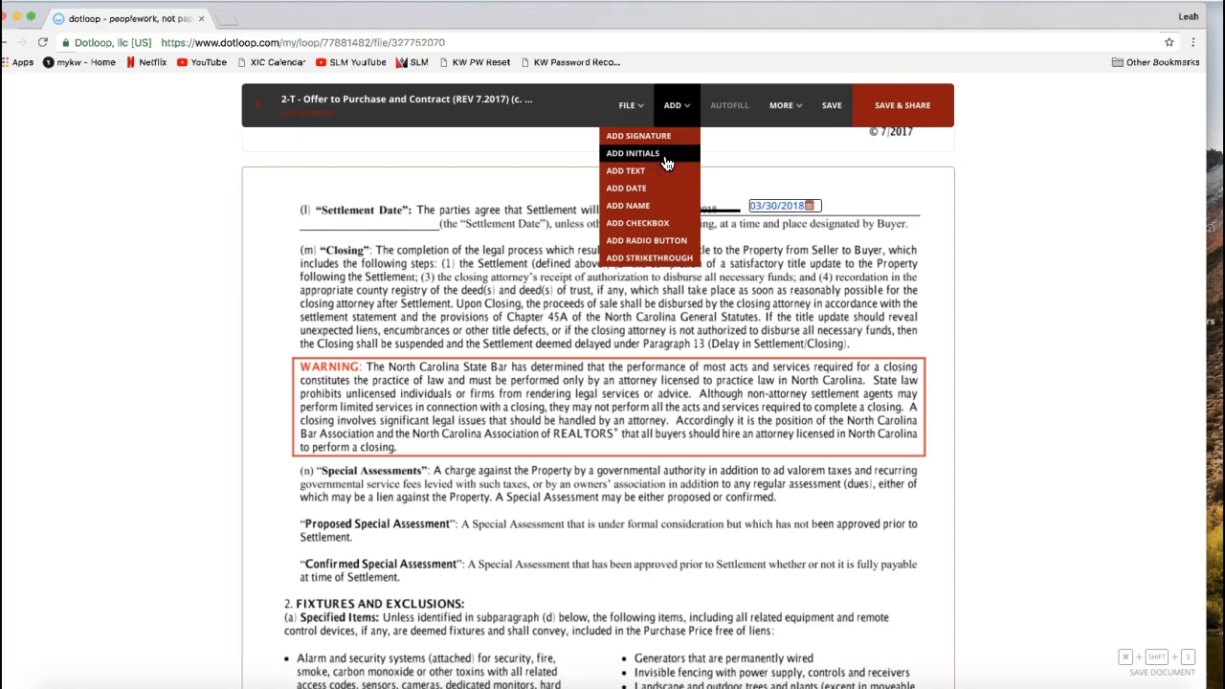
left_click_drag(667, 163, 727, 168)
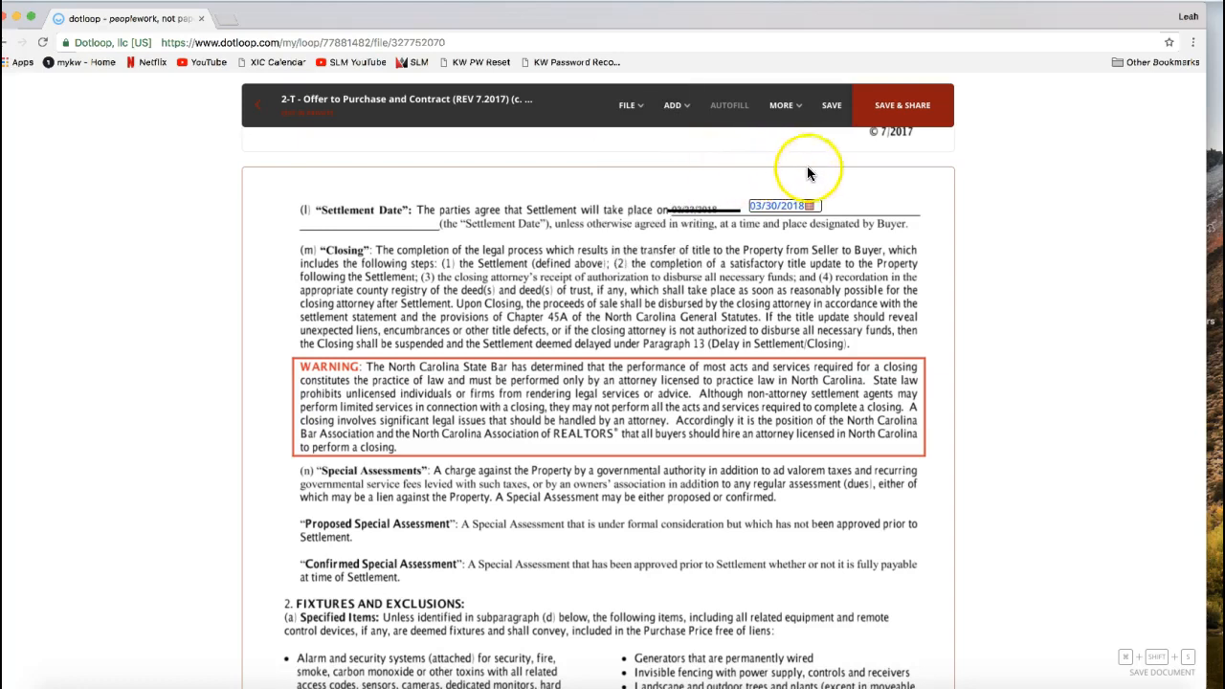
left_click_drag(882, 212, 858, 222)
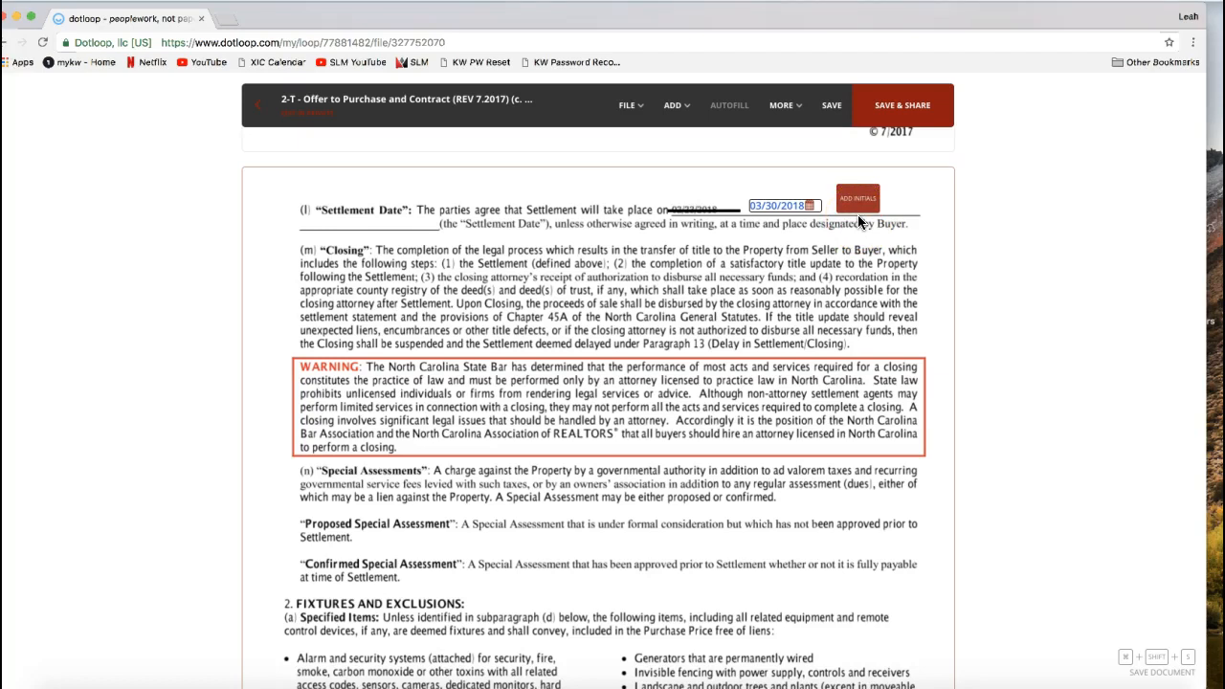
left_click(858, 221)
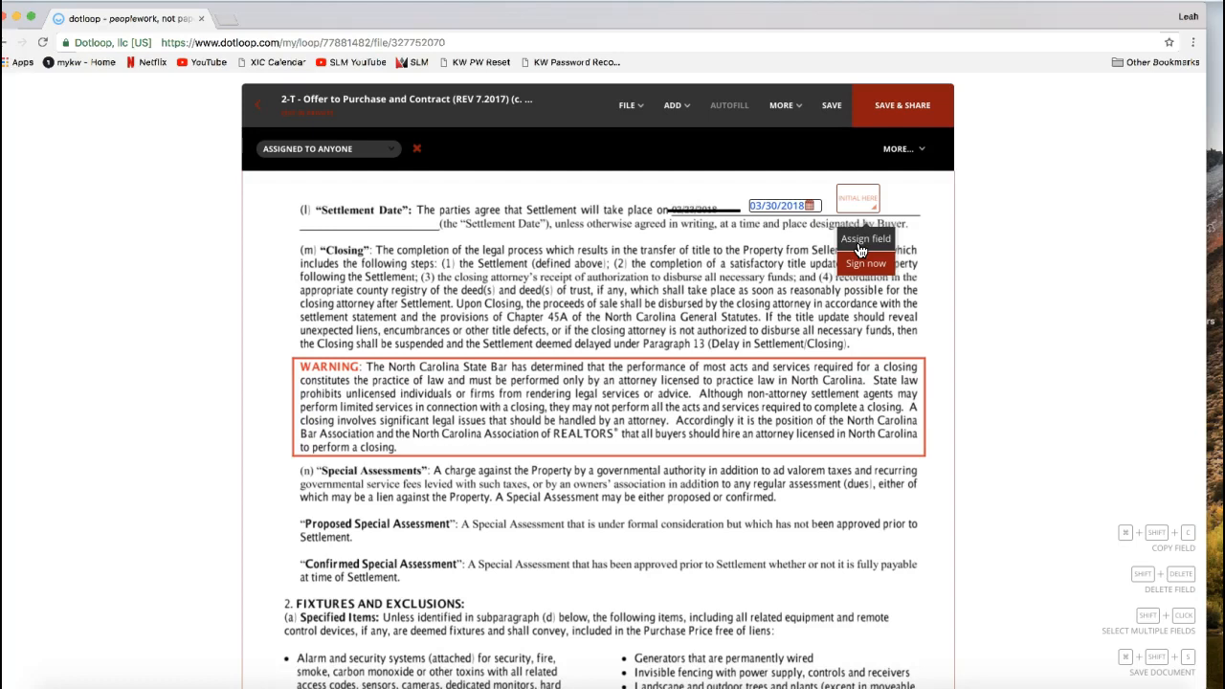
left_click(860, 243)
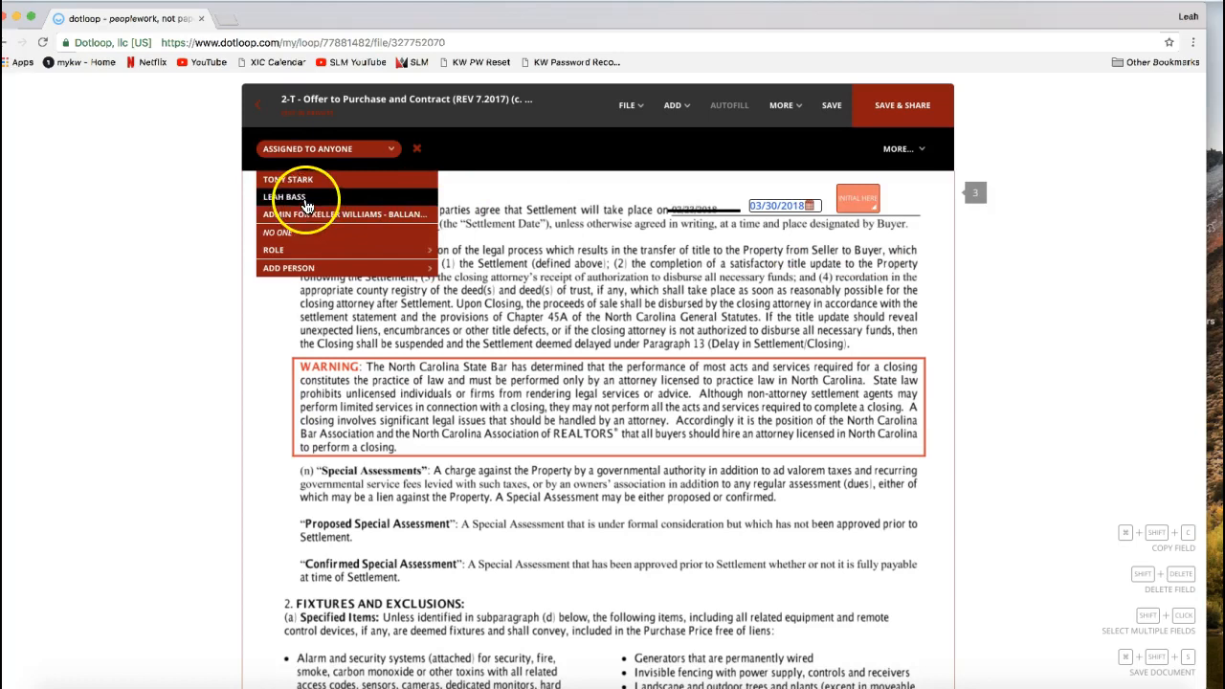
left_click(292, 251)
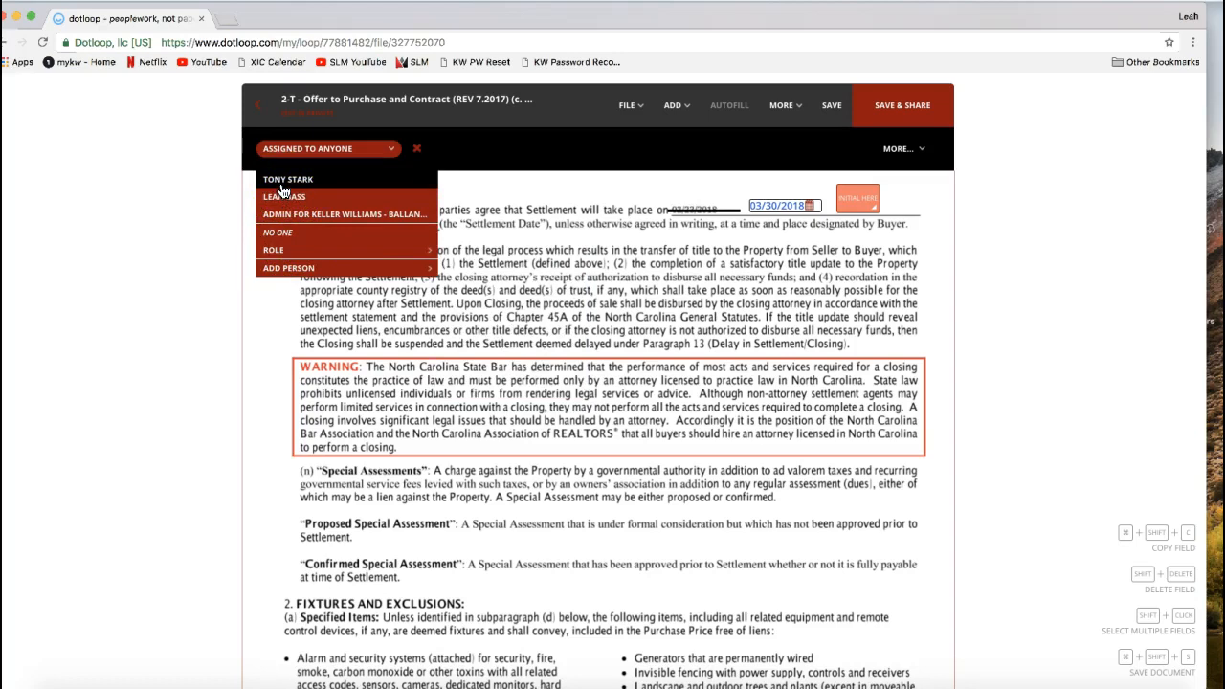
left_click(283, 180)
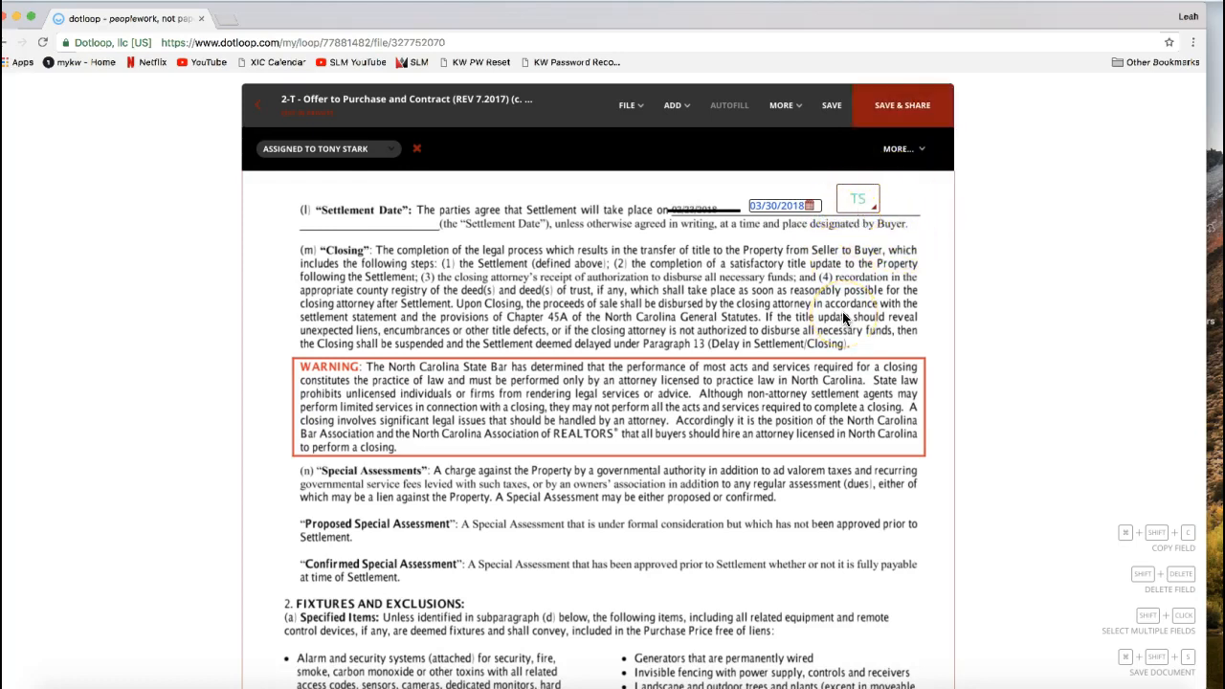
- Add a second initials field over the Closing paragraph and remove it again
left_click(668, 115)
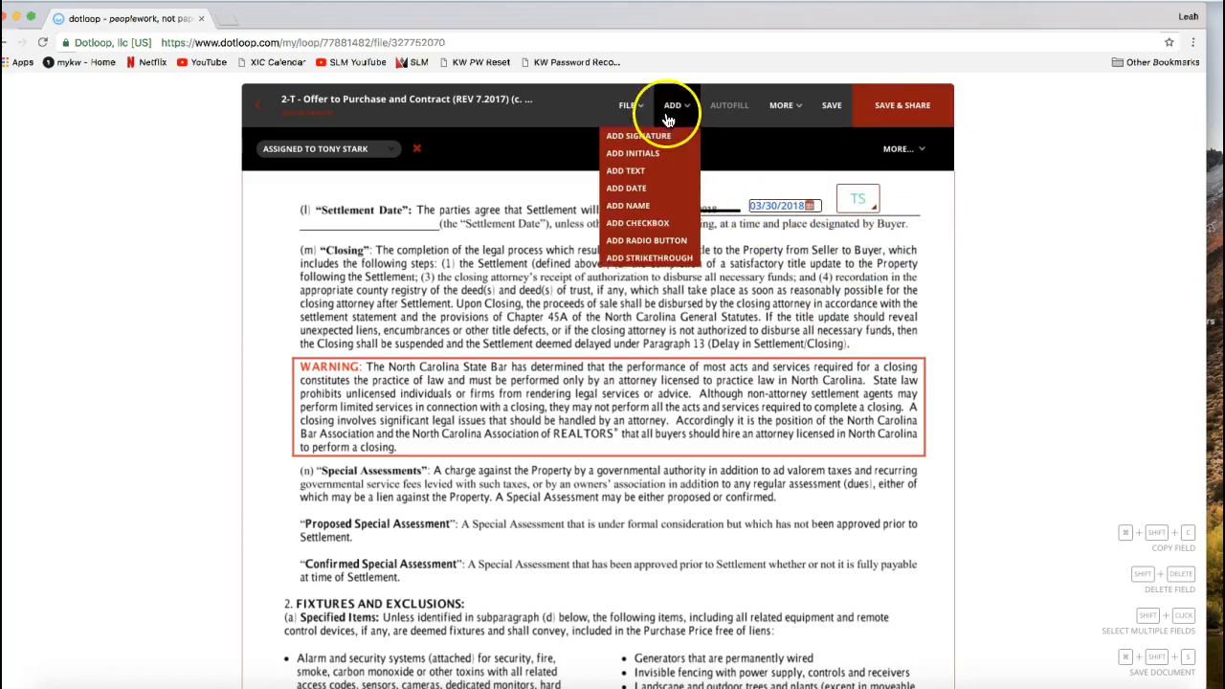
left_click(656, 153)
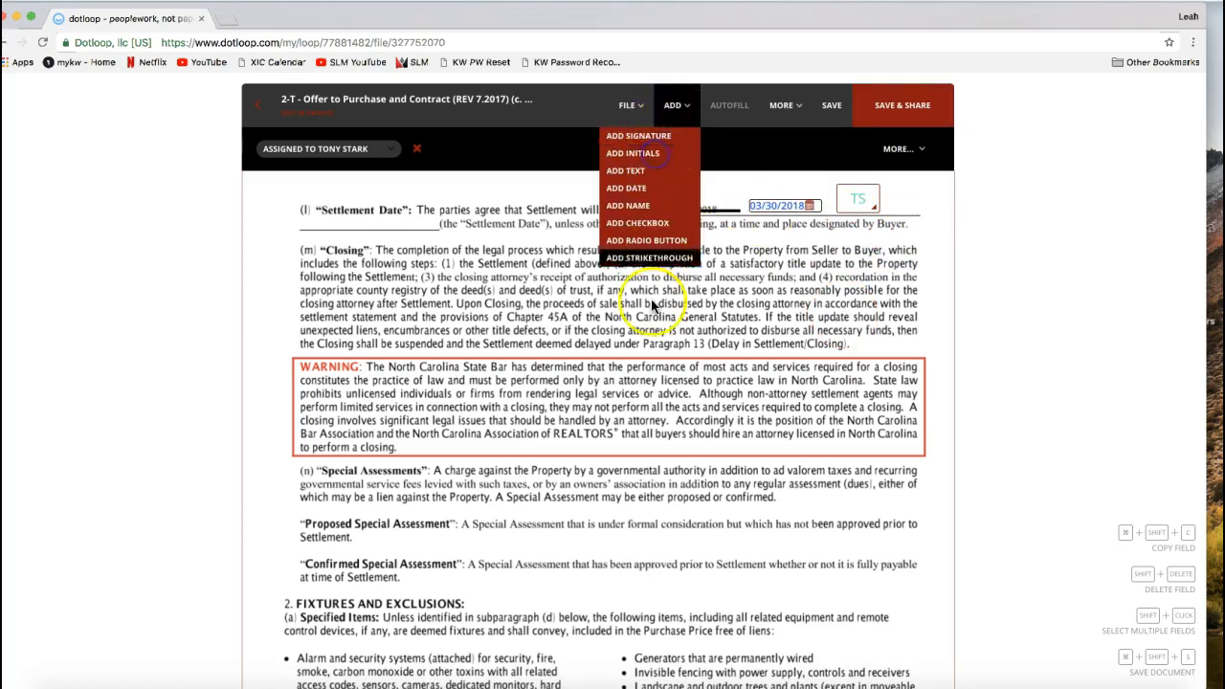
left_click(605, 272)
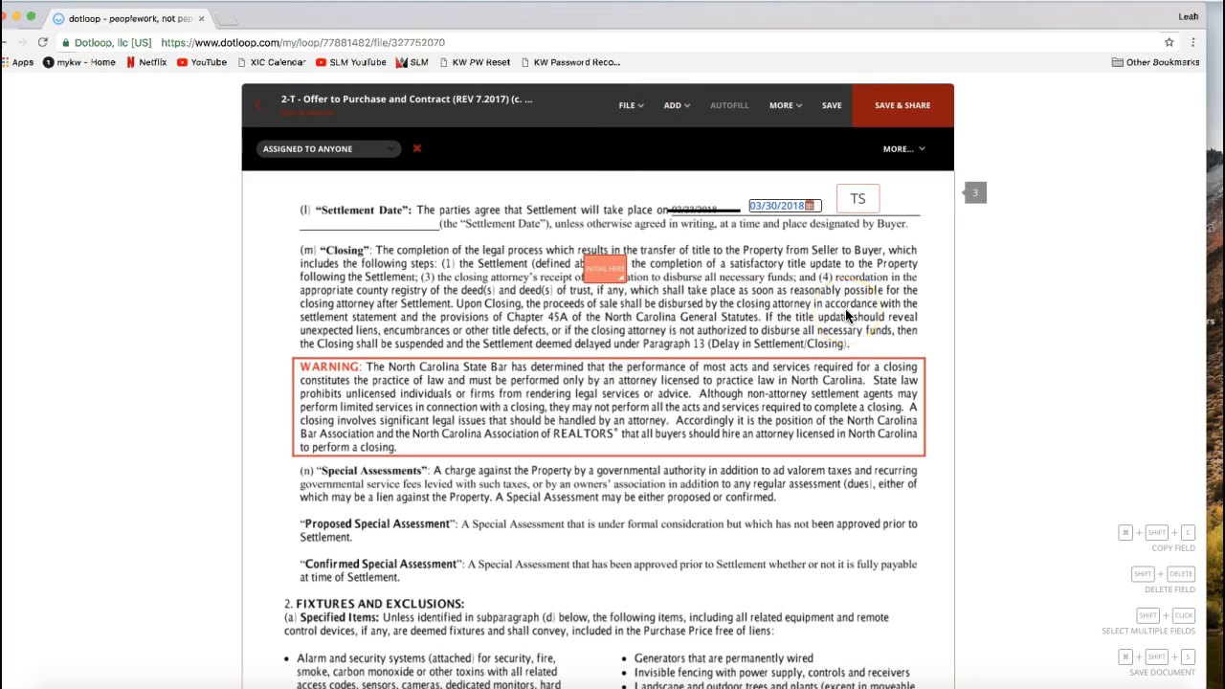
left_click(596, 275)
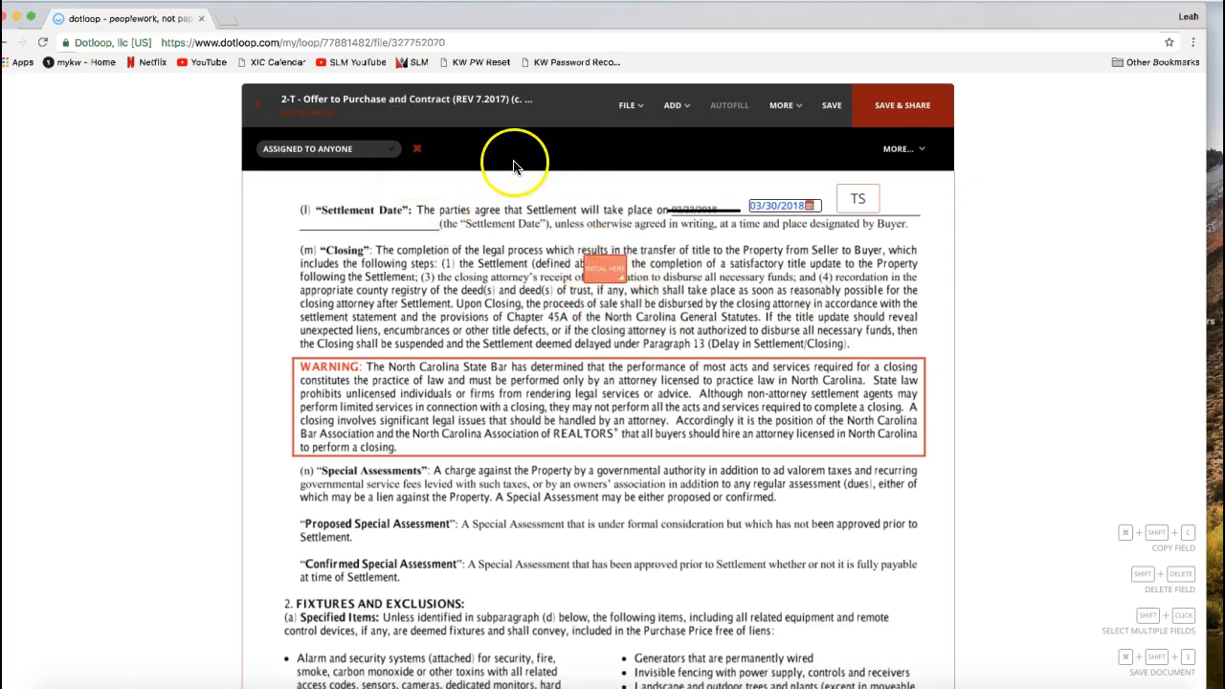
left_click(417, 153)
left_click(445, 272)
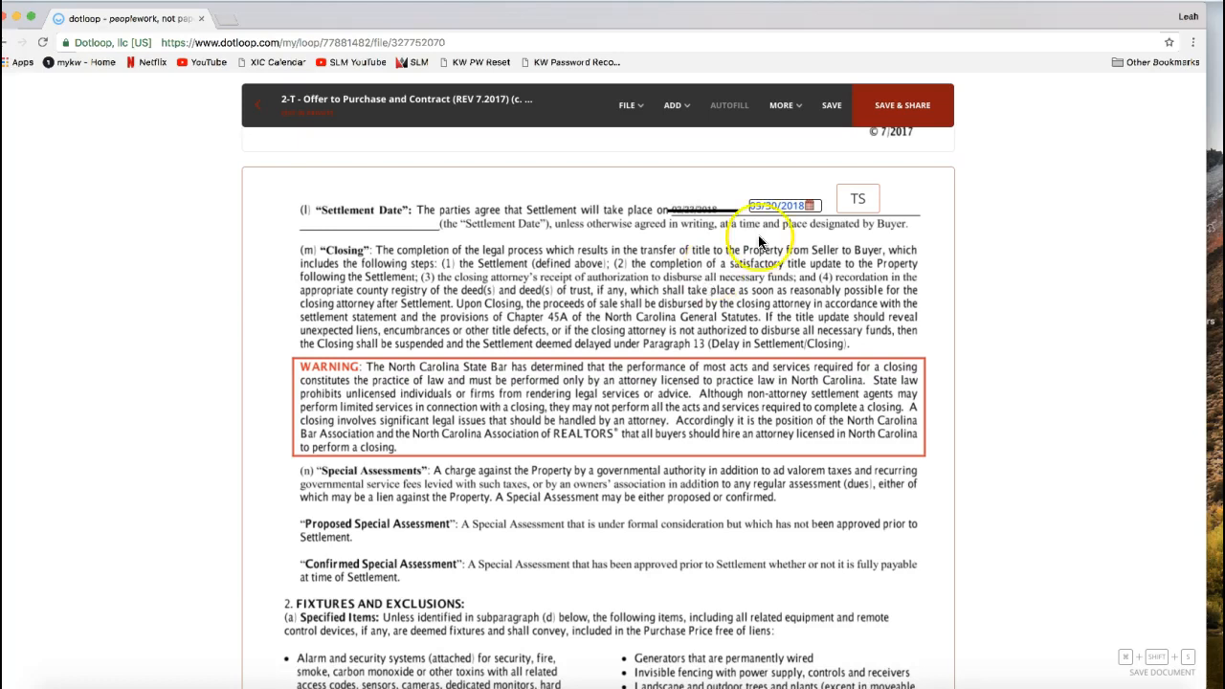
- Leave the offer contract and save its changes, returning to the loop's documents
left_click(784, 106)
left_click(935, 278)
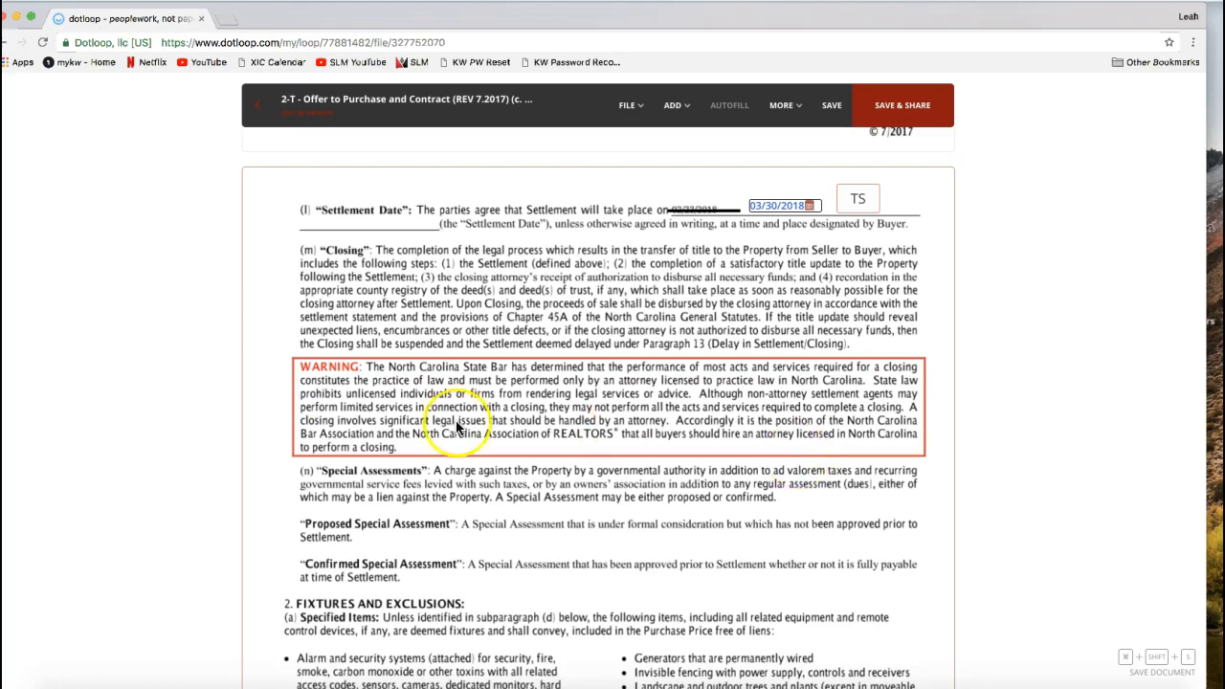
left_click(257, 122)
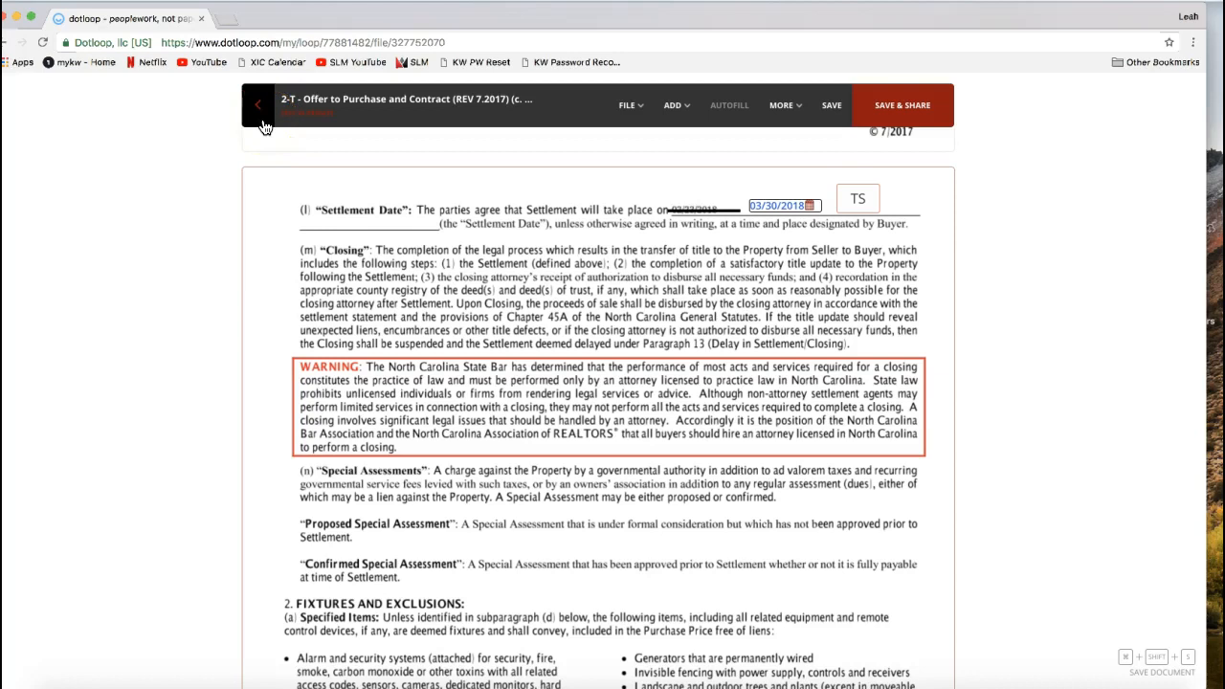
left_click(264, 125)
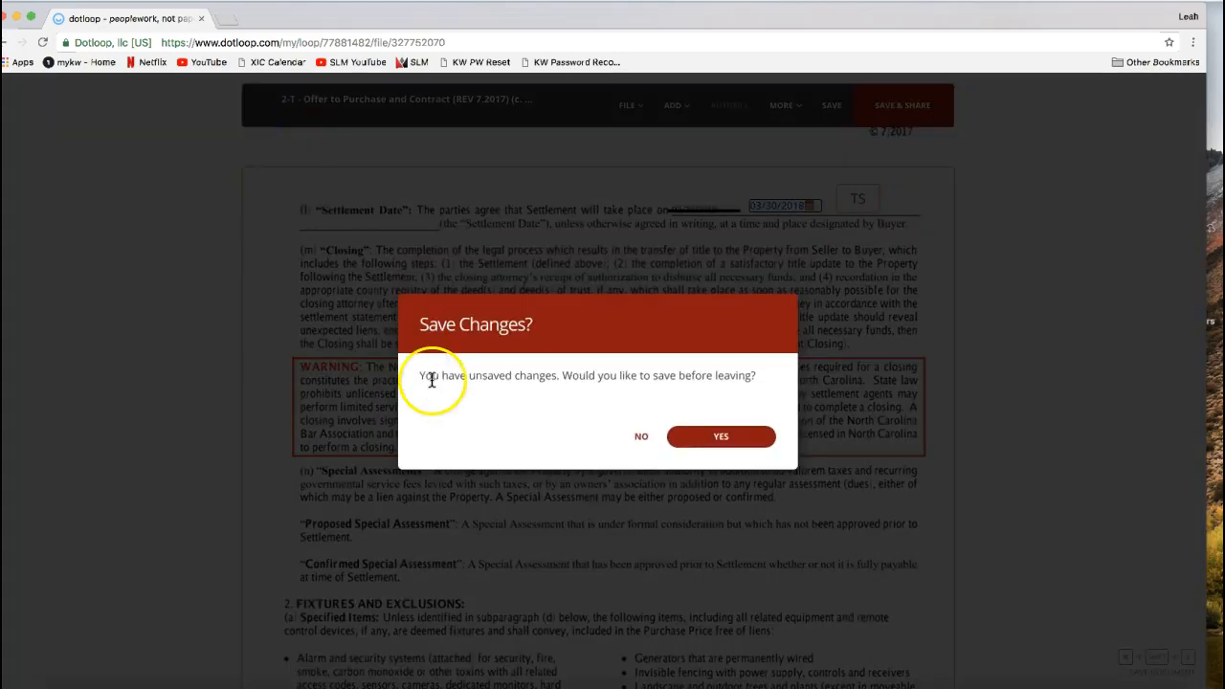
left_click(724, 438)
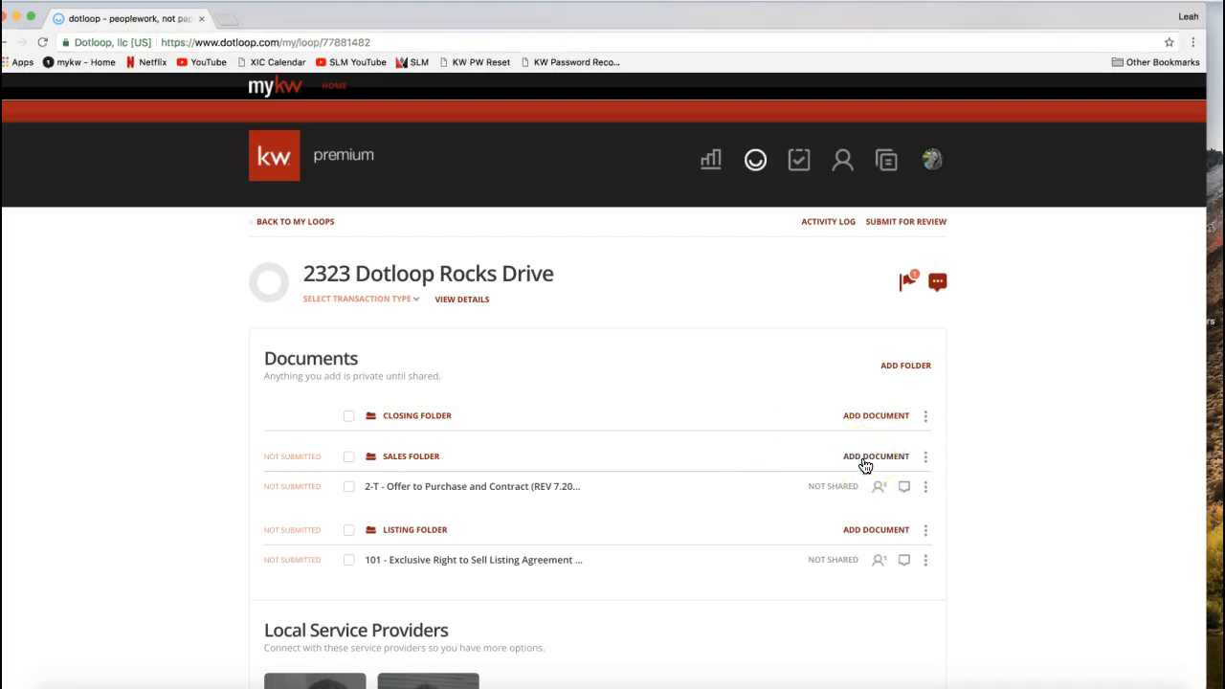
- Open the ways to add a document to the Sales Folder and choose adding files by email
left_click(1217, 536)
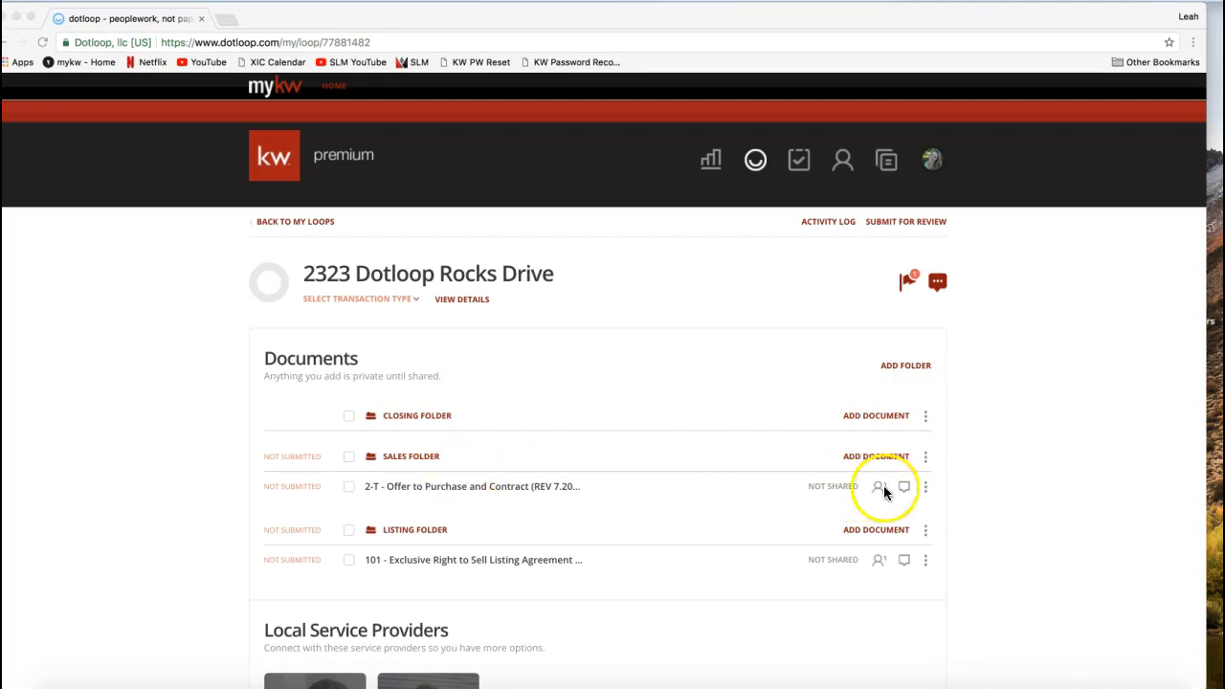
left_click(858, 456)
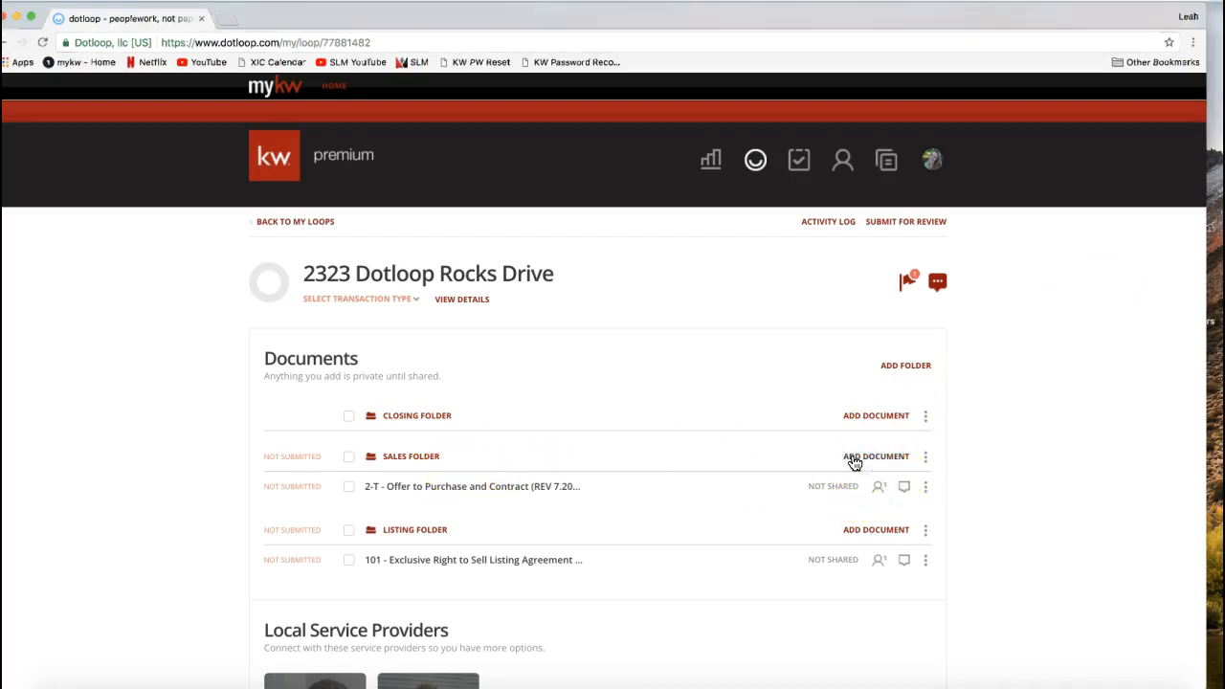
scroll(1022, 432, "down", 4)
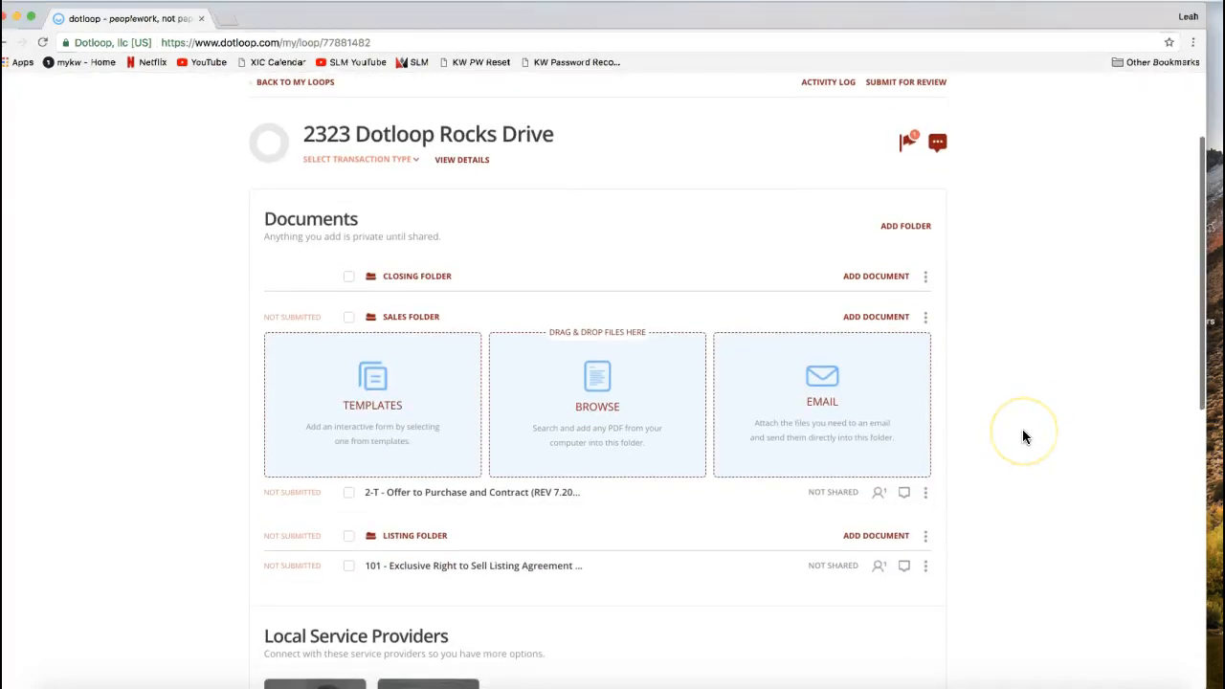
left_click(815, 385)
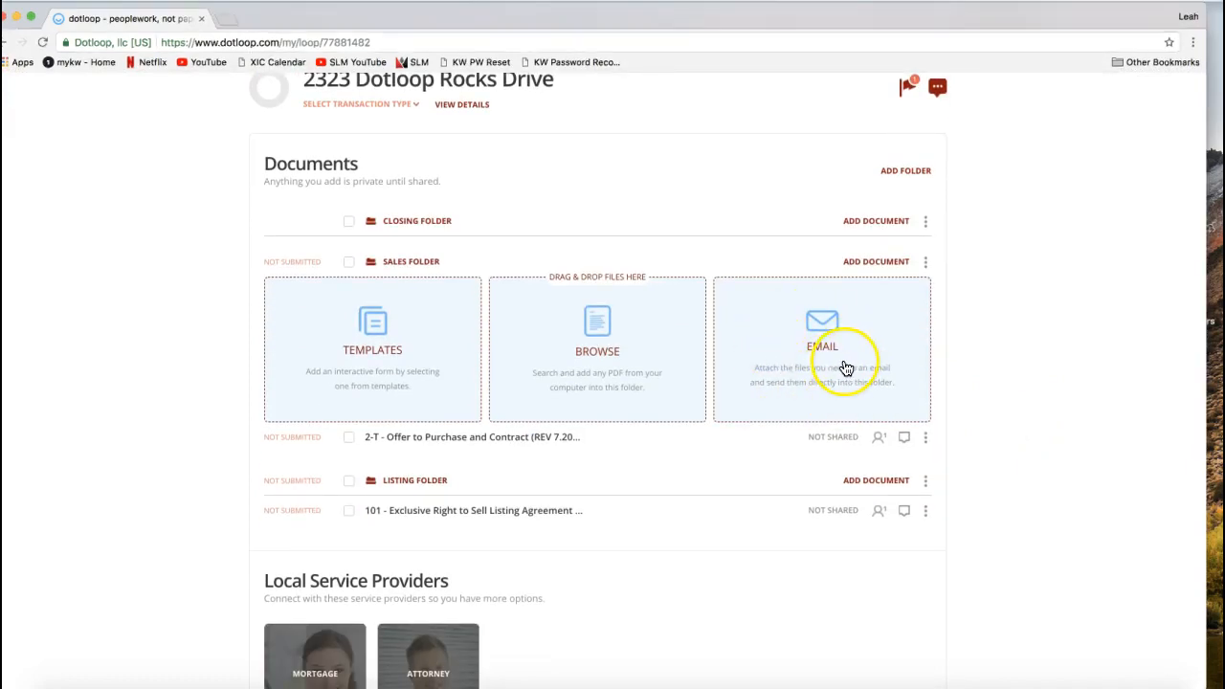
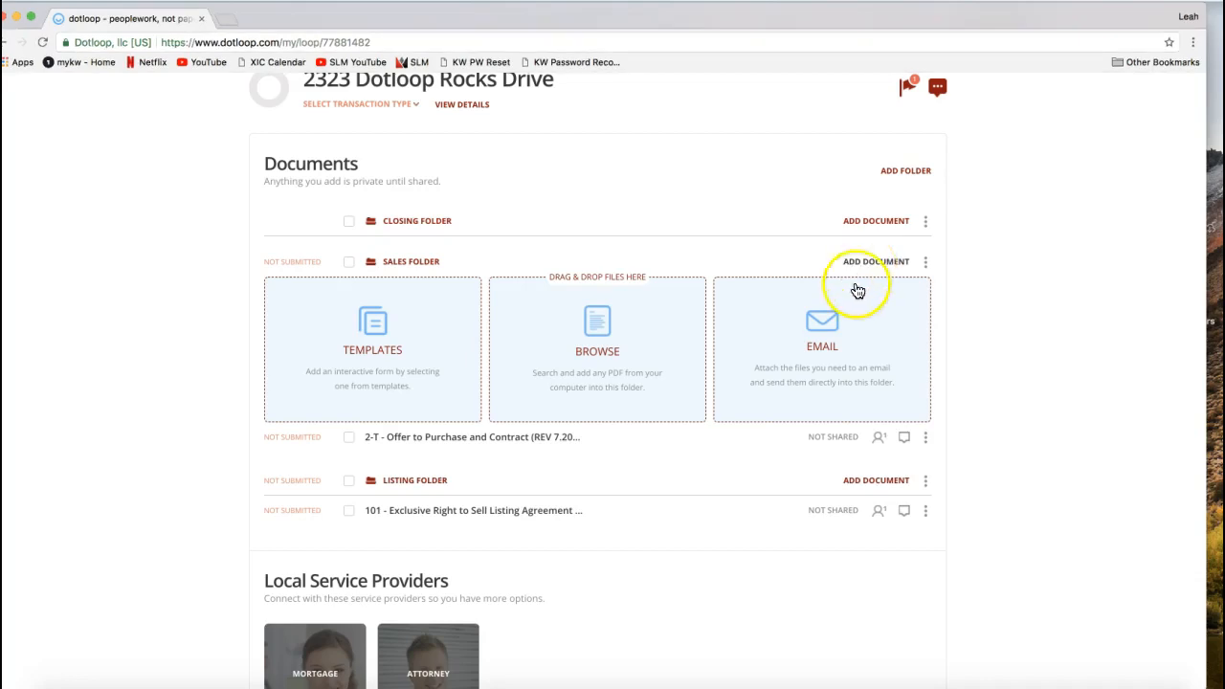
- Choose adding files to the Sales Folder by email and copy the folder's upload email address to the clipboard
left_click(841, 335)
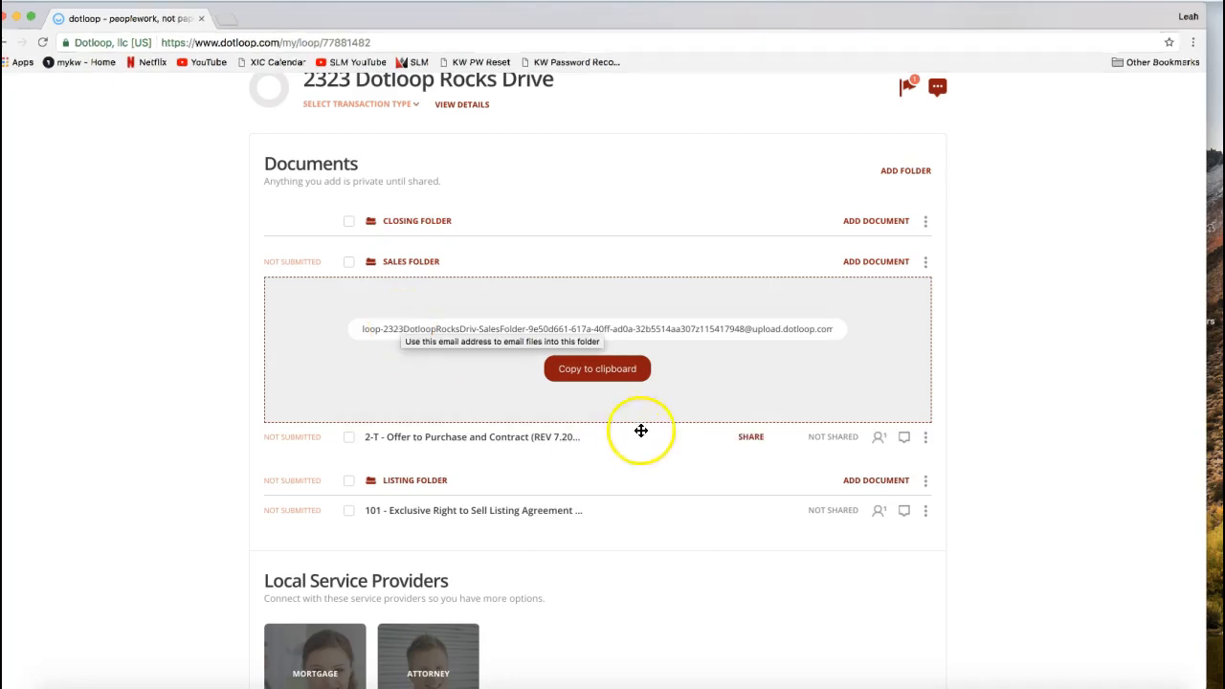
left_click(605, 378)
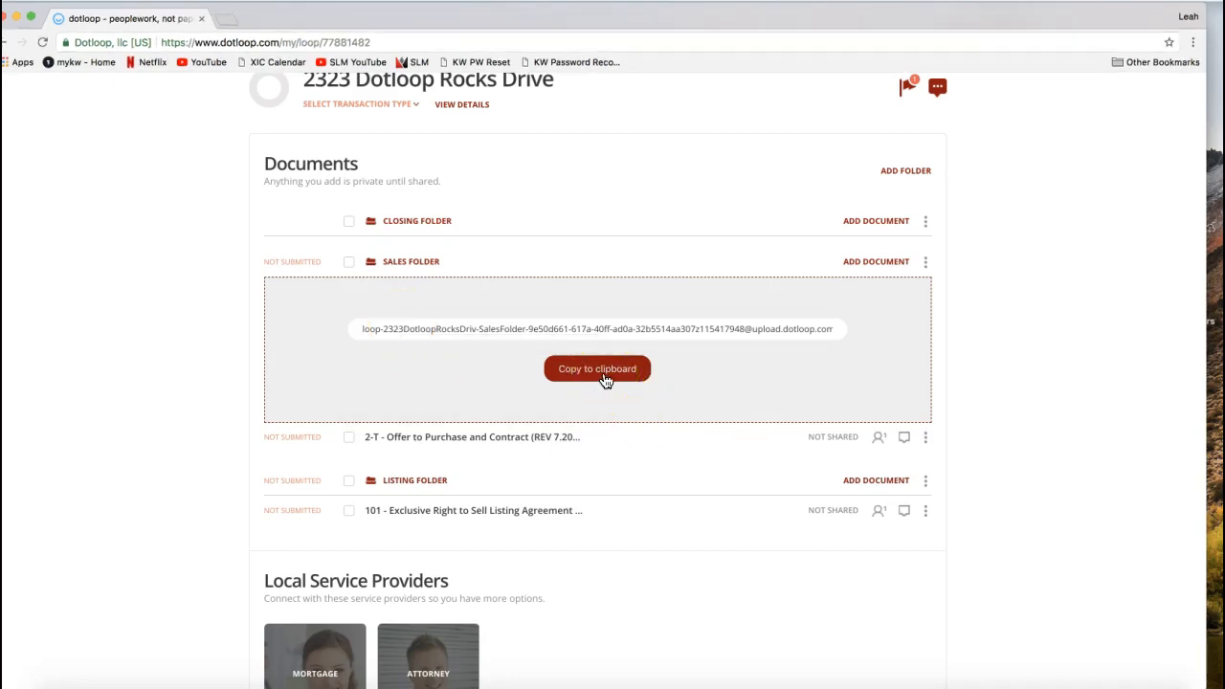
left_click(605, 378)
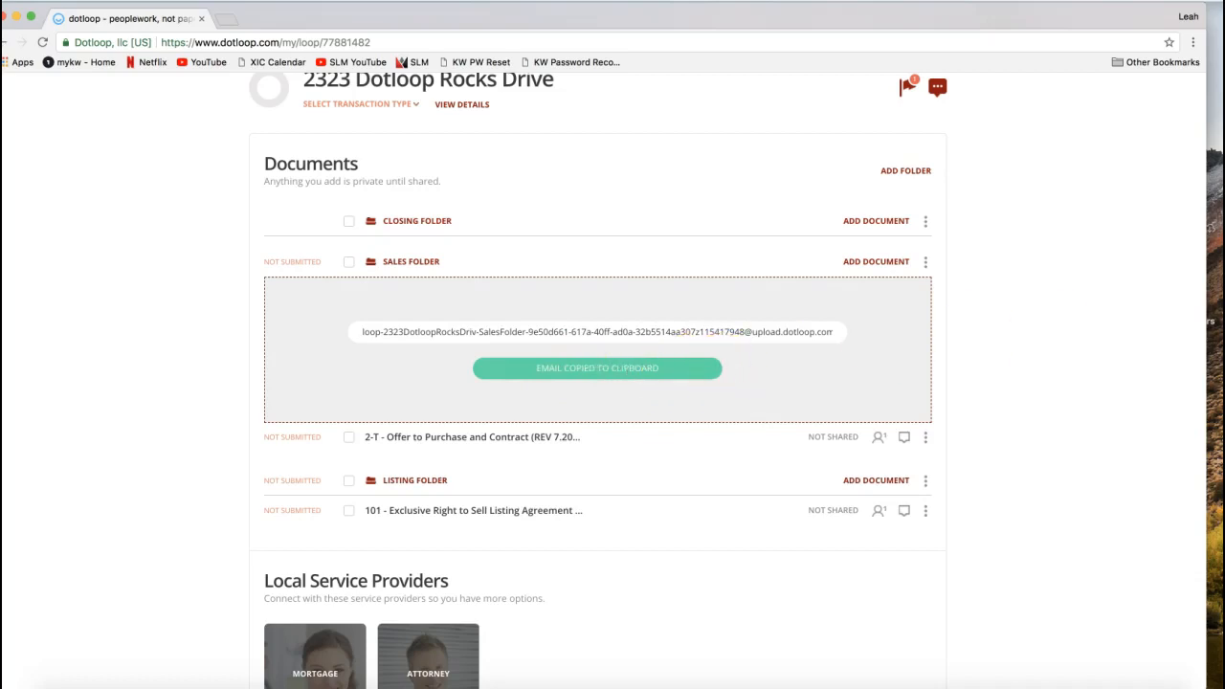
- Switch to the Gmail inbox, enlarge its window and open the starred OTP message
left_click_drag(1224, 8, 370, 8)
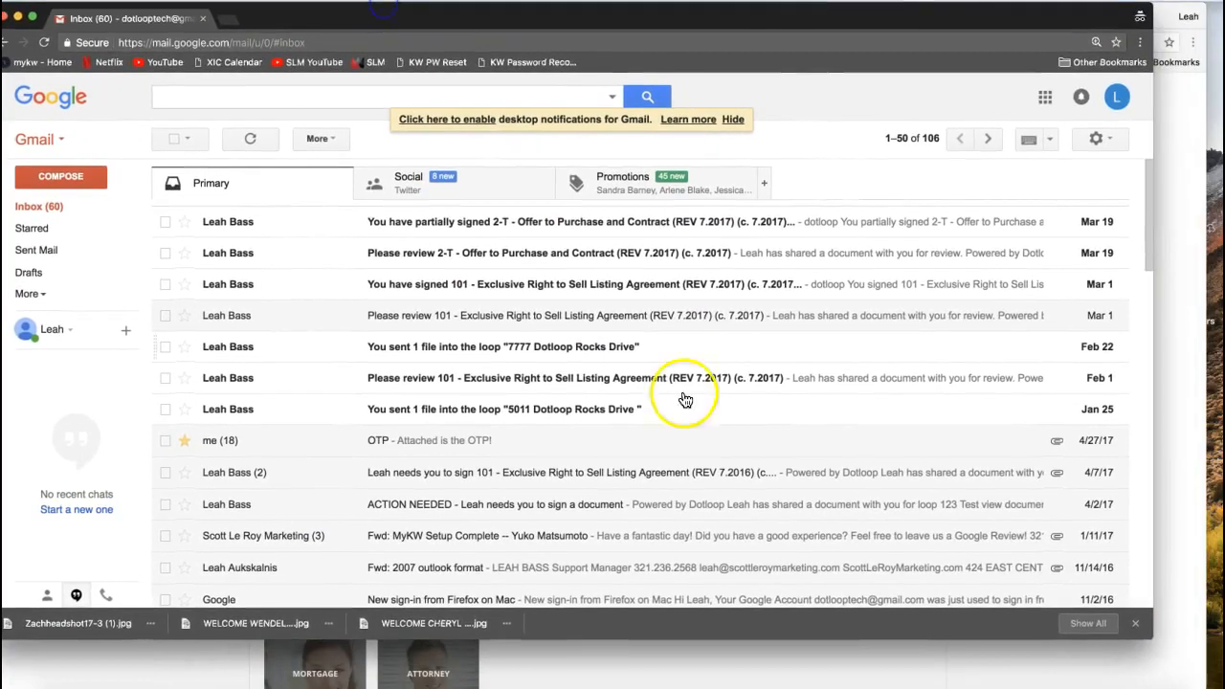
left_click_drag(1145, 637, 1207, 684)
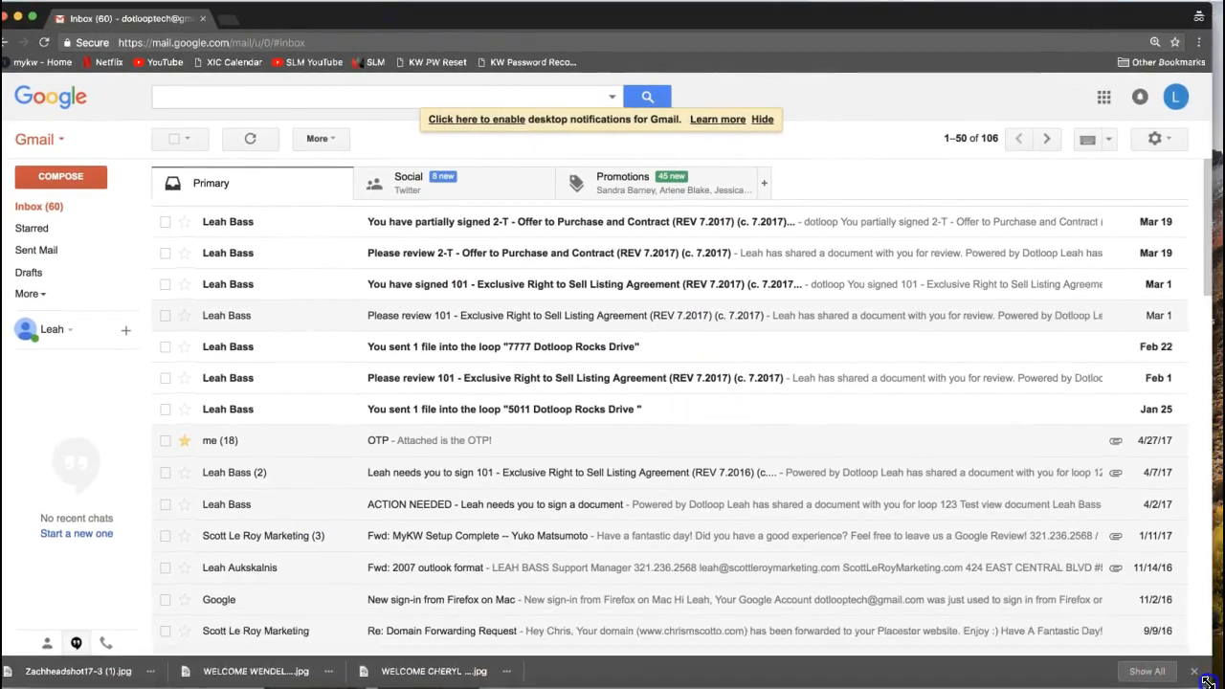
left_click(438, 442)
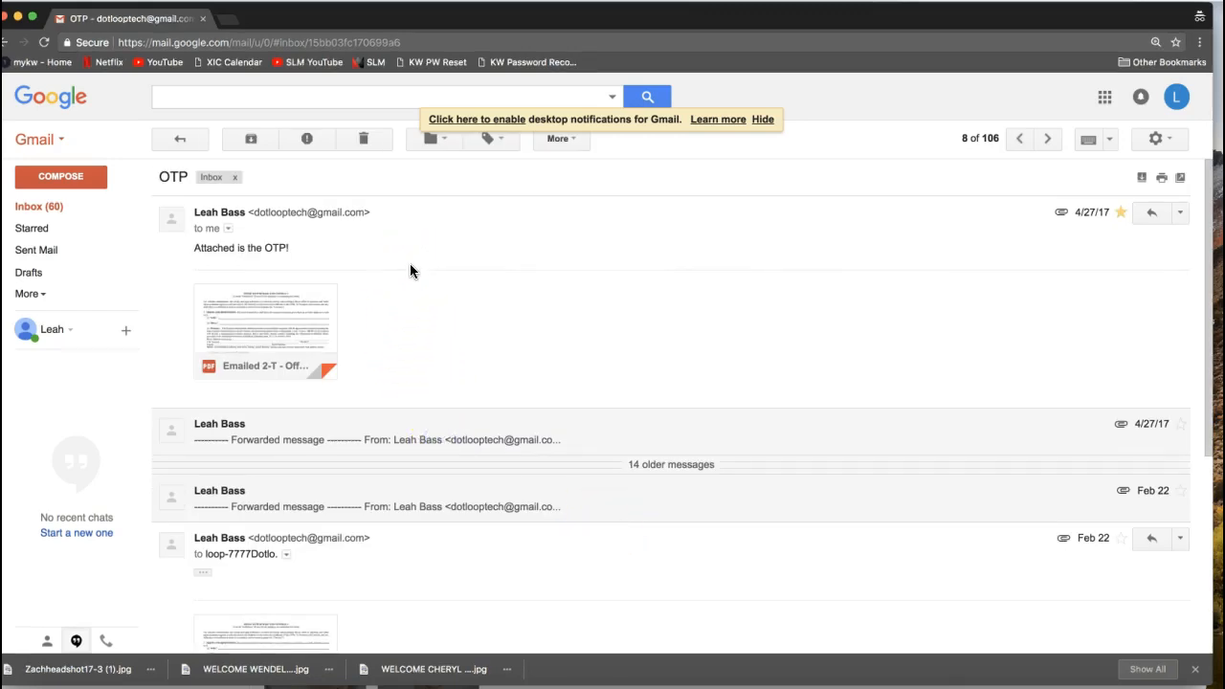
mouse_move(287, 331)
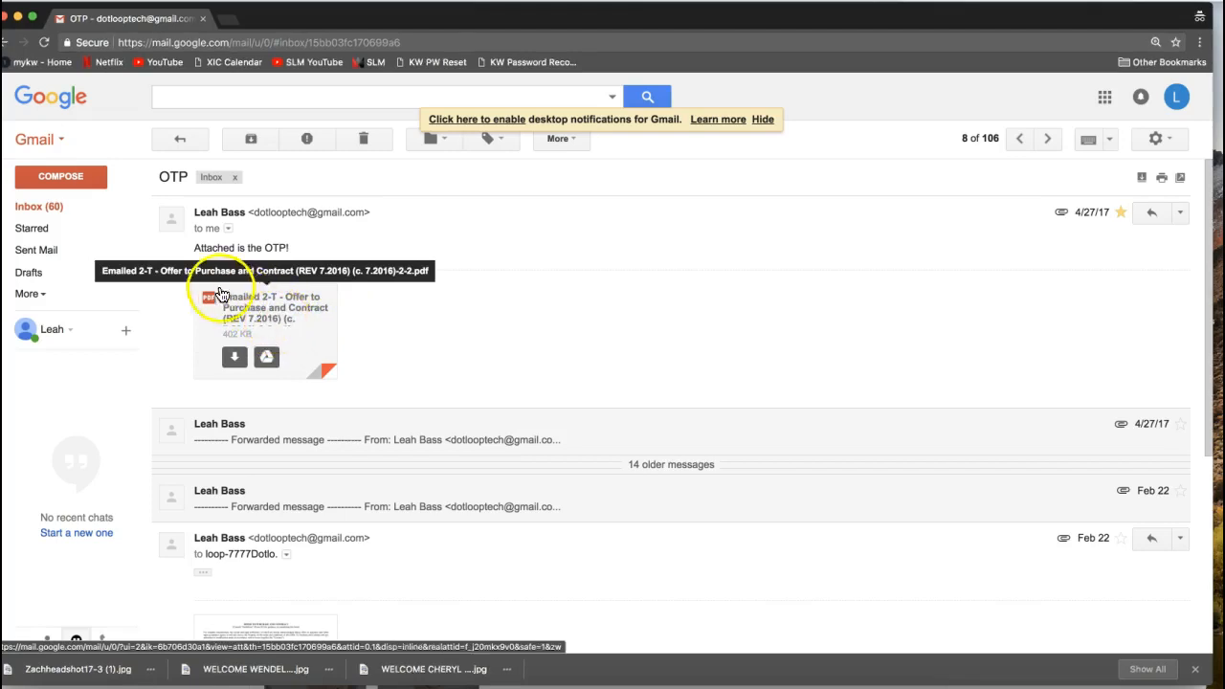
left_click_drag(197, 249, 288, 249)
left_click(322, 255)
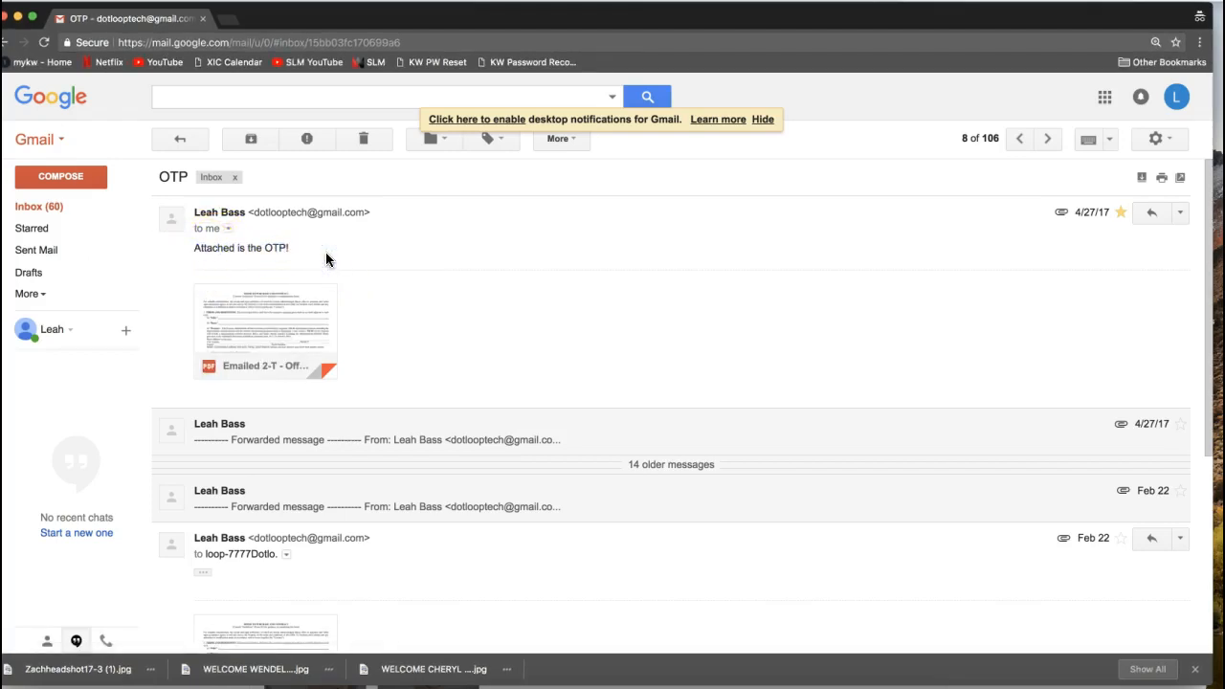
left_click(412, 228)
left_click(753, 281)
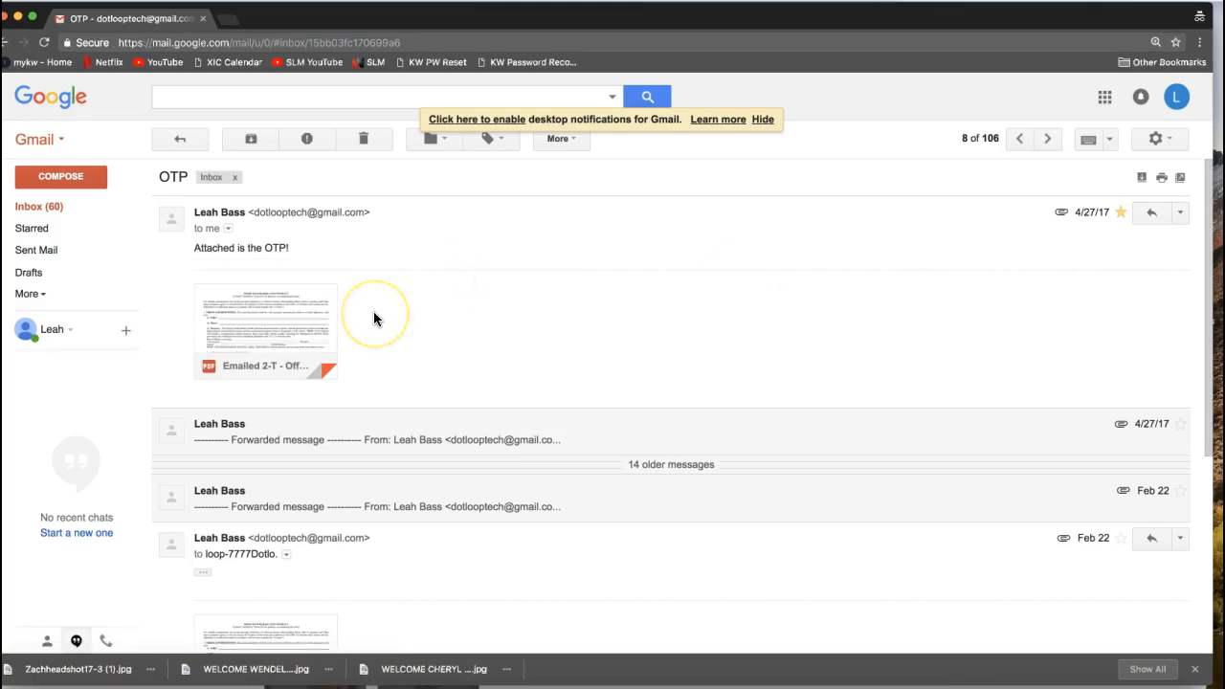
mouse_move(311, 319)
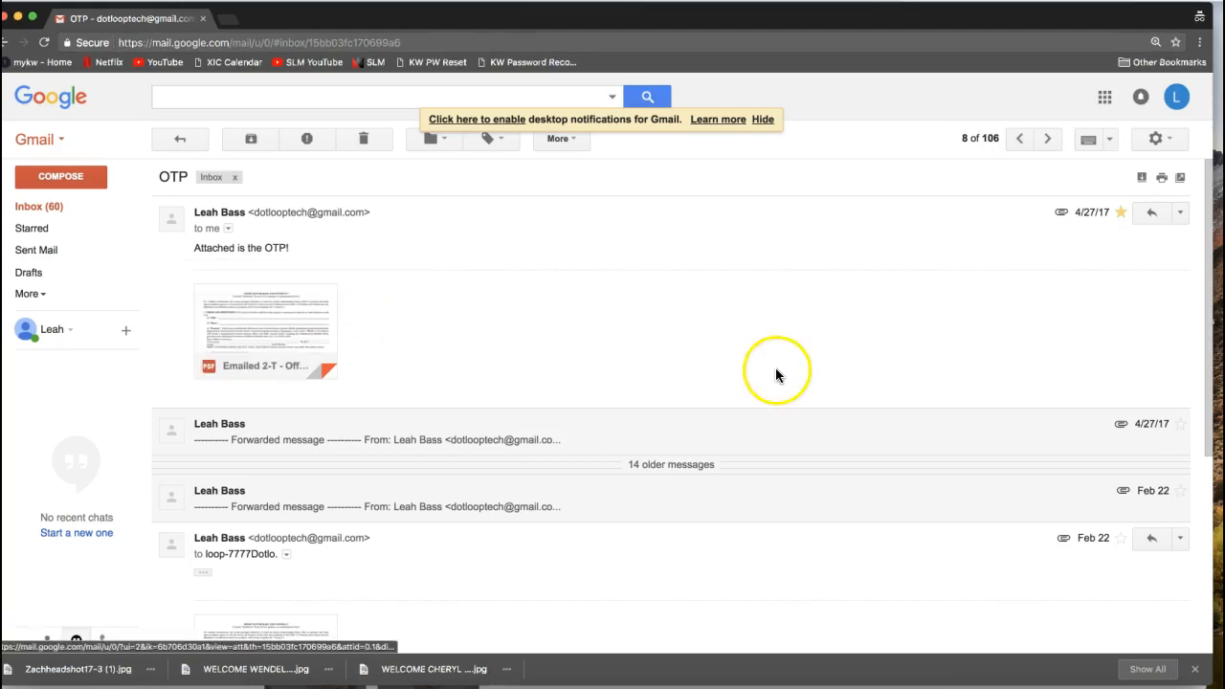
left_click(1124, 315)
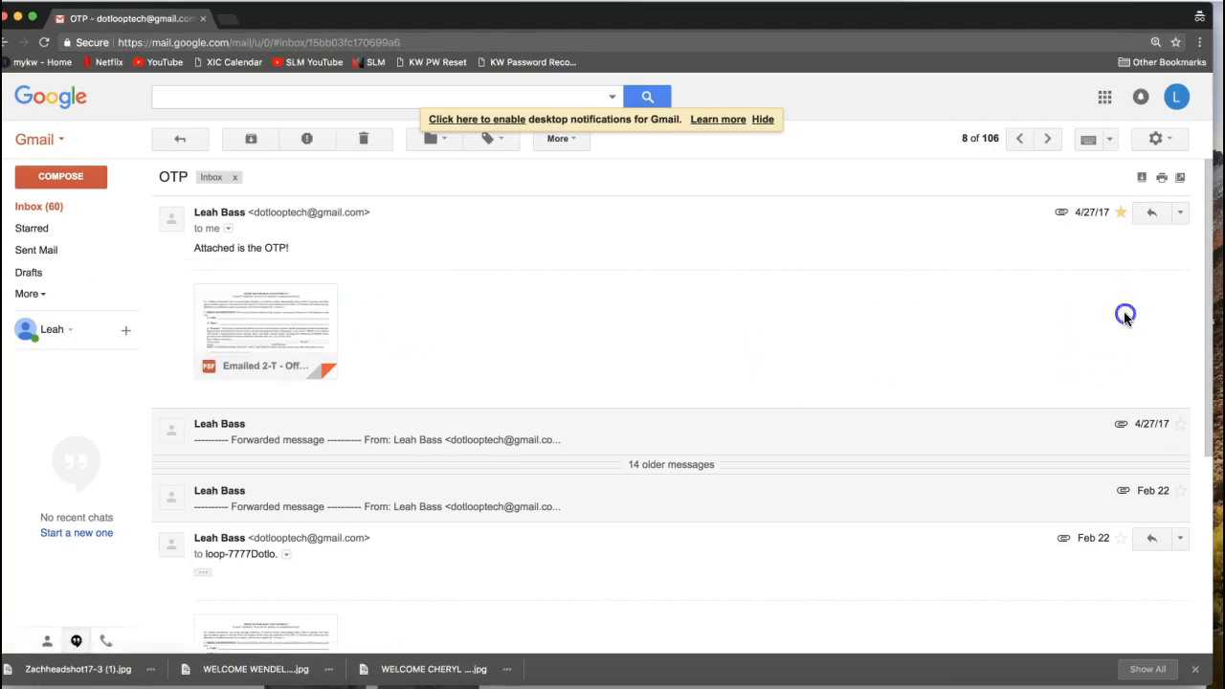
- Forward the OTP message with its offer contract attachment to the copied Sales Folder upload address
left_click(1180, 218)
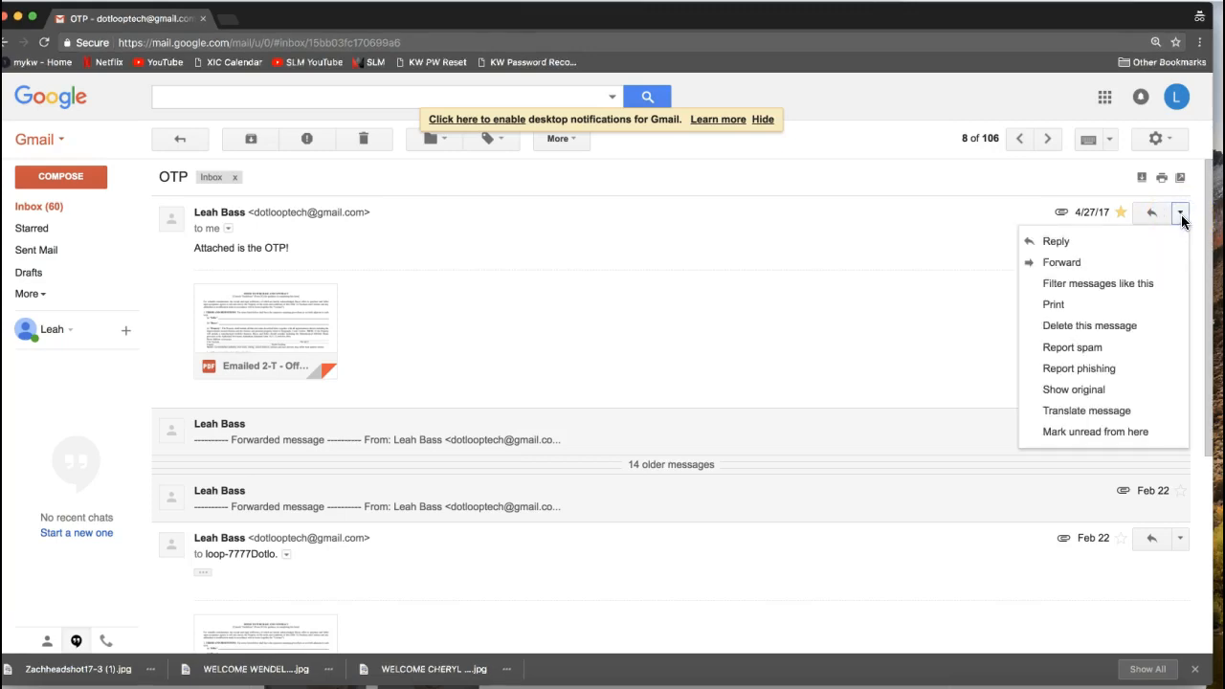
left_click(1128, 265)
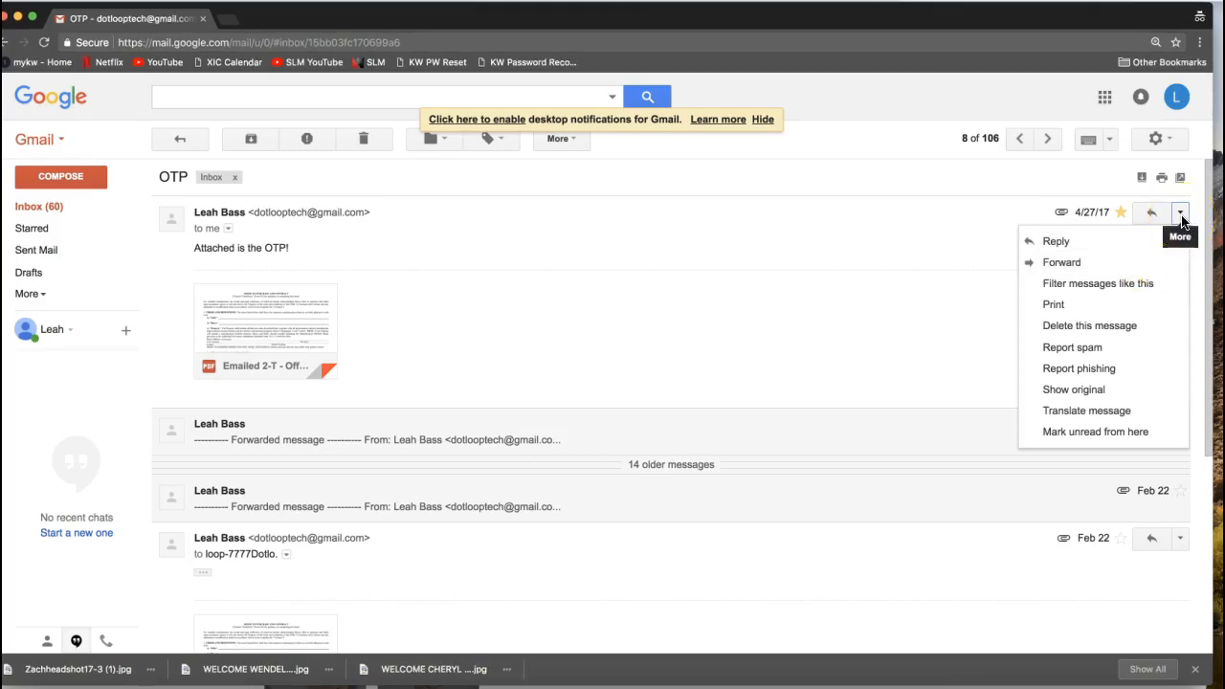
left_click(1123, 267)
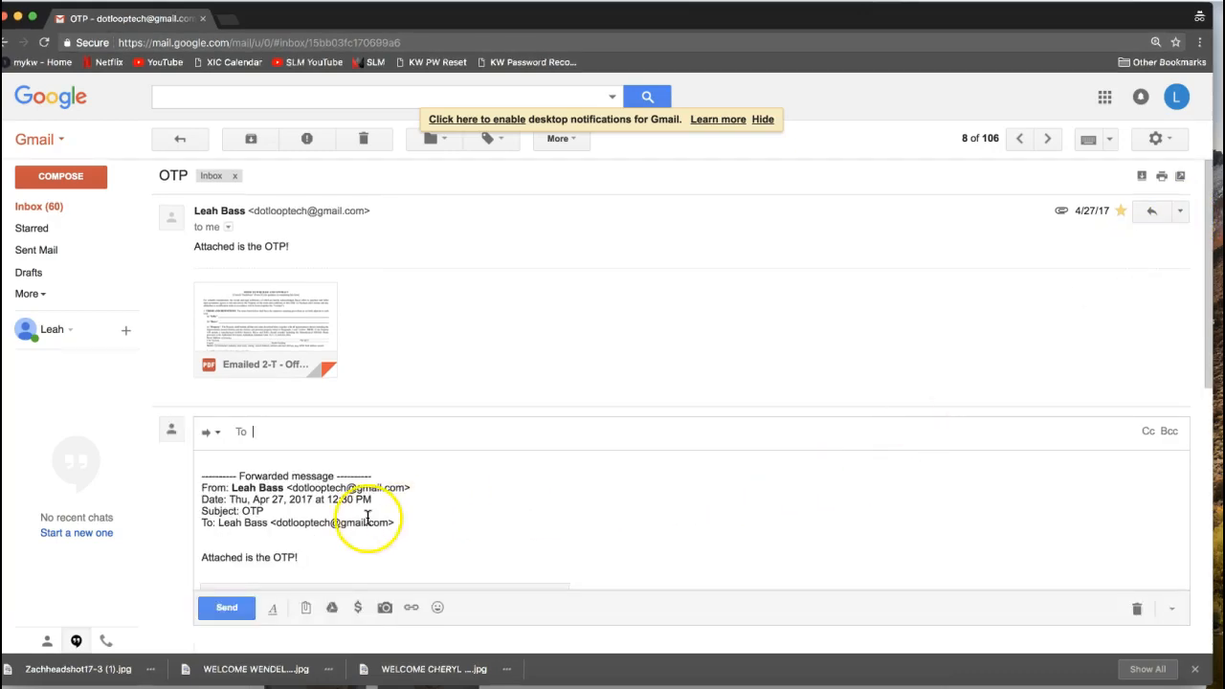
right_click(263, 434)
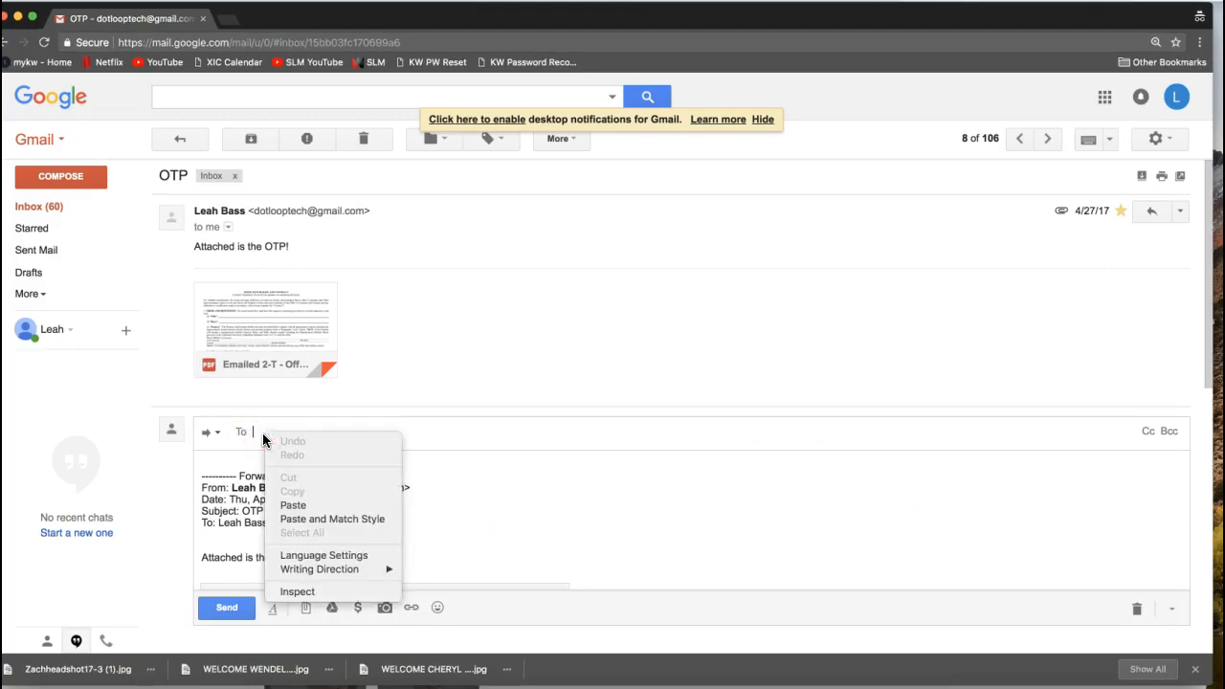
left_click(293, 505)
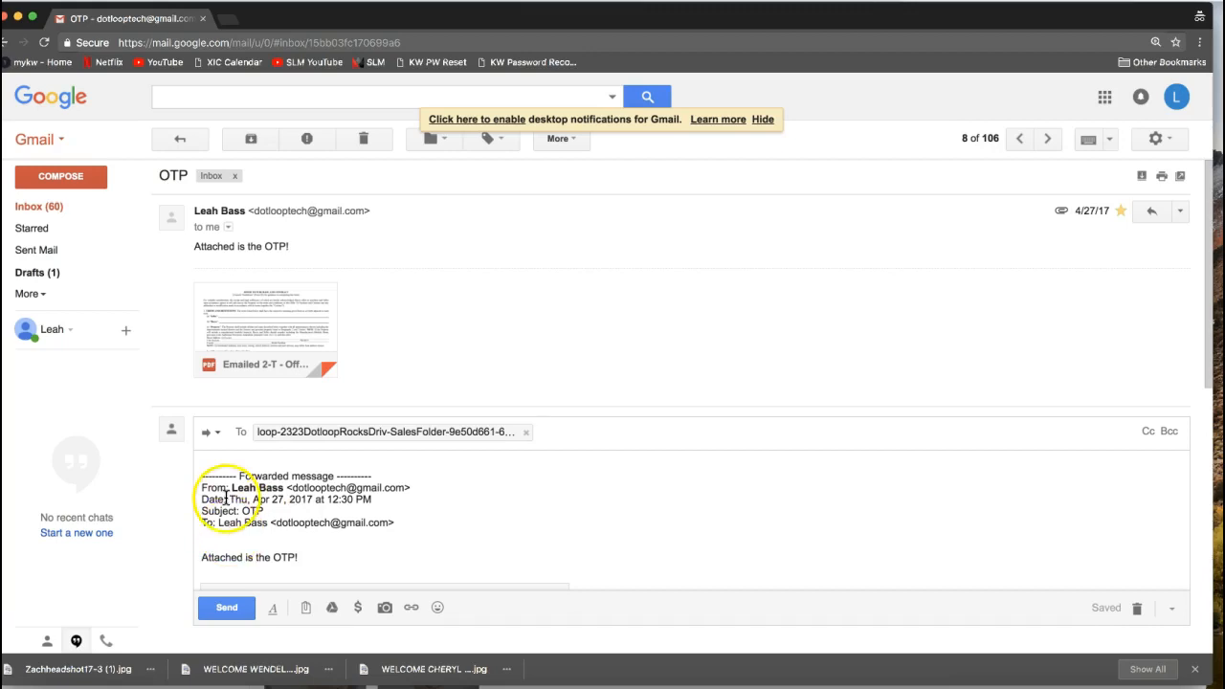
scroll(268, 498, "down", 2)
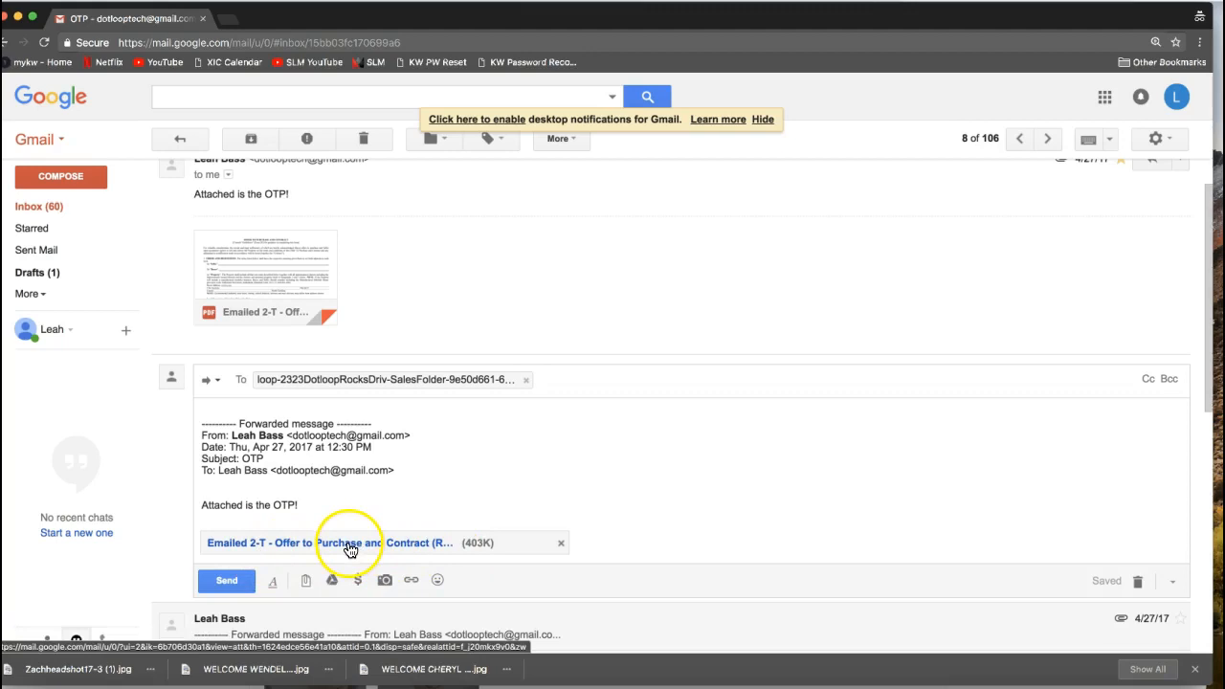
mouse_move(440, 386)
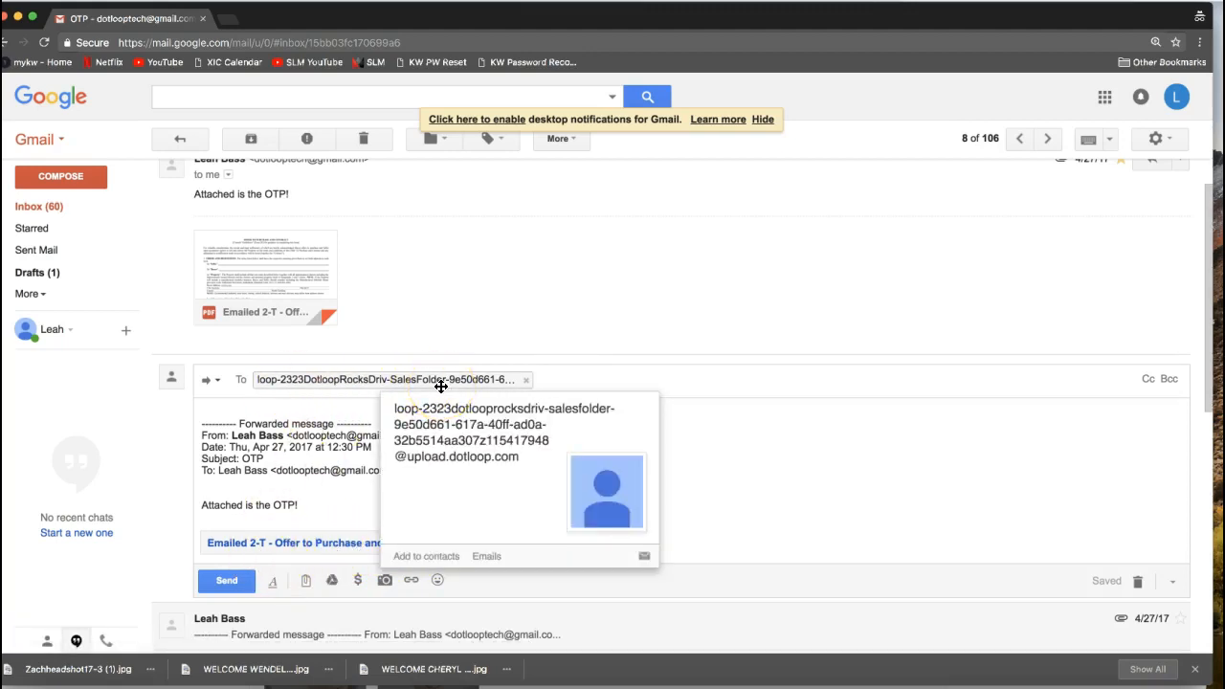
left_click(228, 583)
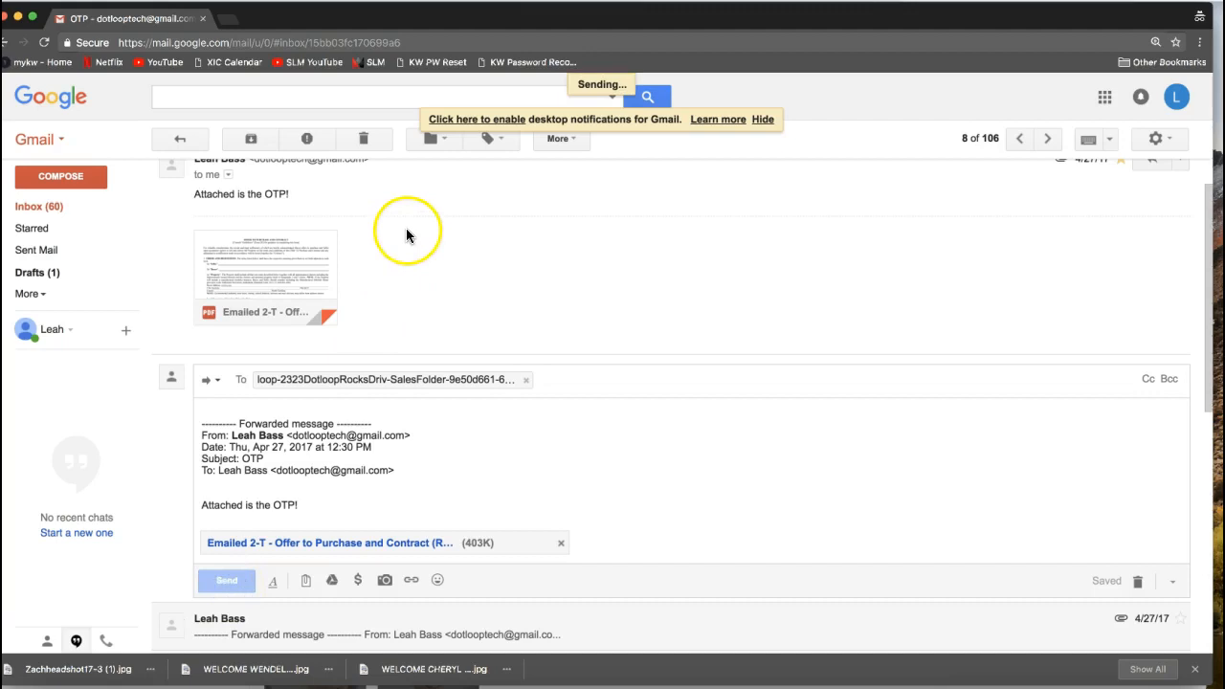
- Return to the 2323 Dotloop Rocks Drive loop in dotloop and reload its page
left_click_drag(369, 19, 1224, 29)
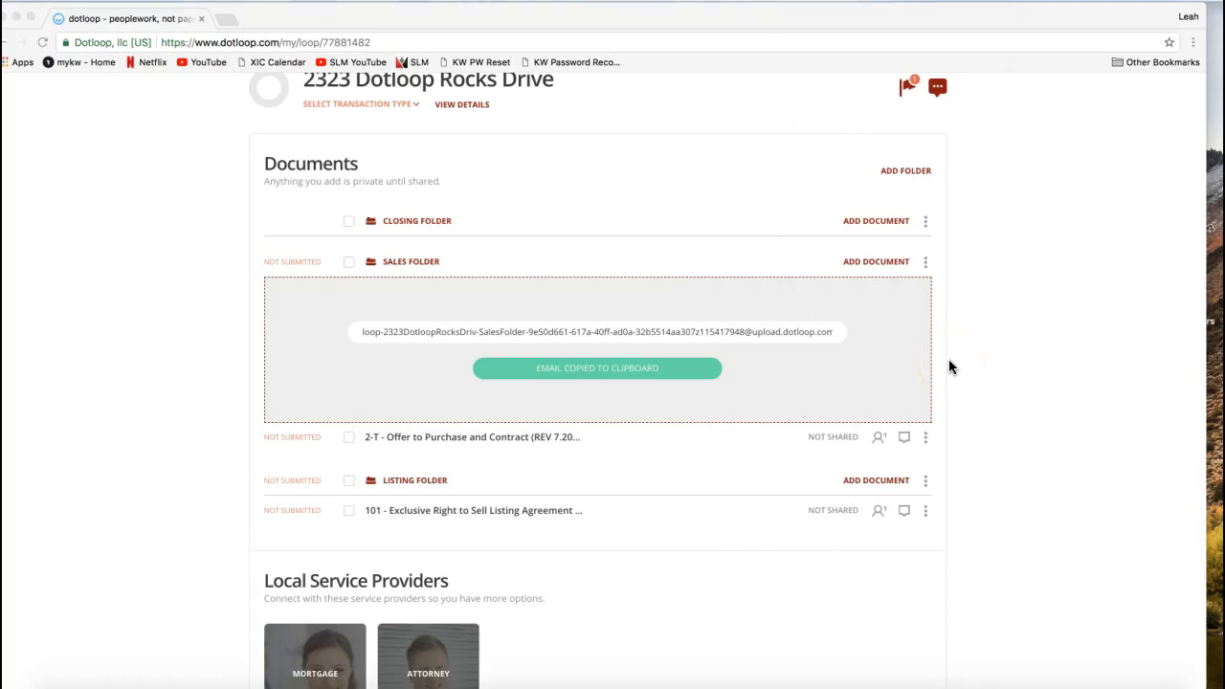
scroll(1023, 359, "up", 2)
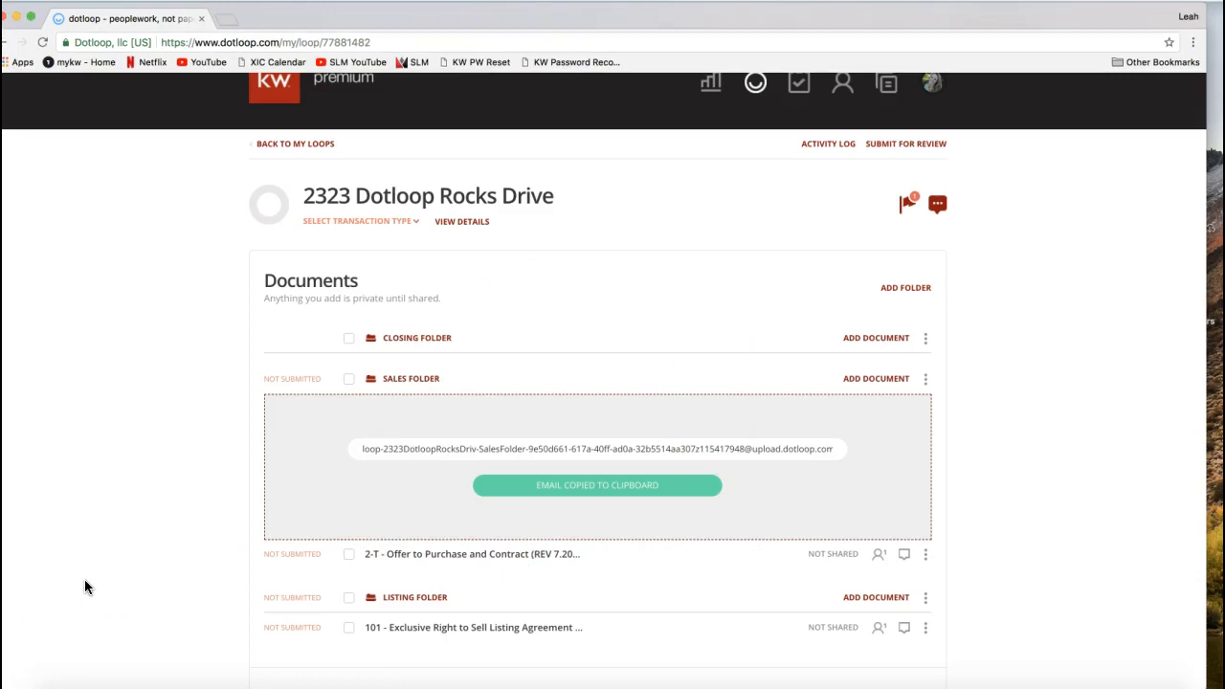
left_click(333, 508)
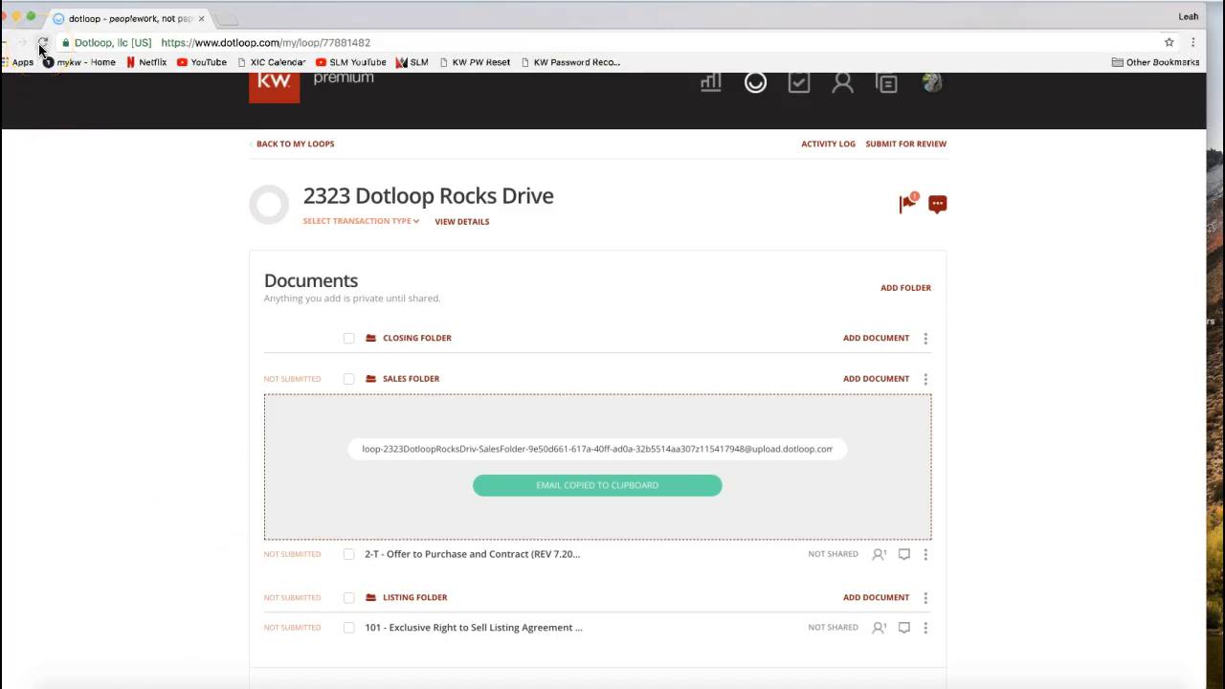
double_click(403, 15)
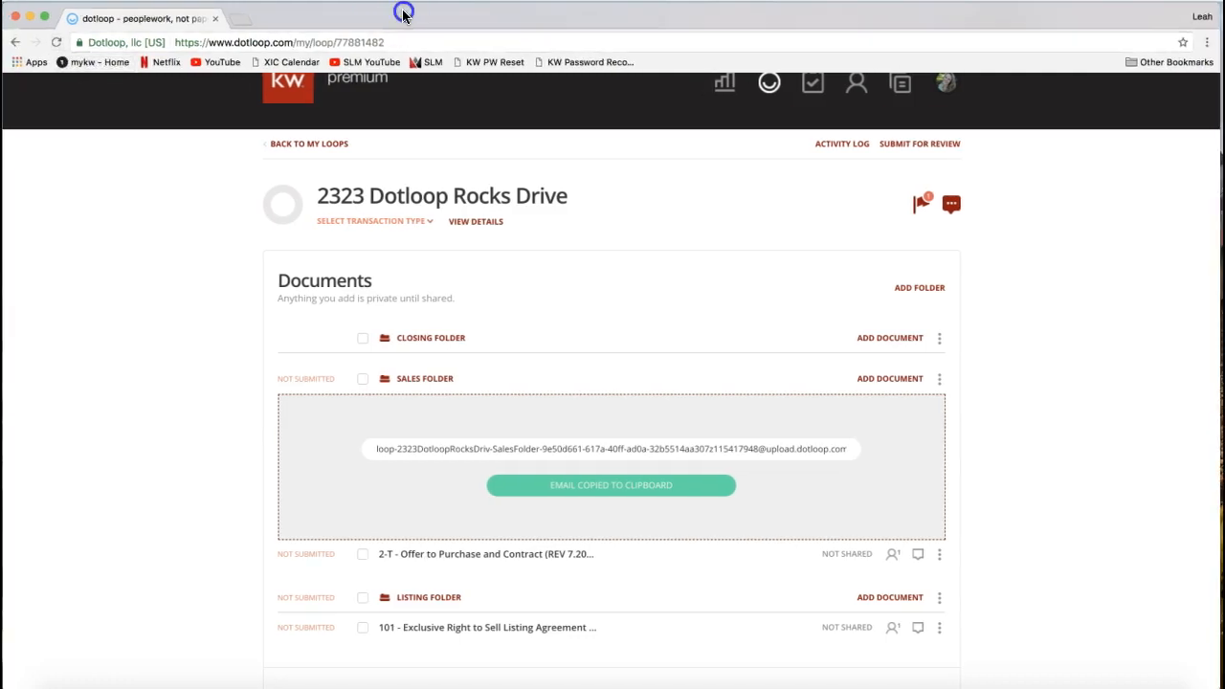
left_click(57, 43)
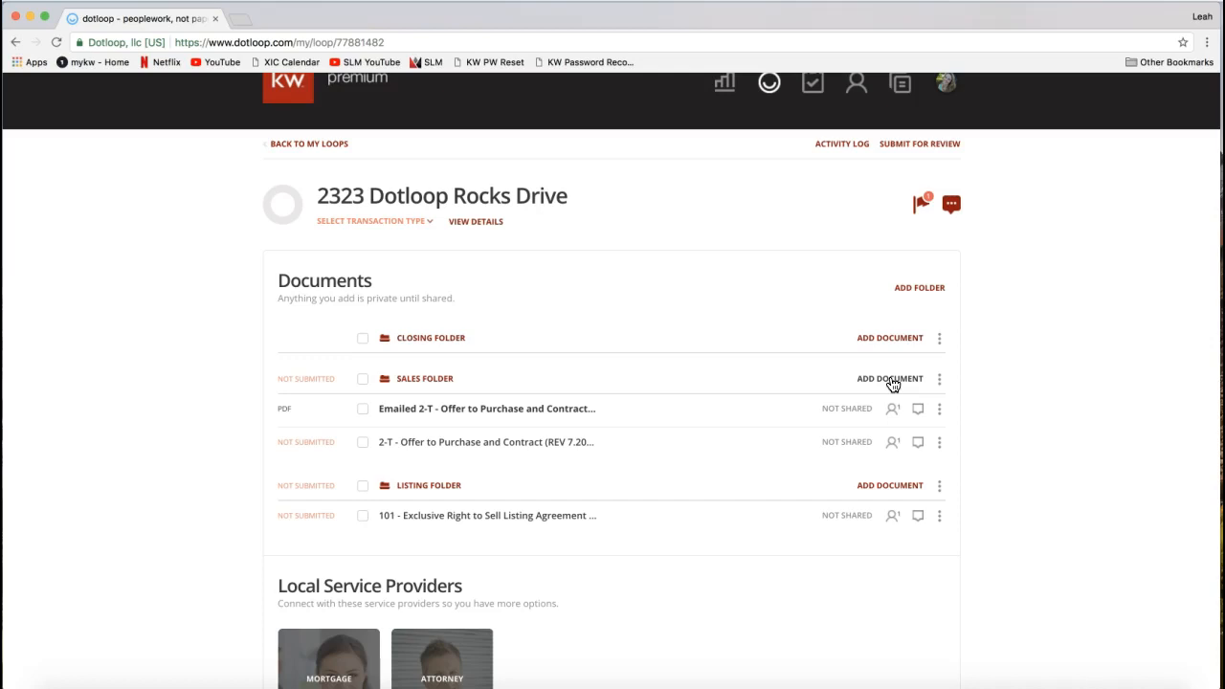
- Switch to join.me, send the support email address to everyone in the meeting chat, and return to the loop
left_click(890, 685)
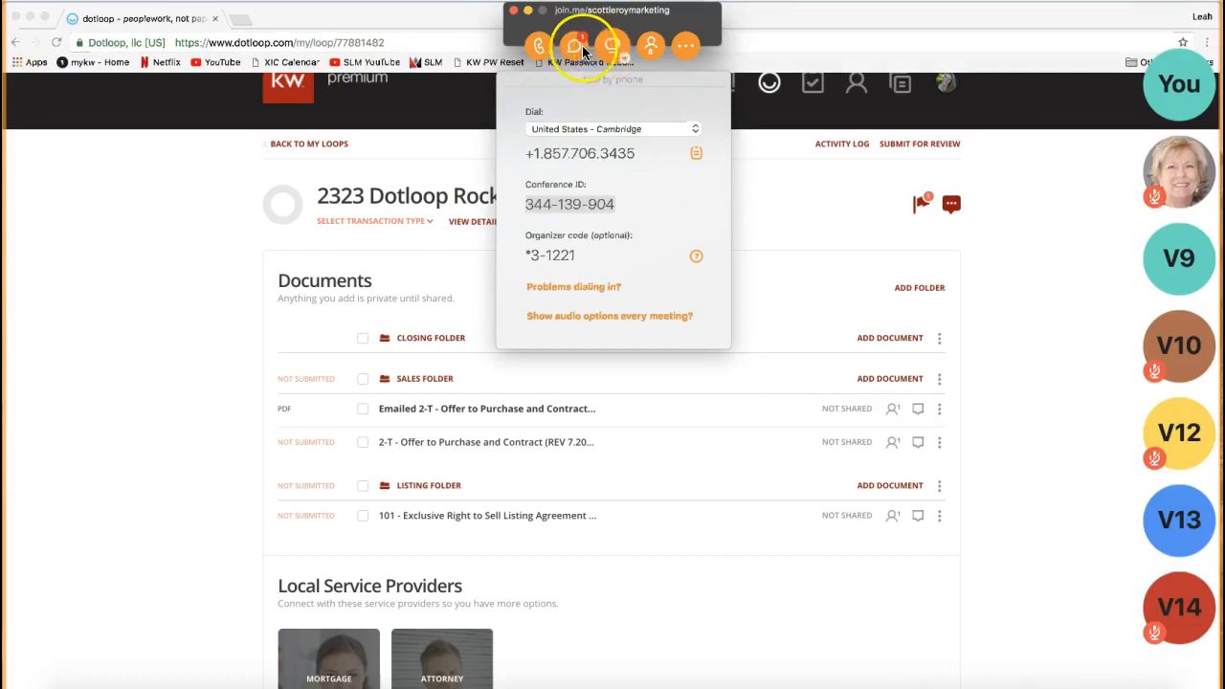
left_click(583, 50)
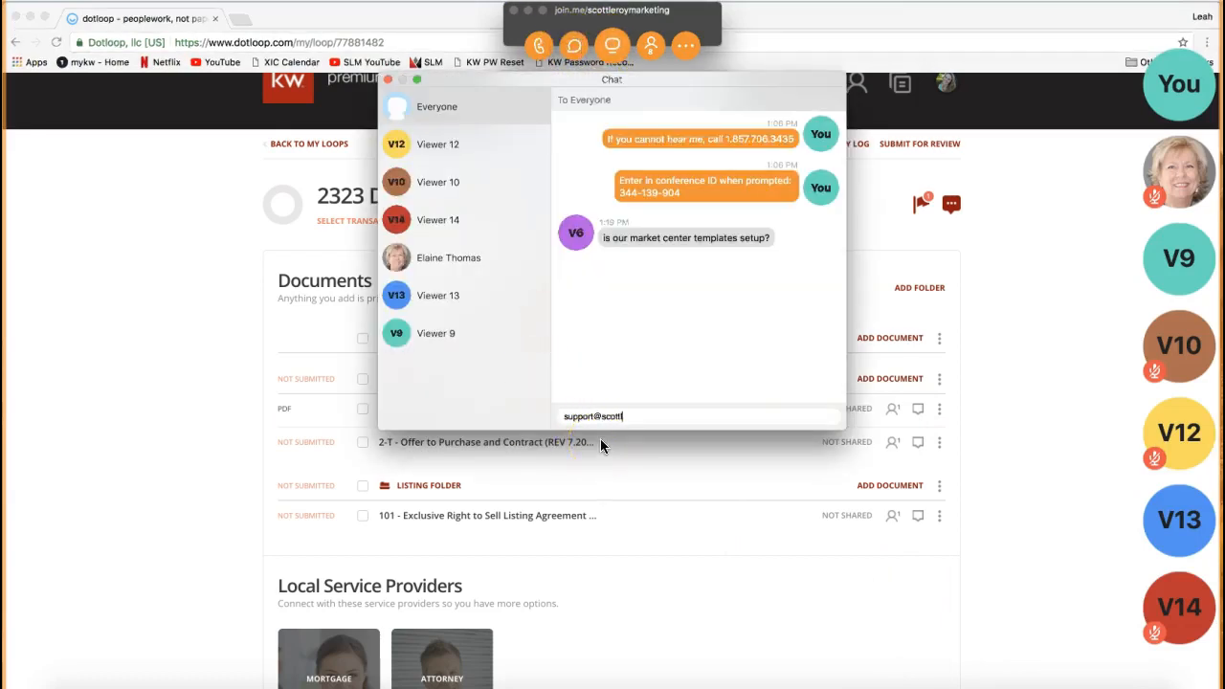
key("Return")
left_click(404, 82)
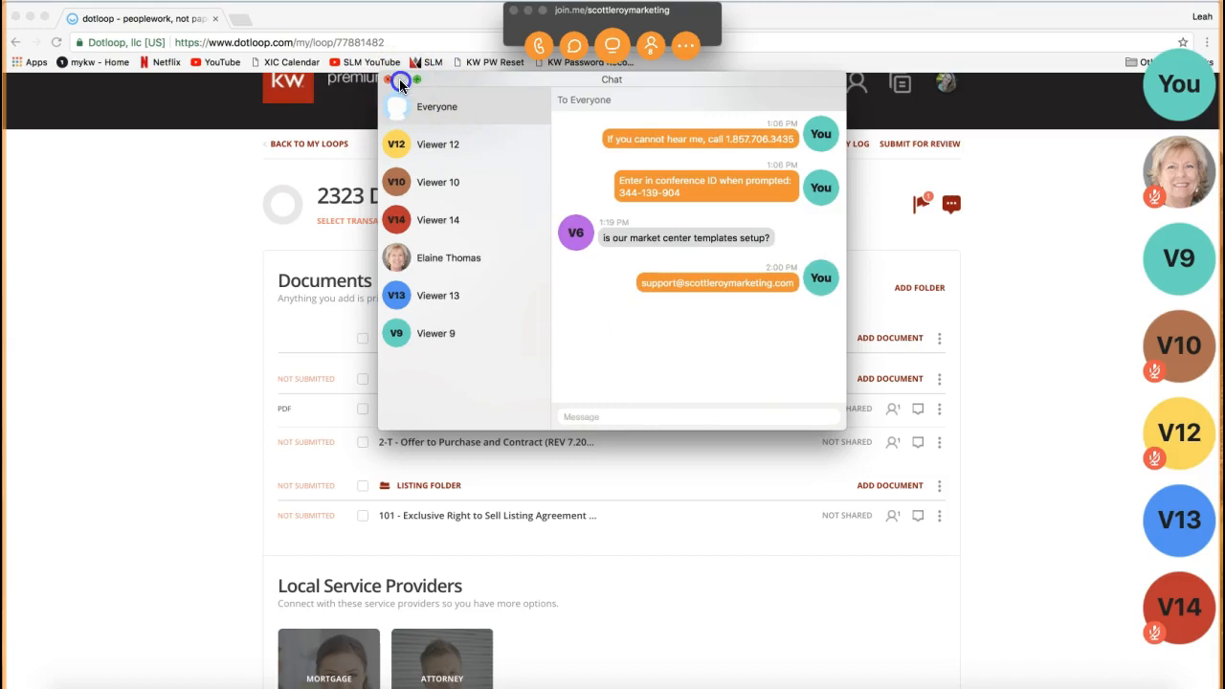
left_click(527, 11)
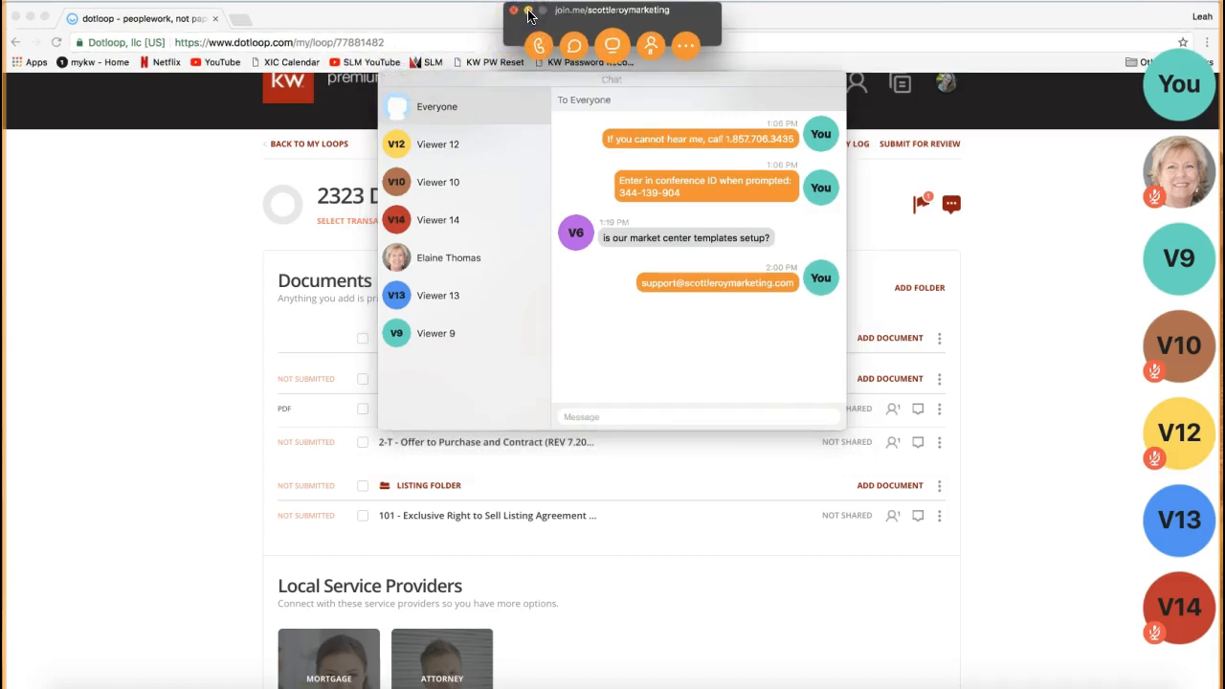
left_click(212, 281)
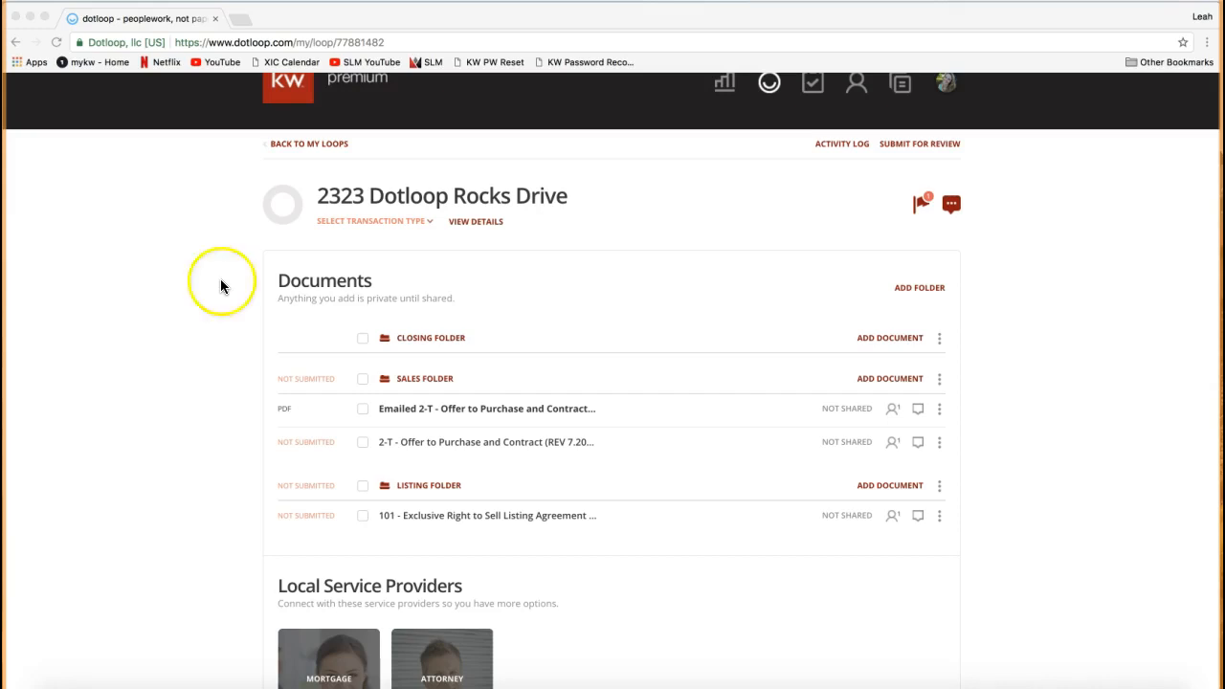
- Show the ways to add a document to the Sales Folder and open the Desktop folder in Finder beside them
left_click(879, 380)
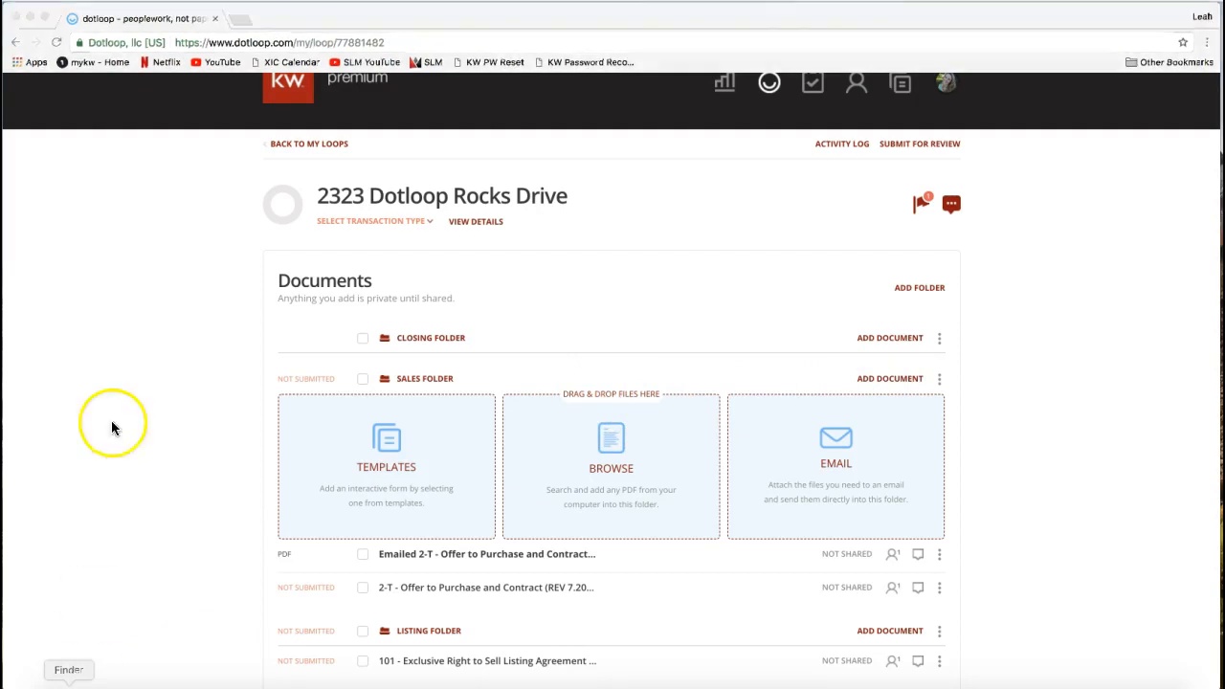
left_click(83, 678)
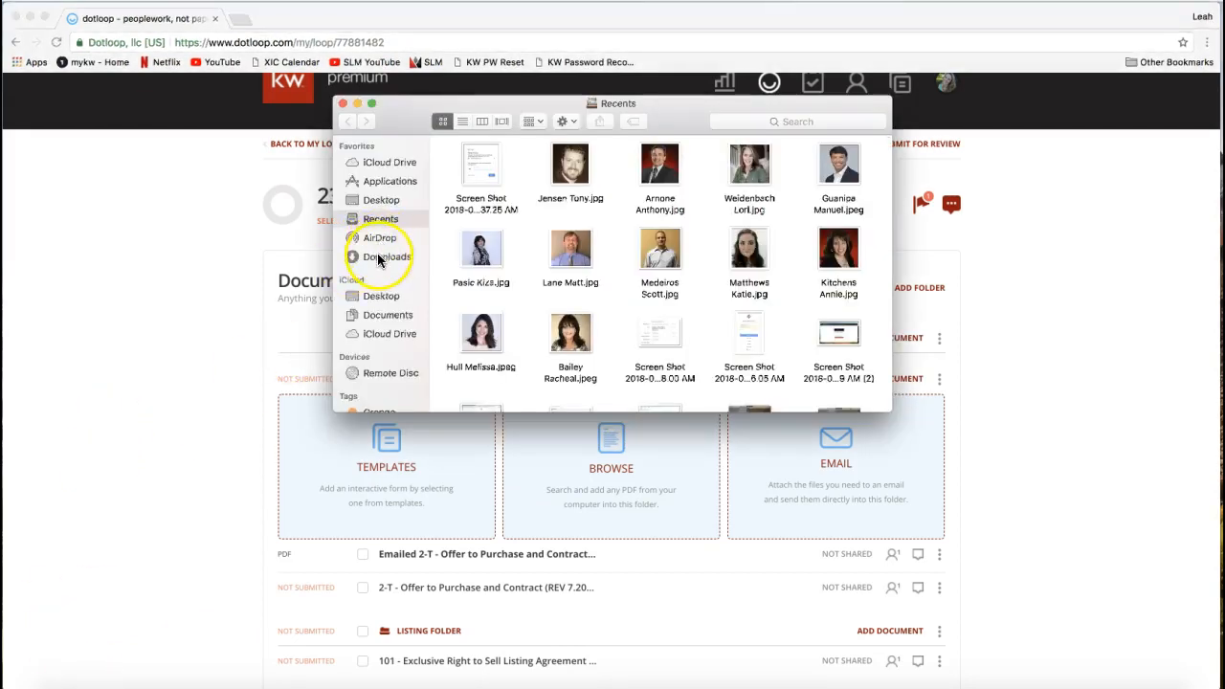
left_click(387, 256)
left_click(385, 204)
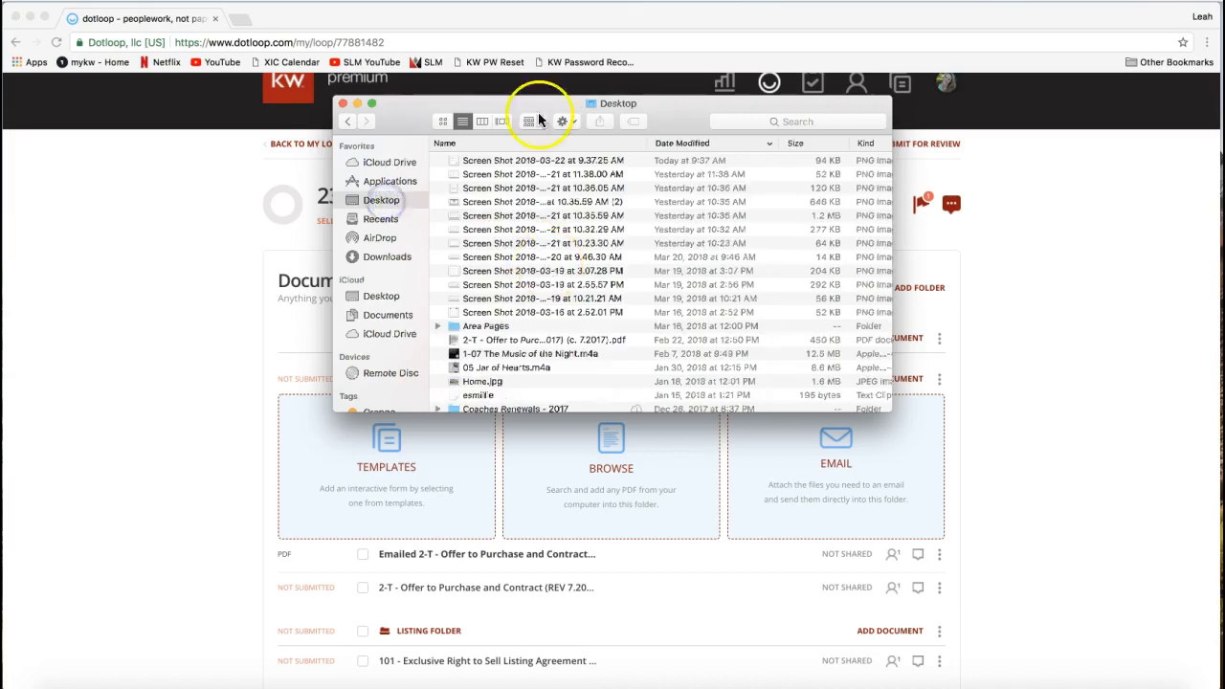
left_click_drag(508, 105, 181, 110)
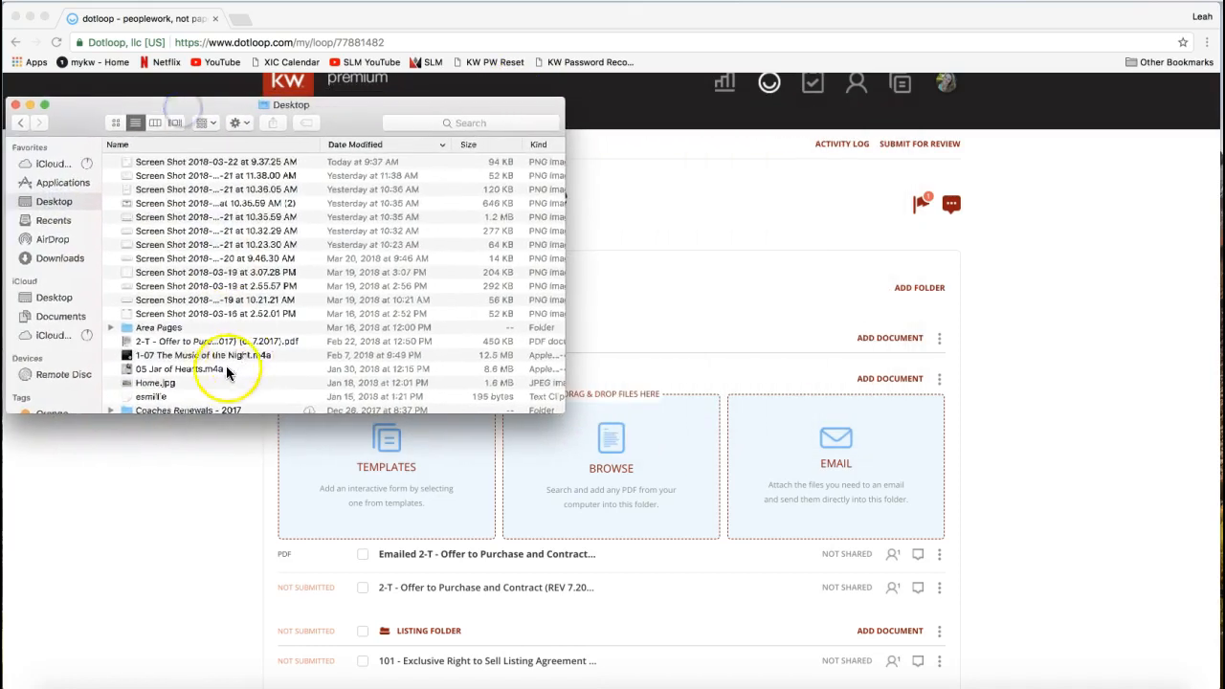
- Upload the 2-T - Offer to Purchase and Contract PDF from the Desktop into the Sales Folder and return to the loop
left_click(177, 342)
left_click_drag(168, 347, 522, 483)
scroll(974, 484, "down", 3)
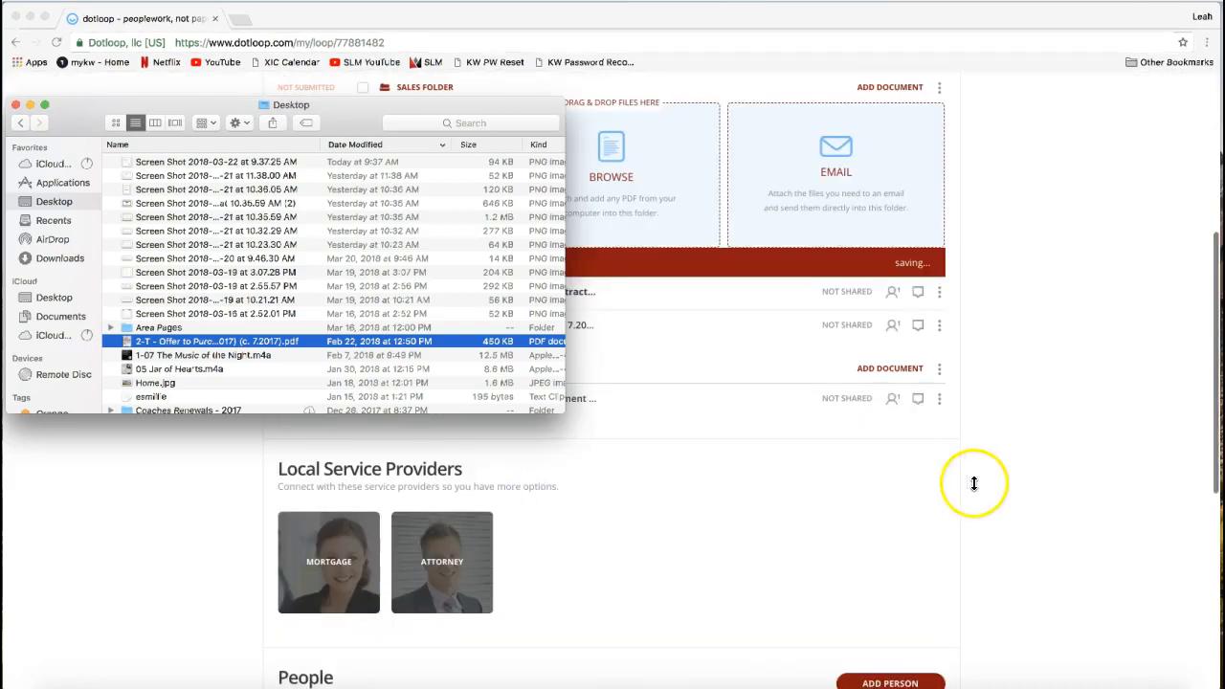
left_click(1063, 408)
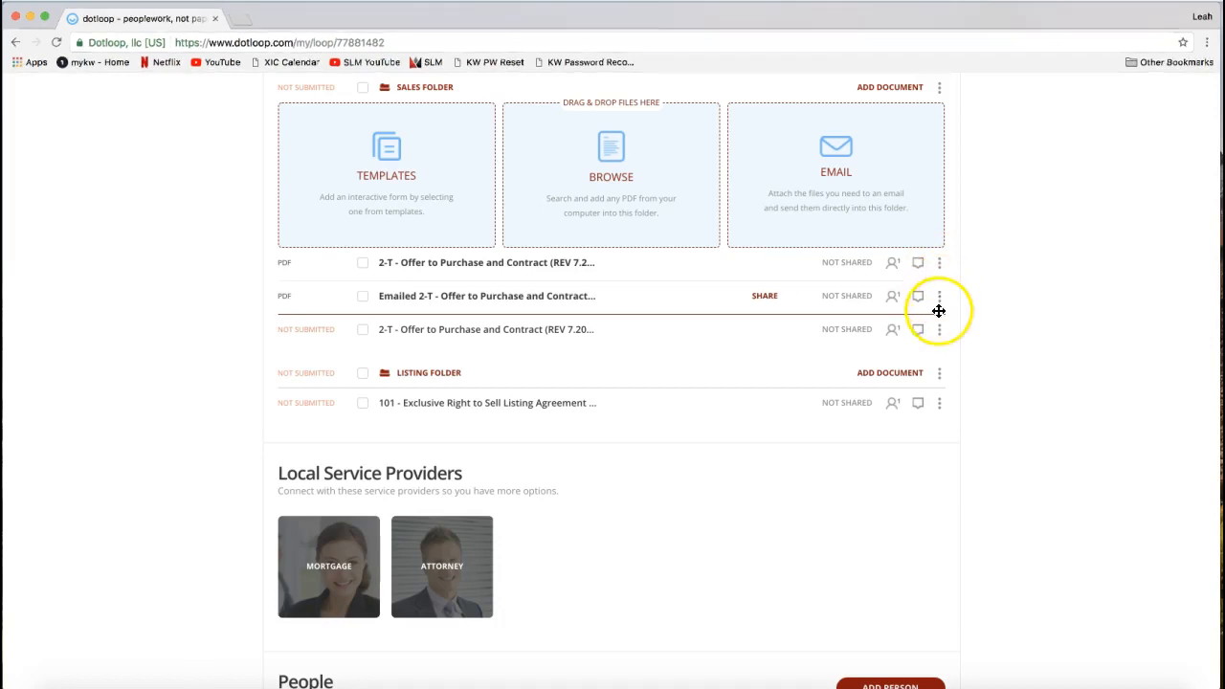
- Examine the options available for the template-based 2-T Offer to Purchase and Contract in the Sales Folder, such as rename, copy, history and download
scroll(1024, 273, "down", 2)
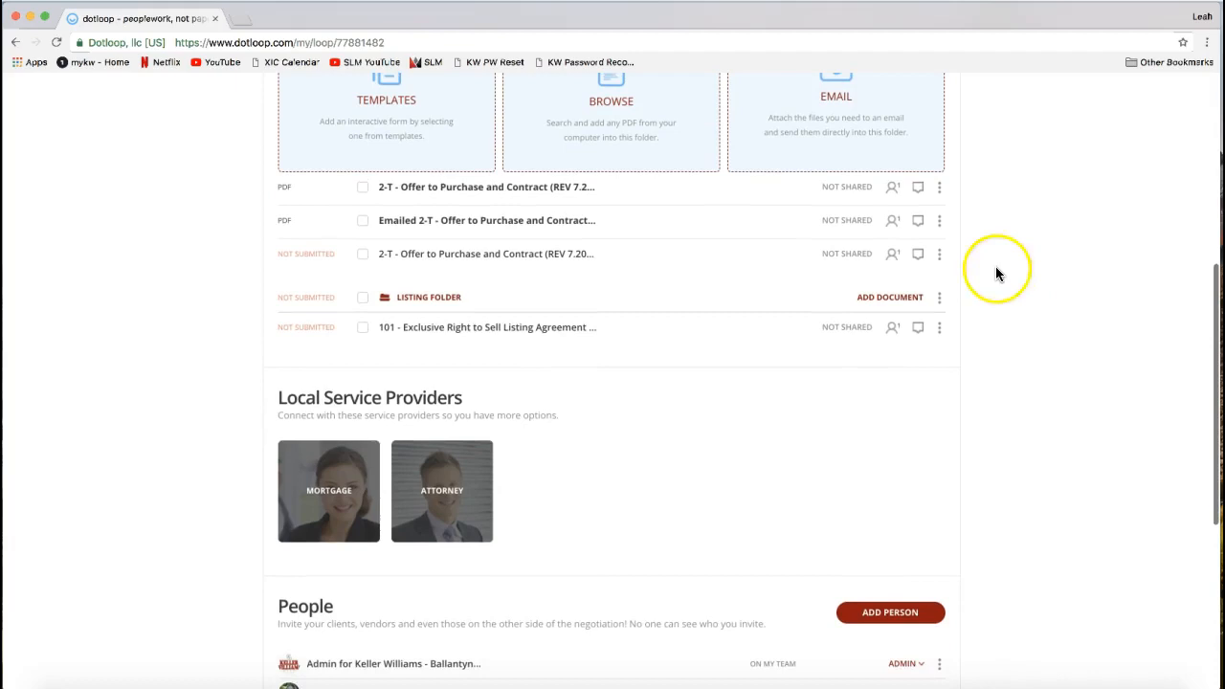
left_click(939, 254)
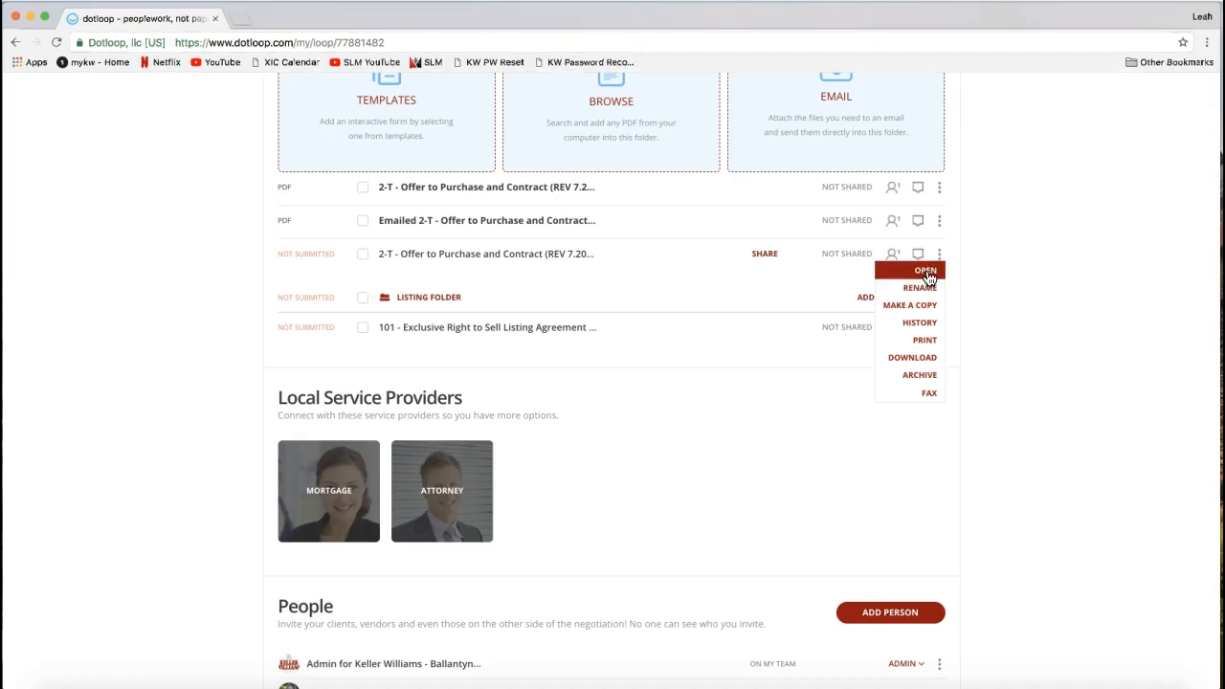
left_click(899, 276)
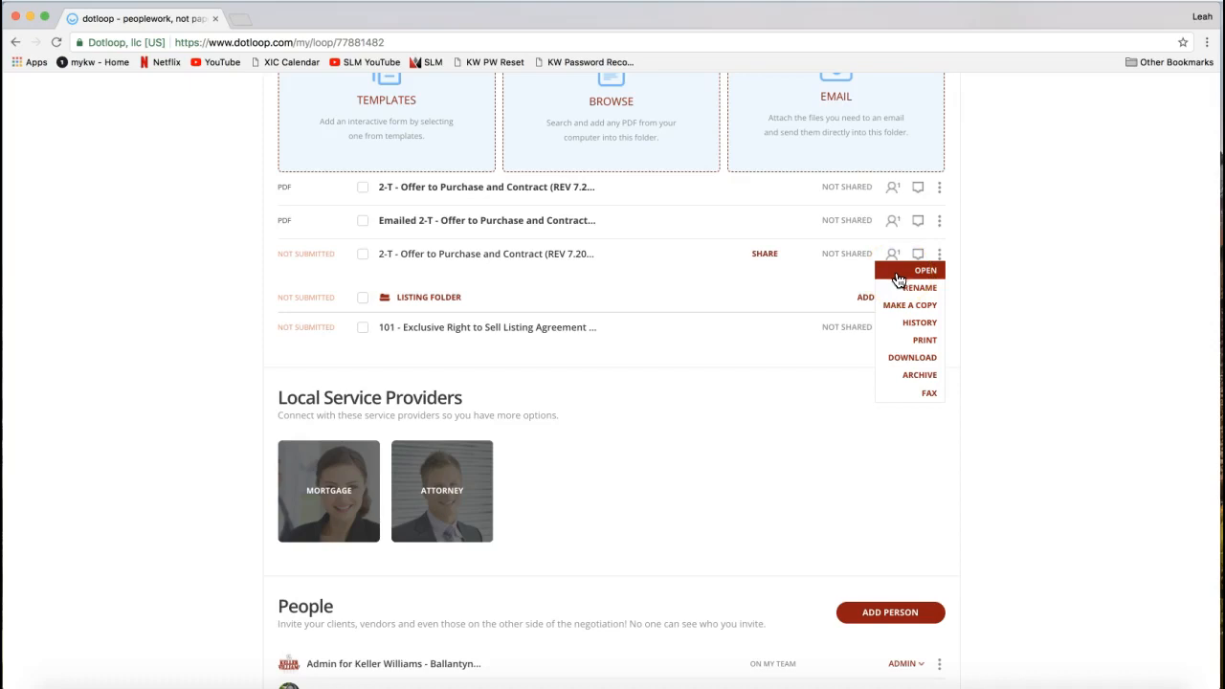
left_click(921, 292)
left_click(977, 273)
left_click(938, 256)
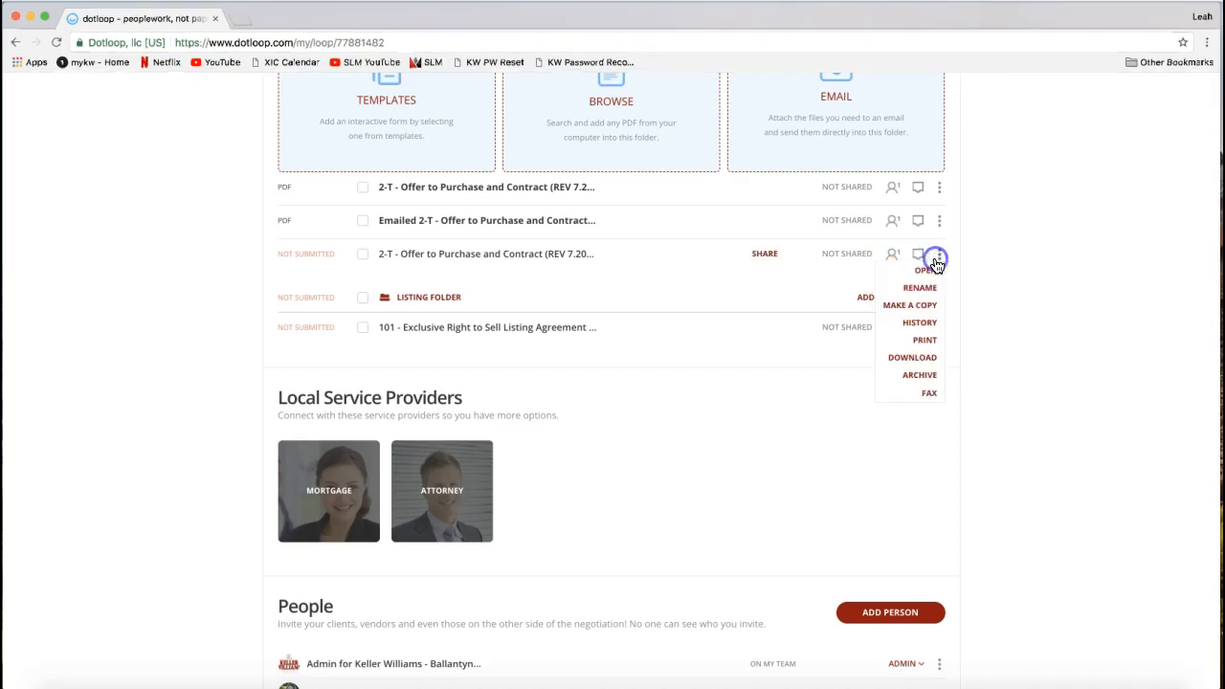
left_click(886, 312)
left_click(888, 315)
left_click(903, 316)
left_click(893, 314)
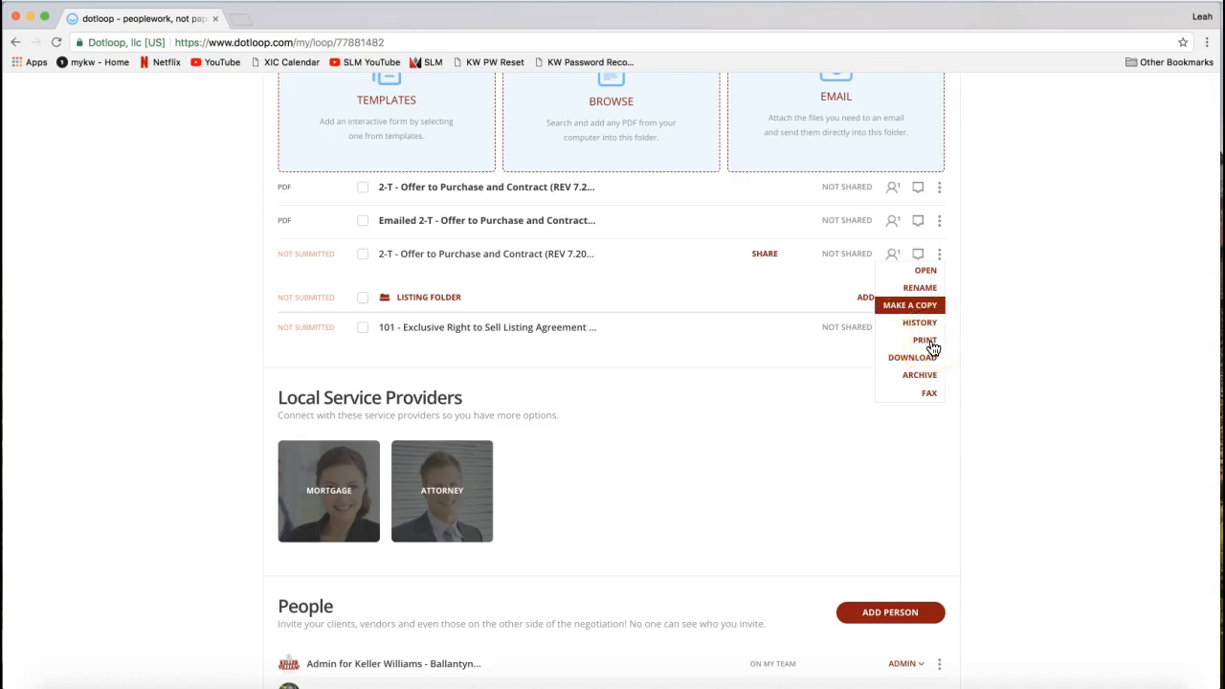
- Archive the Not Submitted 2-T Offer to Purchase and Contract in the Sales Folder
left_click(889, 366)
left_click(899, 376)
left_click(909, 378)
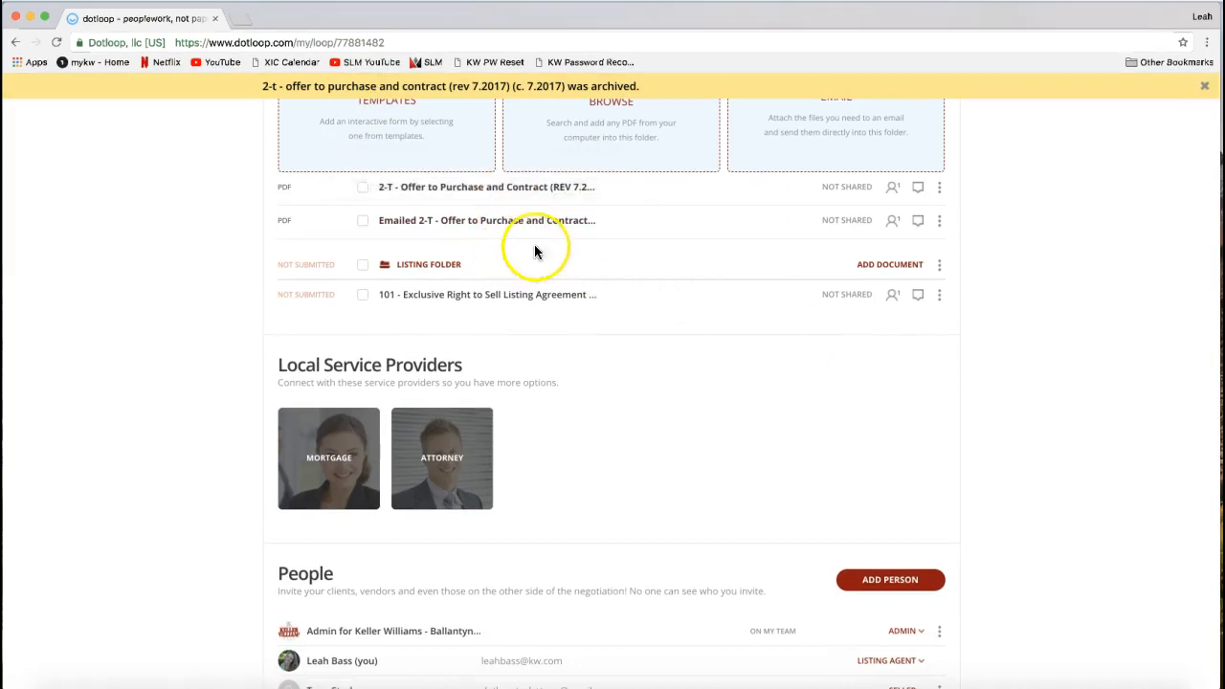
- Show the options for the uploaded 2-T Offer to Purchase and Contract PDF, down to the Fax option
scroll(930, 296, "up", 5)
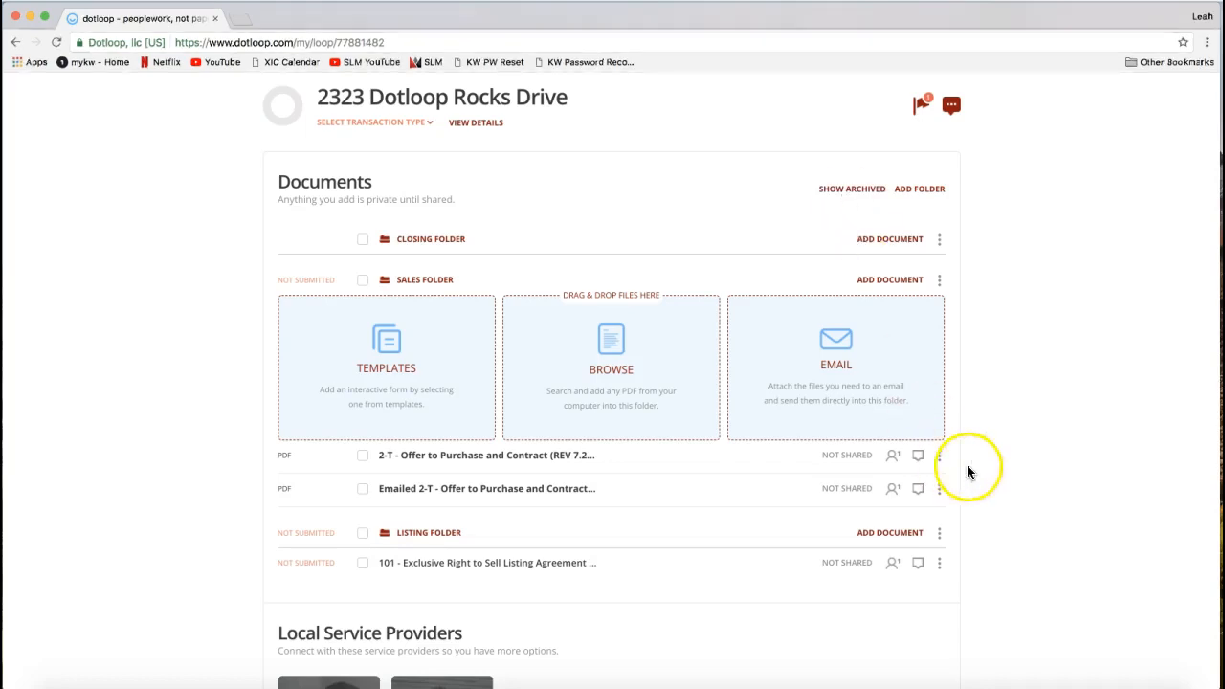
left_click(939, 456)
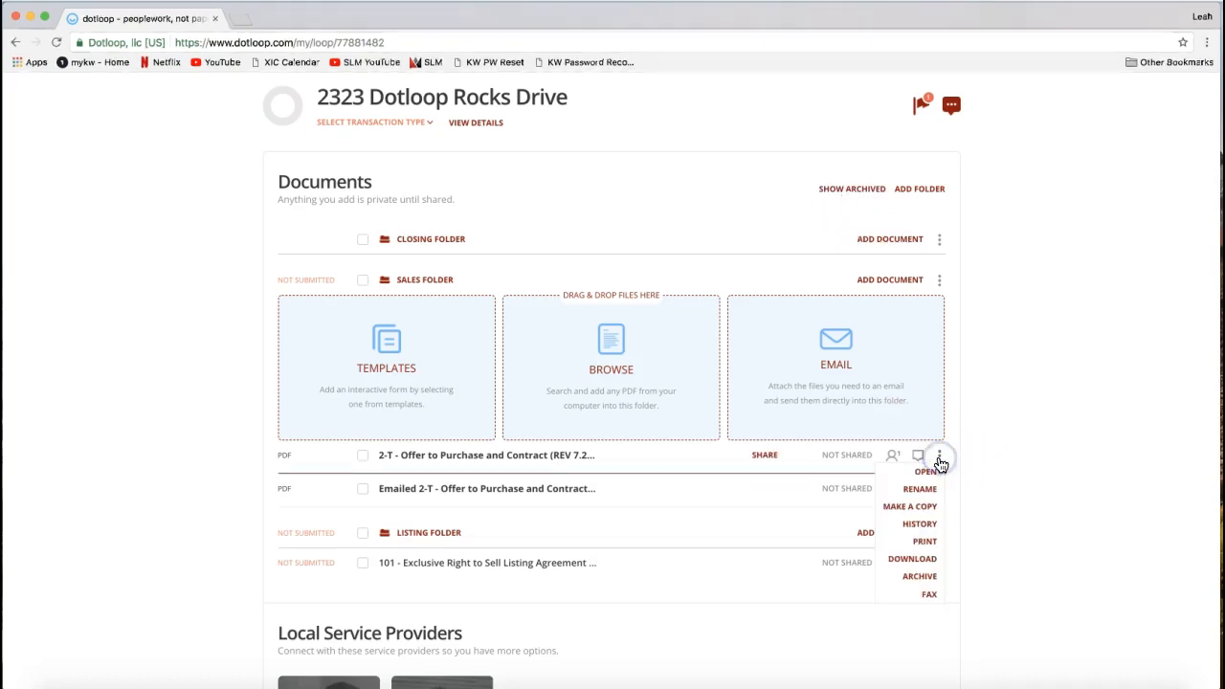
left_click(903, 601)
- Start submitting the loop for review, set the property's state to NC, and continue to the folder selection
scroll(929, 539, "up", 3)
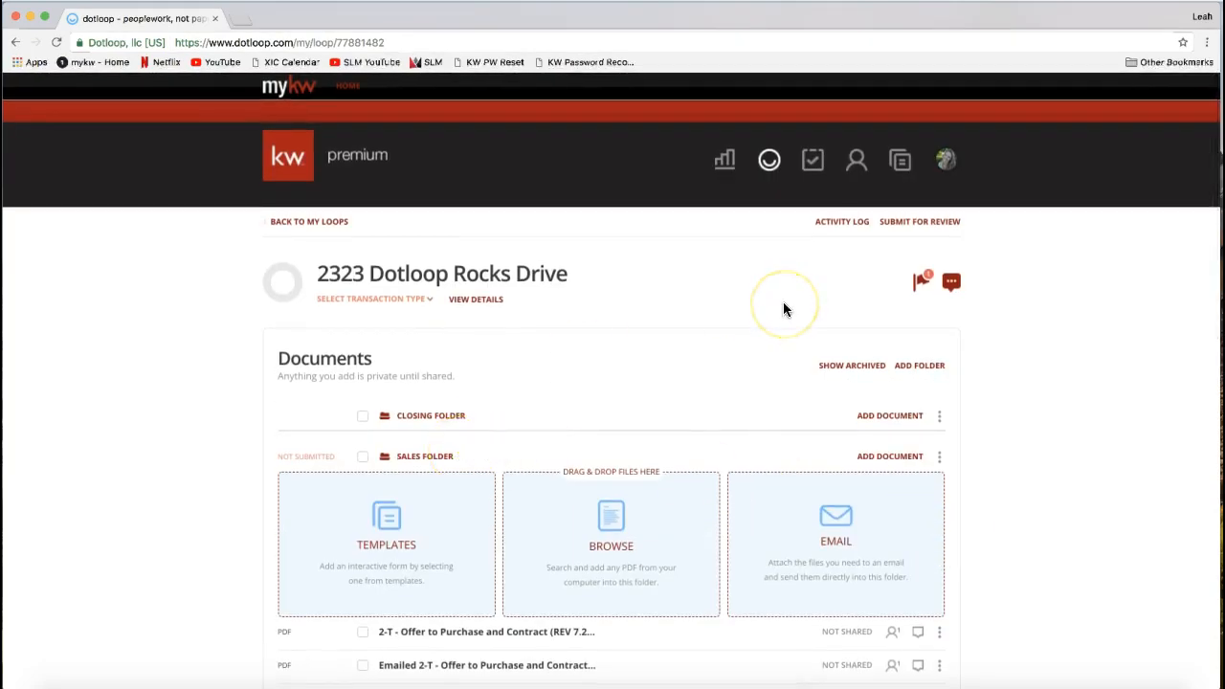
left_click(910, 223)
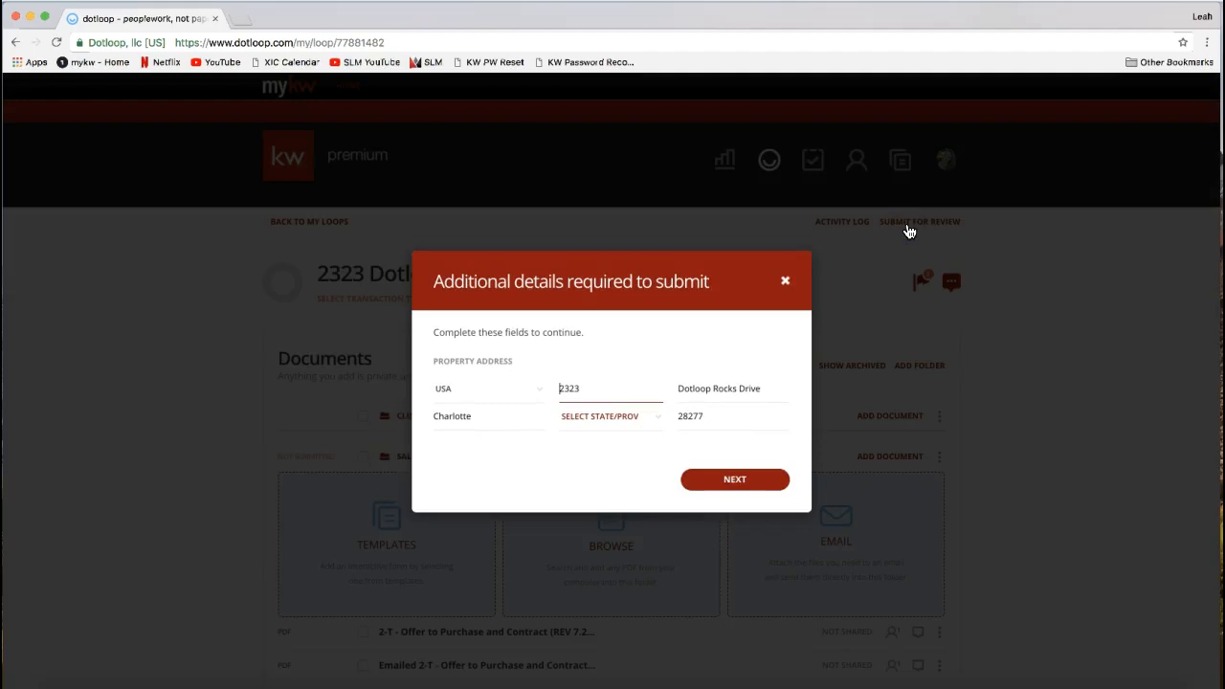
left_click(609, 430)
key("n")
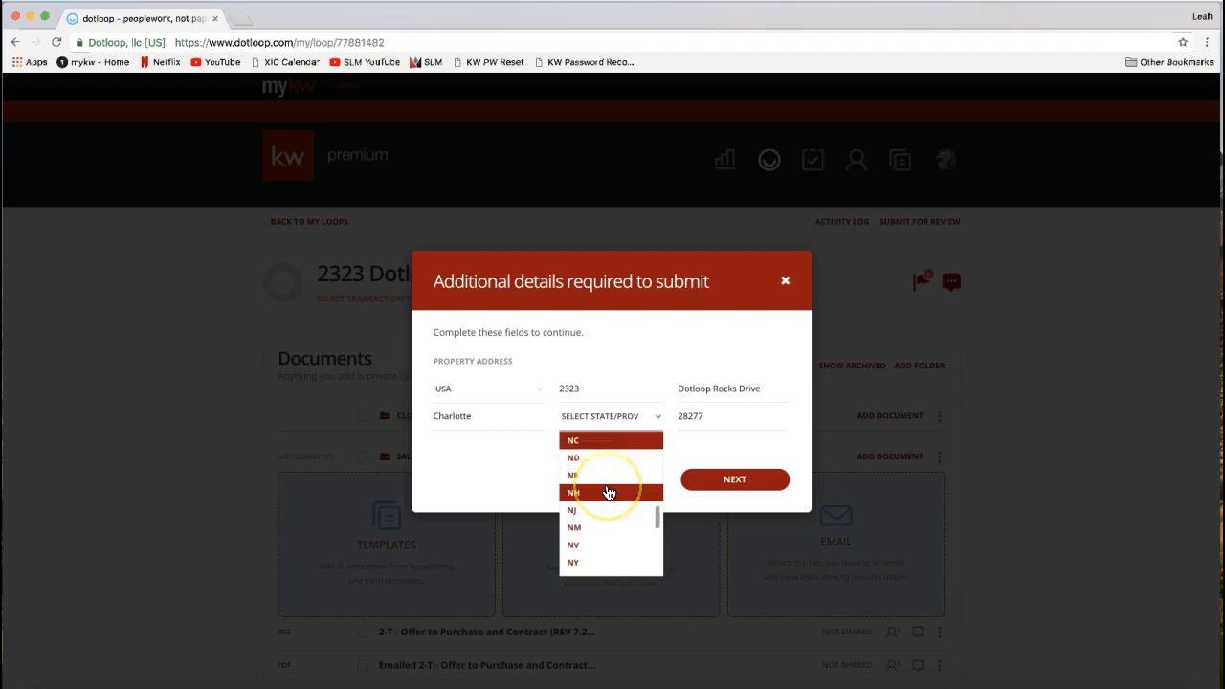
left_click(583, 446)
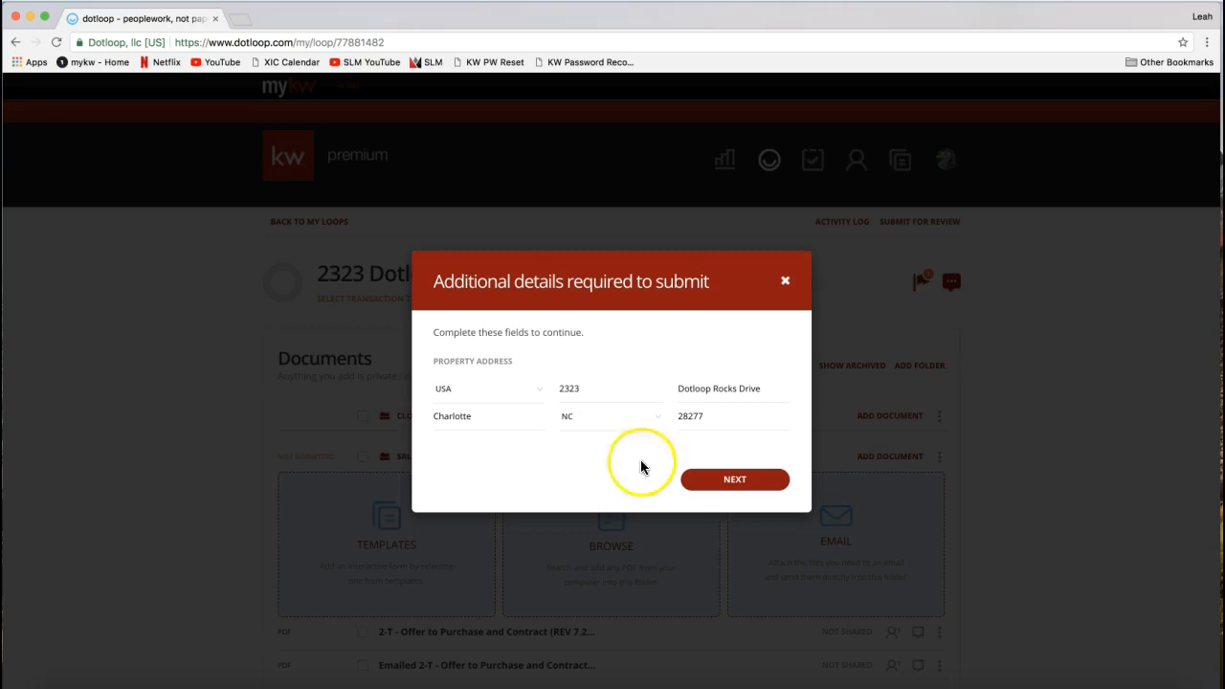
left_click(731, 488)
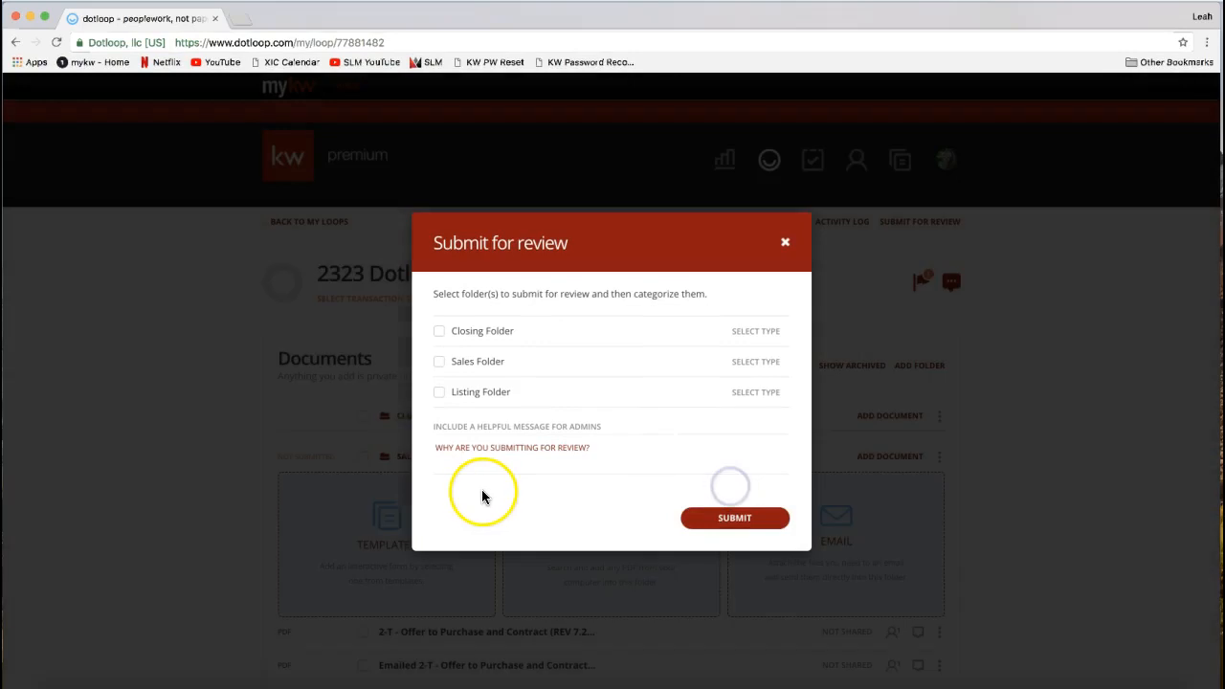
- Choose the Listing Folder for review with the type Listing, go to the admin message, and close the form without submitting
left_click(476, 397)
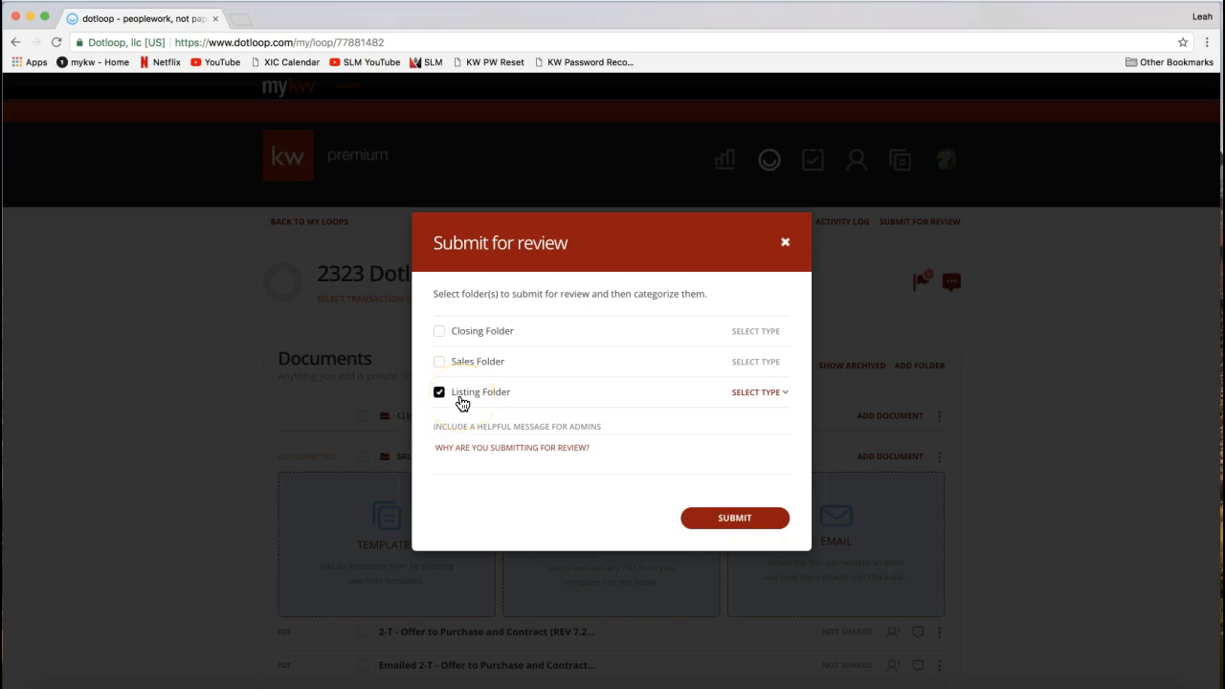
left_click(758, 393)
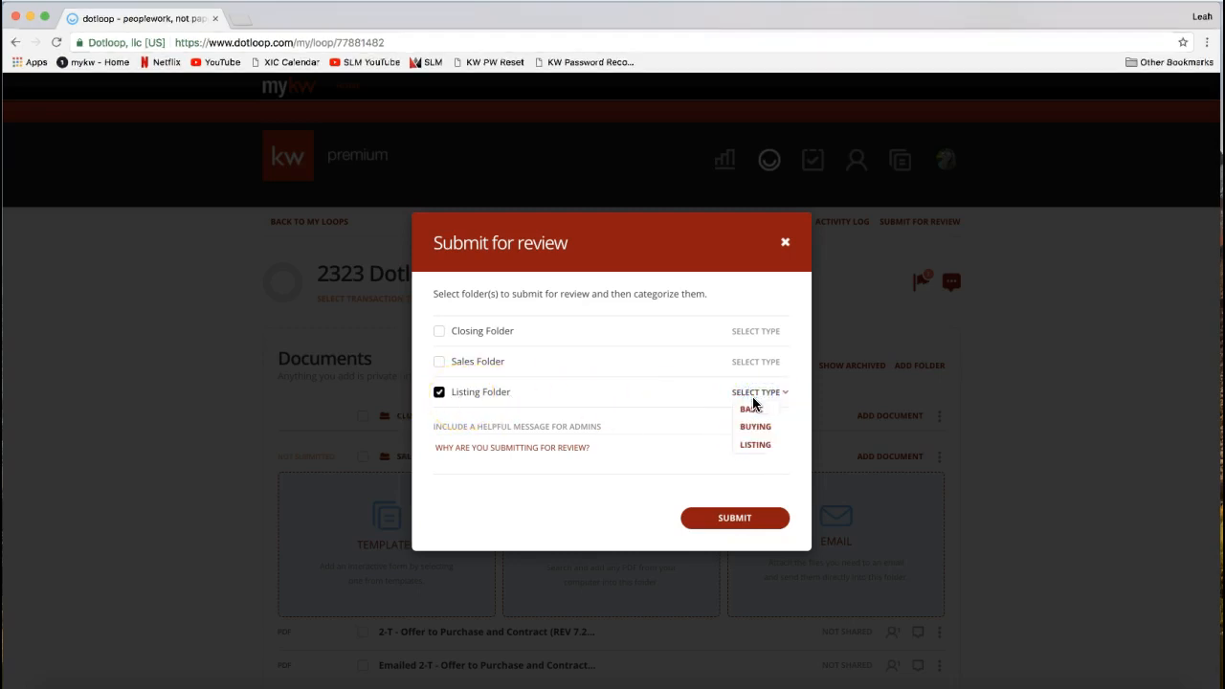
left_click(749, 452)
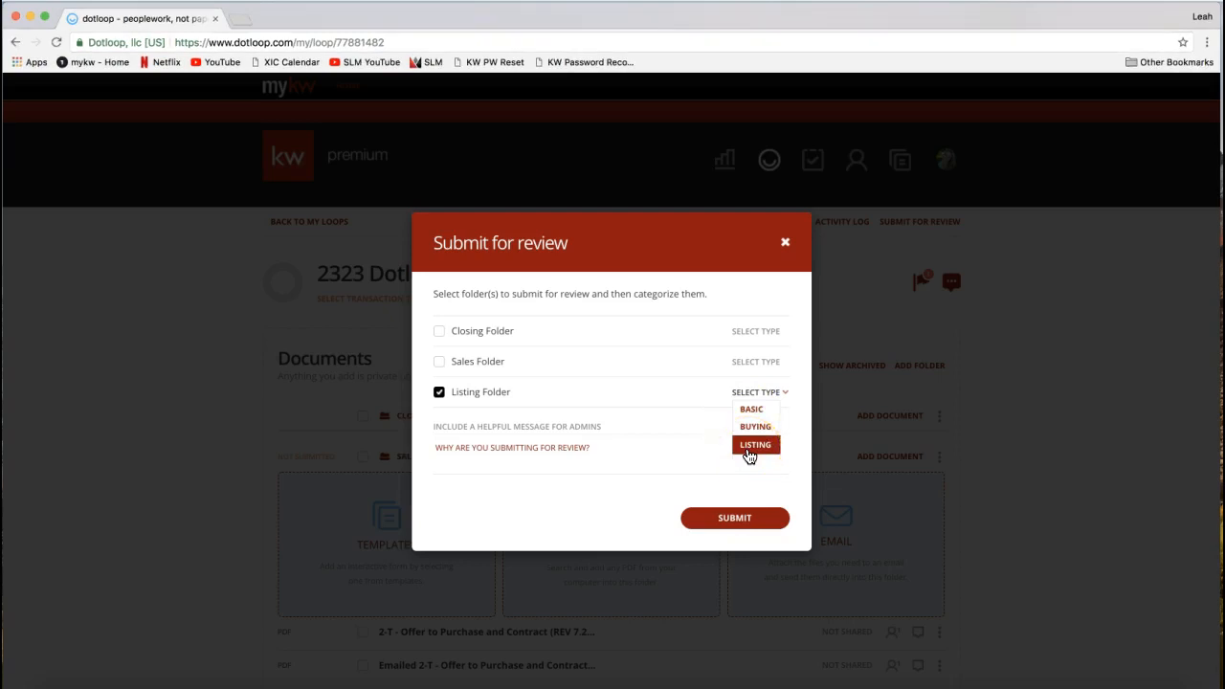
left_click(751, 445)
left_click(460, 451)
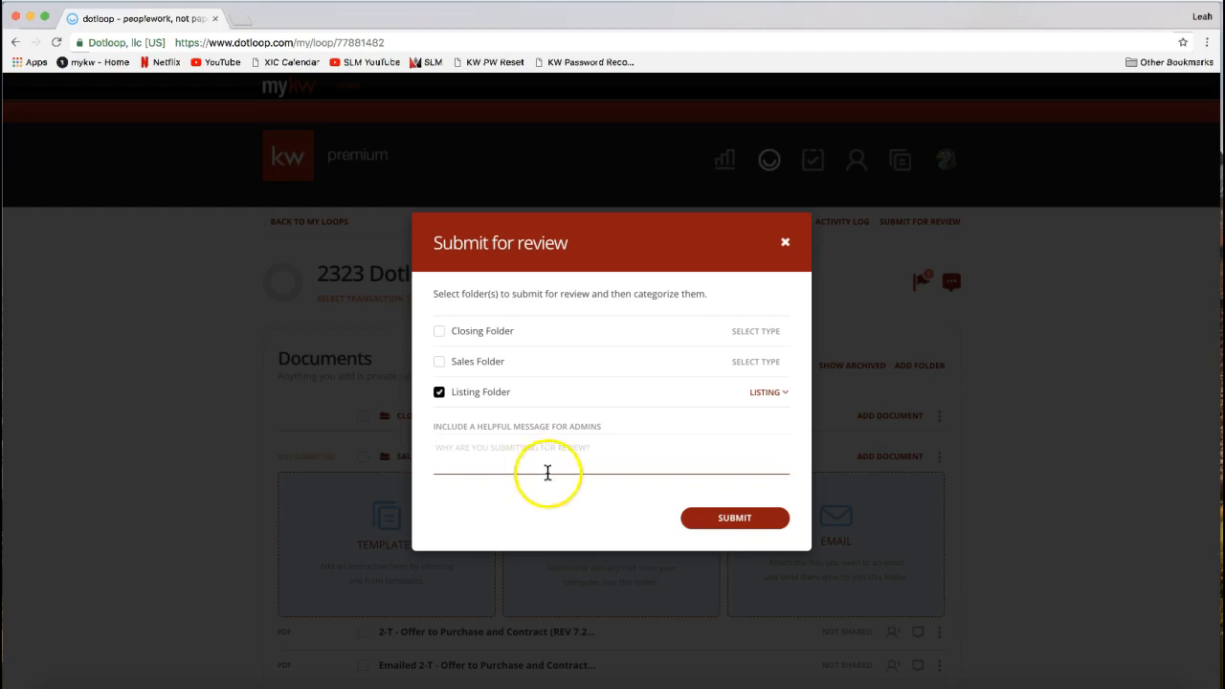
left_click(735, 521)
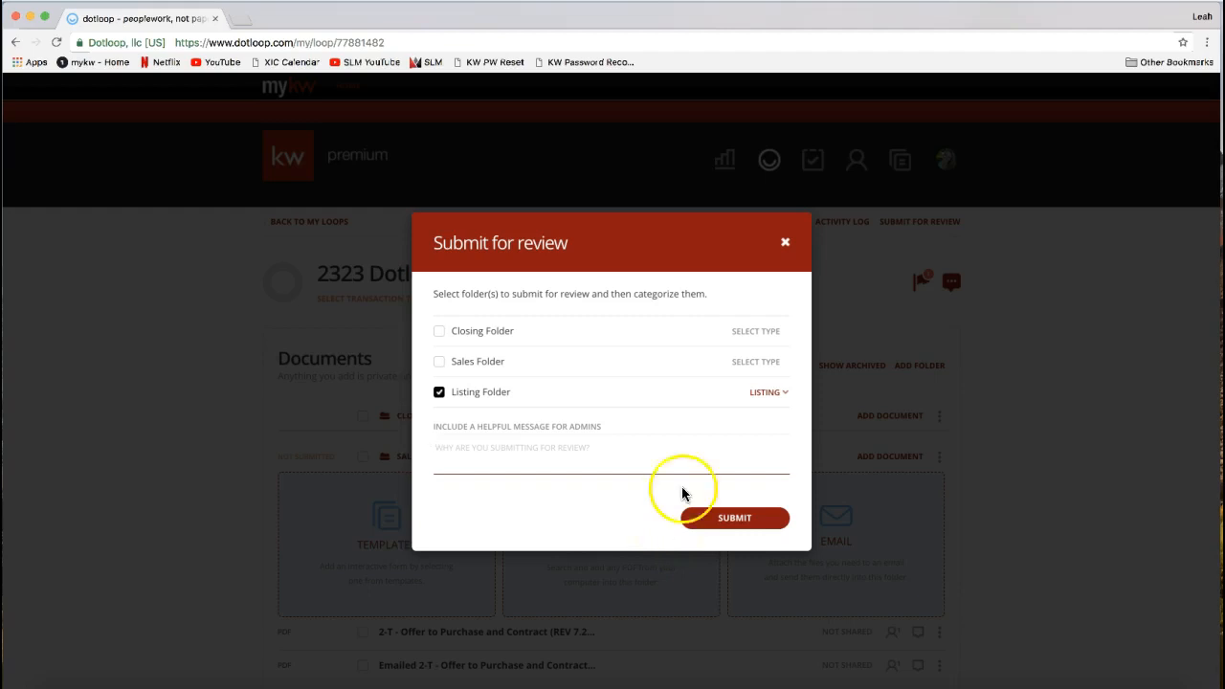
left_click(786, 246)
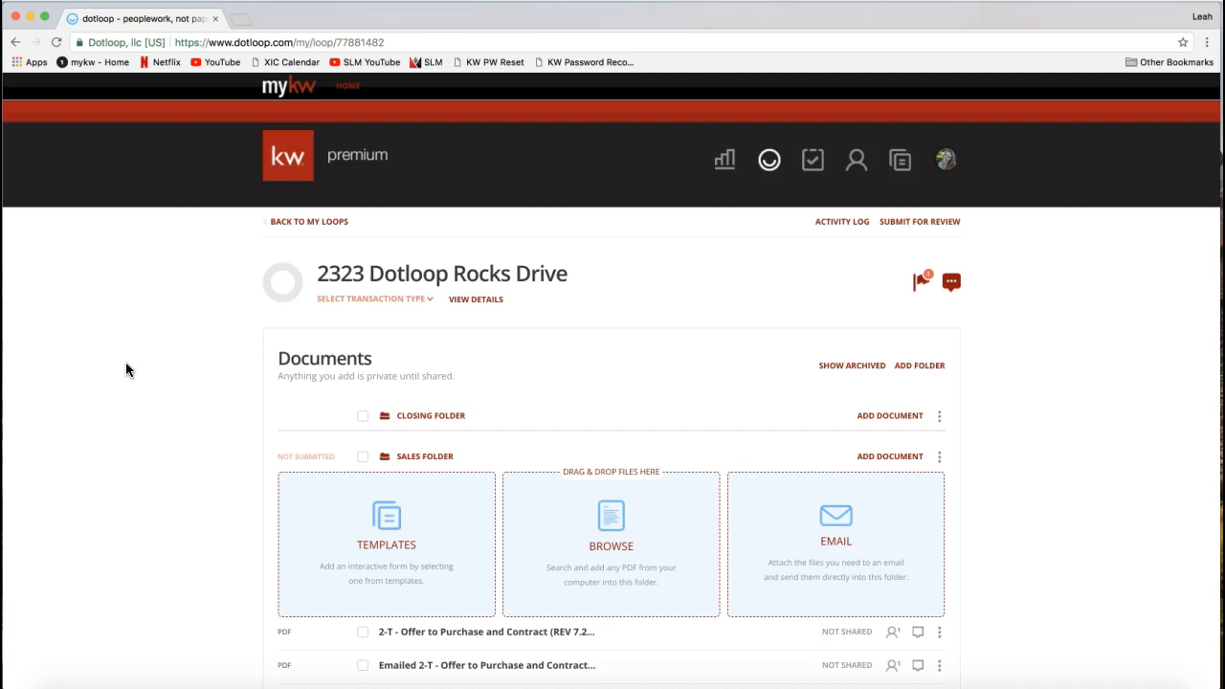
- Try to submit the loop to the greensheet from its details page, and return to the loop
left_click(481, 307)
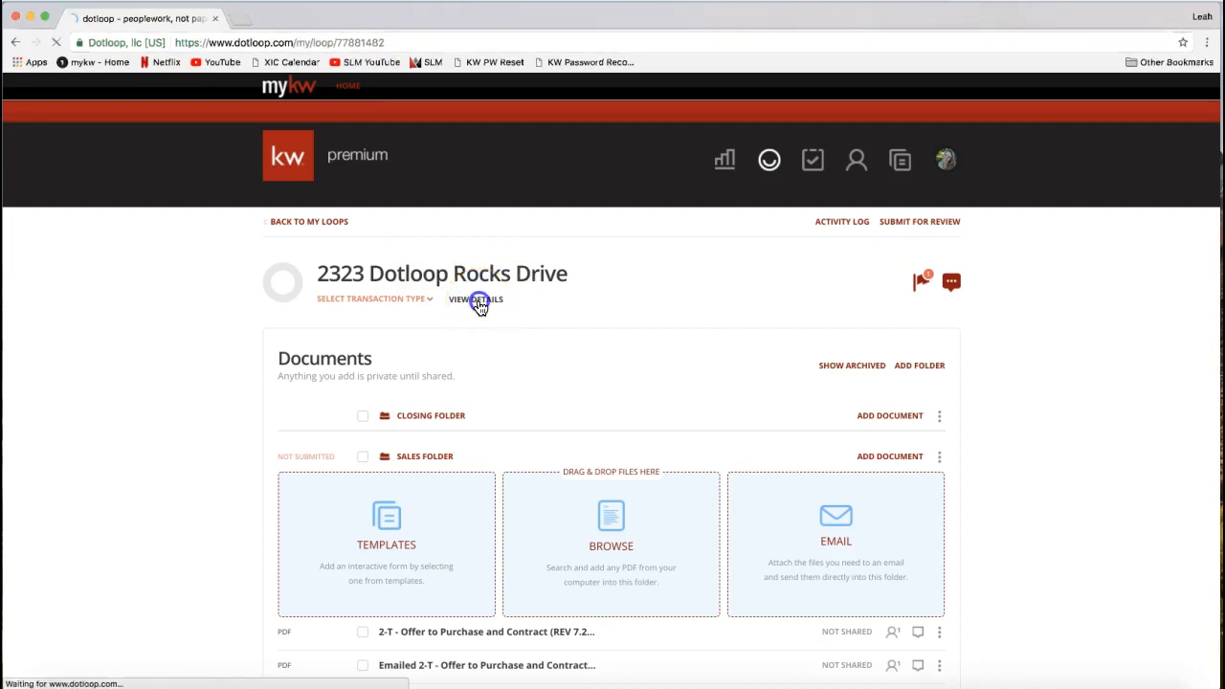
left_click(660, 296)
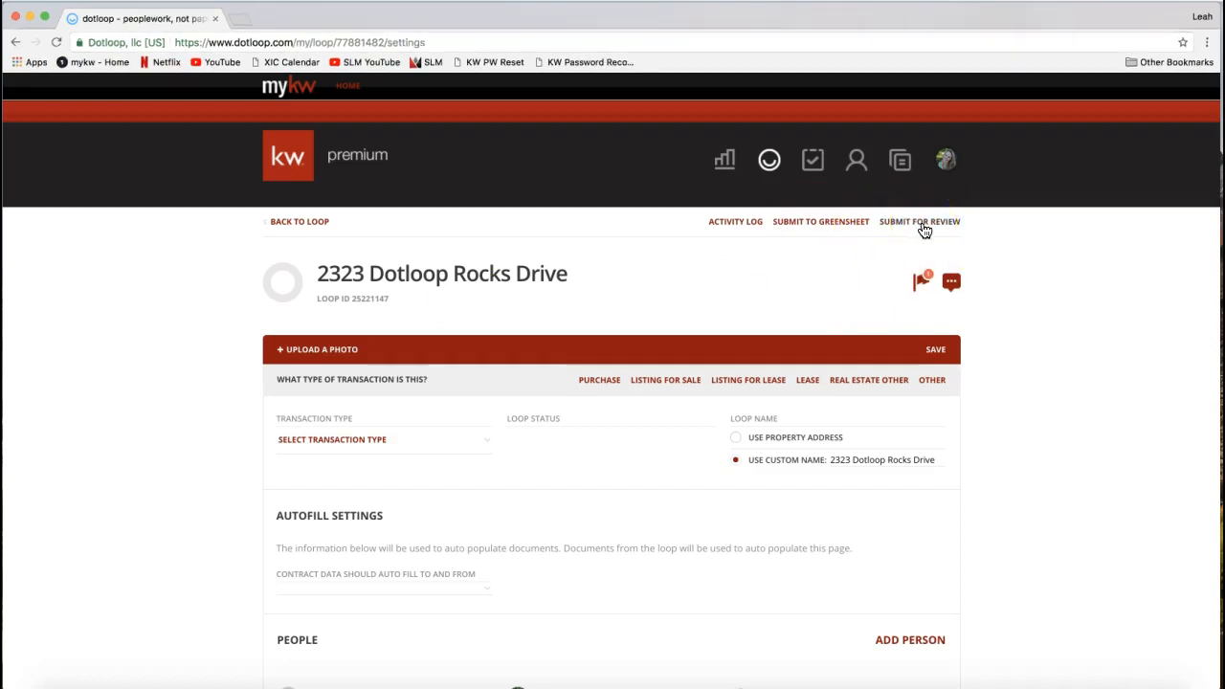
left_click(809, 228)
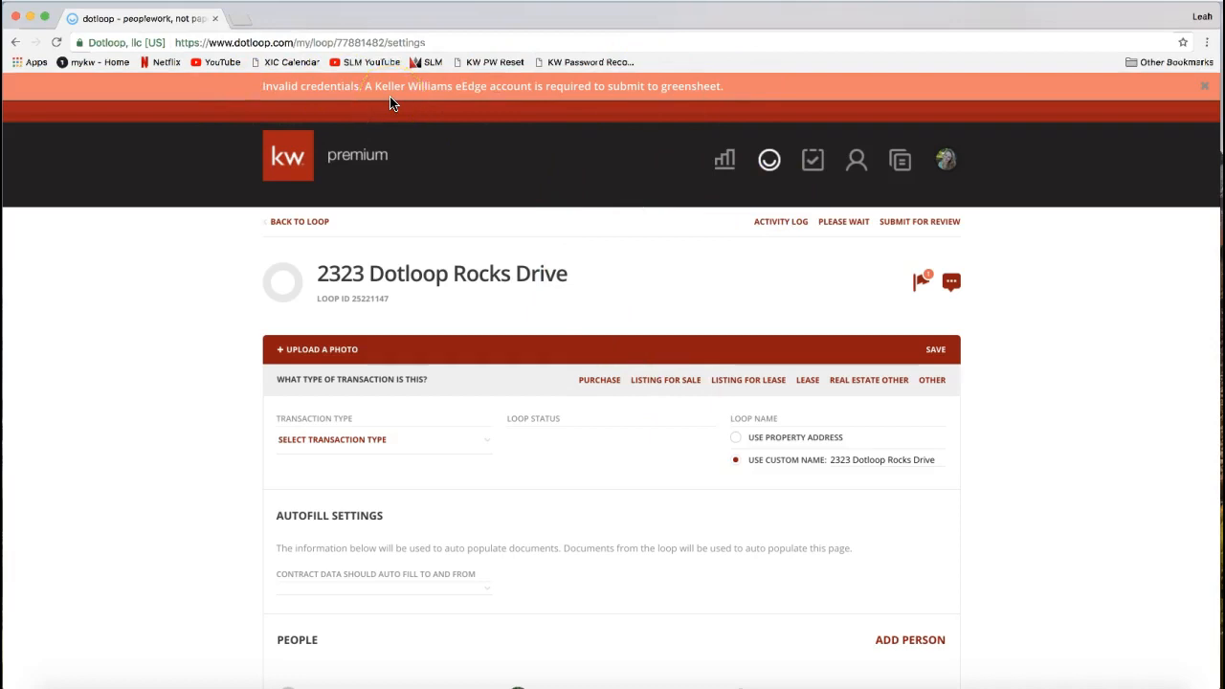
left_click_drag(268, 85, 675, 96)
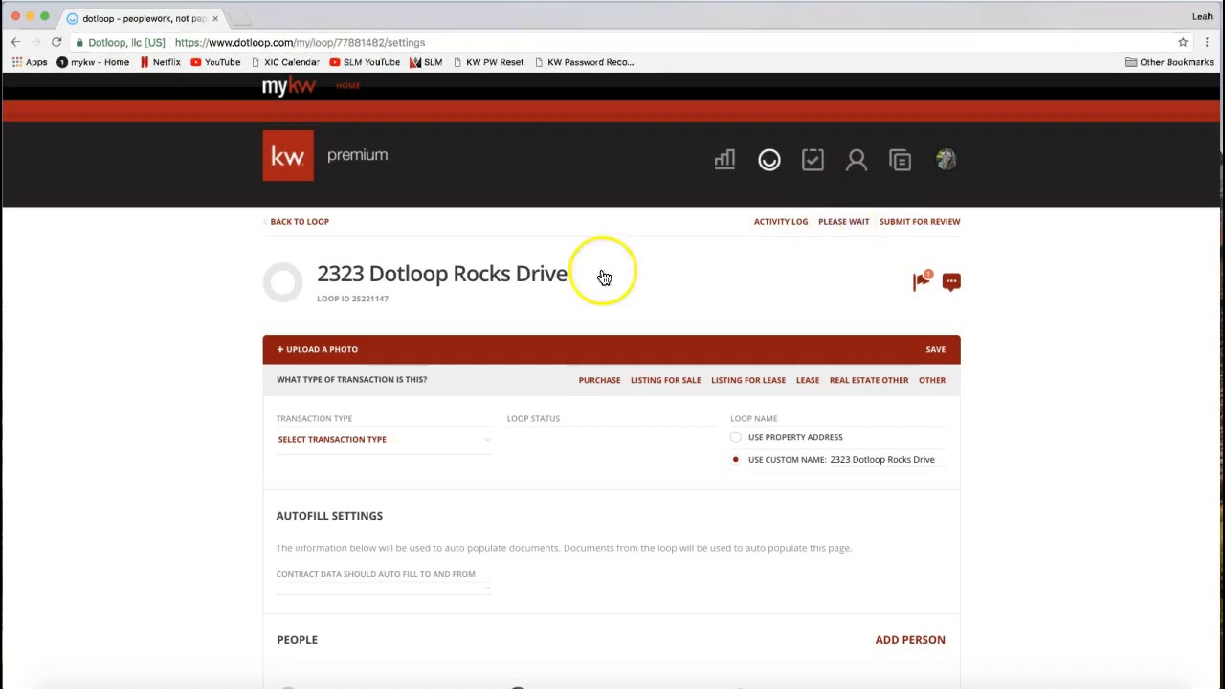
left_click(313, 228)
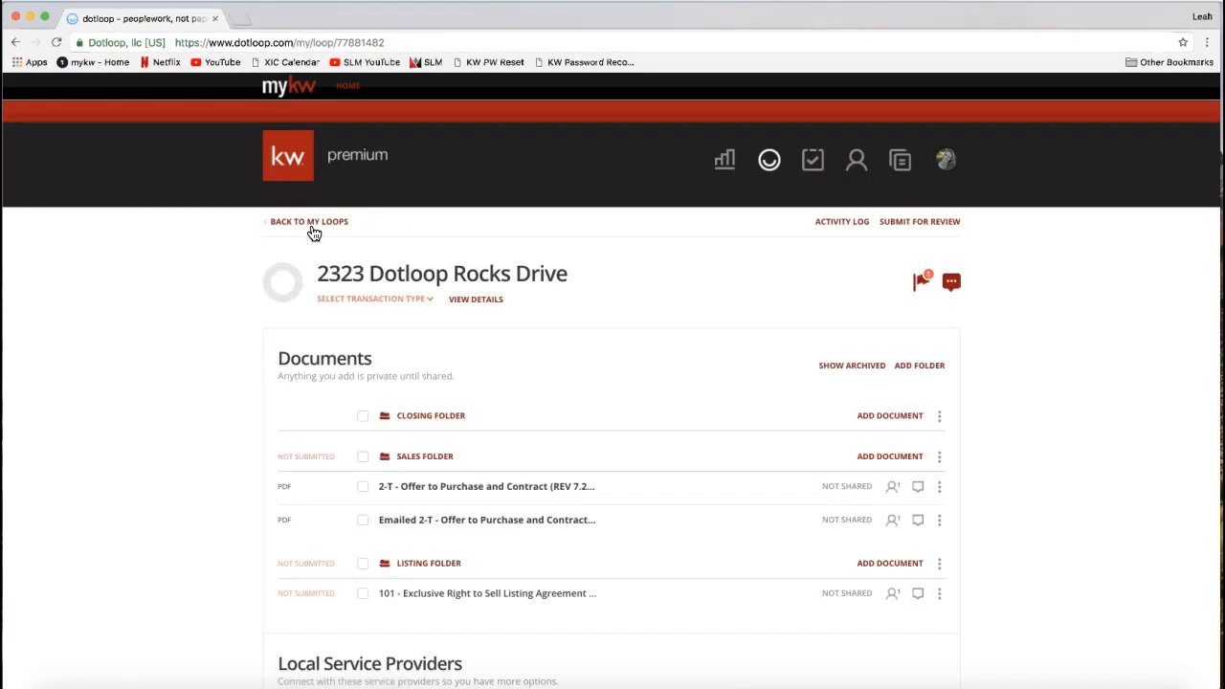